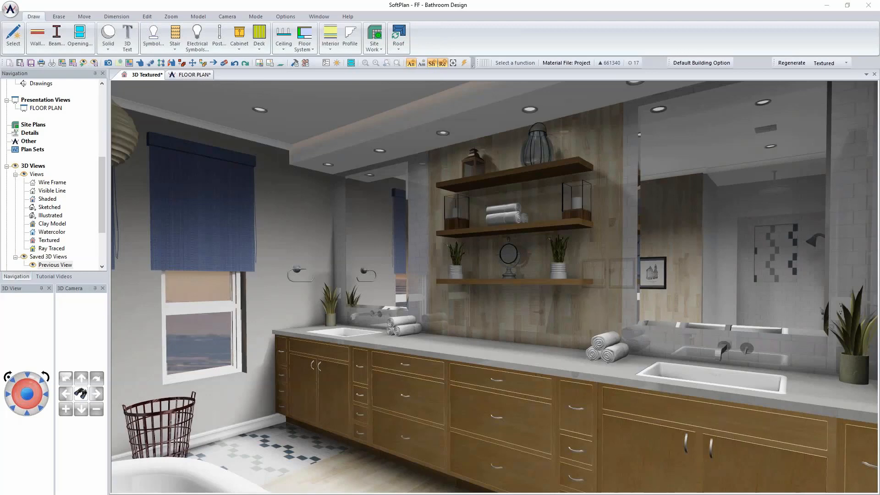
Switch to the browser and review the SoftPlanSystemsInc YouTube channel and the SoftPlan Facebook page
left_click_drag(0, 62, 388, 13)
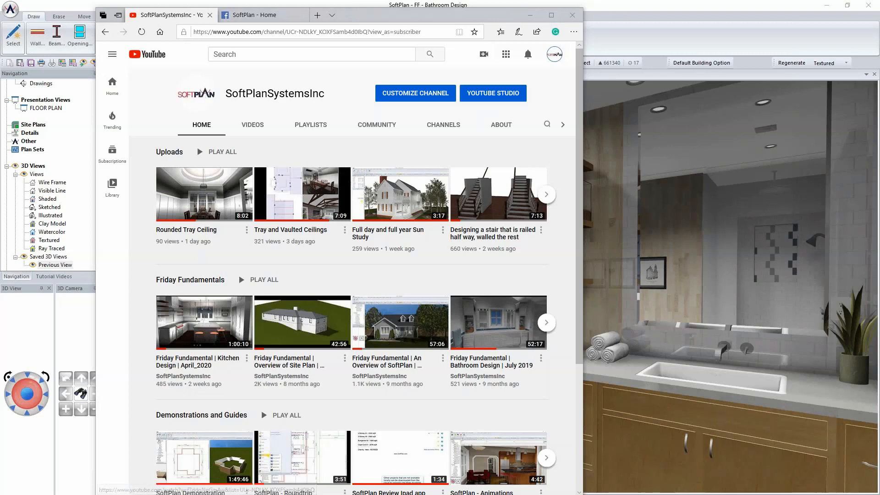
left_click(268, 20)
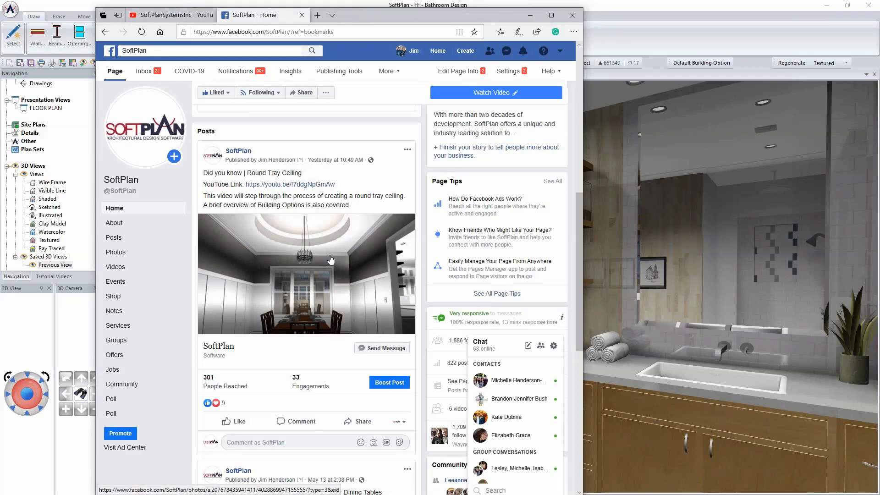
left_click(167, 16)
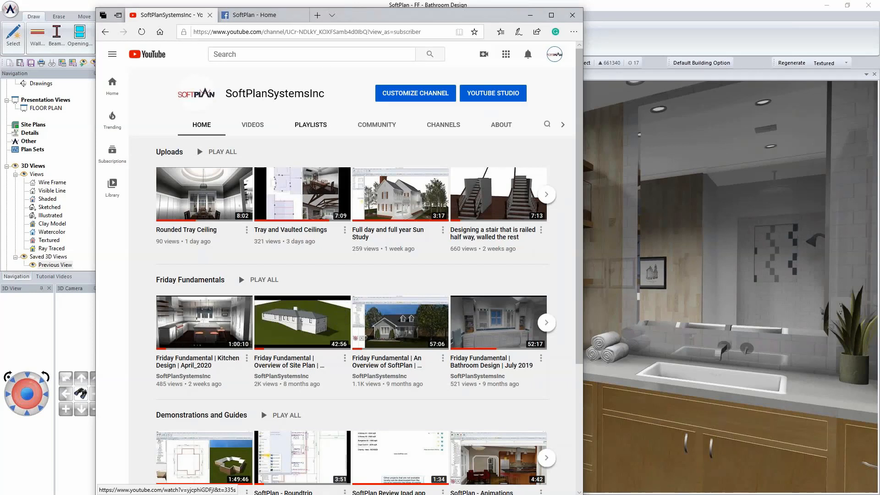
left_click_drag(341, 19, 0, 33)
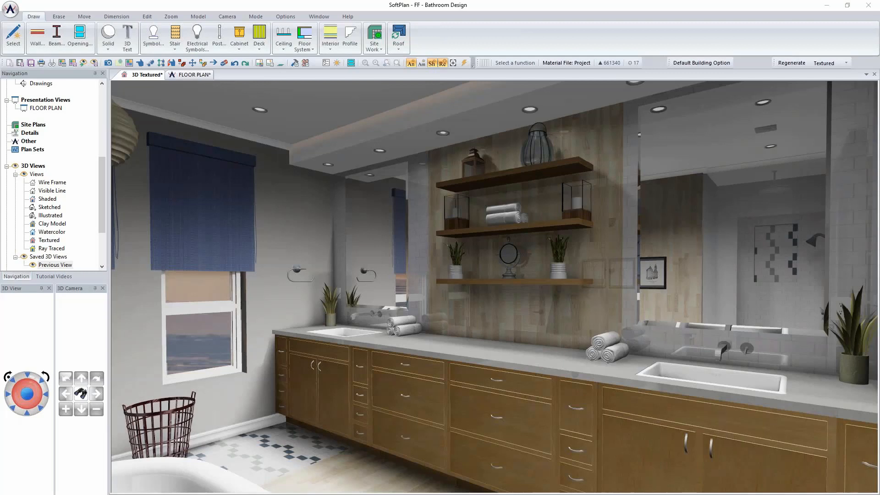
View the Bathroom B.jpg rendering in Photos and close it
left_click_drag(0, 107, 148, 49)
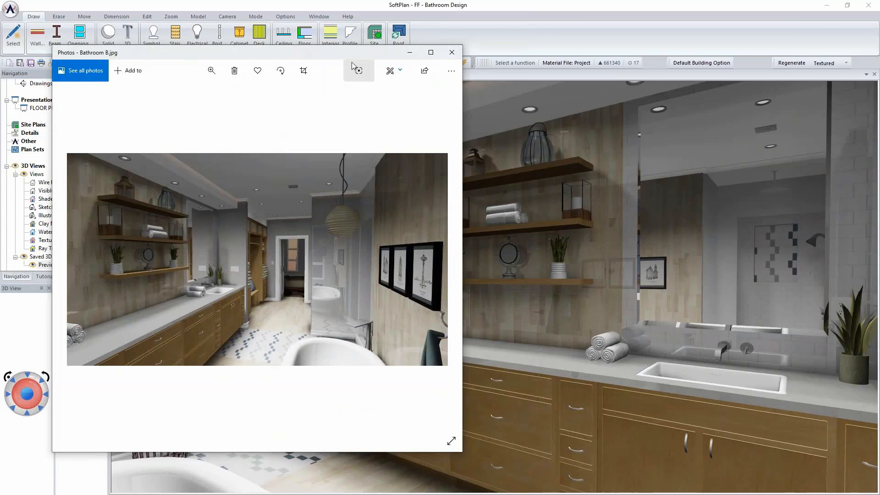
left_click_drag(341, 56, 303, 24)
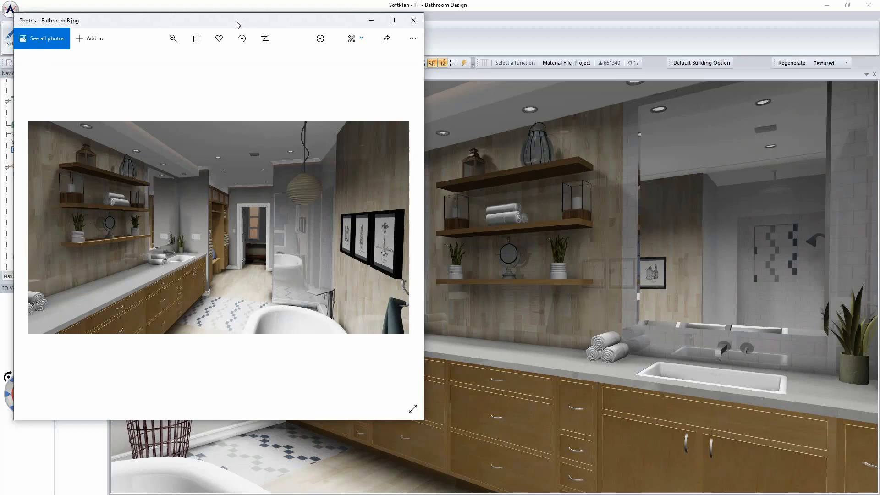
key("alt+F4")
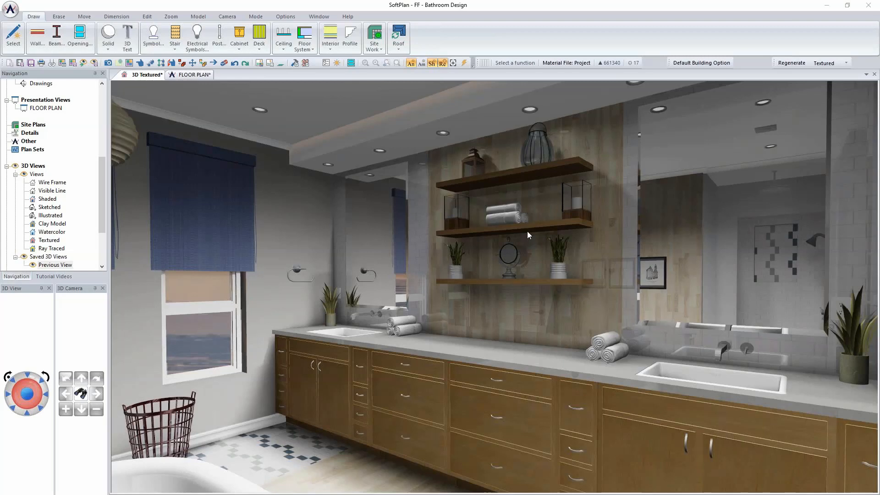
Examine the finished bathroom's layout in the FLOOR PLAN drawing of the Bathroom Design project
left_click(200, 74)
scroll(384, 287, "down", 5)
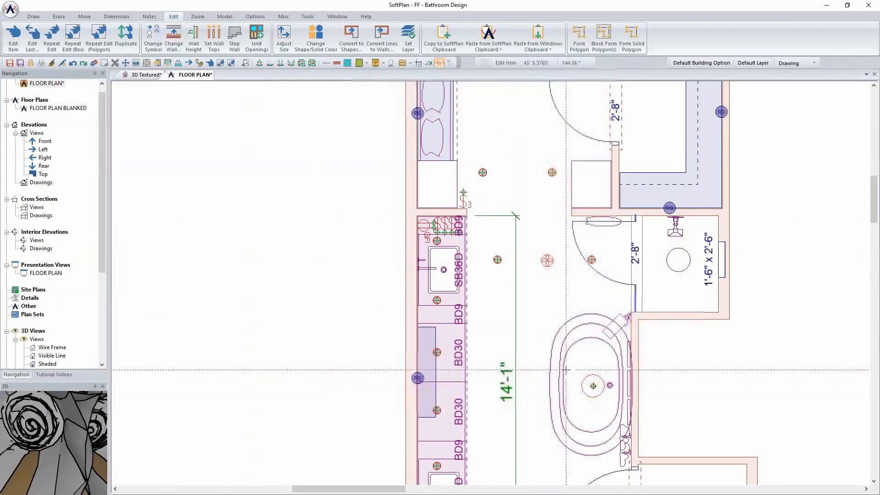
scroll(450, 331, "up", 4)
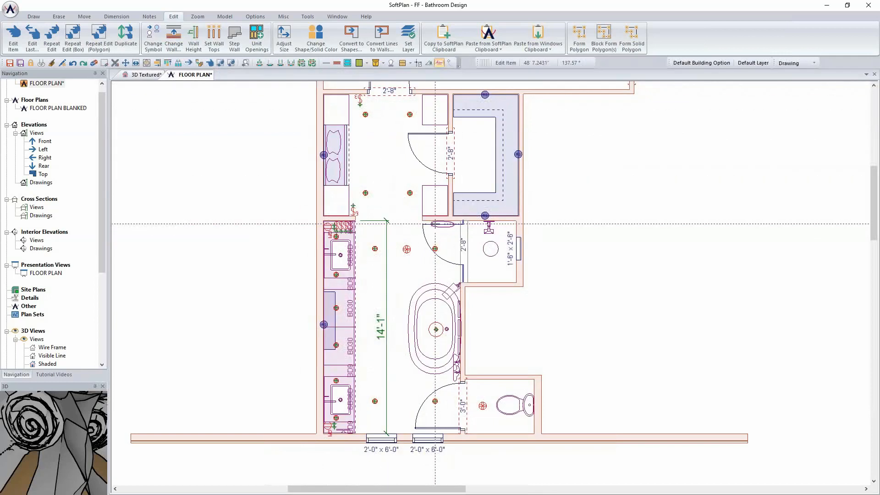
Switch to the Bathroom FF Blank project and arrange its floor plan and 3D Textured view side by side
left_click_drag(699, 4, 0, 60)
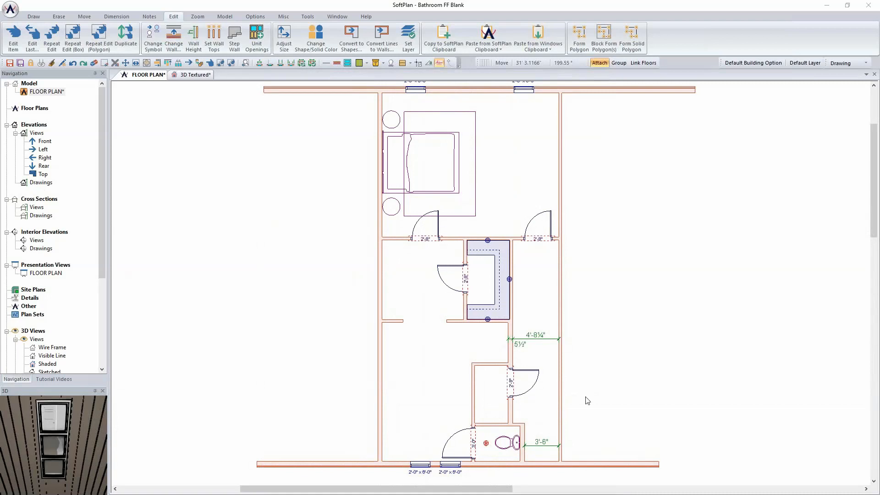
scroll(428, 364, "up", 1)
scroll(491, 283, "up", 1)
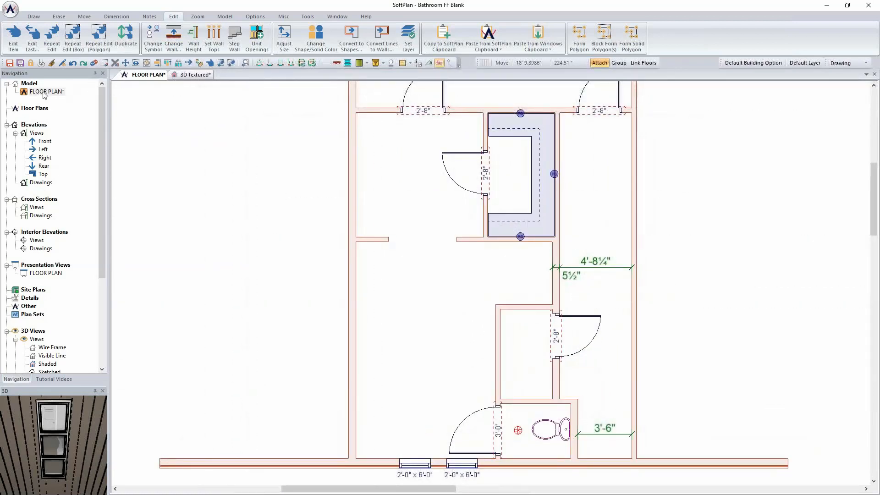
left_click(193, 75)
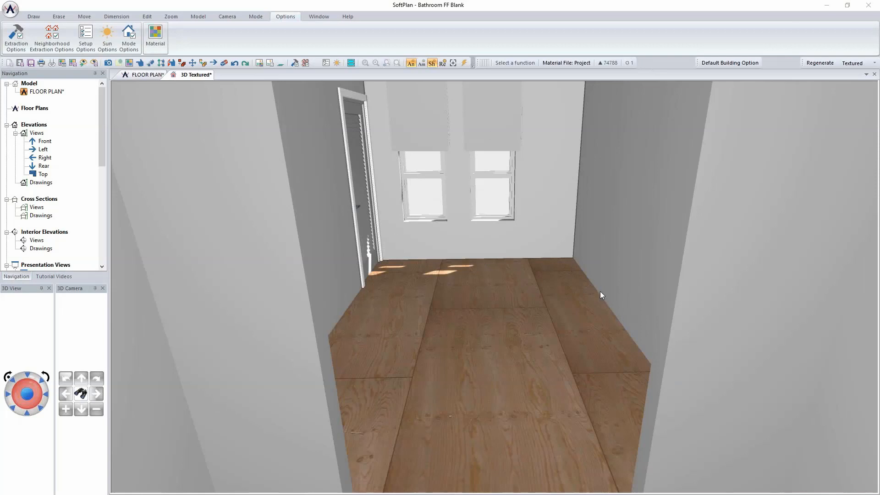
right_click(195, 79)
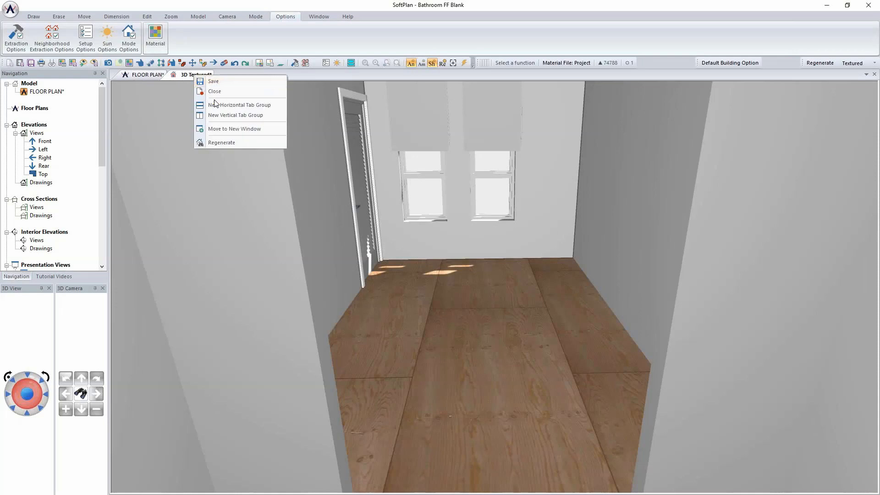
left_click(261, 120)
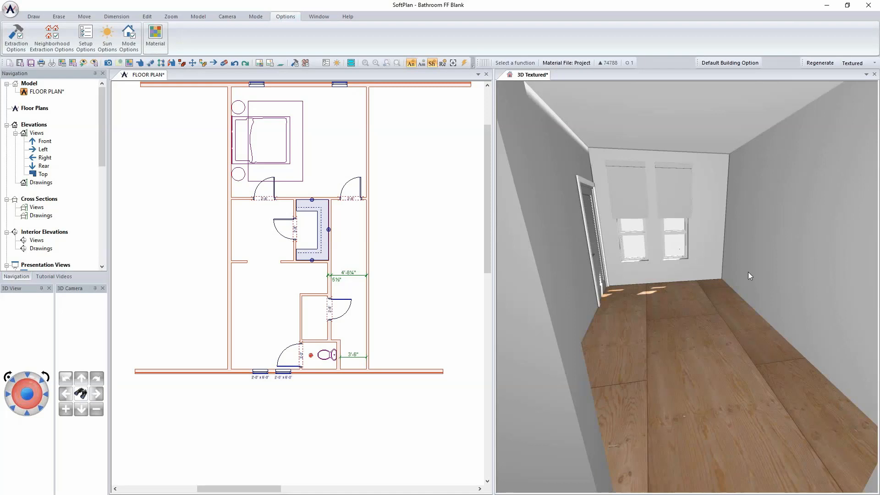
Start a custom rectangular base cabinet for the bathroom plan and set its face style to Flat Panel
left_click(277, 285)
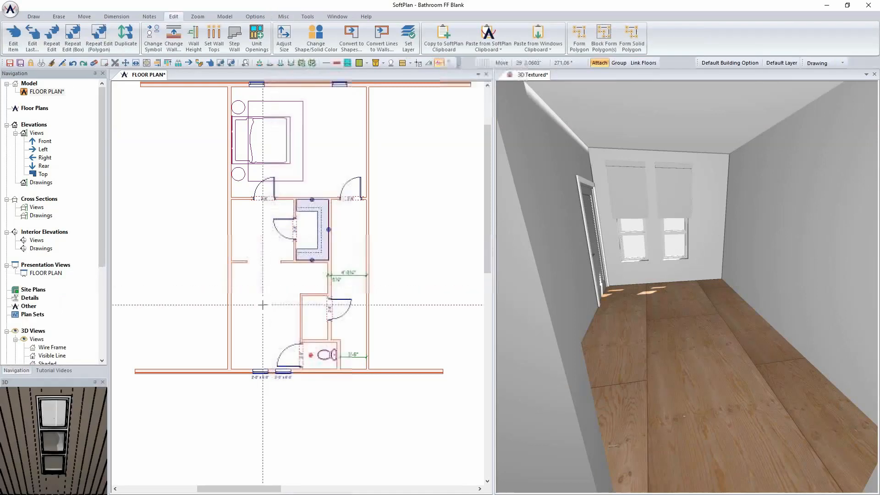
scroll(257, 288, "up", 5)
middle_click_drag(266, 272, 237, 258)
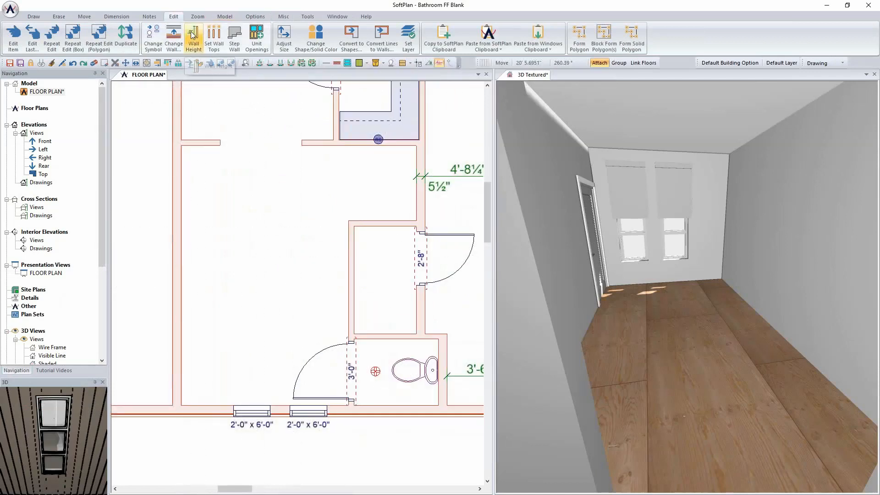
left_click(33, 17)
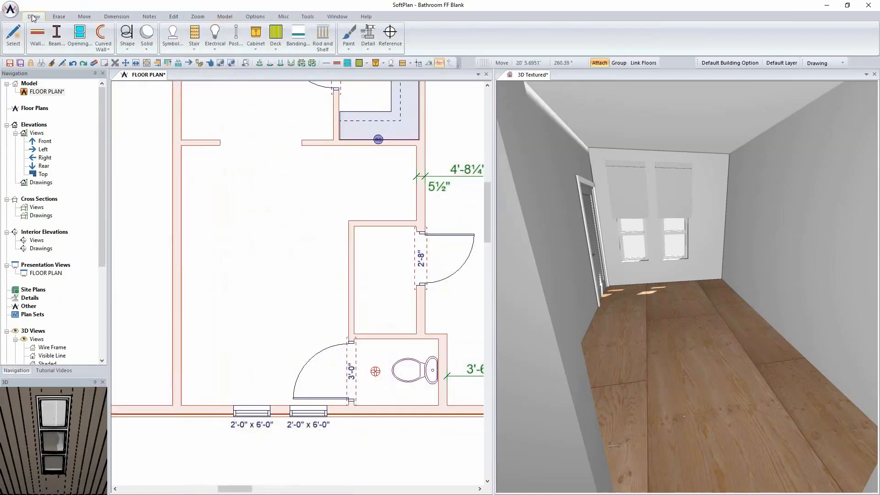
left_click(255, 37)
mouse_move(290, 63)
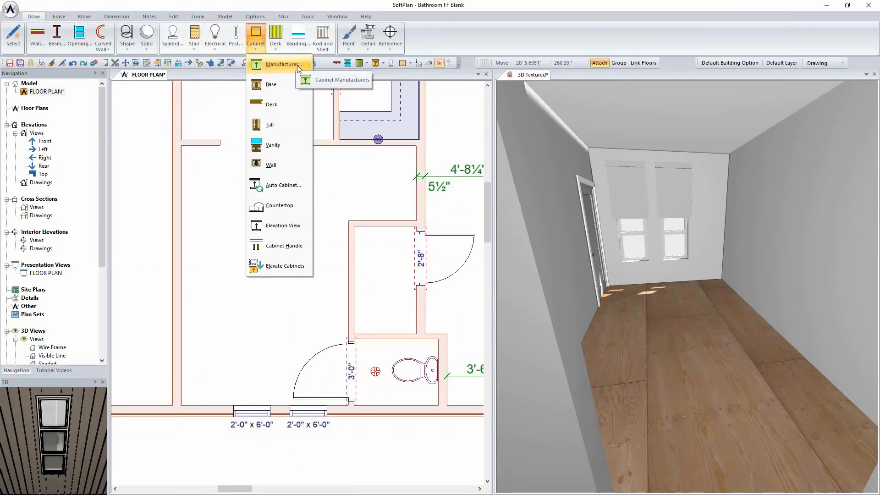
left_click(287, 86)
left_click_drag(361, 107, 539, 75)
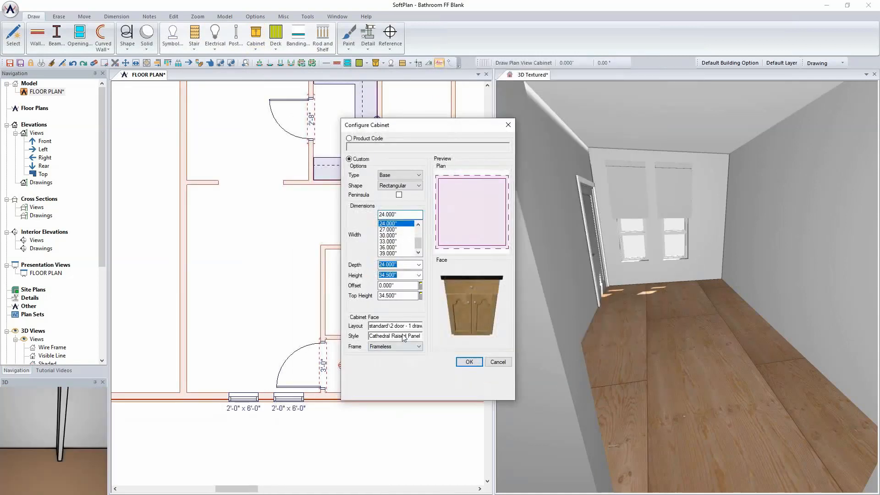
left_click(404, 336)
left_click(442, 374)
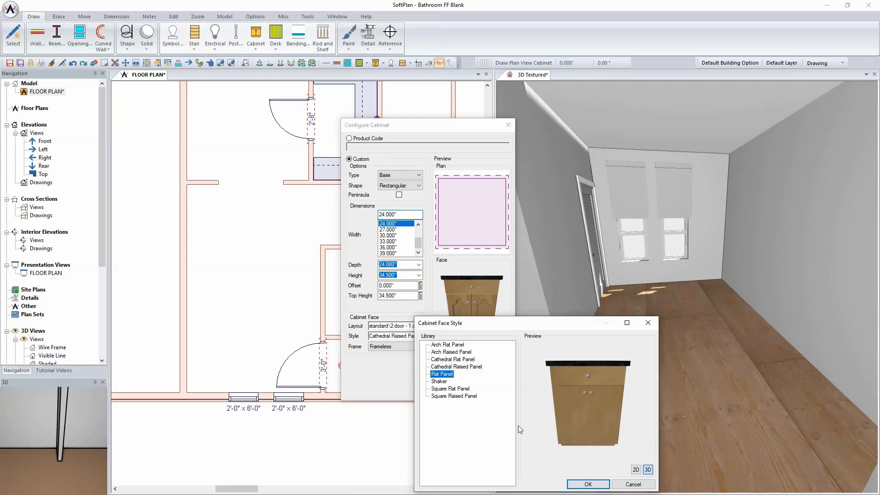
left_click(588, 484)
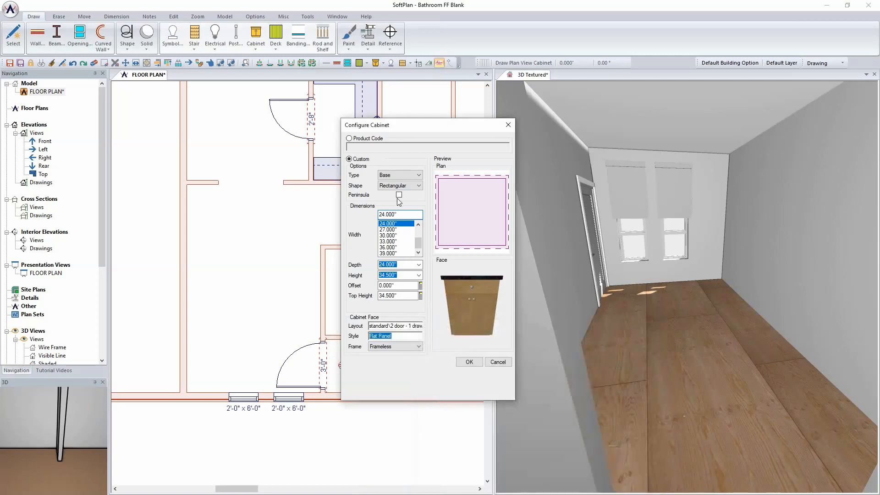
Place a 9-inch-wide base cabinet with the 3-1 drawer flat layout in the bathroom corner below the short stub wall
left_click(399, 215)
scroll(398, 230, "up", 2)
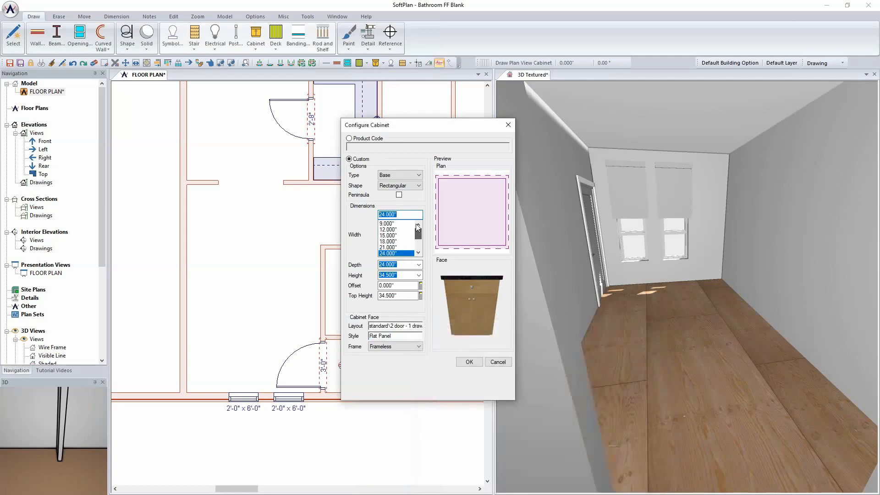
left_click(388, 223)
left_click(402, 326)
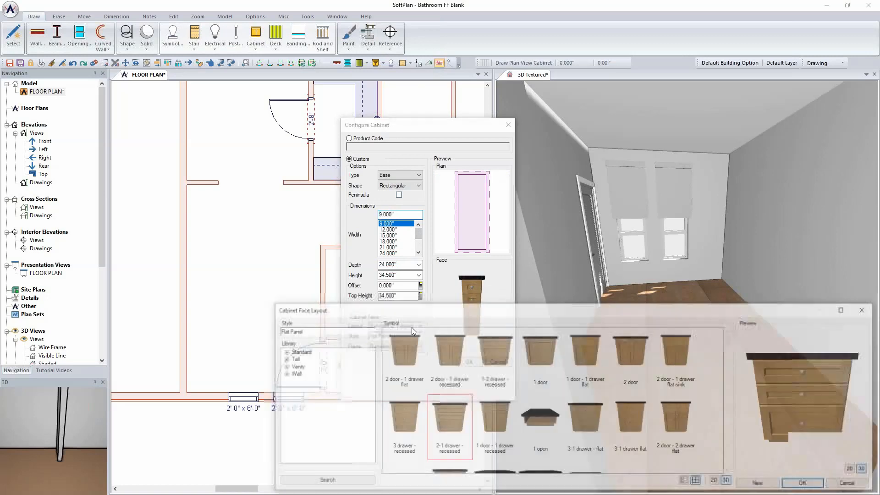
left_click(628, 418)
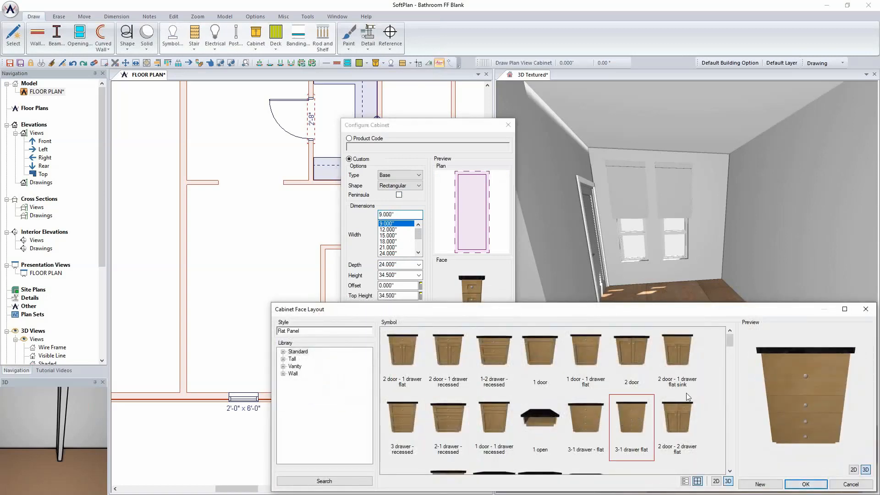
left_click(820, 486)
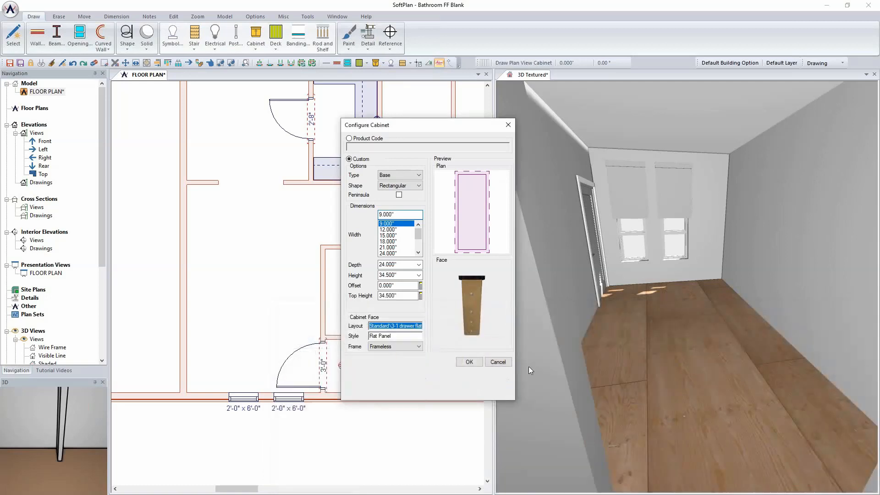
left_click(200, 193)
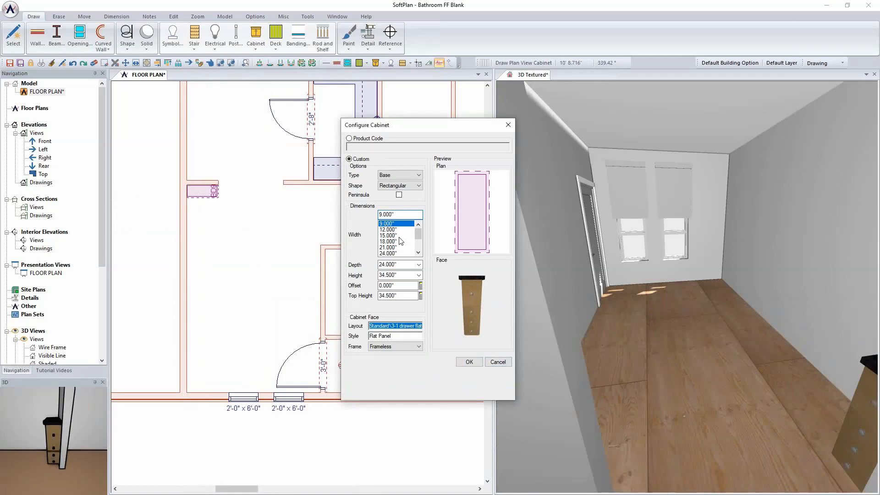
Place a 36-inch-wide base cabinet with the 2 door - 1 drawer flat sink layout directly beside the drawer cabinet
scroll(400, 250, "down", 2)
scroll(400, 251, "down", 3)
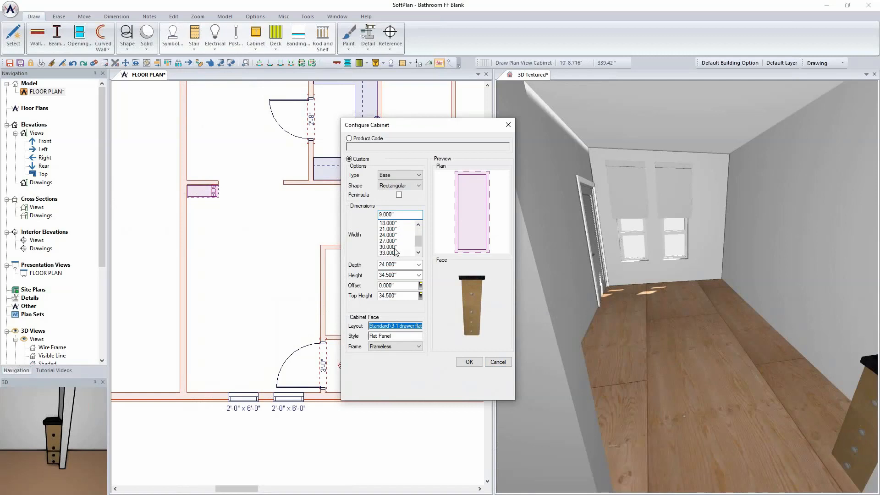
left_click(394, 247)
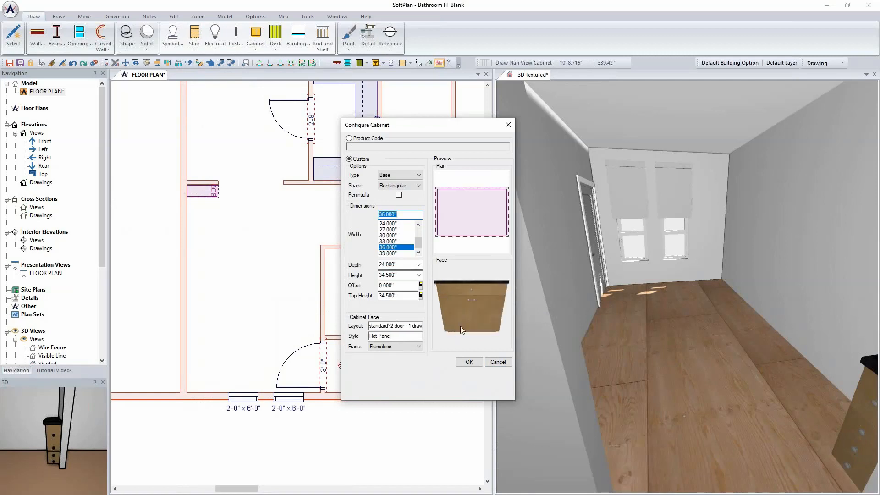
left_click(413, 326)
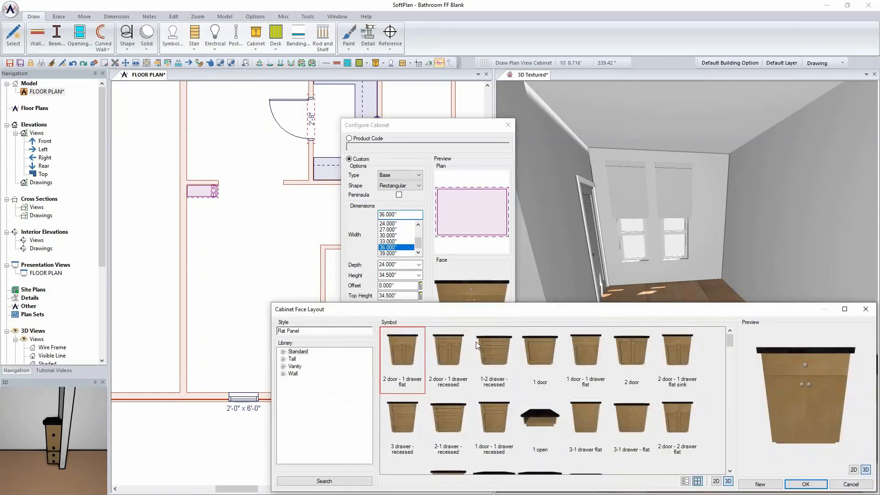
left_click(671, 350)
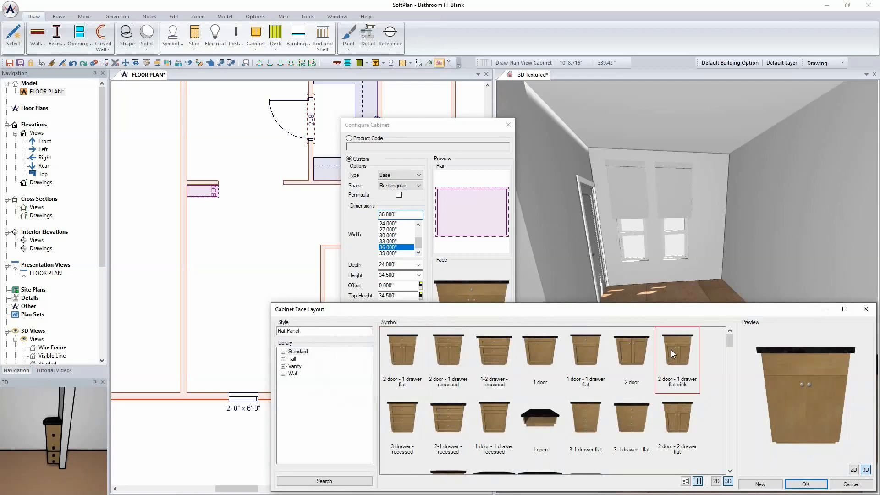
left_click(800, 484)
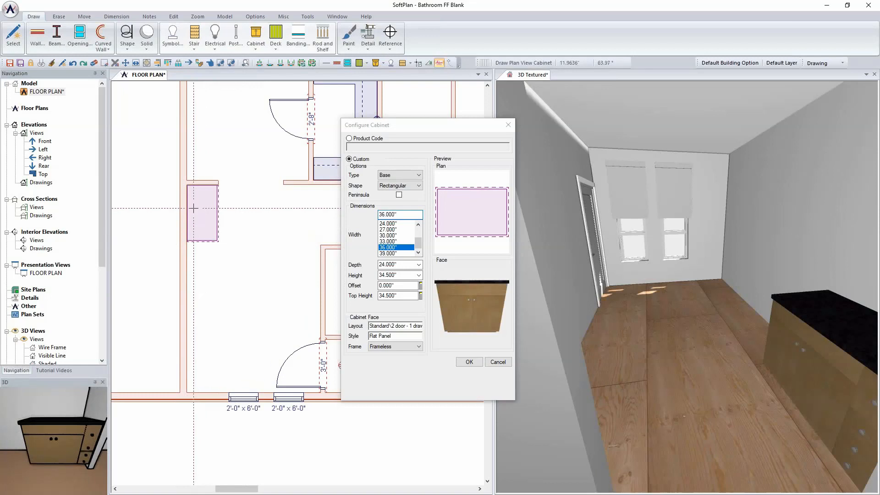
Close the cabinet configuration and add a matching drawer base cabinet against the open end of the sink cabinet
left_click(410, 326)
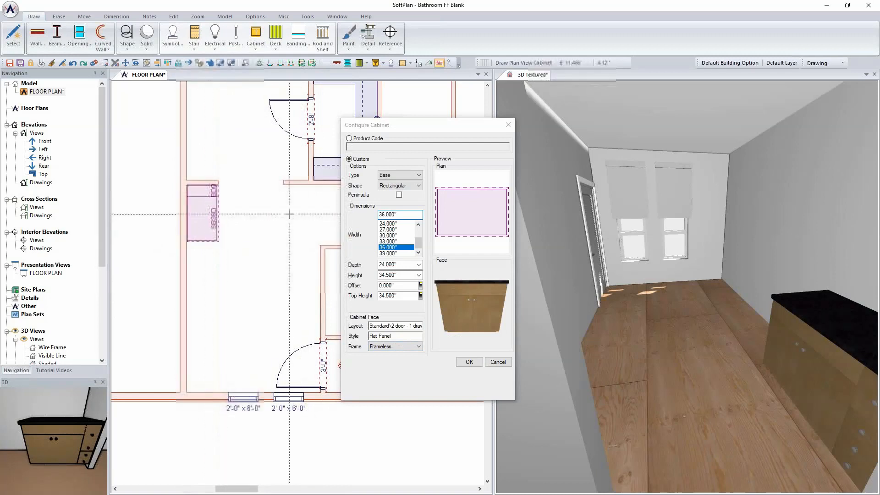
left_click(499, 361)
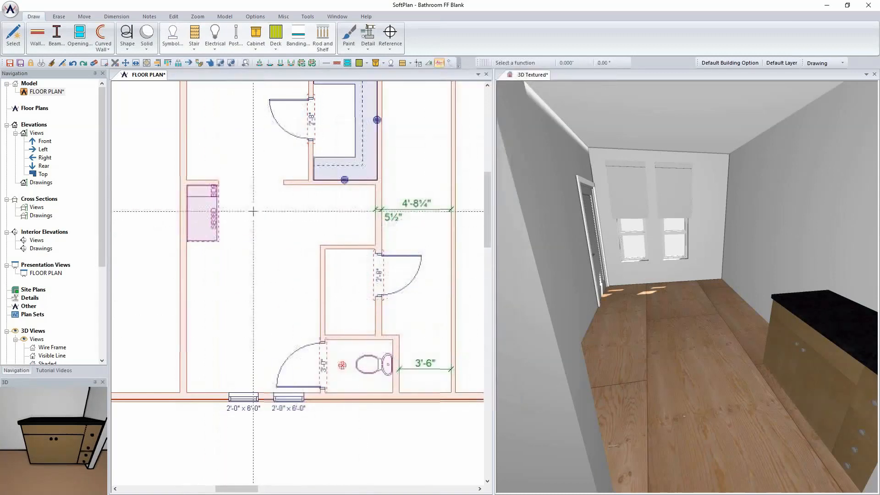
left_click(13, 37)
left_click(202, 211)
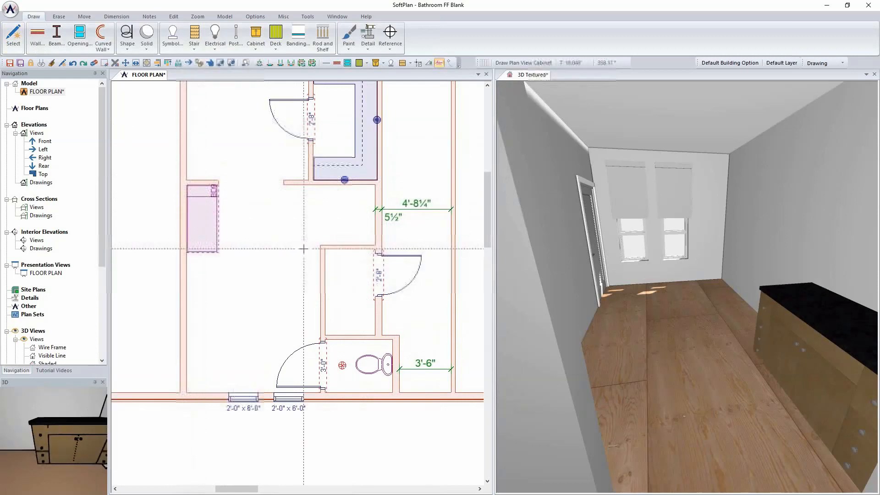
scroll(217, 222, "up", 2)
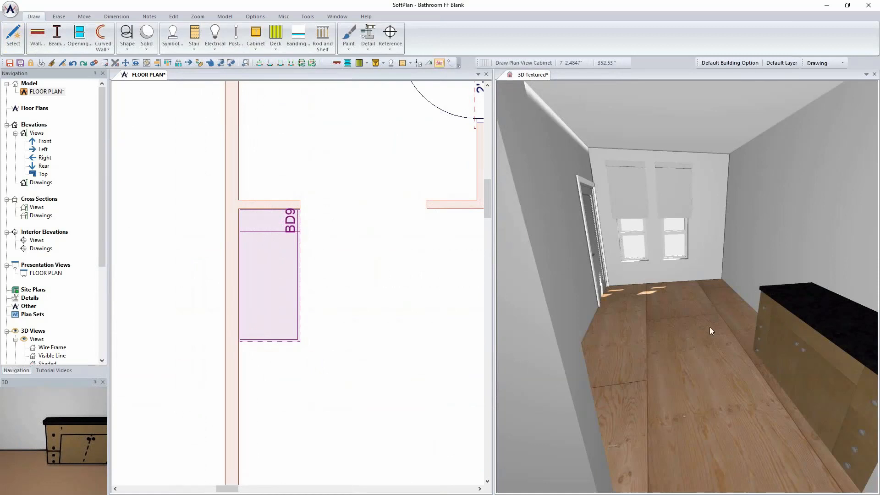
Configure a new base cabinet 30 inches wide with the Standard 3-1 drawer flat layout
left_click(306, 303)
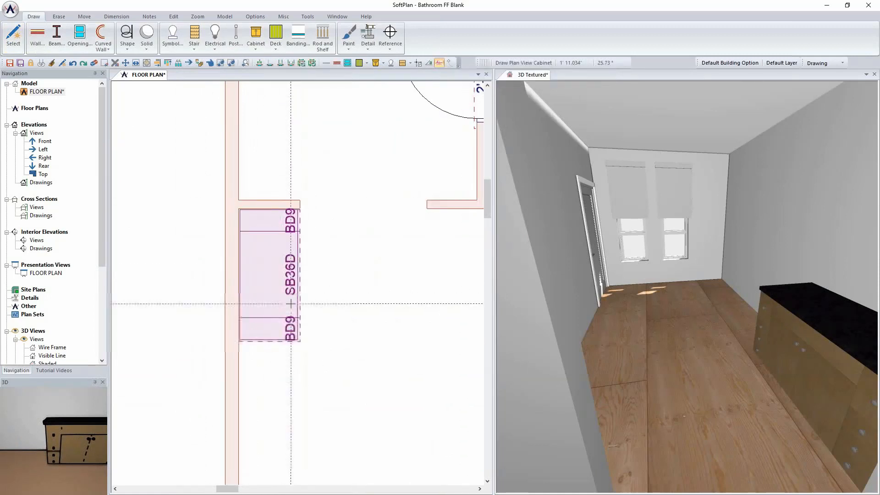
middle_click_drag(324, 317, 294, 313)
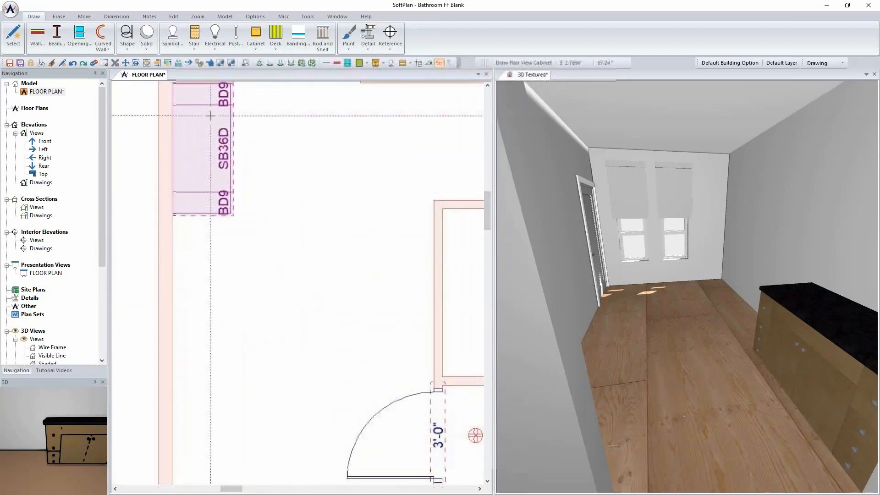
left_click(257, 37)
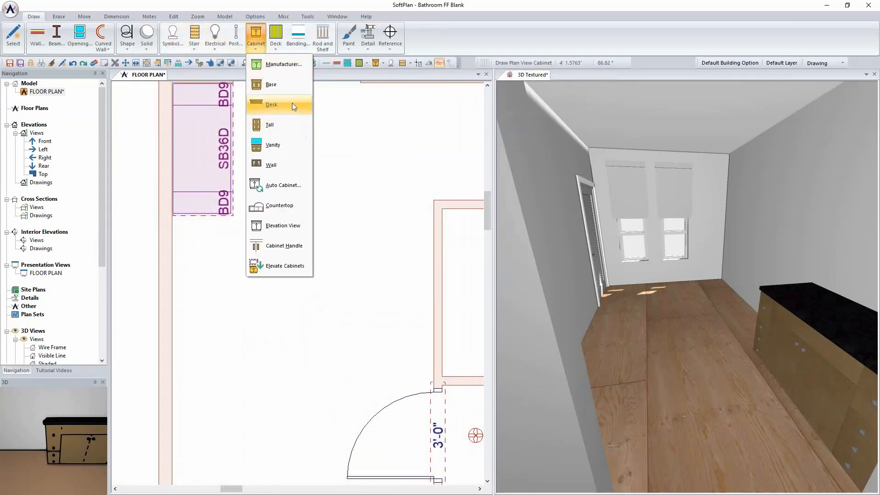
left_click(275, 86)
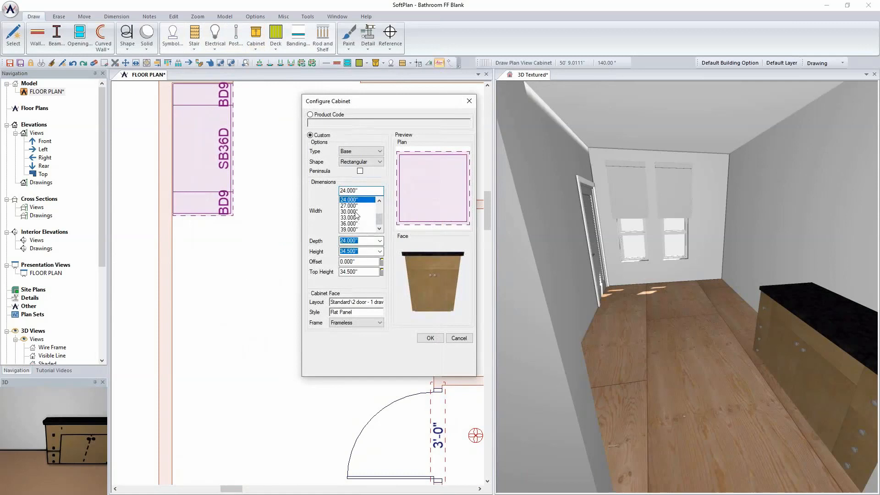
left_click(368, 312)
left_click(590, 412)
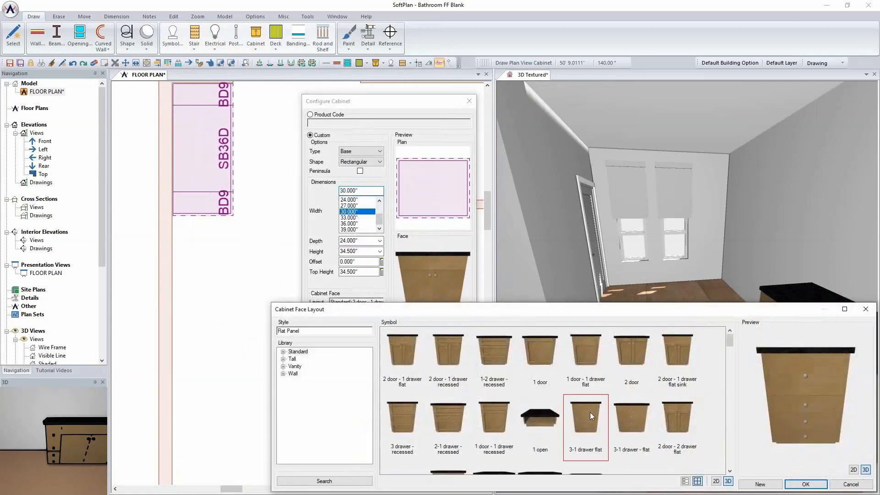
left_click(799, 484)
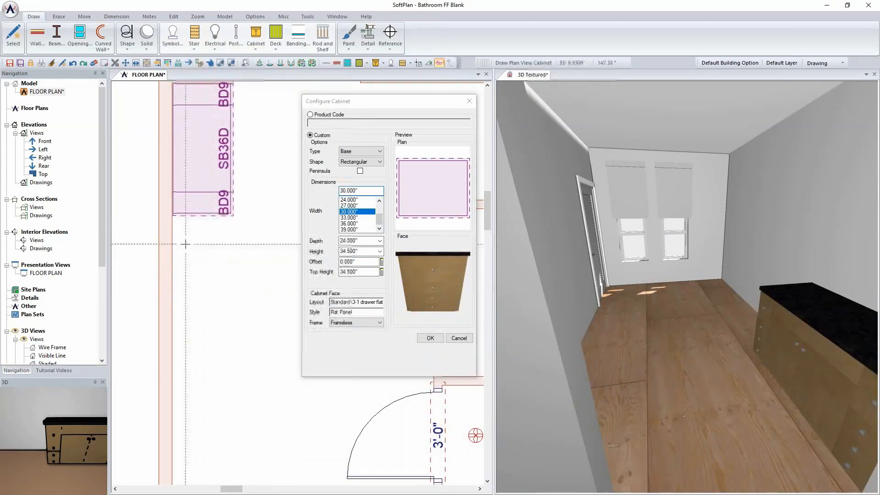
Place two of the 30-inch drawer cabinets end to end along the wall, continuing the vanity run from the 9-inch drawer cabinet
left_click(203, 322)
middle_click_drag(238, 402, 219, 291)
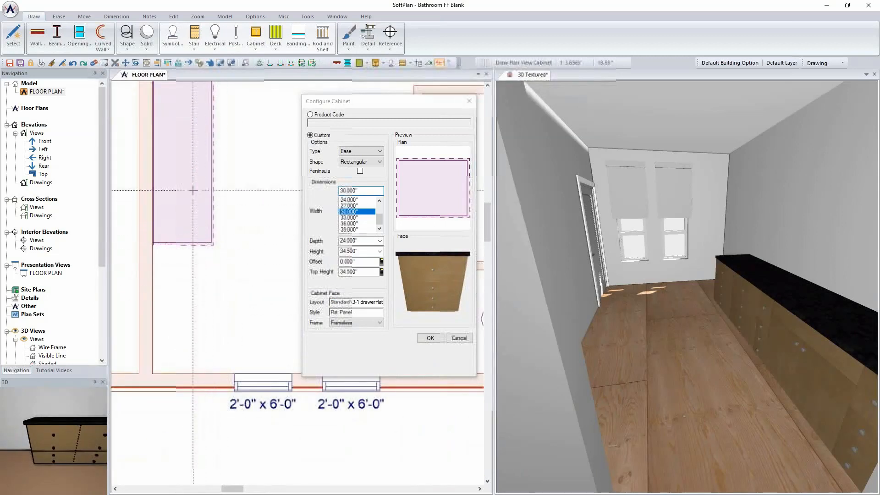
middle_click_drag(196, 185, 232, 288)
scroll(234, 278, "down", 1)
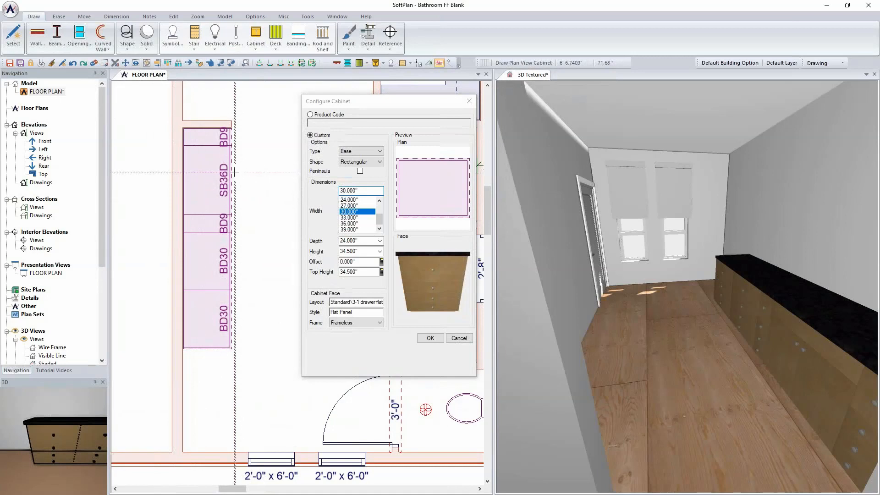
Try adding a copy of the 36-inch sink cabinet directly after the second 30-inch drawer cabinet
left_click(216, 197)
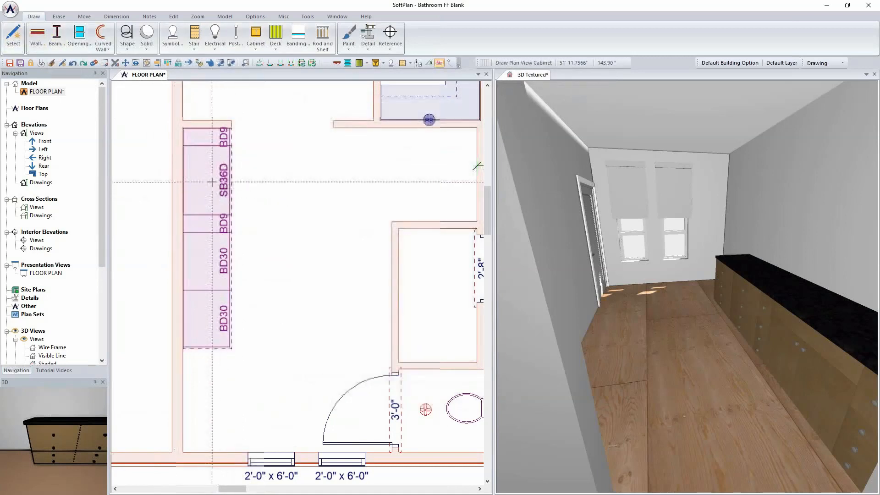
left_click(183, 388)
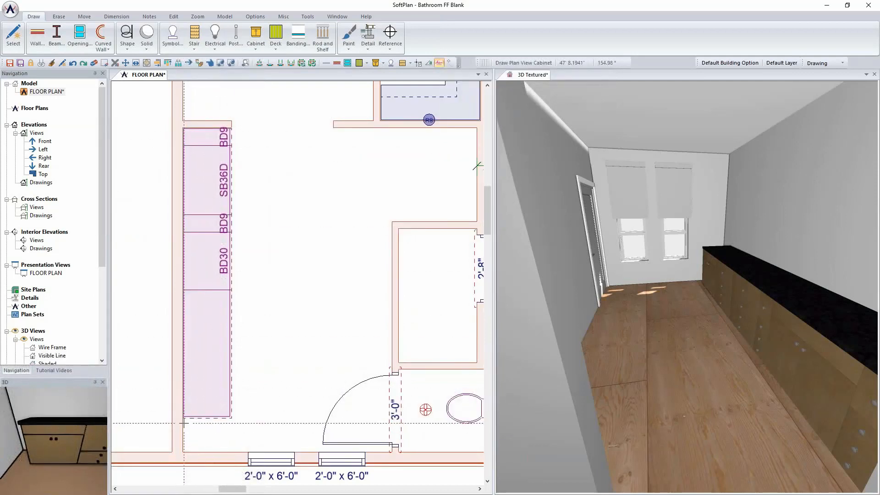
left_click(184, 423)
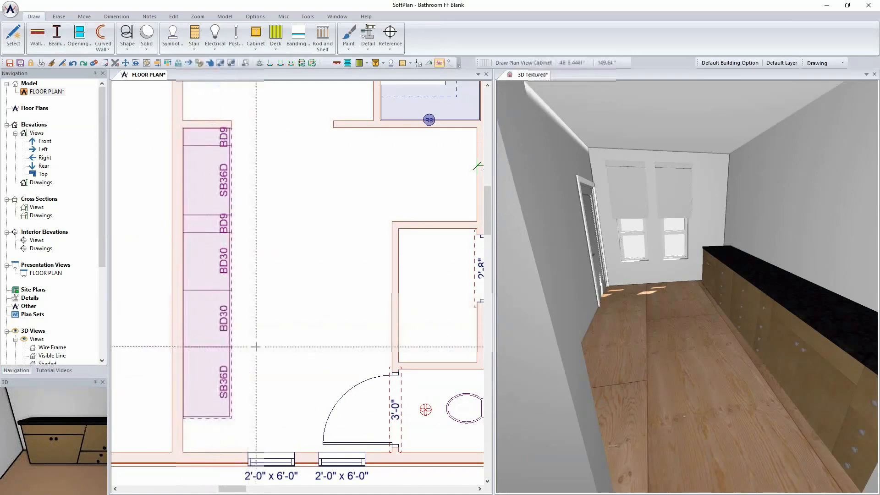
left_click(330, 346)
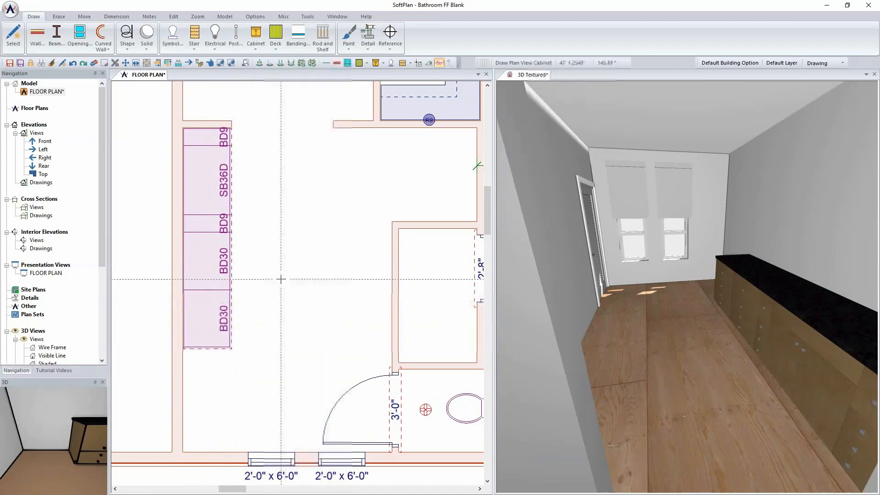
Extend the run to the window wall with a 9-inch drawer cabinet, a 36-inch sink cabinet and another 9-inch drawer cabinet
left_click(188, 361)
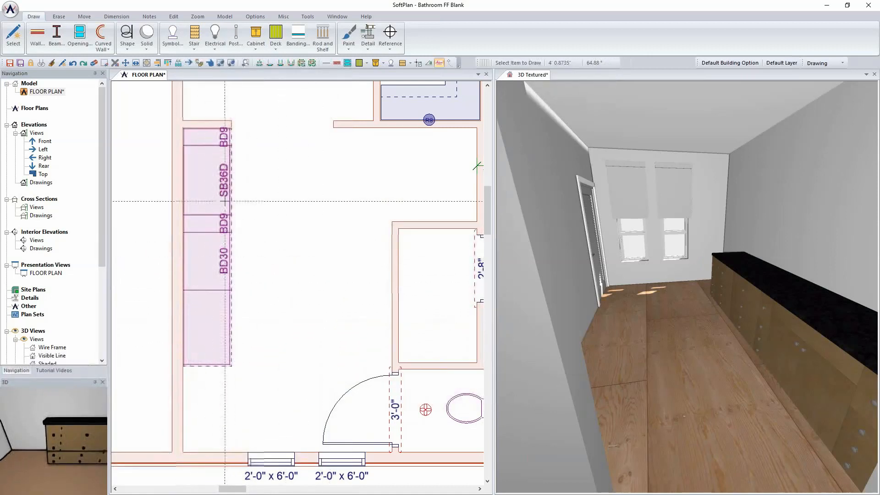
left_click(200, 397)
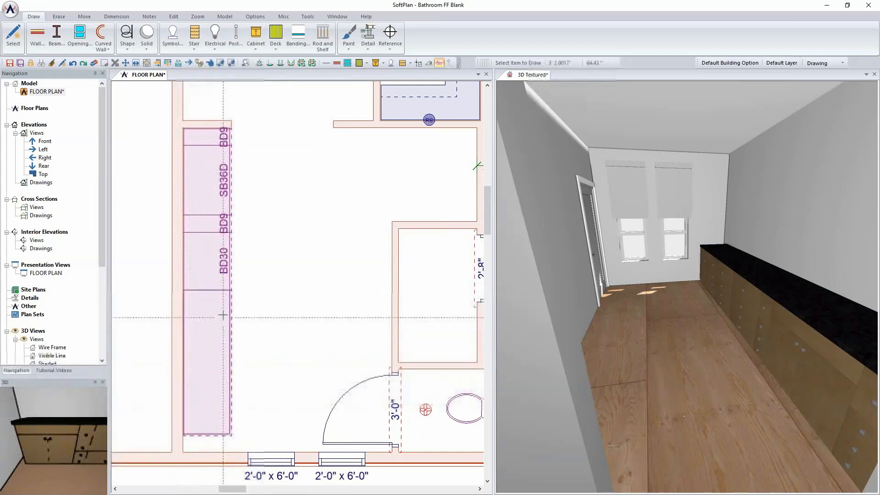
left_click(198, 449)
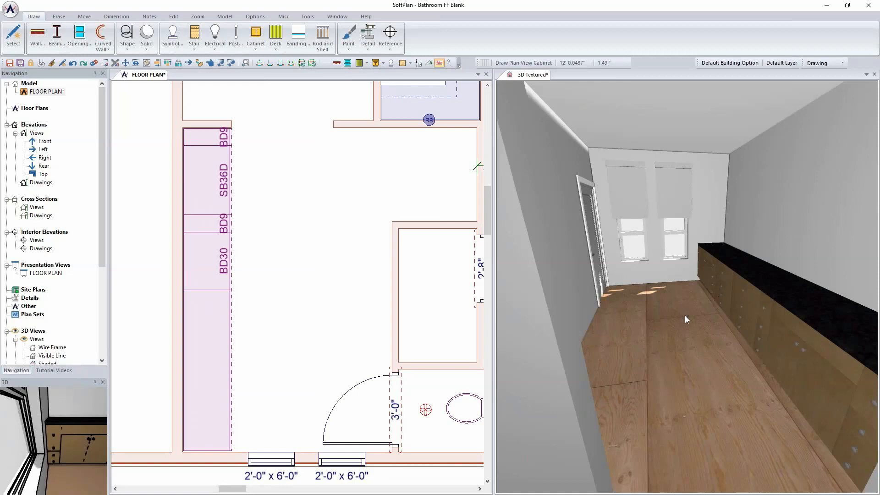
Open the sink cabinet nearest the stub wall for editing from the 3D view
left_click_drag(685, 315, 718, 388)
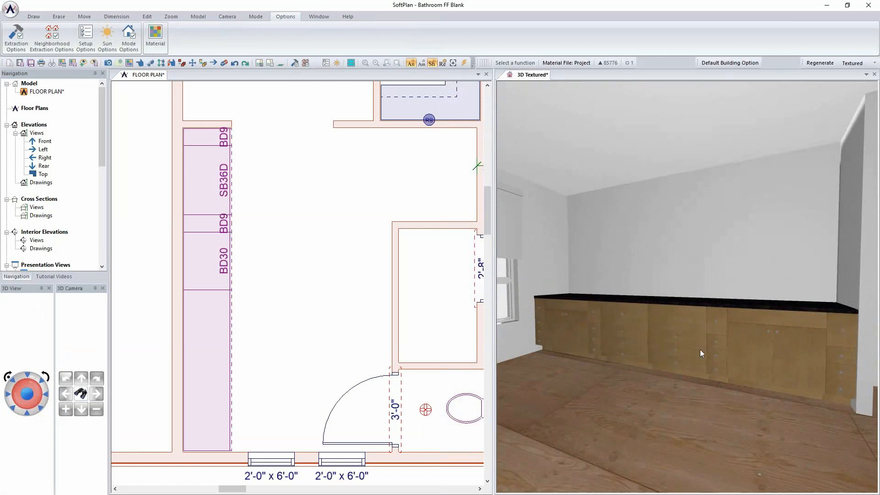
scroll(673, 325, "up", 3)
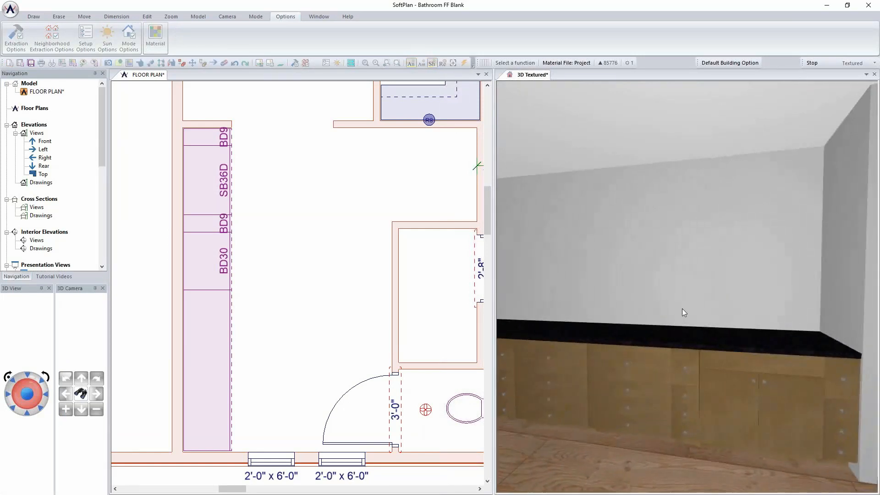
right_click(769, 386)
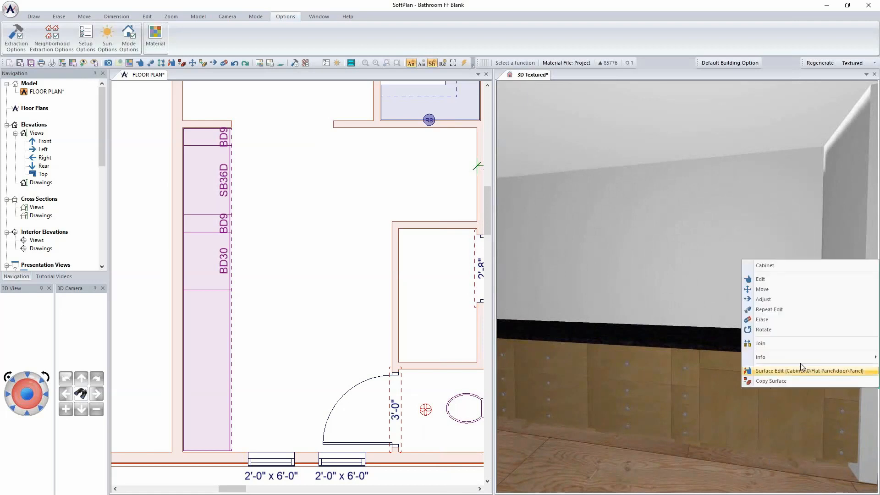
left_click(794, 279)
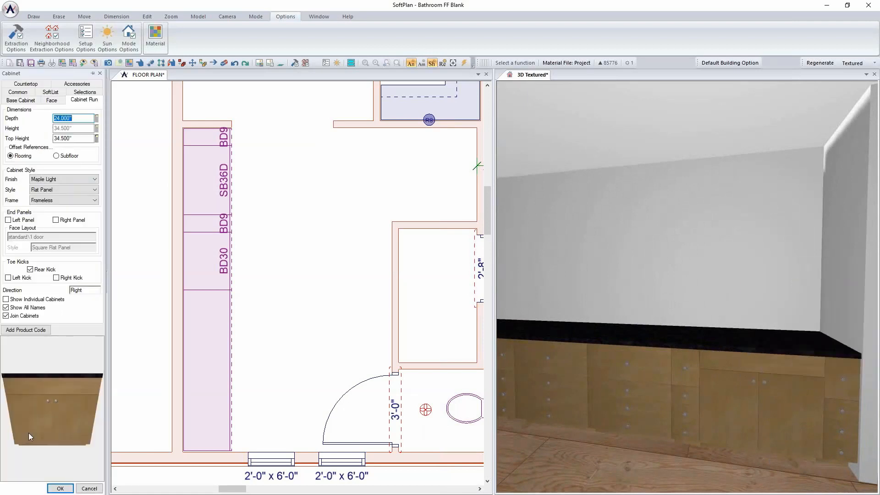
Preview other Maple and Cherry finishes, including Cherry Light and Cherry Medium, on the sink cabinet
left_click(89, 179)
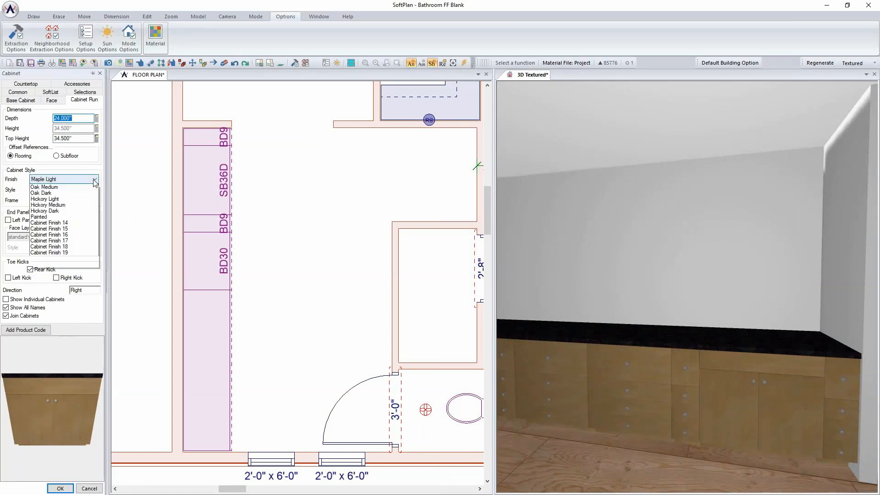
left_click(89, 191)
left_click(94, 179)
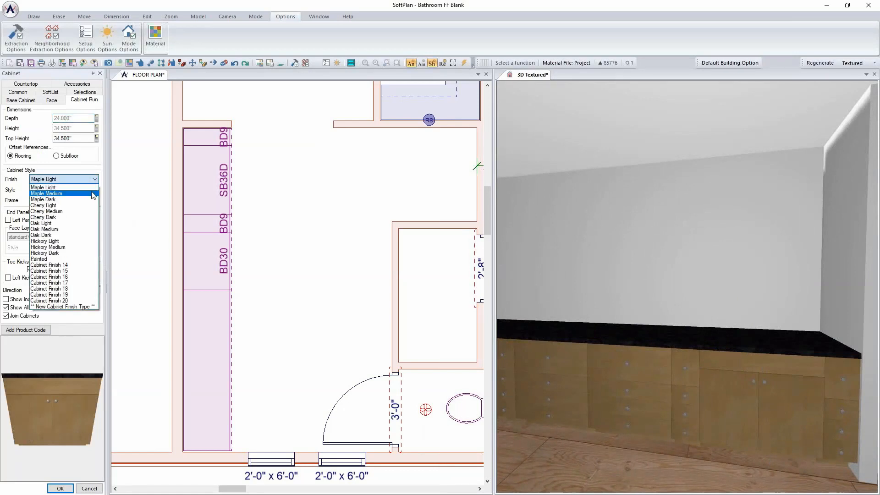
left_click(91, 193)
key("Down")
key("Down")
key("Down")
key("Down")
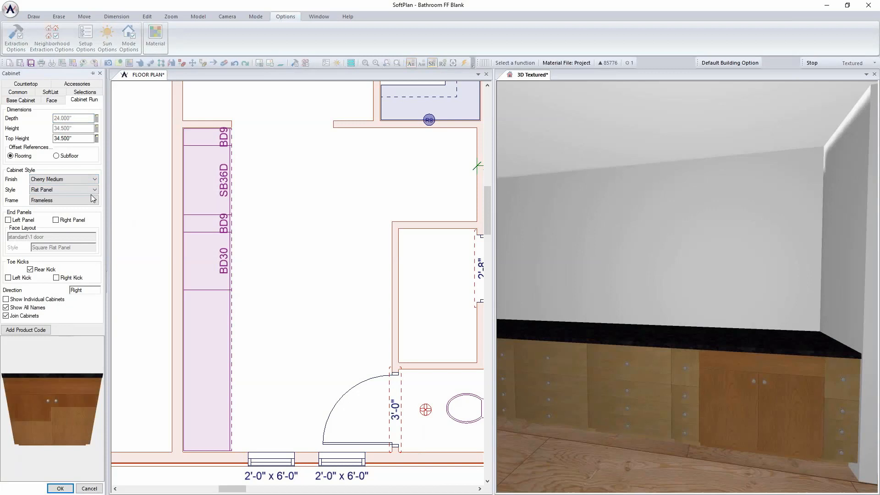
key("Up")
key("Up")
key("Up")
key("Up")
key("Up")
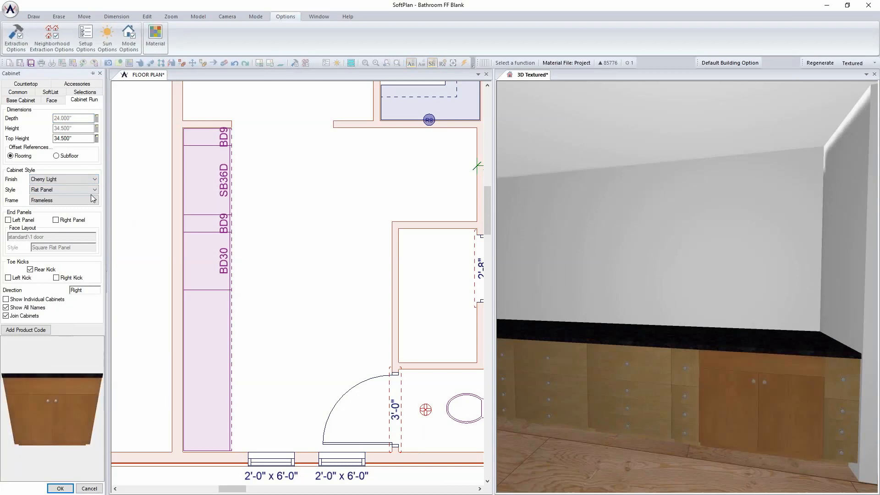
key("Down")
key("Down")
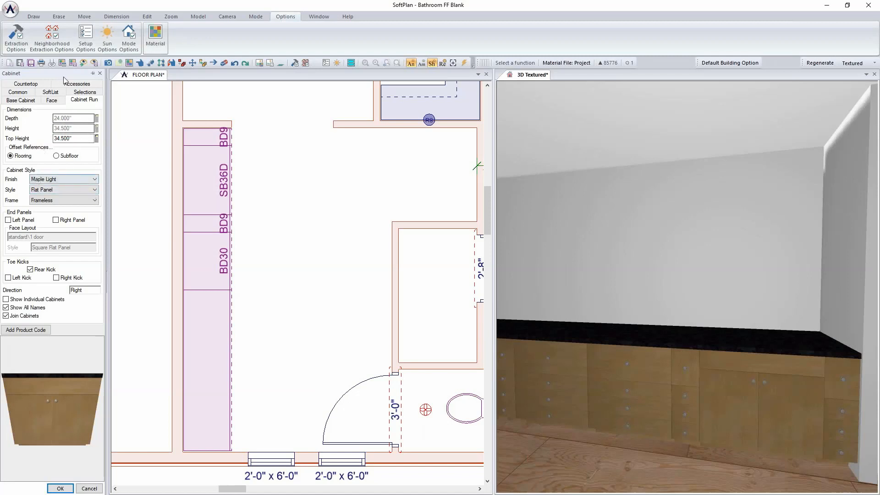
Switch the sink cabinet's frame type past Butt to one with a visible face frame around the doors and drawer
left_click(51, 102)
left_click(85, 168)
left_click(89, 183)
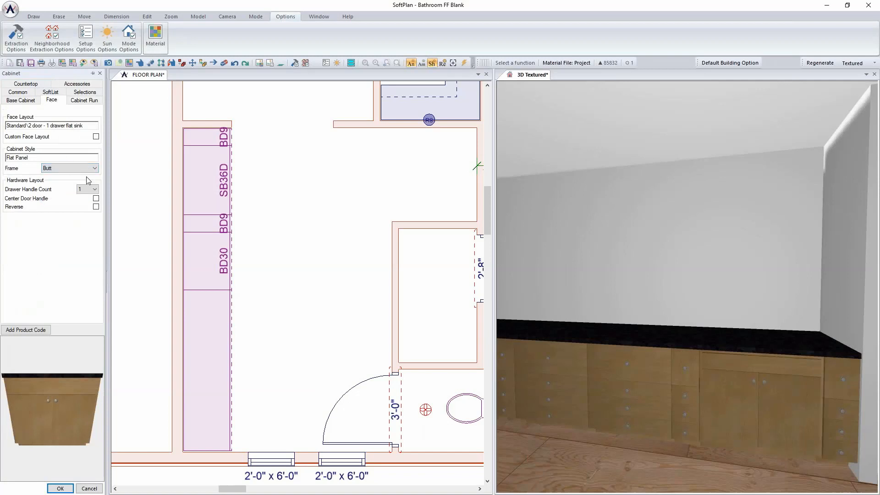
key("Down")
key("Down")
Replace the sink cabinet's handles with pull arch.dwg from the Cabinet Hardware library and apply the cabinet edits
left_click(70, 85)
double_click(62, 119)
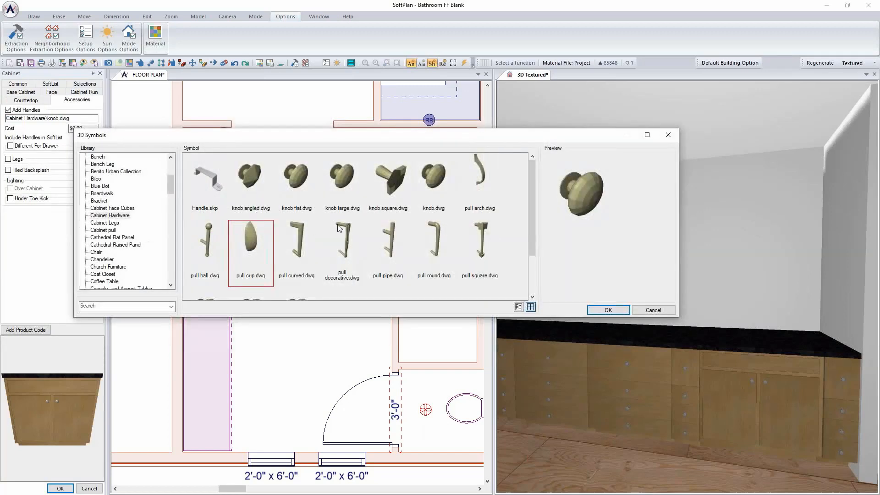
scroll(340, 233, "down", 1)
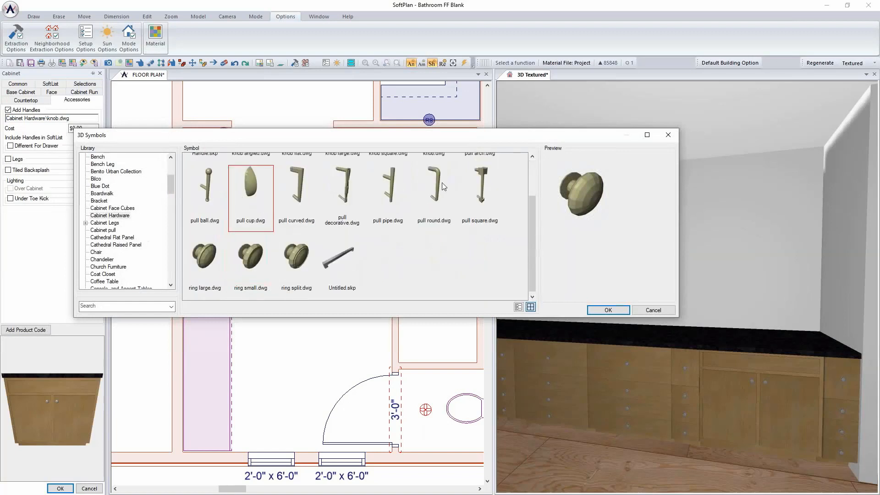
scroll(433, 190, "up", 1)
left_click(479, 182)
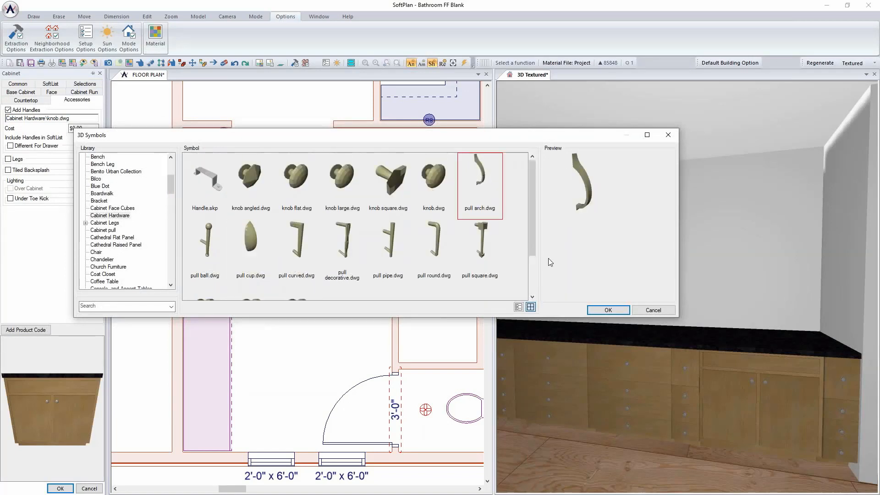
left_click(608, 310)
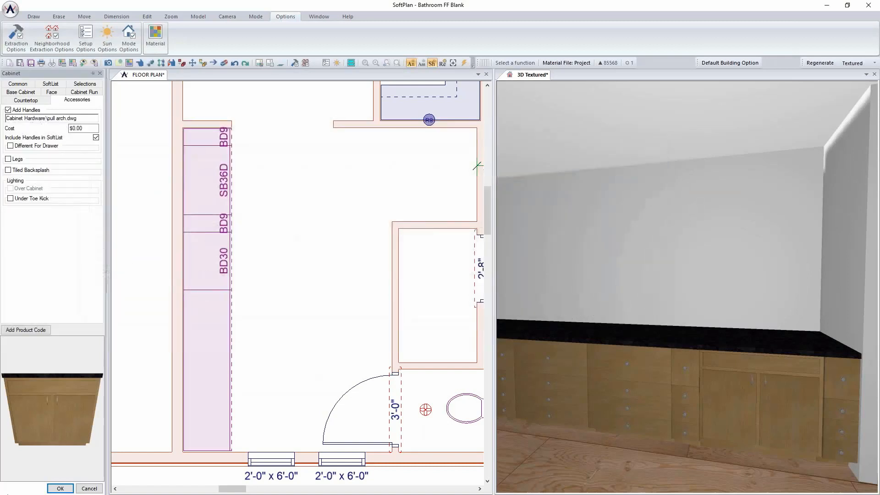
left_click(61, 488)
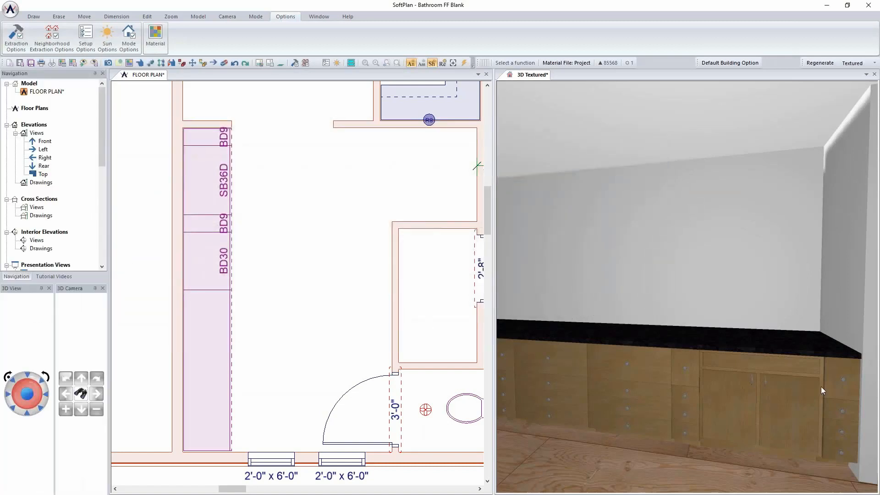
Repeat the frame and handle edit on both 30-inch drawer cabinets and the 9-inch drawer cabinet beside the stub wall
right_click(630, 383)
left_click(697, 298)
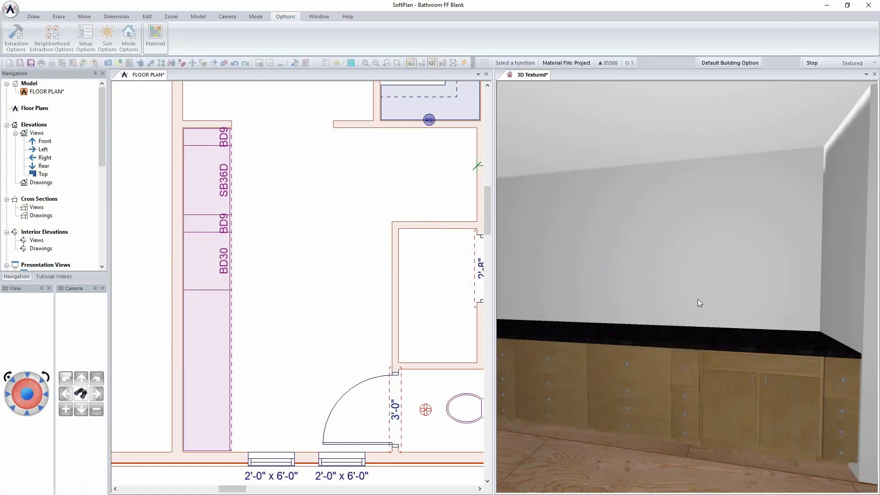
right_click(554, 374)
left_click(612, 295)
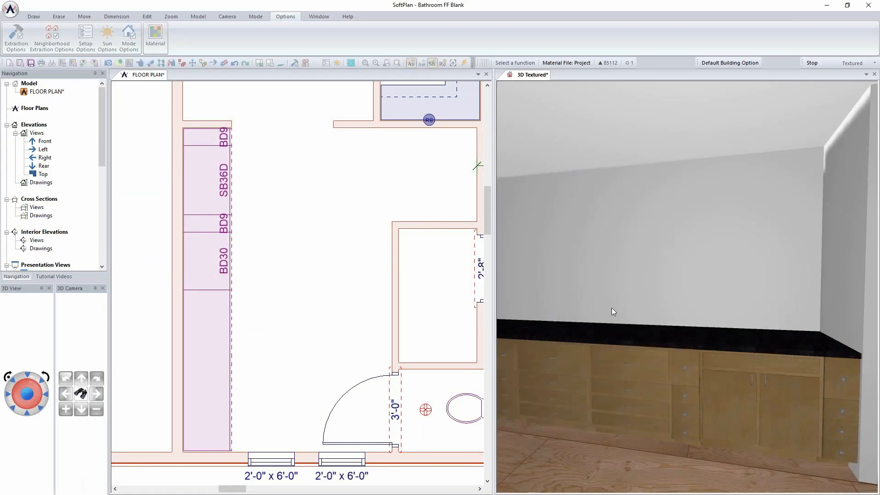
right_click(842, 387)
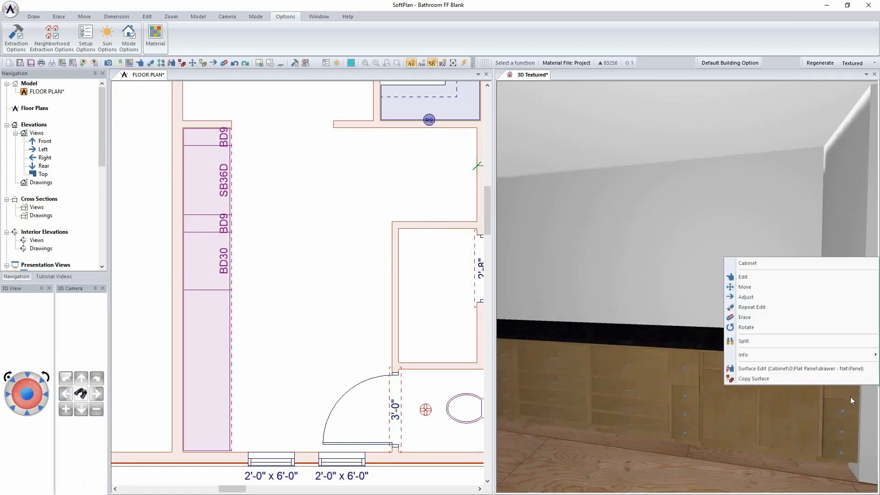
left_click(825, 312)
Repeat the frame and handle edit on the remaining 9-inch drawer cabinets along the vanity run
key("Left")
key("Left")
key("Left")
key("Left")
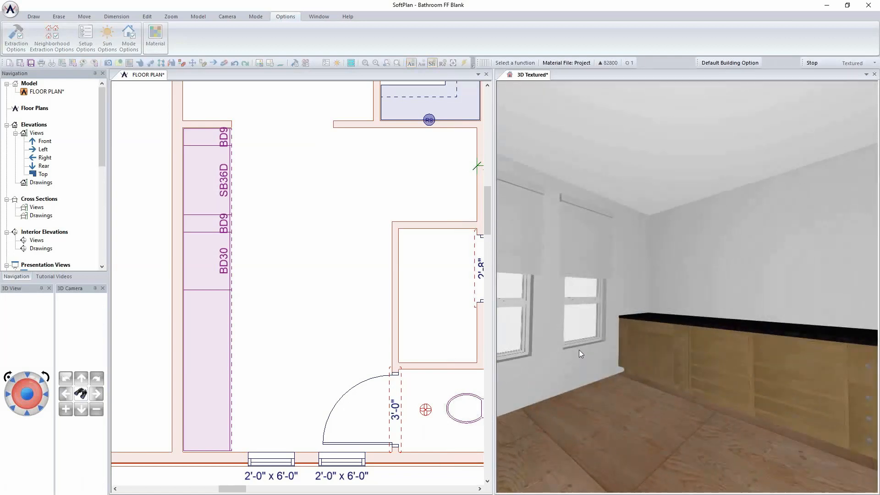
key("Left")
key("Right")
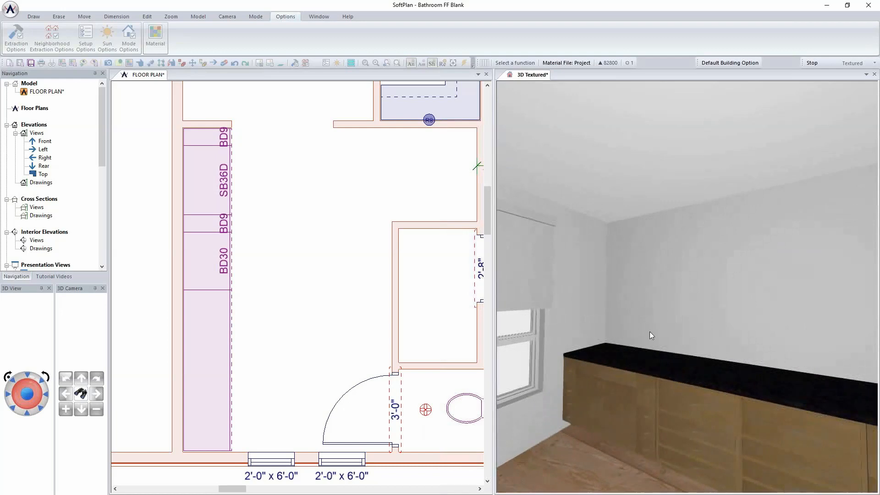
key("Up")
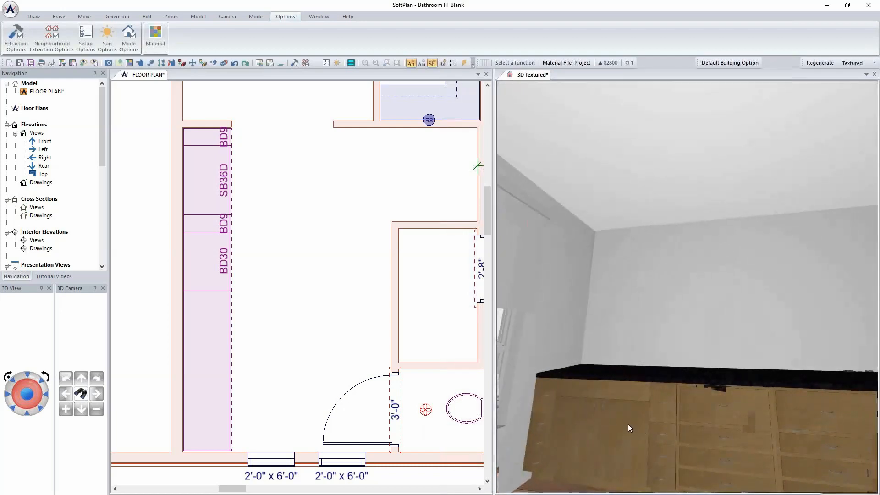
right_click(622, 426)
key("Escape")
right_click(542, 424)
left_click(591, 347)
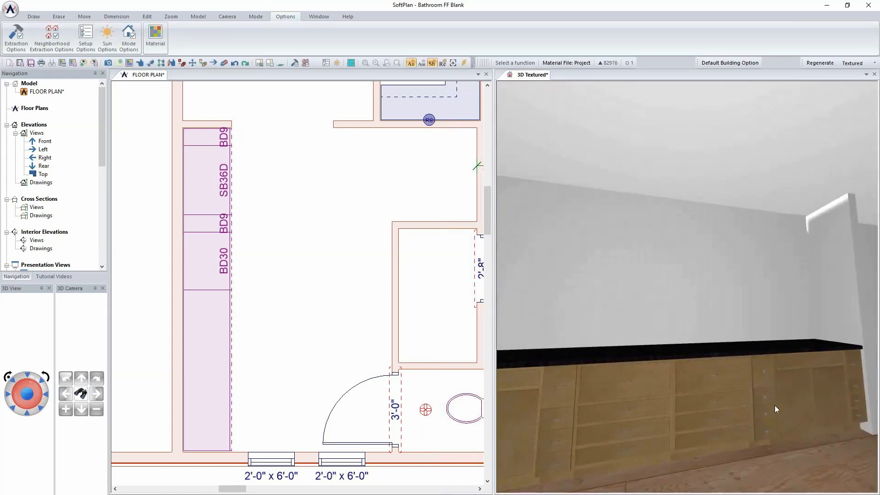
right_click(769, 399)
left_click(774, 321)
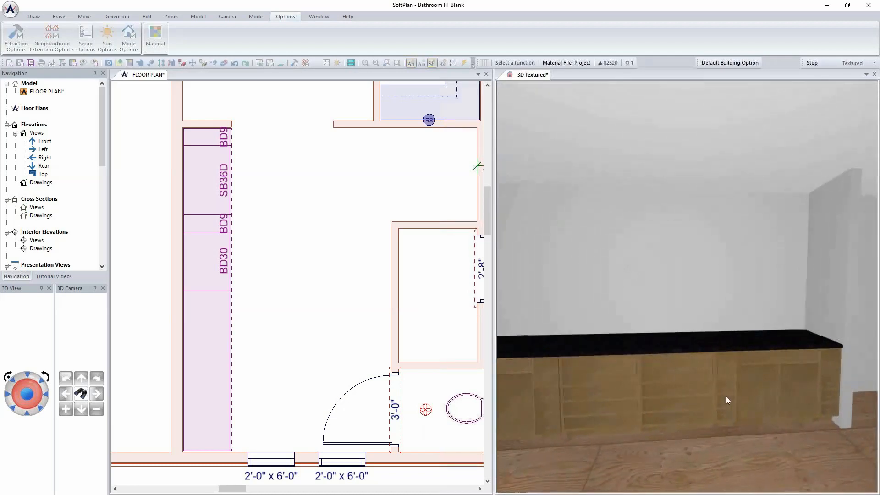
left_click(66, 394)
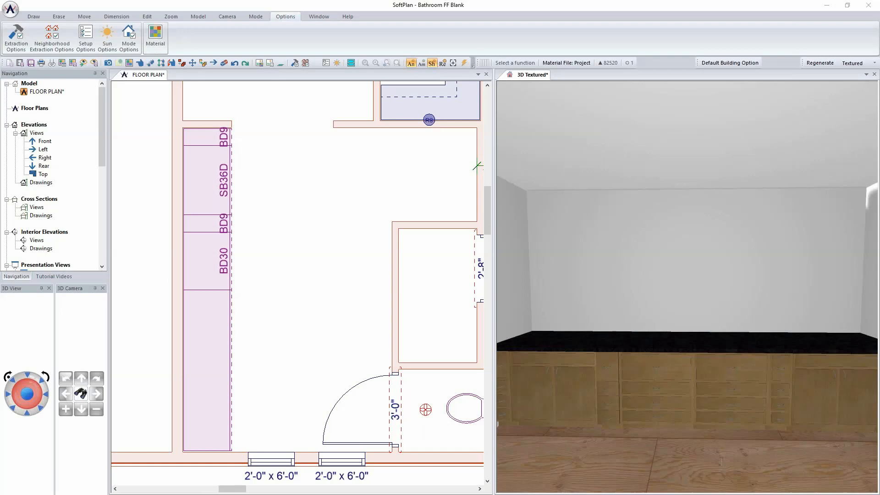
Open the SB36D sink cabinet near the stub wall for editing from the floor plan and bring up its sink symbol library
left_click(277, 287)
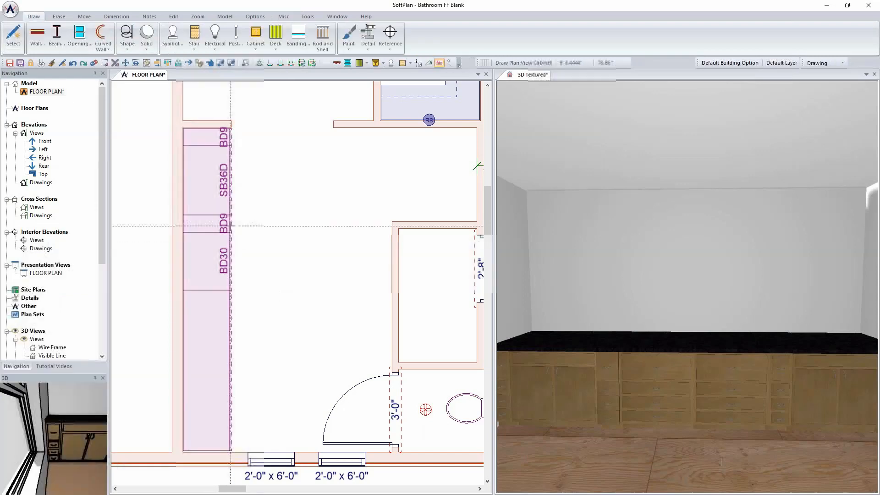
right_click(208, 185)
left_click(251, 204)
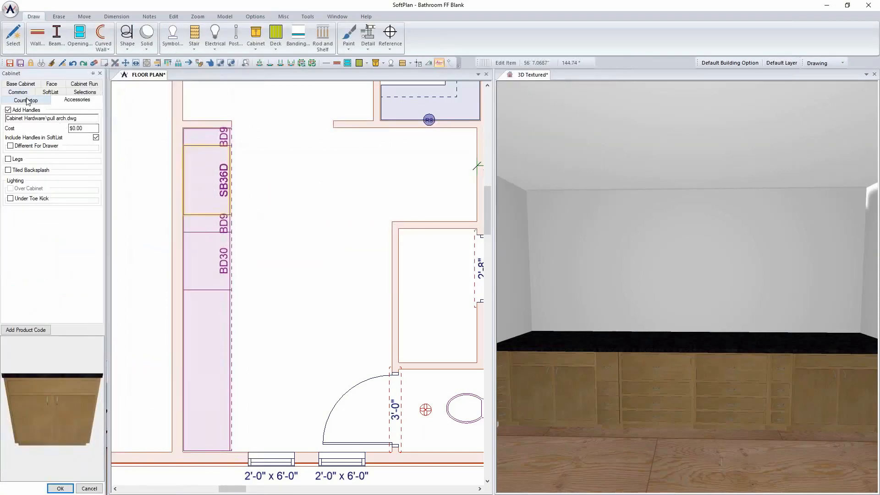
left_click(23, 84)
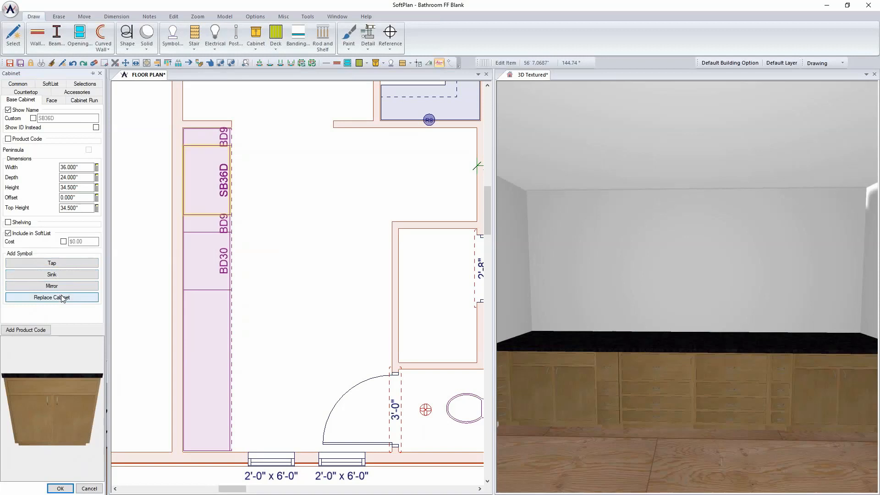
left_click(67, 275)
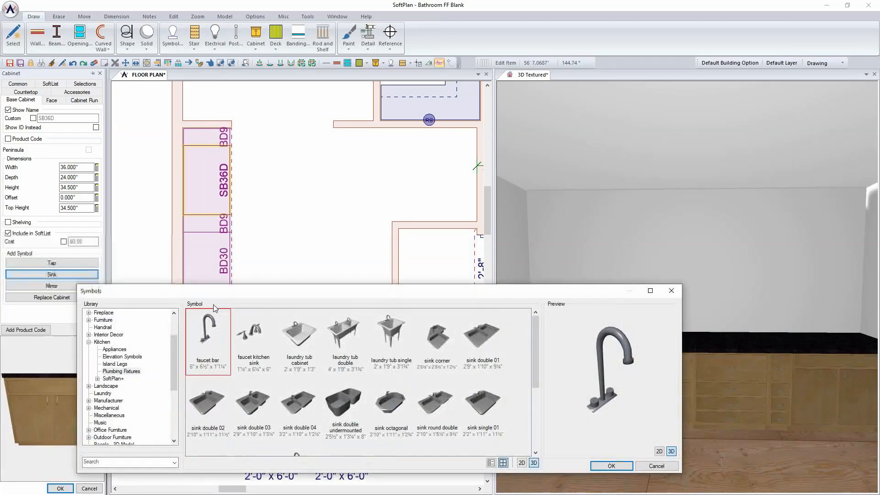
left_click_drag(261, 281, 260, 132)
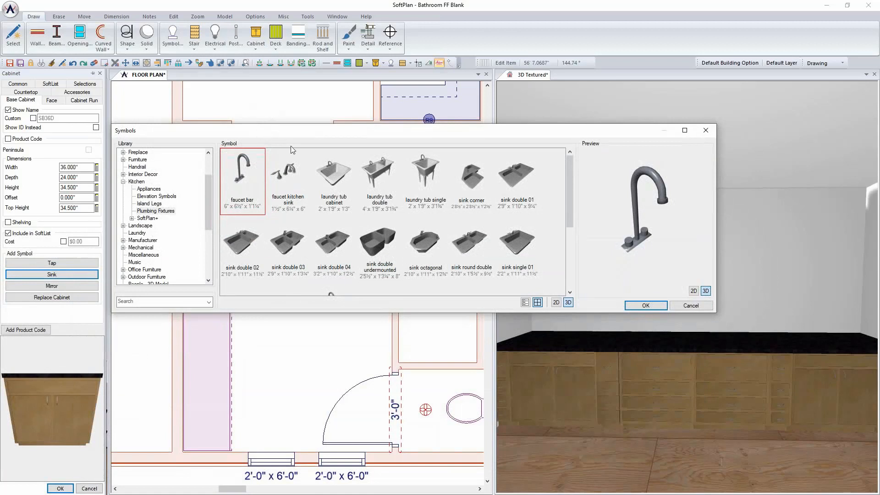
Browse the Kohler Lavatories in the Manufacturer library for a suitable vanity sink
left_click(123, 240)
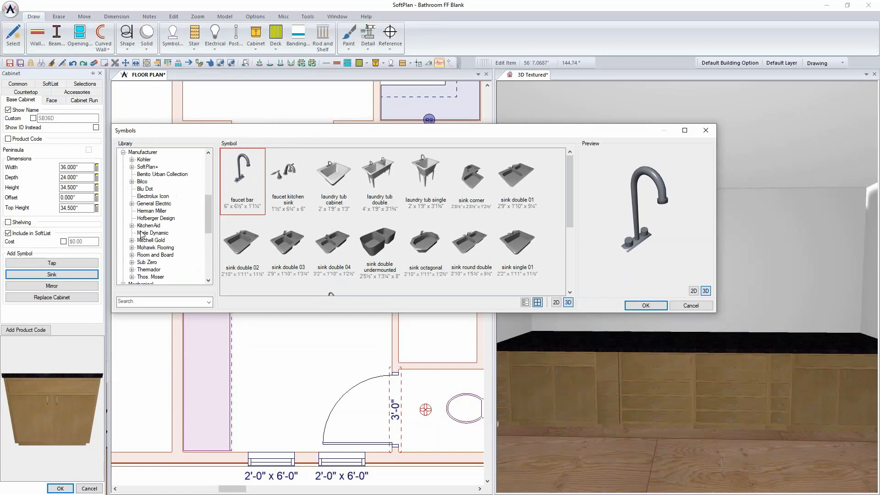
left_click(132, 160)
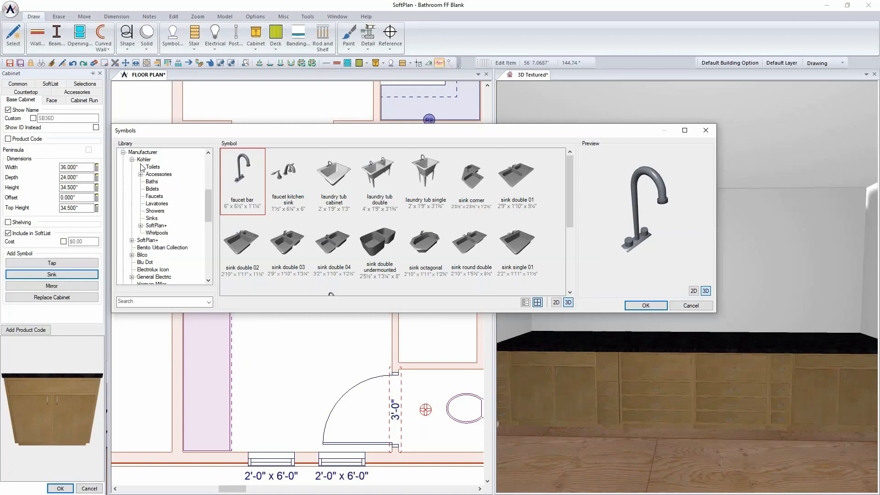
left_click(156, 204)
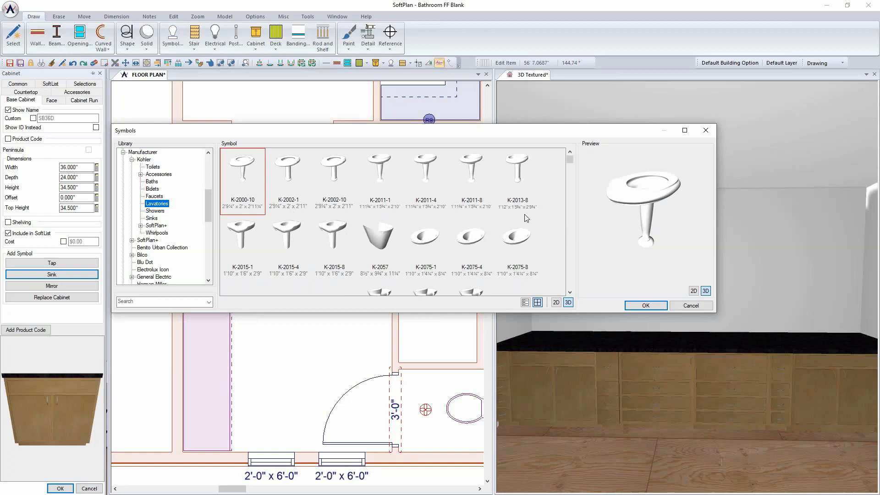
left_click_drag(570, 162, 571, 194)
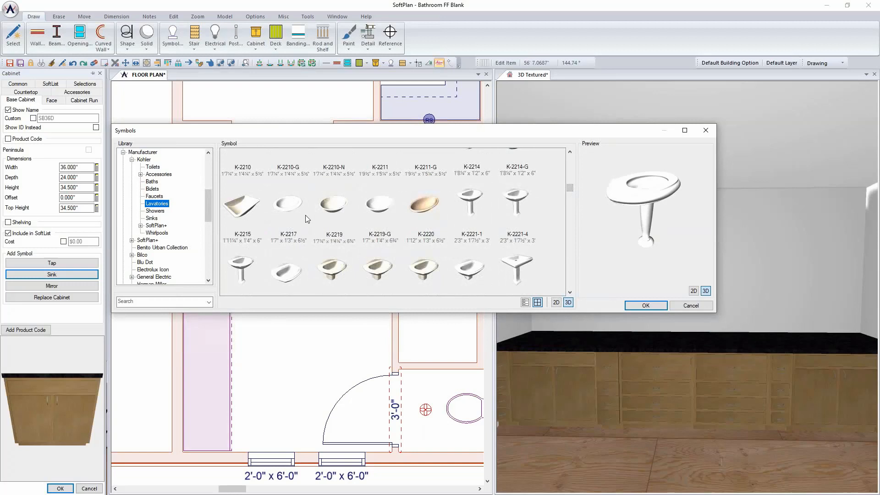
scroll(511, 227, "down", 5)
scroll(514, 227, "down", 8)
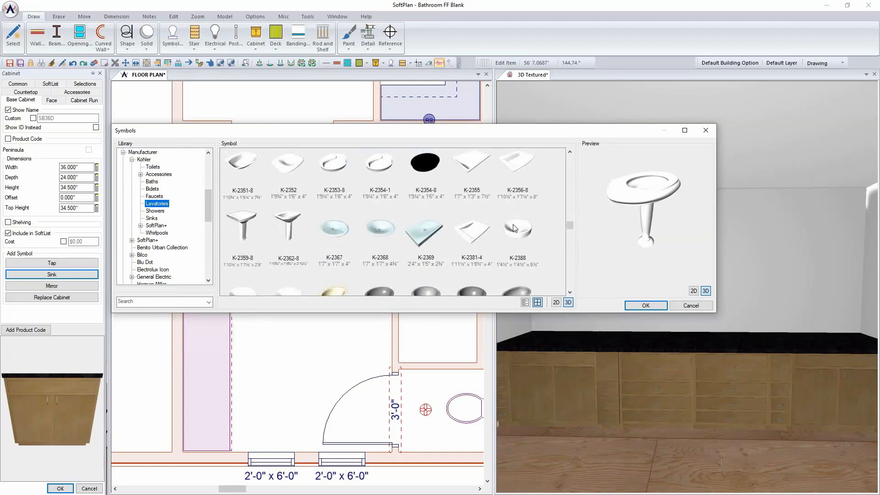
scroll(514, 228, "down", 2)
scroll(515, 228, "up", 6)
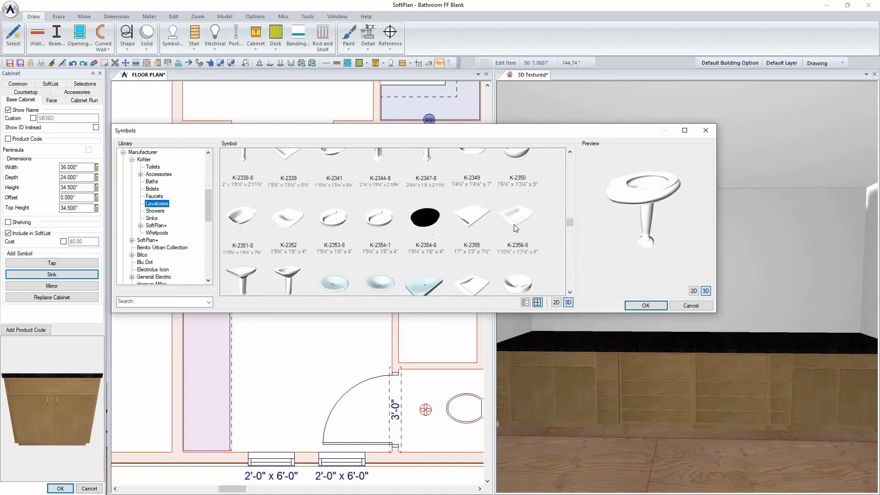
scroll(515, 228, "down", 1)
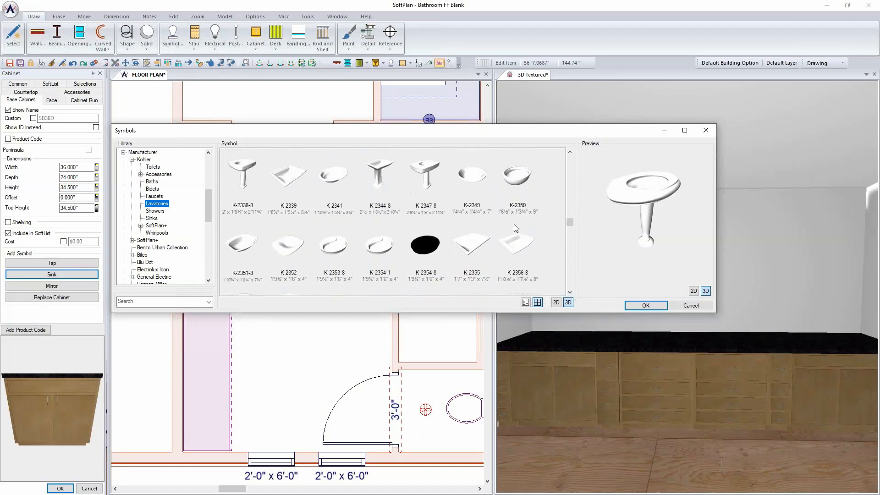
scroll(515, 228, "up", 2)
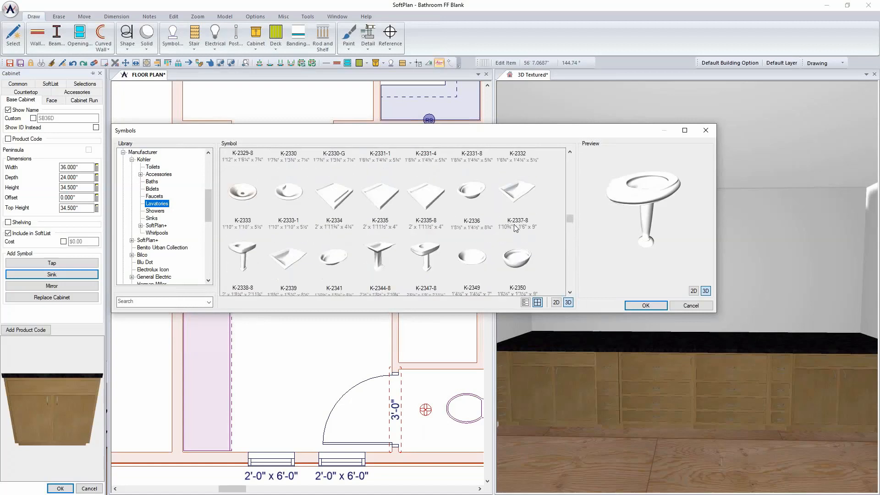
scroll(516, 228, "up", 5)
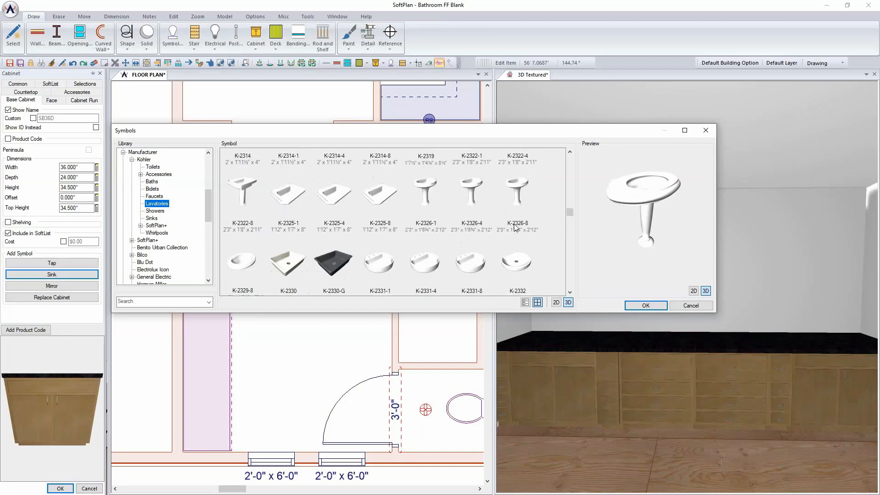
Search the symbol library for K-2297 and add that Kohler lavatory to the SB36D cabinet
left_click(150, 300)
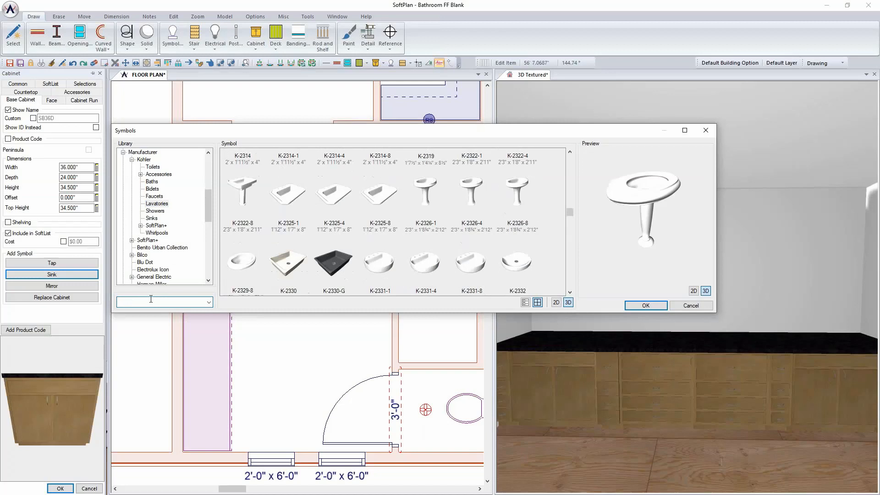
type("K-2297")
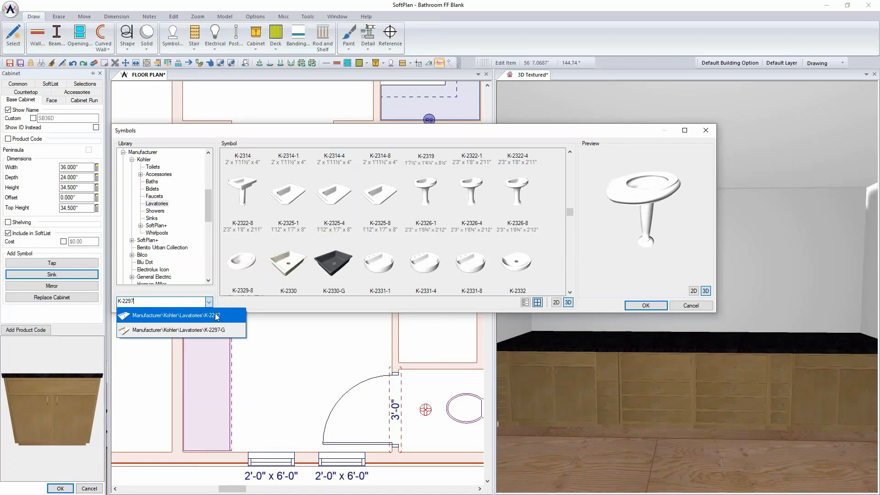
left_click(217, 316)
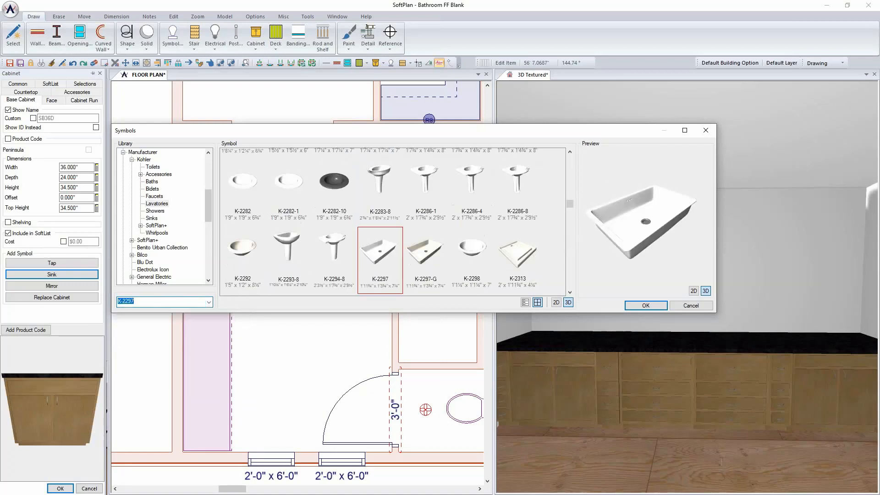
left_click(645, 305)
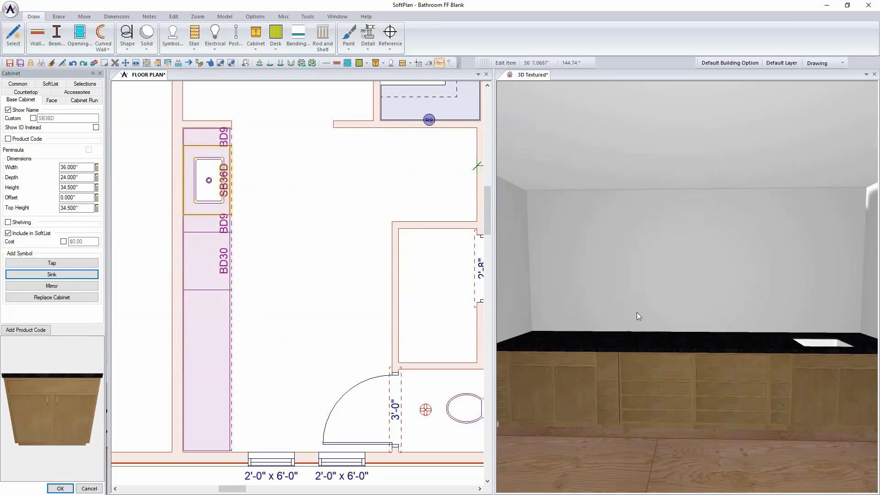
Repeat the sink edit on the other sink cabinet, near the window end of the vanity run
right_click(554, 389)
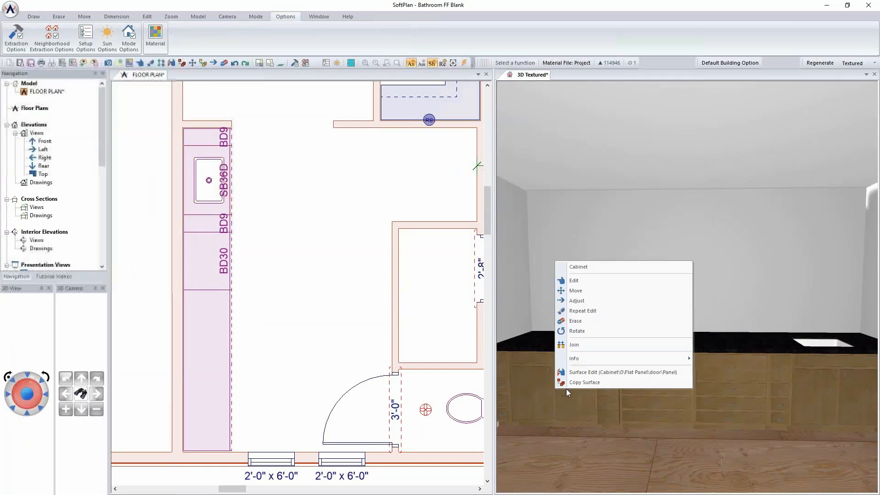
left_click(604, 312)
left_click_drag(614, 338, 667, 357)
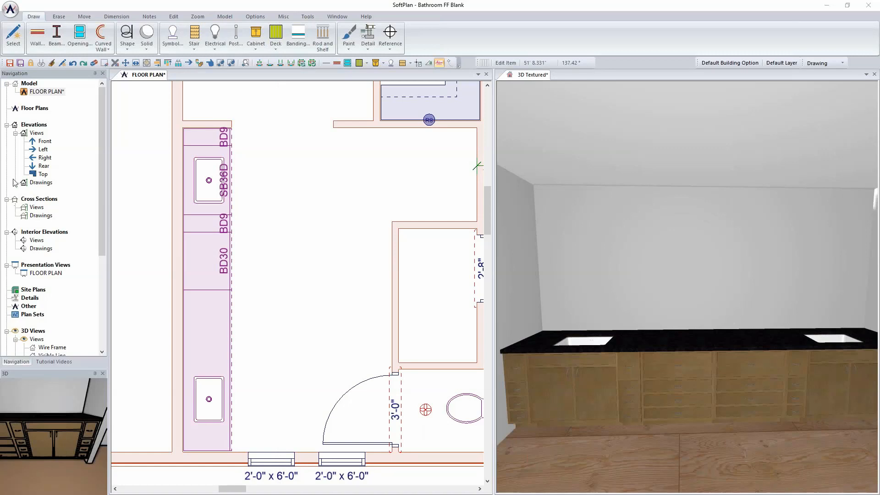
Start adding a symbol and expand the SoftPlan+ collection in the Manufacturer library
left_click(173, 35)
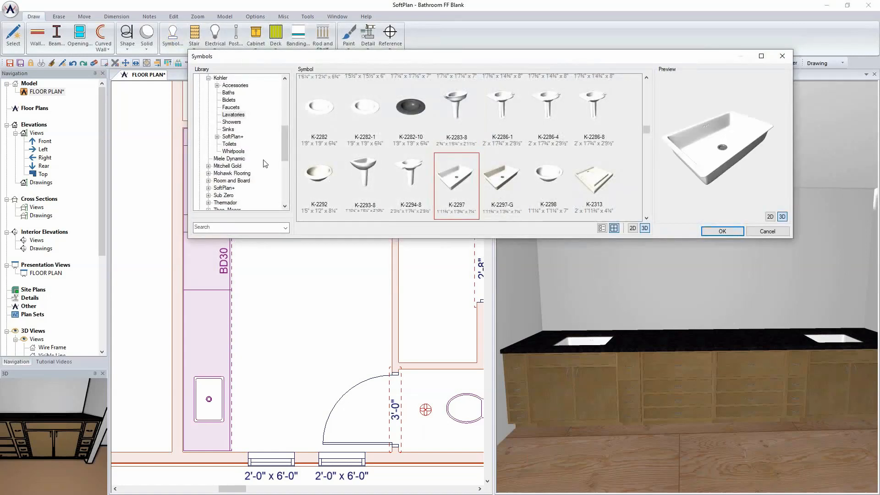
mouse_move(289, 136)
left_mouse_down()
mouse_move(287, 146)
mouse_move(290, 132)
left_mouse_up()
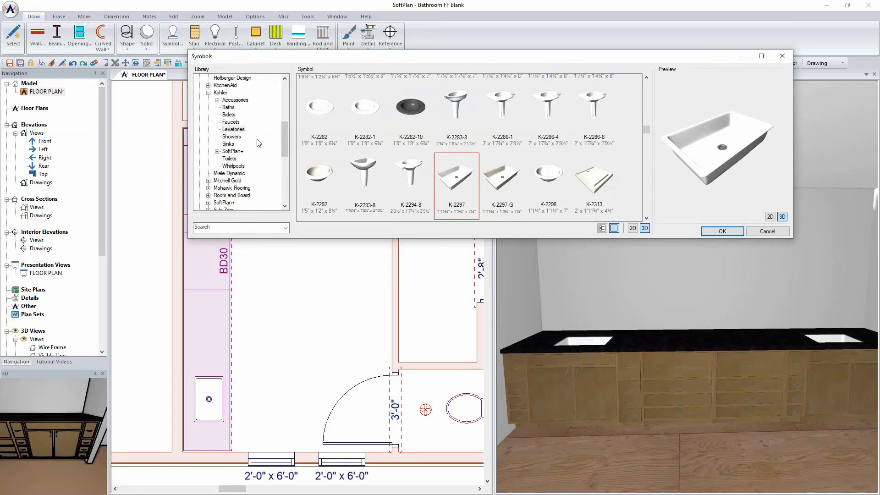
left_click_drag(283, 139, 286, 121)
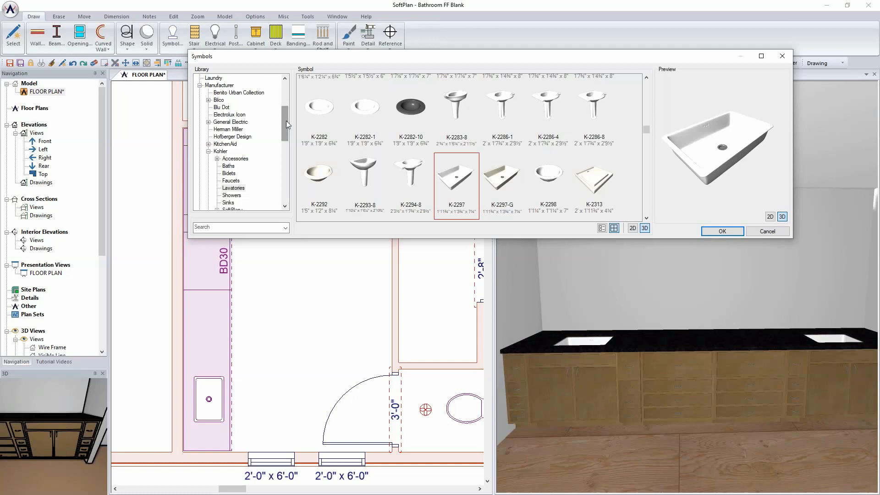
left_click_drag(287, 124, 288, 147)
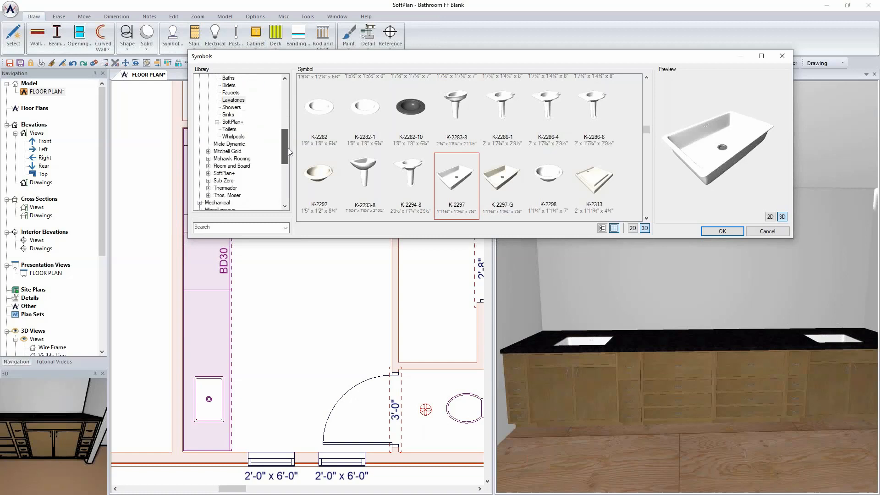
left_click(209, 174)
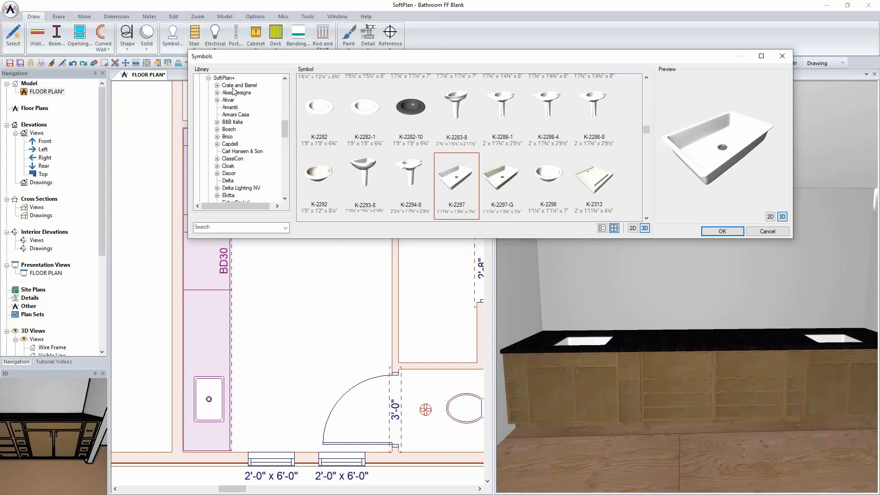
Bring up the Hansgrohe single-handle washbasin faucets within the SoftPlan+ collection
scroll(247, 165, "down", 2)
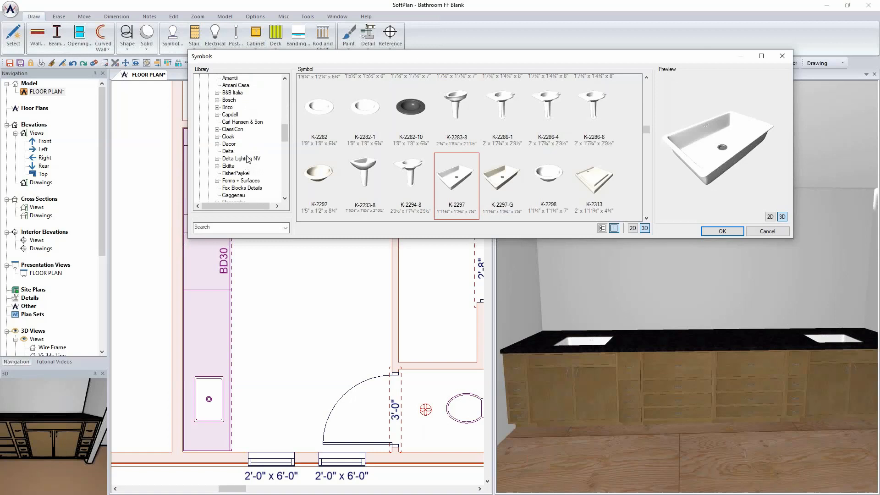
scroll(247, 156, "up", 2)
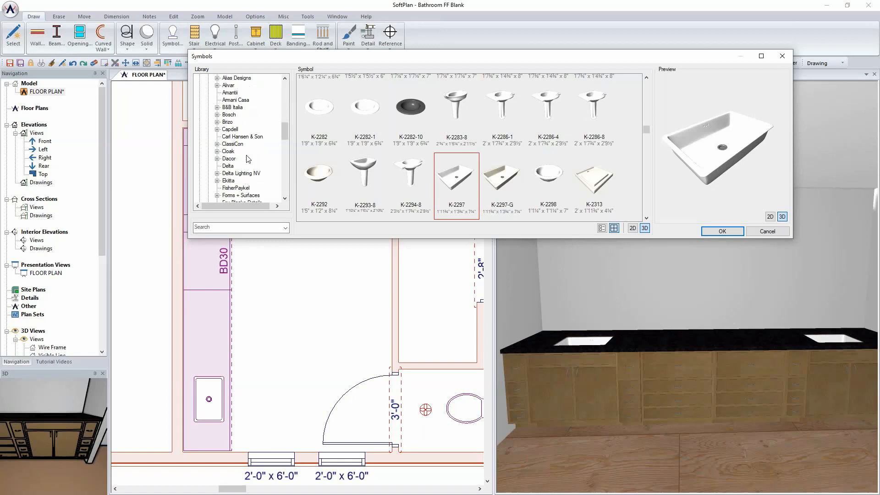
scroll(259, 112, "down", 3)
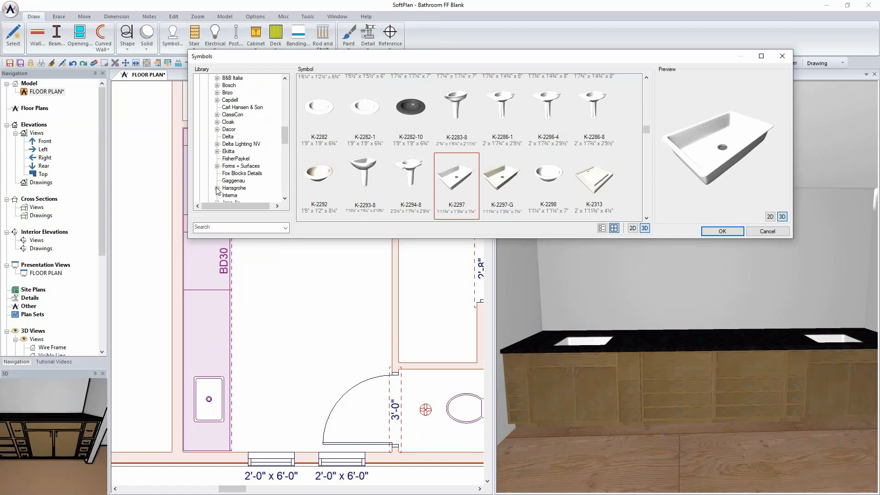
left_click(217, 188)
left_click(234, 159)
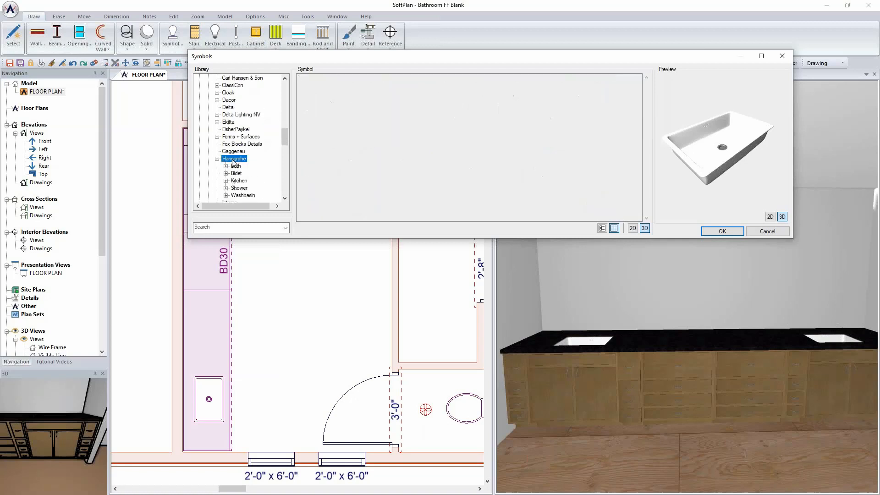
left_click(225, 195)
left_click(244, 180)
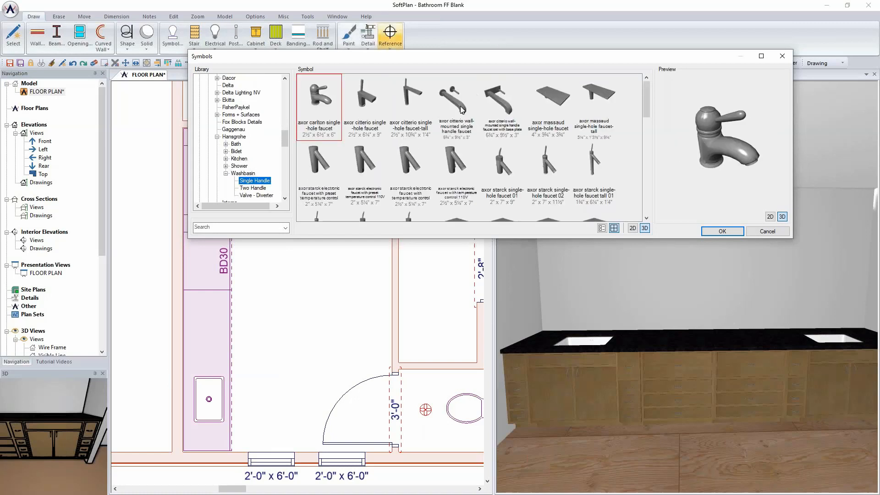
Place the axor citterio wall-mounted single handle faucet behind the sink near the stub wall and align its spout with the drain
left_click(463, 110)
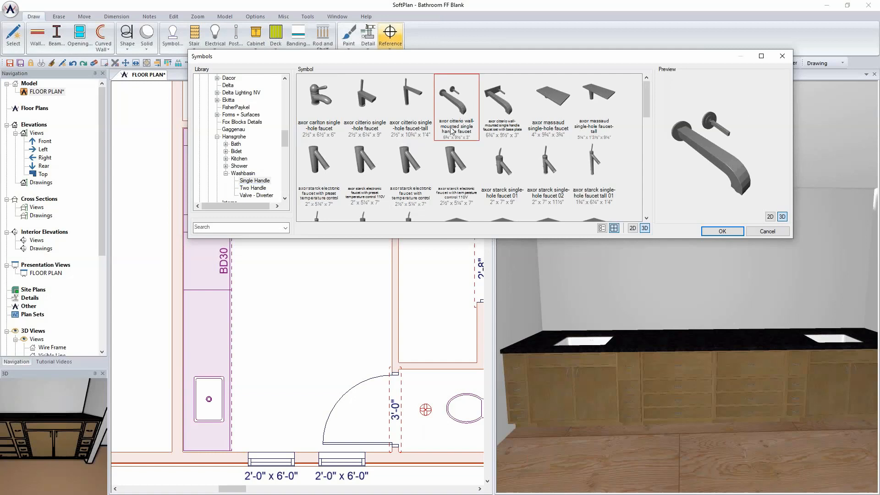
left_click(721, 232)
scroll(298, 271, "up", 5)
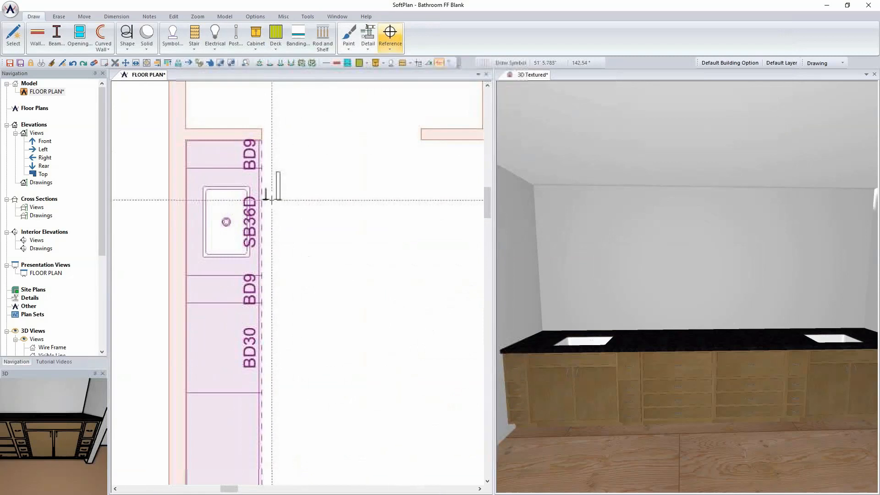
left_click(187, 221)
scroll(326, 301, "down", 3)
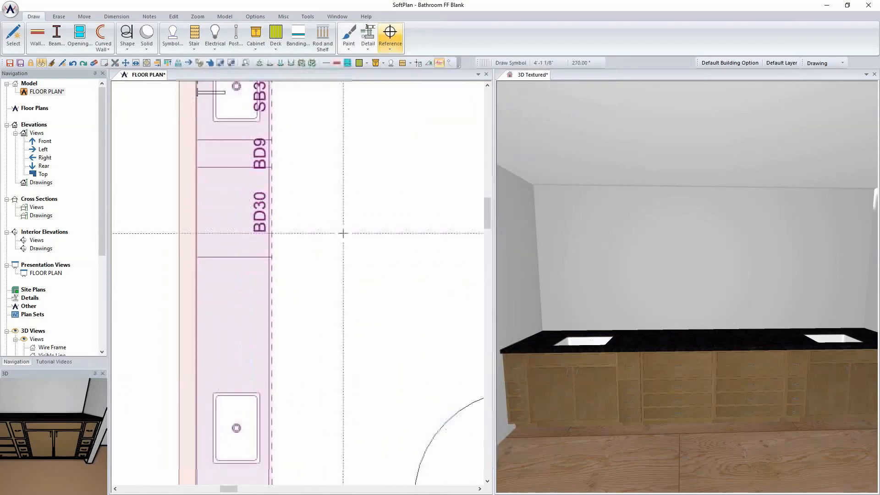
left_click(330, 173)
key("Escape")
left_click(245, 157)
scroll(245, 157, "up", 3)
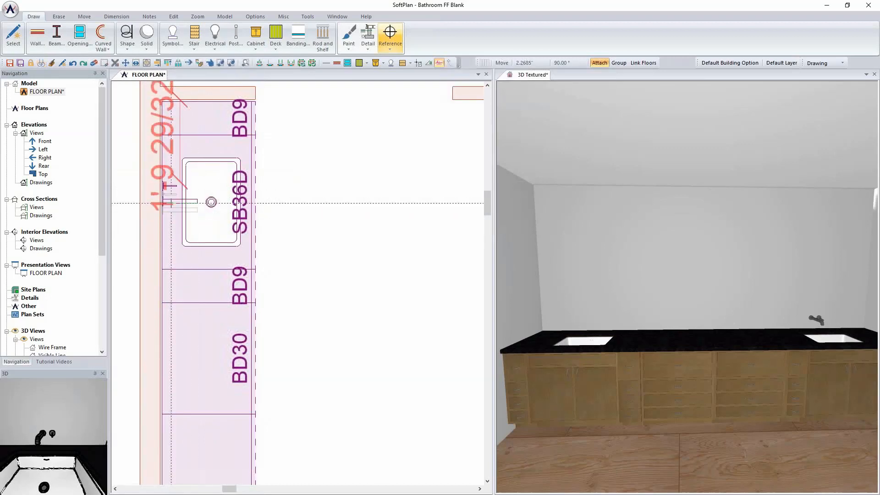
Make one copy of the wall-mounted faucet along the wall, centred on the drain of the window-end sink
scroll(211, 202, "down", 10)
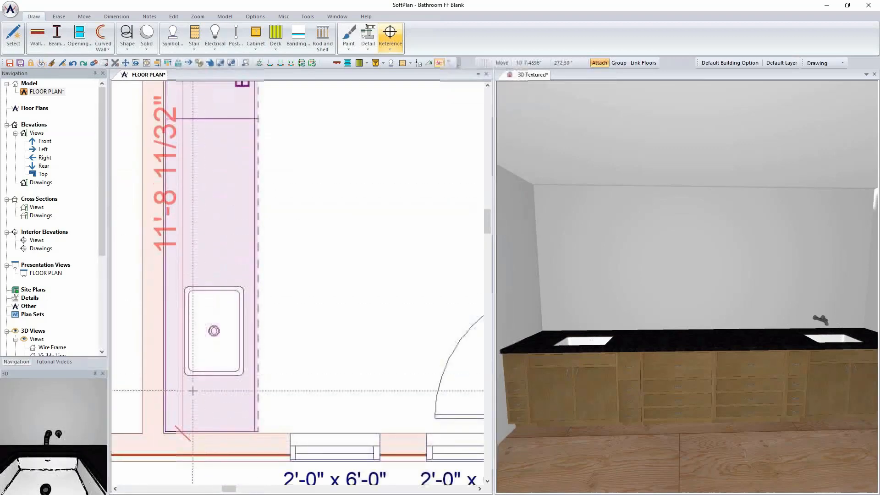
scroll(183, 313, "down", 5)
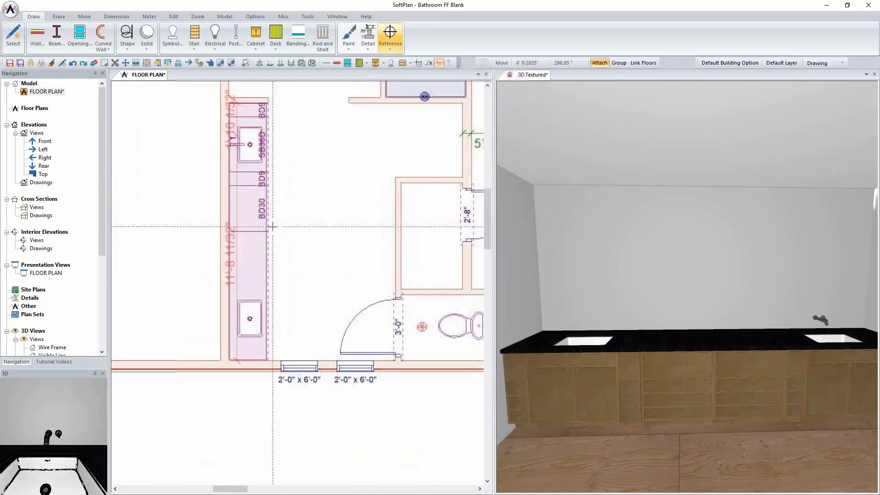
scroll(255, 309, "up", 5)
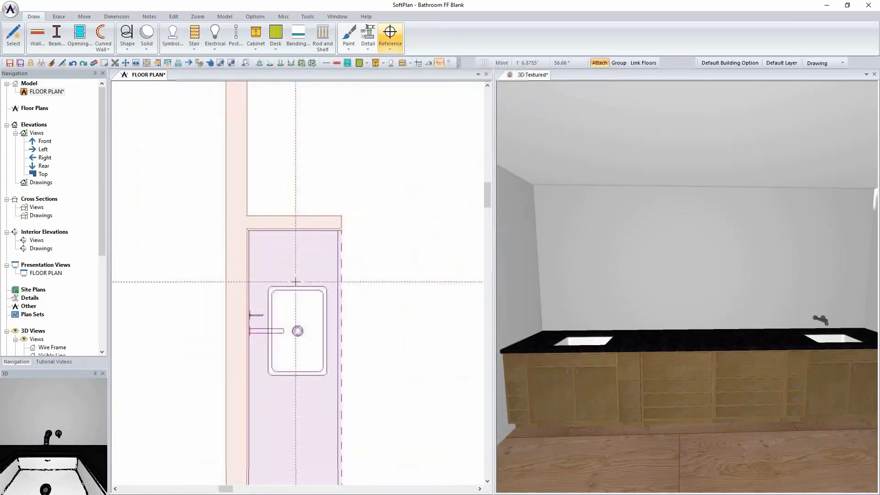
left_click(259, 306)
right_click(255, 331)
mouse_move(321, 336)
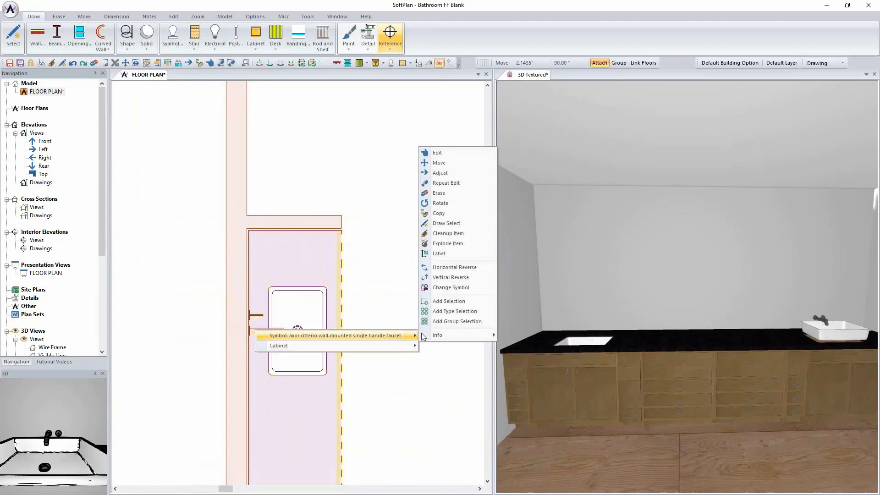
left_click(453, 213)
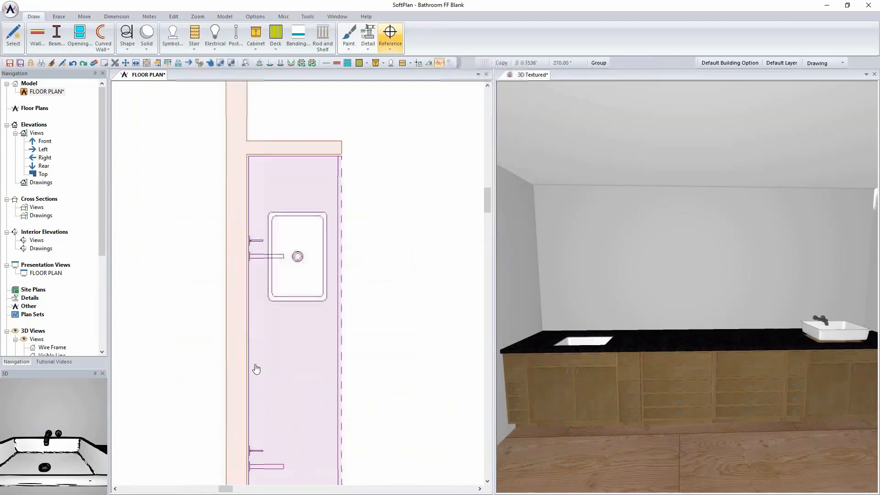
middle_click_drag(253, 414, 253, 304)
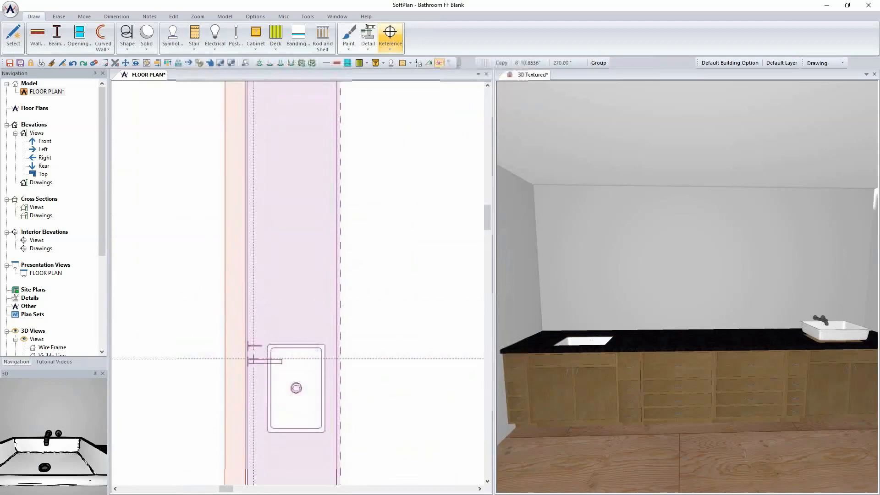
left_click(254, 386)
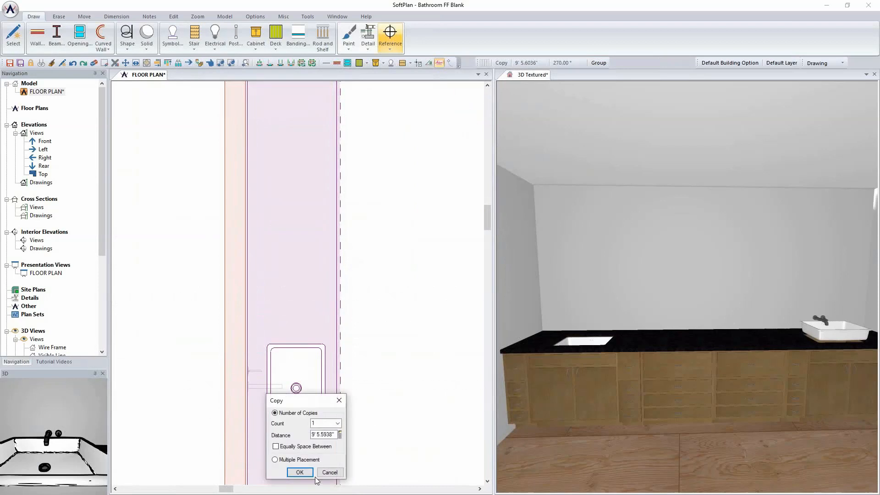
left_click(299, 473)
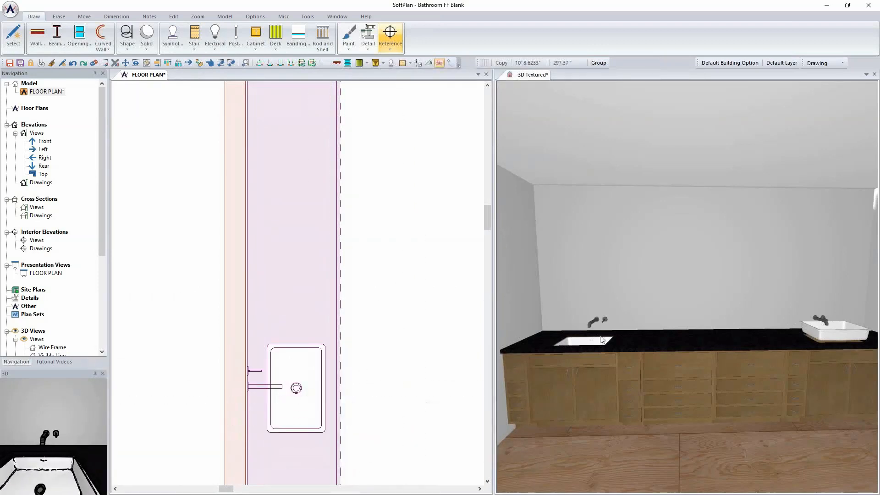
Add the Bathroom\mirror symbol to the window-end sink cabinet from the 3D view and repeat the edit on the other sink cabinet
right_click(599, 370)
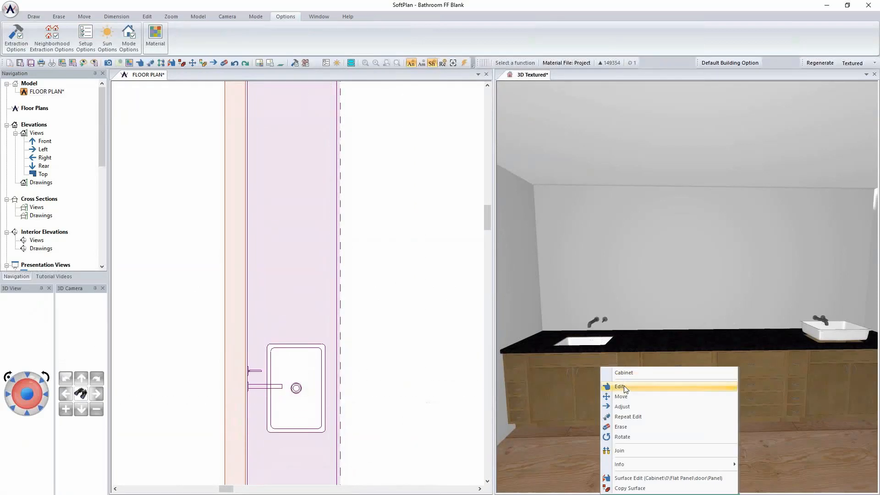
left_click(619, 386)
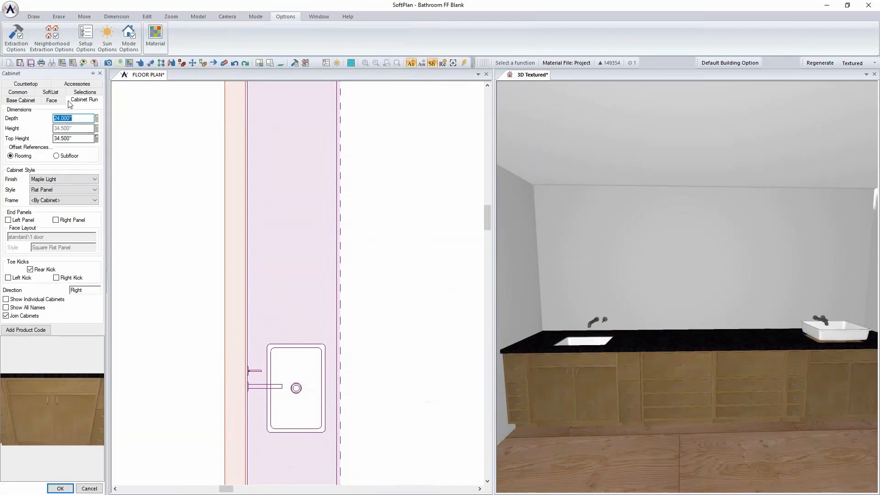
left_click(21, 100)
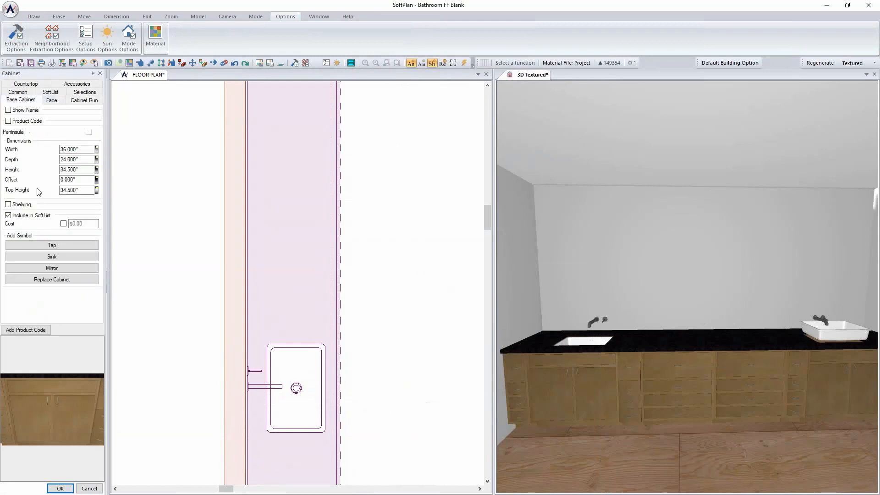
left_click(58, 269)
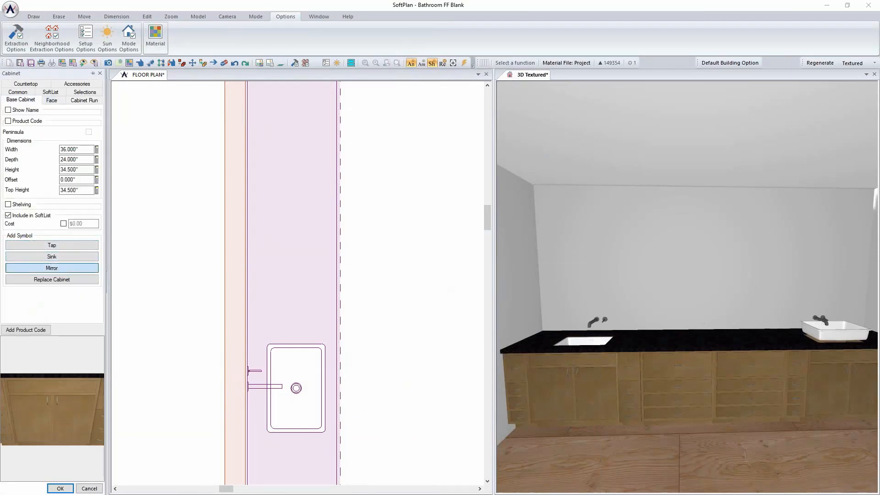
left_click(149, 454)
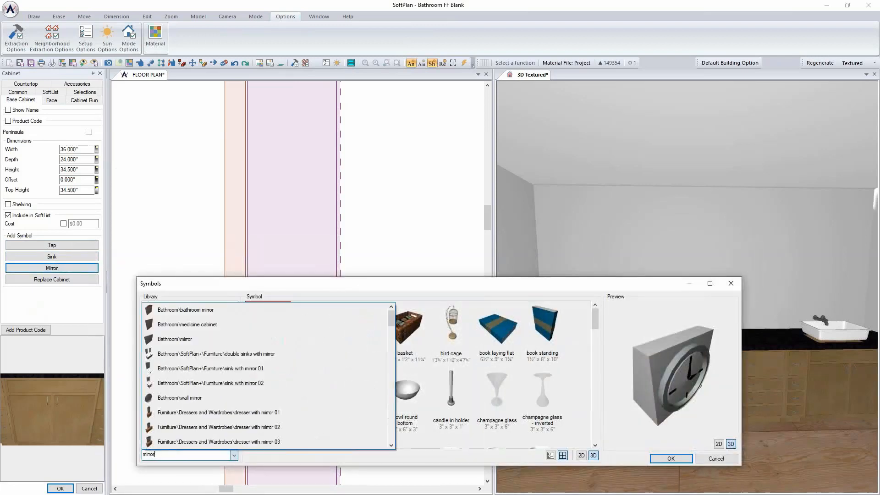
left_click(188, 340)
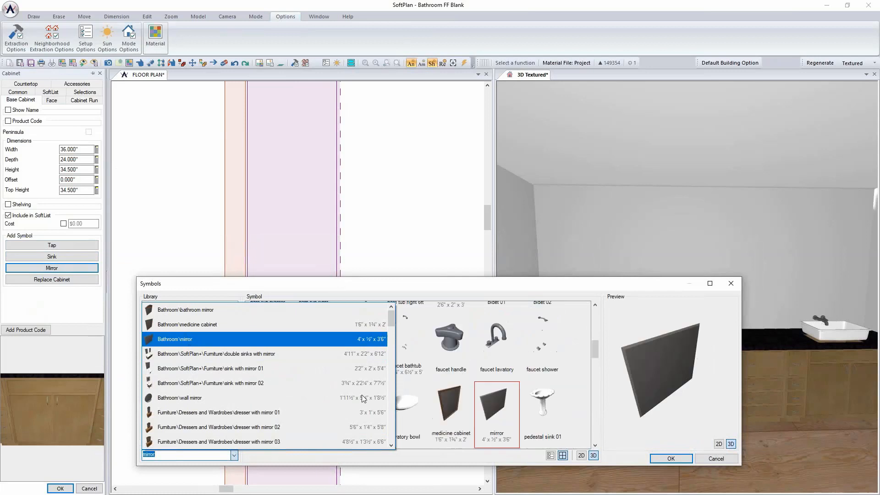
key("Return")
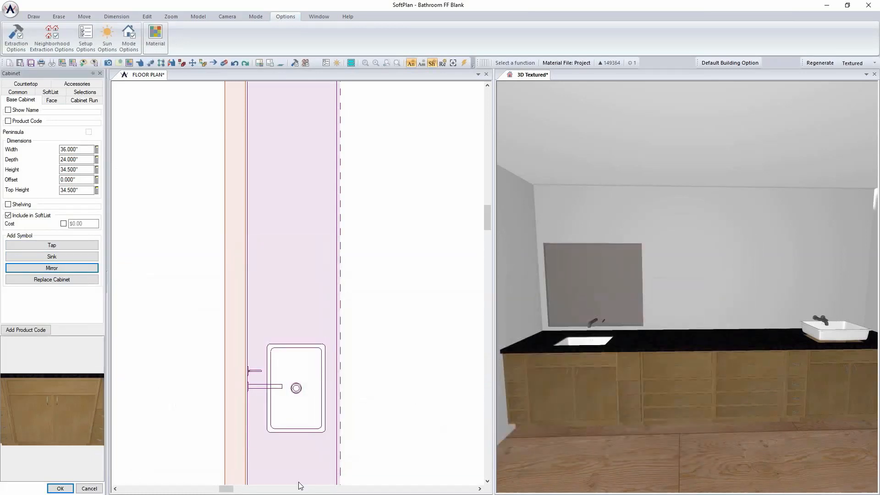
left_click(98, 490)
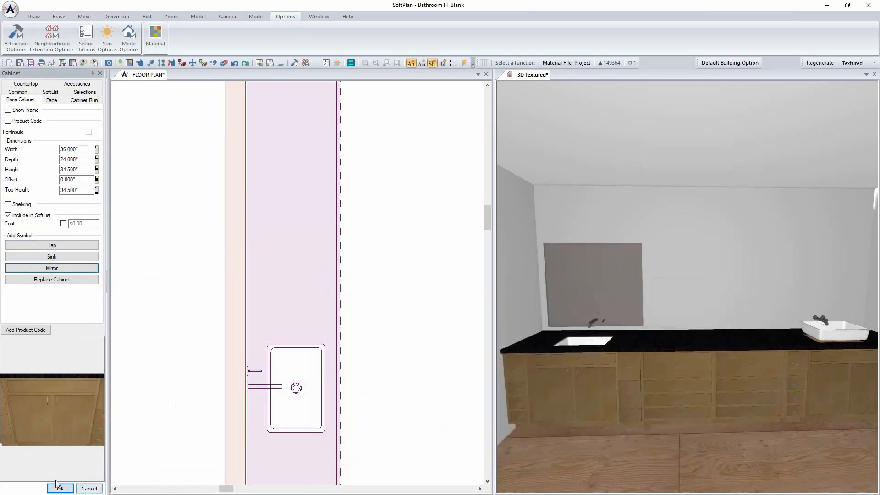
right_click(849, 390)
left_click(818, 317)
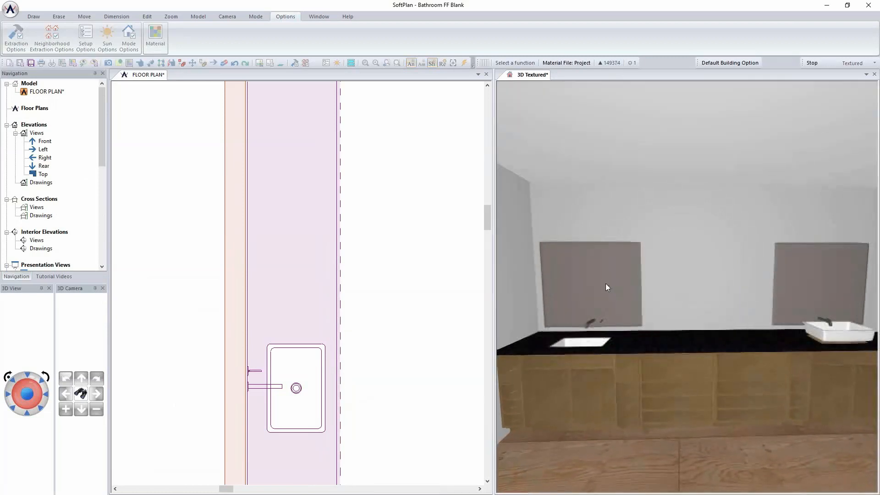
Place an interior elevation marker facing the vanity wall in the floor plan, in the open floor beside the toilet room door
left_click(406, 209)
scroll(413, 212, "down", 3)
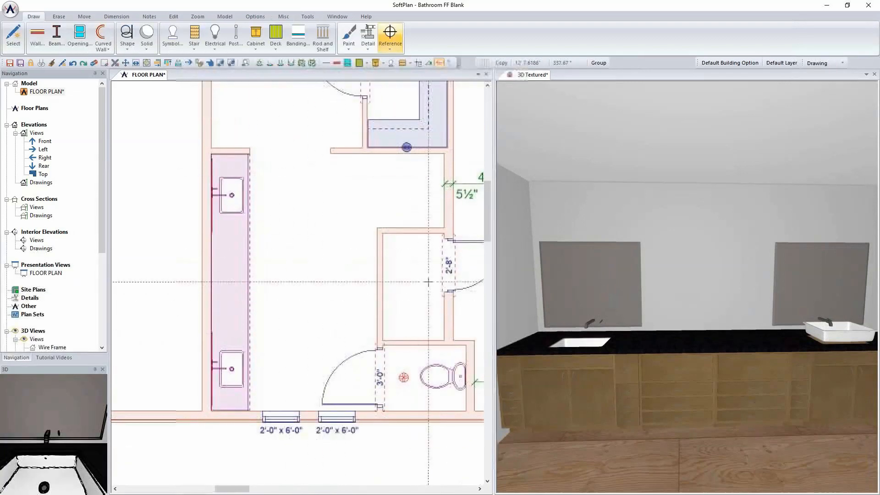
left_click(224, 17)
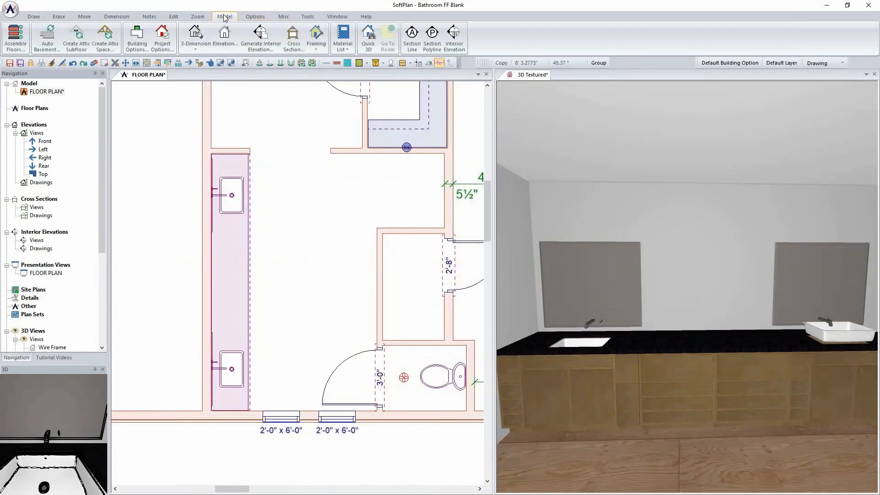
left_click(454, 37)
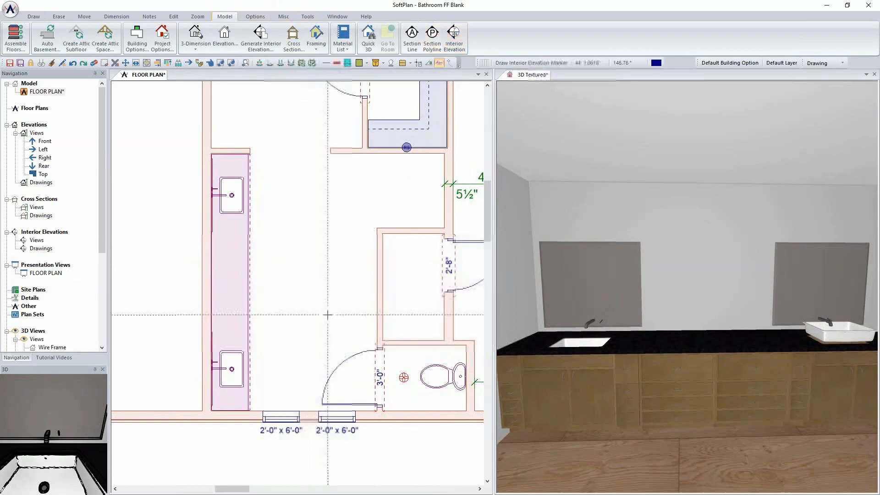
left_click(346, 316)
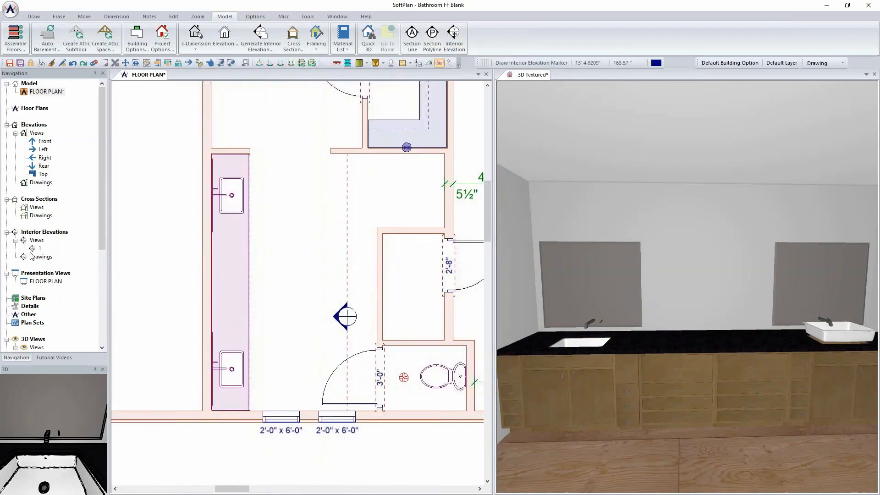
Open interior elevation 1 and enable extraction in Elevation in the mirror symbol's definition
key("Escape")
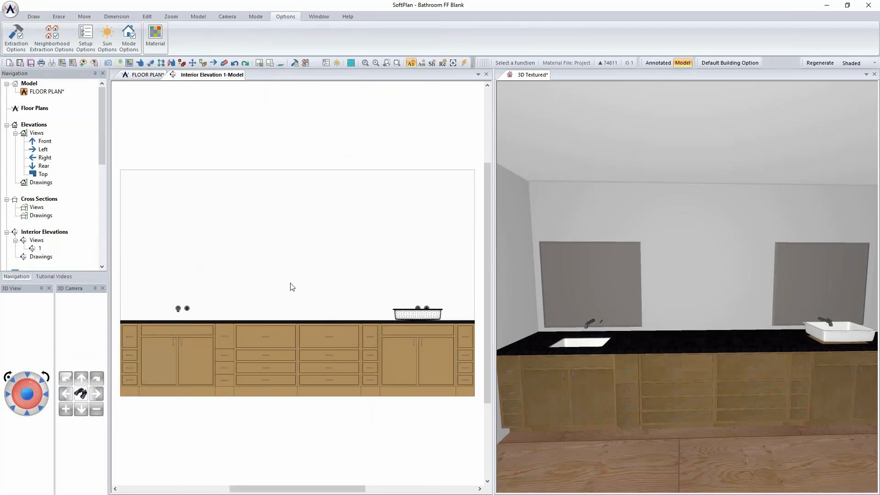
right_click(587, 293)
left_click(627, 312)
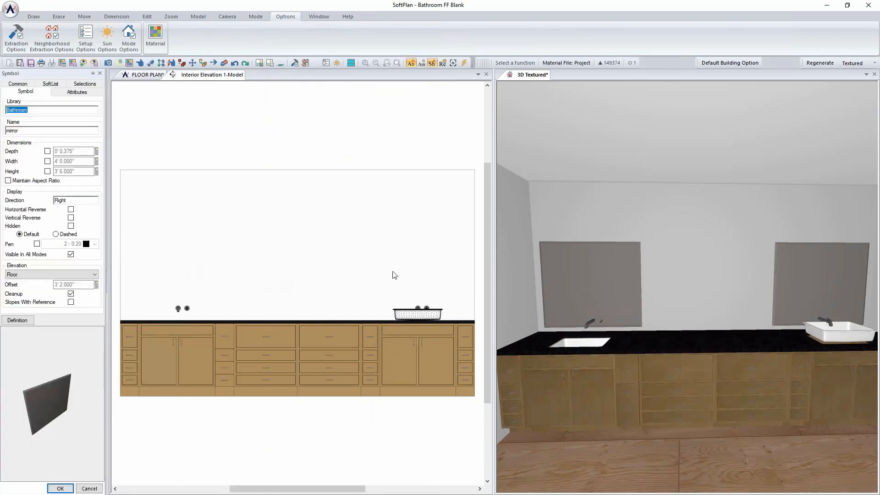
left_click(17, 320)
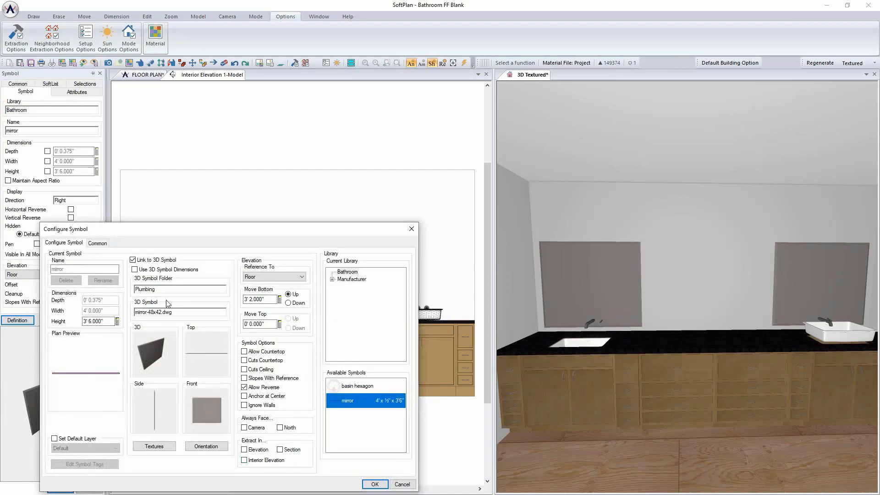
left_click(243, 450)
left_click(374, 484)
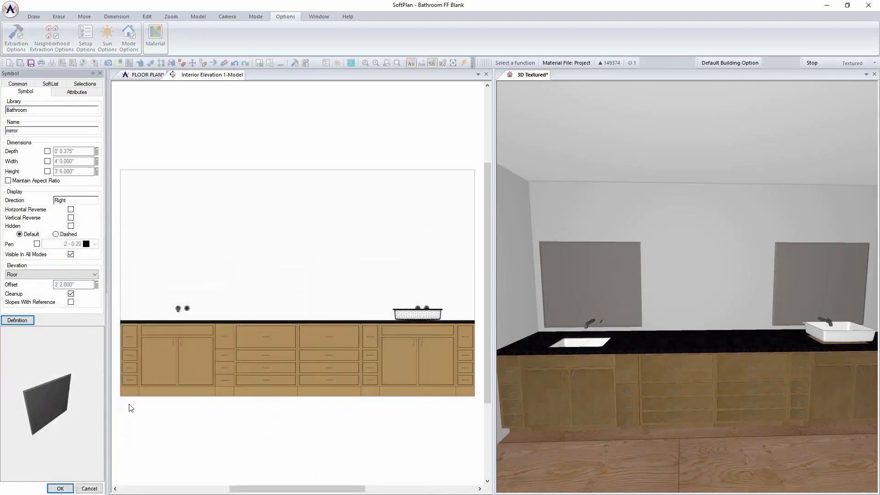
left_click(61, 488)
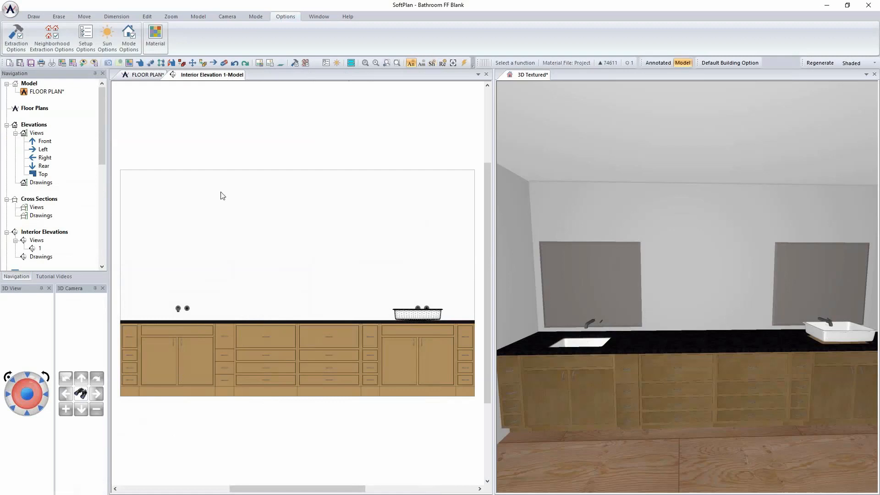
left_click(216, 76)
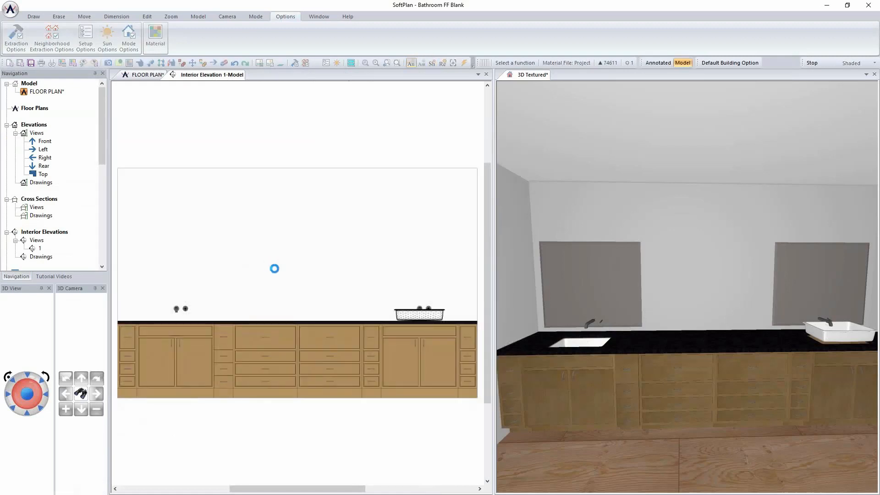
Try to reference the window-end sink's elevation to Floor with a 2' 2" offset and cleanup turned off
right_click(584, 340)
left_click(608, 357)
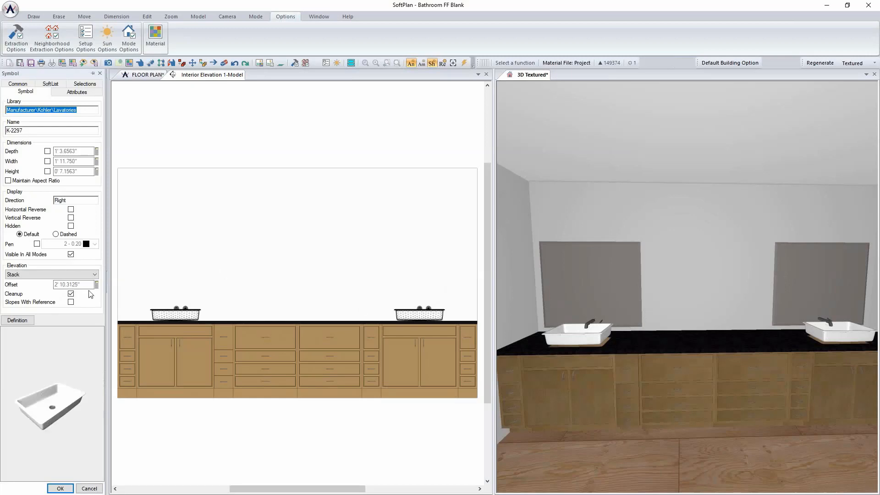
left_click(71, 293)
left_click(71, 273)
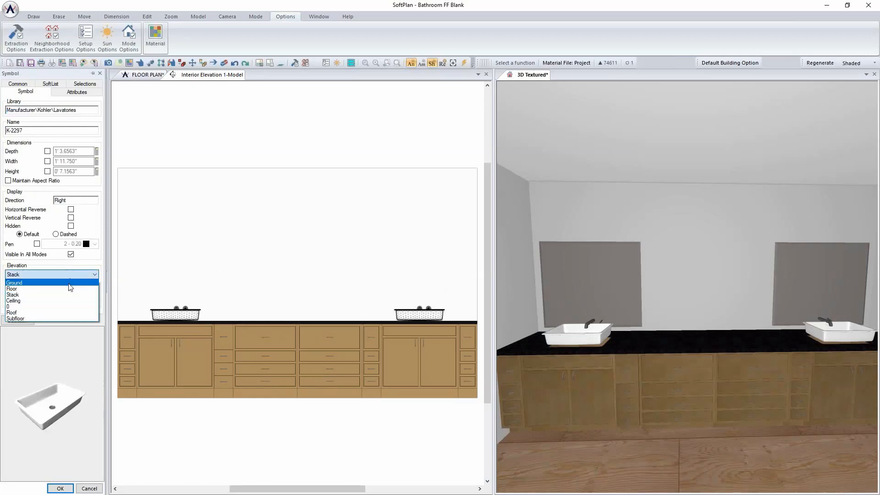
left_click(70, 289)
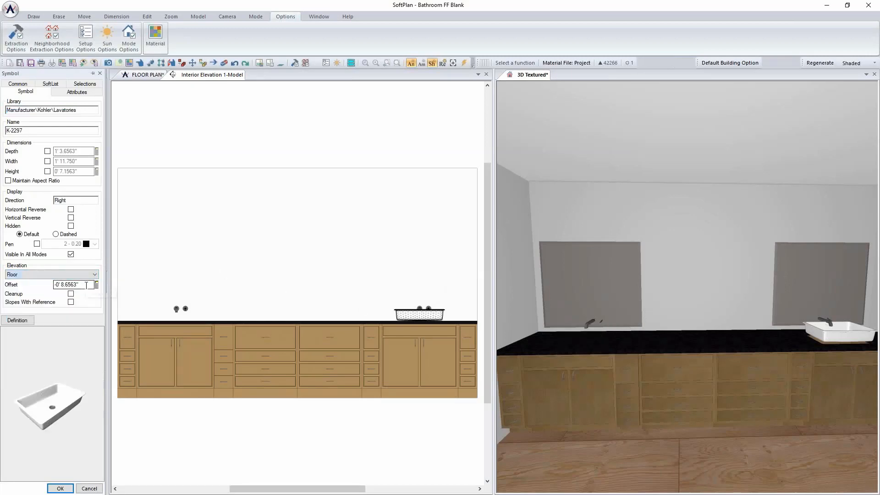
left_click(86, 285)
type("26")
key("Return")
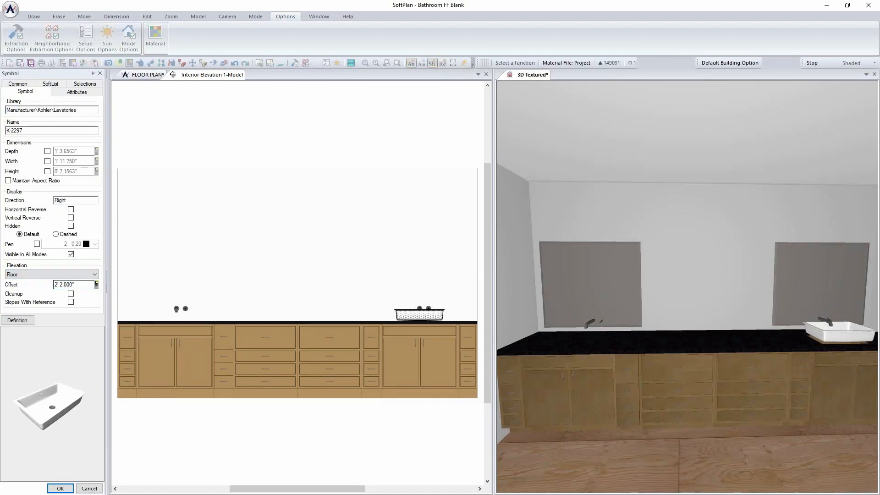
left_click(60, 488)
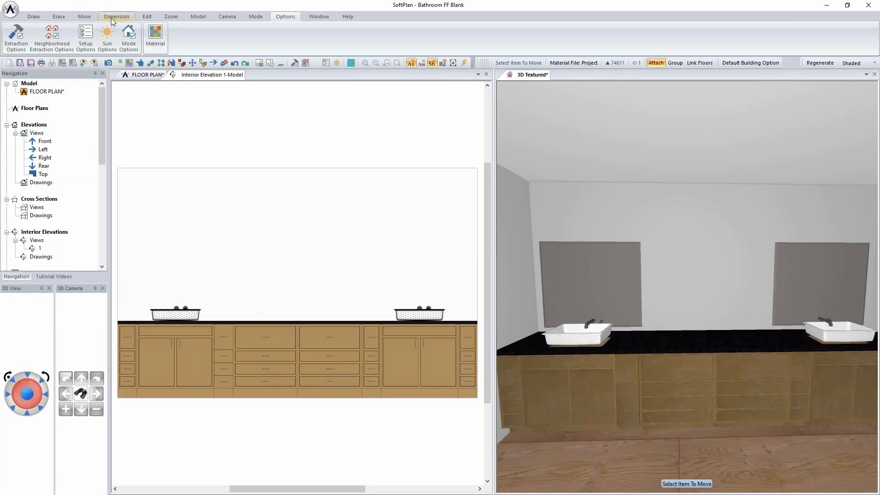
Move both sinks down in the 3D view to recess them into the countertop, at a stack offset of about 2' 4.8"
left_click(84, 16)
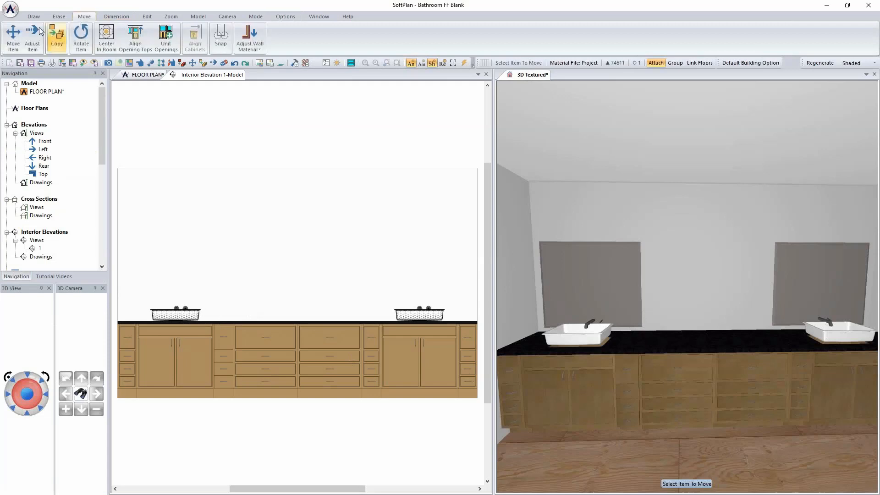
left_click(587, 334)
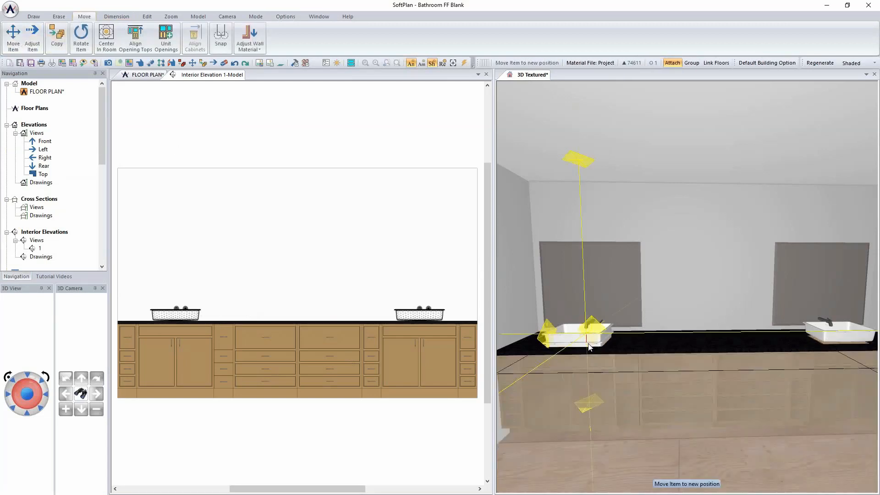
left_click(589, 347)
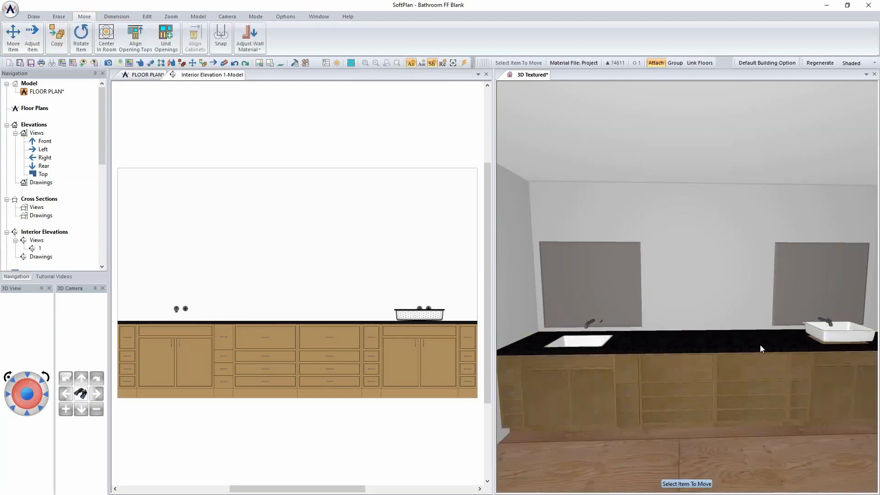
left_click(830, 334)
left_click(829, 347)
Check the elevation settings of the window-end sink and the other sink without changing them
right_click(592, 344)
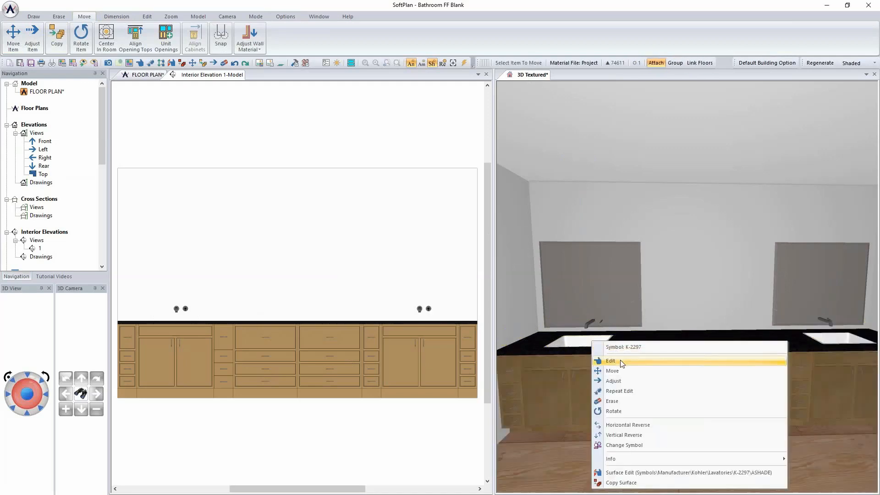
left_click(601, 363)
left_click(89, 489)
right_click(817, 340)
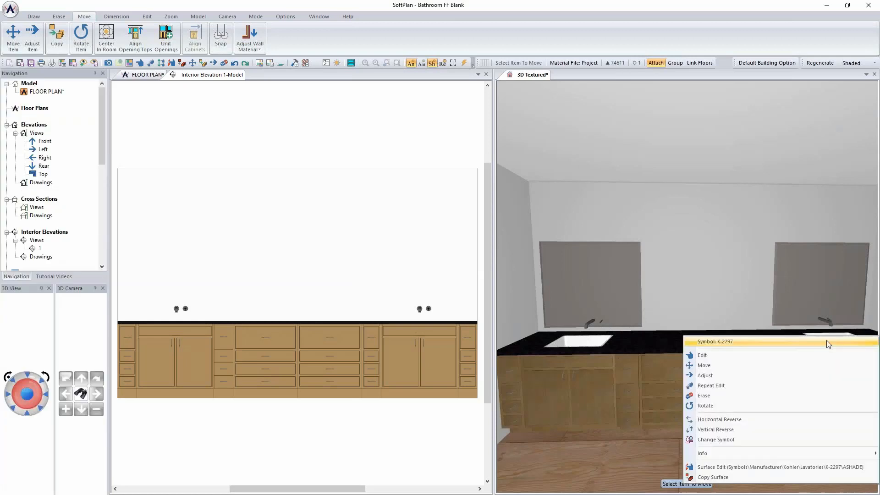
left_click(759, 361)
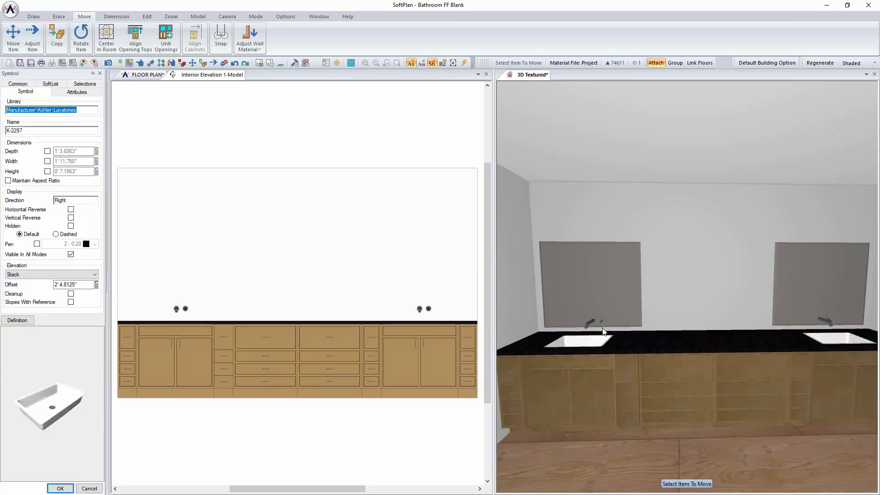
key("Escape")
Raise both mirrors above the wall-mounted faucets, to a floor offset of about 3' 11"
left_click_drag(607, 295, 605, 277)
left_click_drag(791, 306, 795, 291)
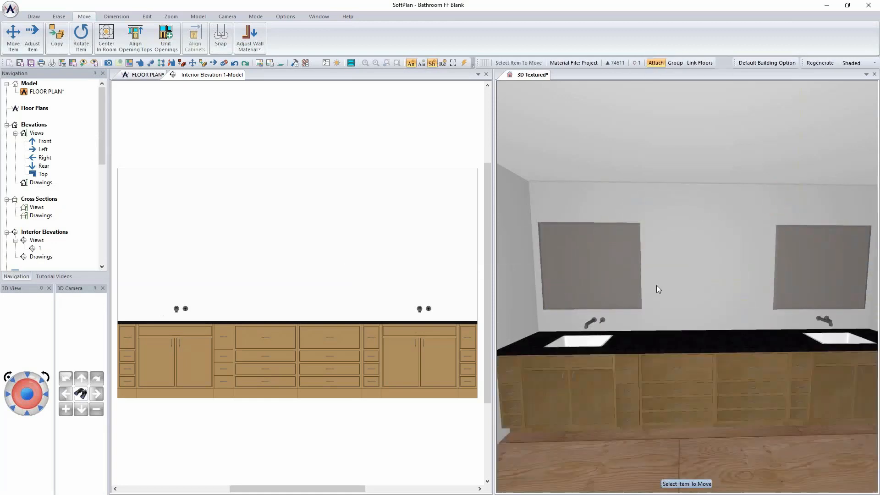
Set the window-end mirror's width to 3' 0" without maintaining the aspect ratio, and repeat the edit on the other mirror
right_click(603, 286)
left_click(639, 306)
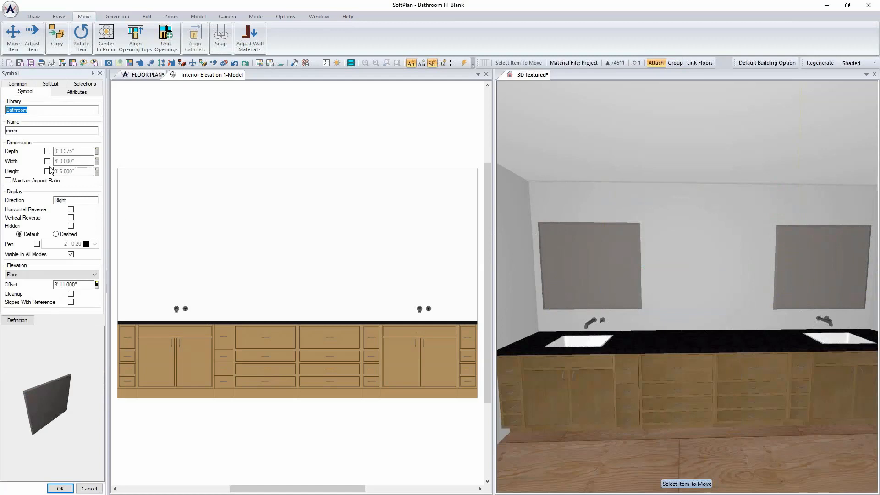
left_click(29, 181)
left_click(47, 172)
left_click(84, 161)
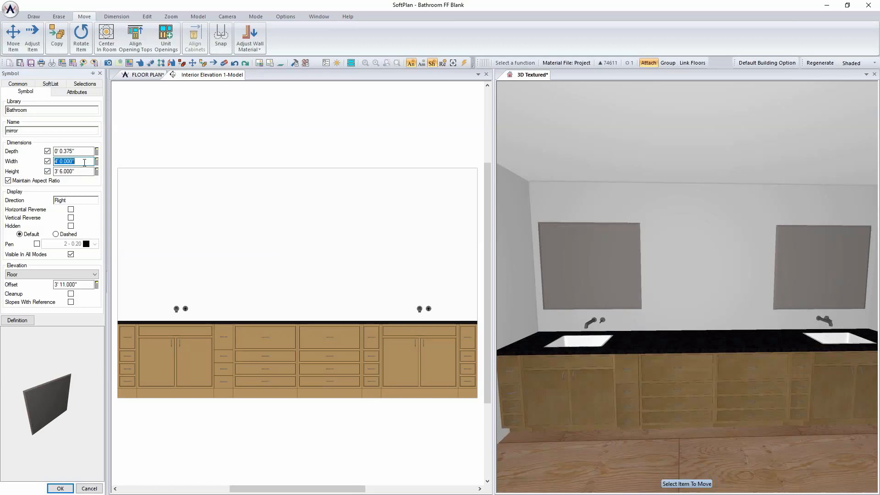
left_click(8, 181)
left_click(81, 161)
type("3")
key("Return")
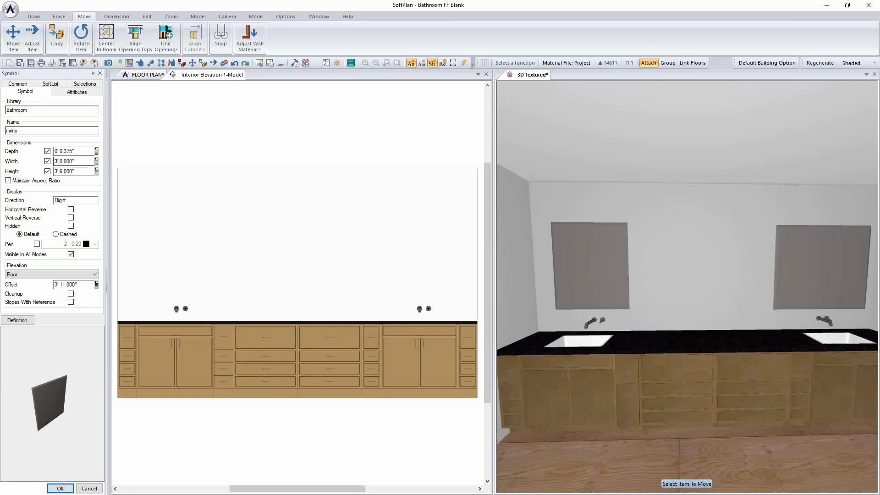
left_click(60, 488)
right_click(838, 273)
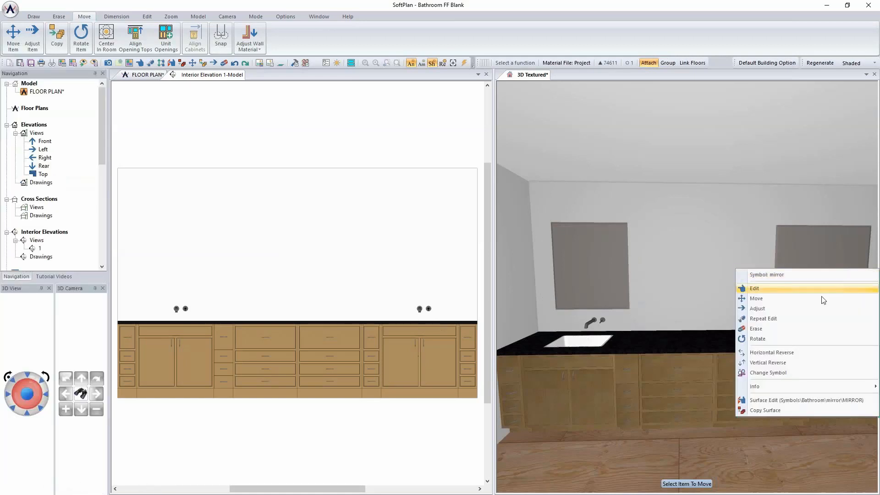
left_click(809, 318)
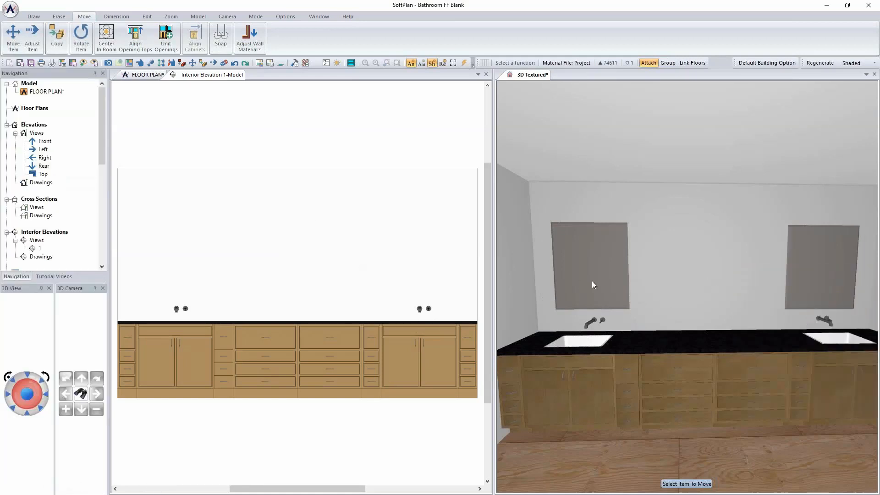
Enable extraction in Interior Elevation in the mirror symbol's definition and apply the edit
right_click(611, 270)
left_click(642, 291)
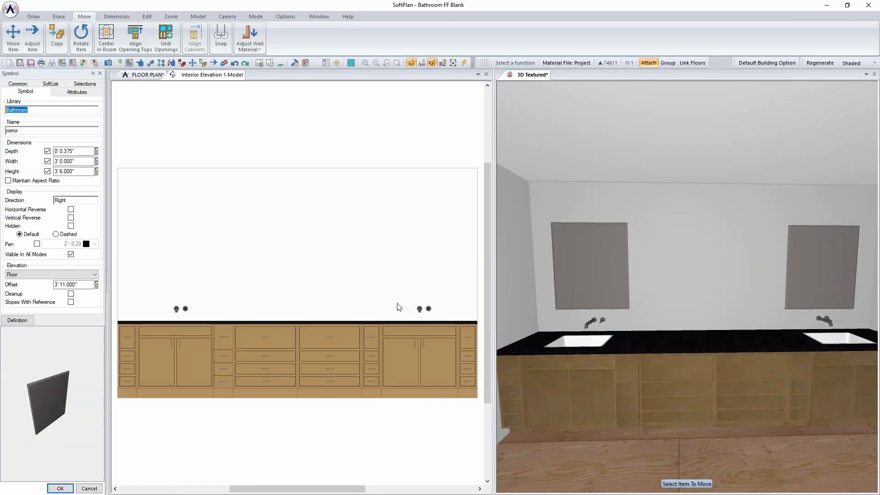
left_click(17, 320)
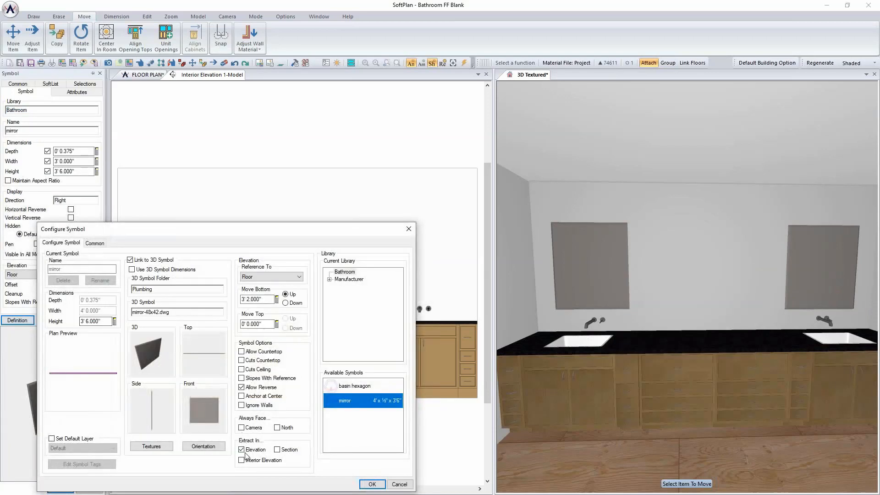
left_click(260, 462)
left_click(371, 484)
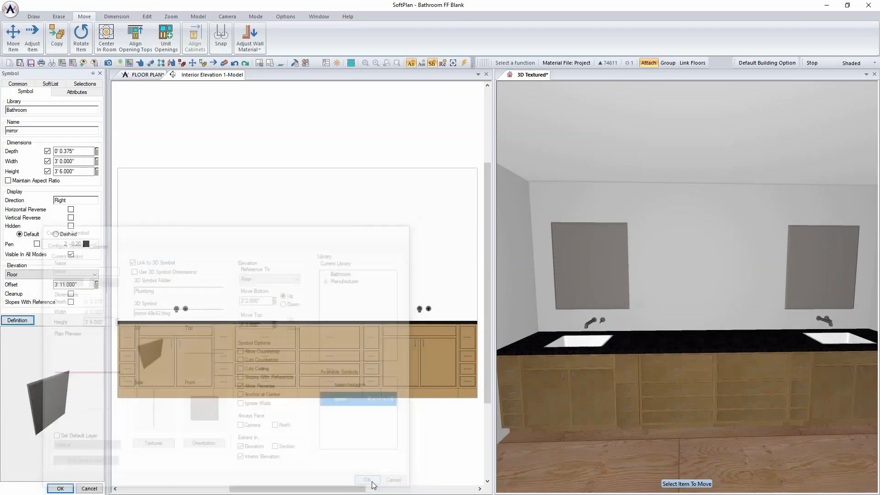
left_click(69, 488)
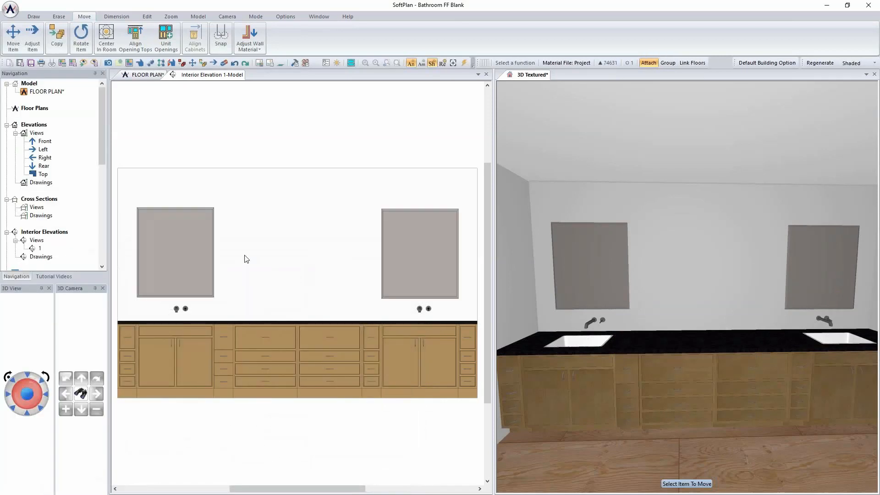
Review the window-end mirror's symbol properties from the interior elevation without changing them
right_click(173, 237)
left_click(207, 258)
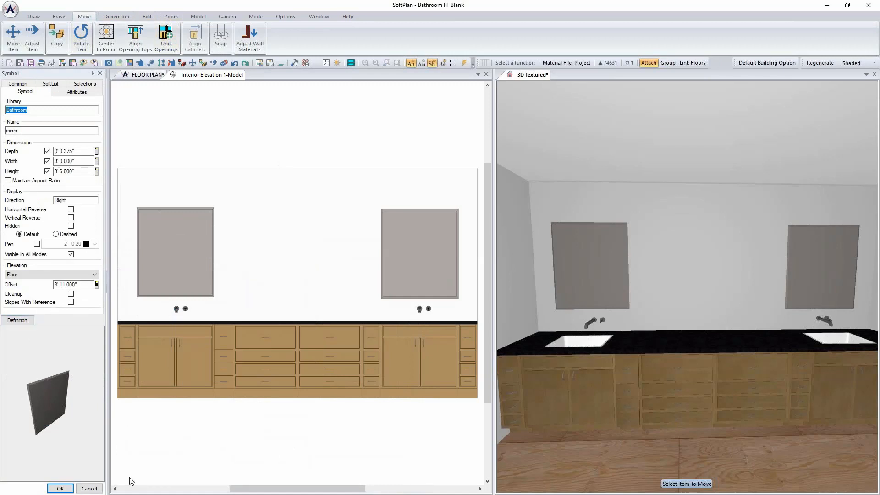
left_click(88, 488)
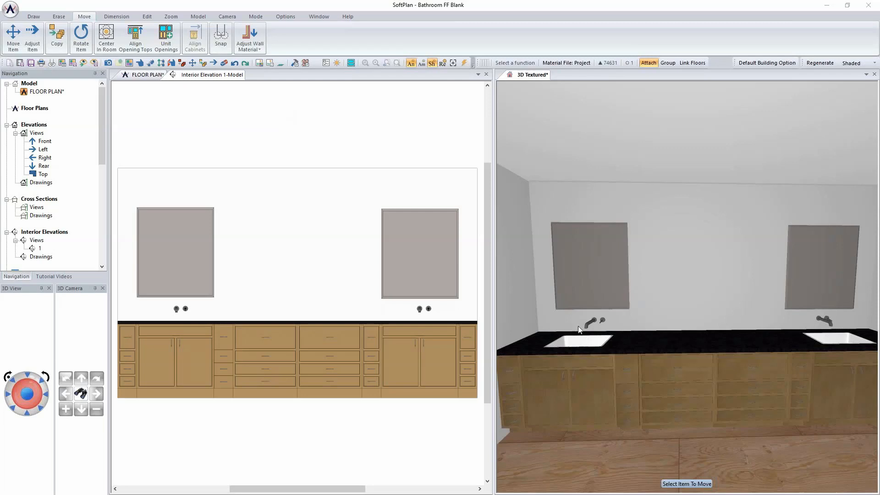
Return to the floor plan and look through the available wall types for the Wall tool near the open shower area
left_click(148, 75)
scroll(331, 244, "down", 2)
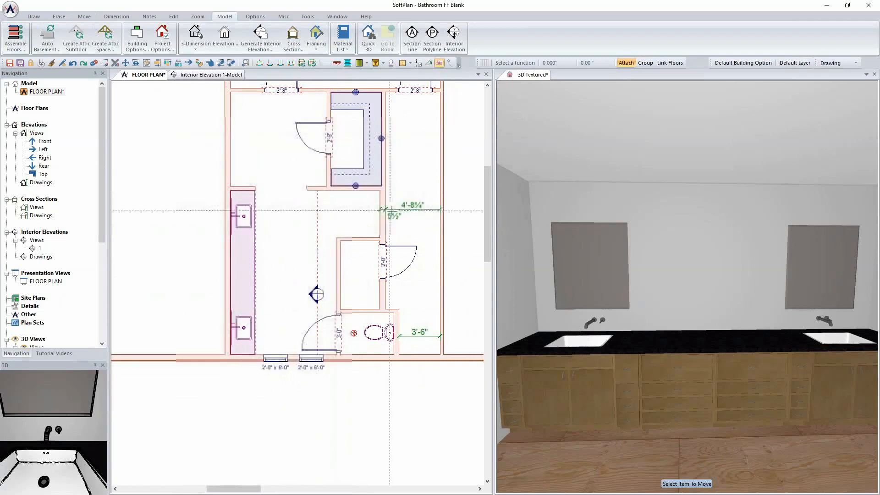
scroll(414, 260, "up", 2)
middle_click_drag(286, 225, 272, 271)
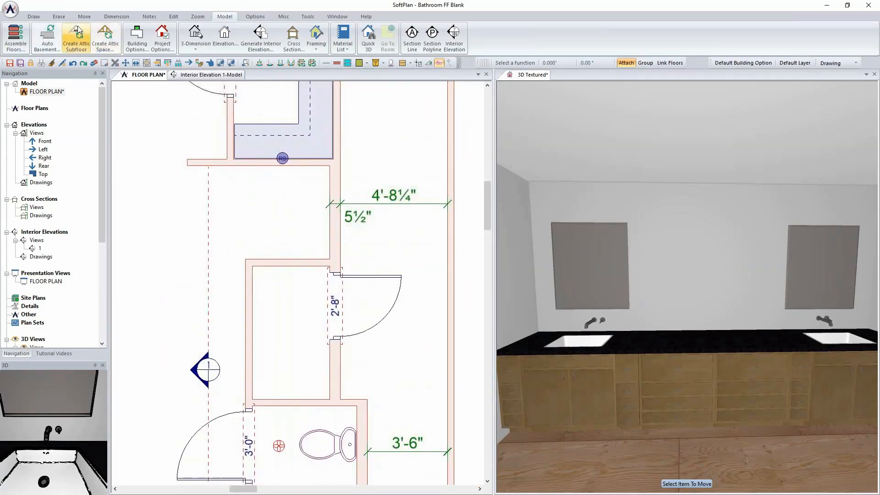
left_click(33, 17)
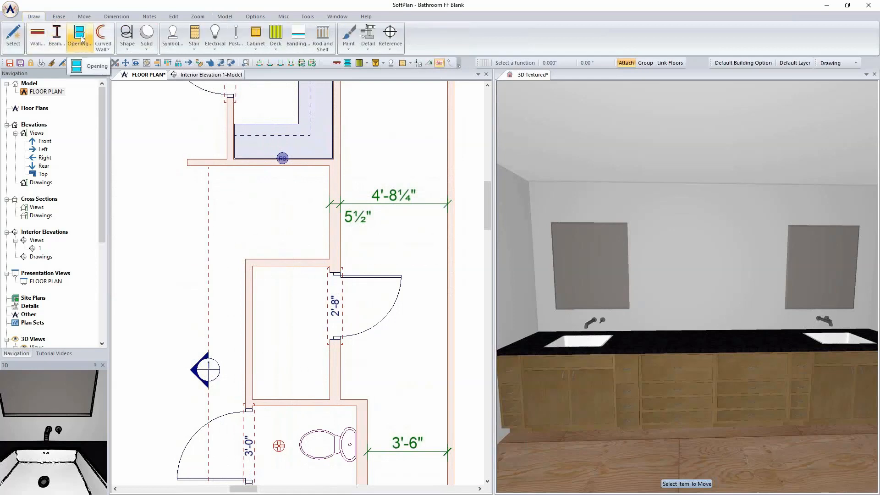
left_click(37, 36)
scroll(91, 219, "down", 7)
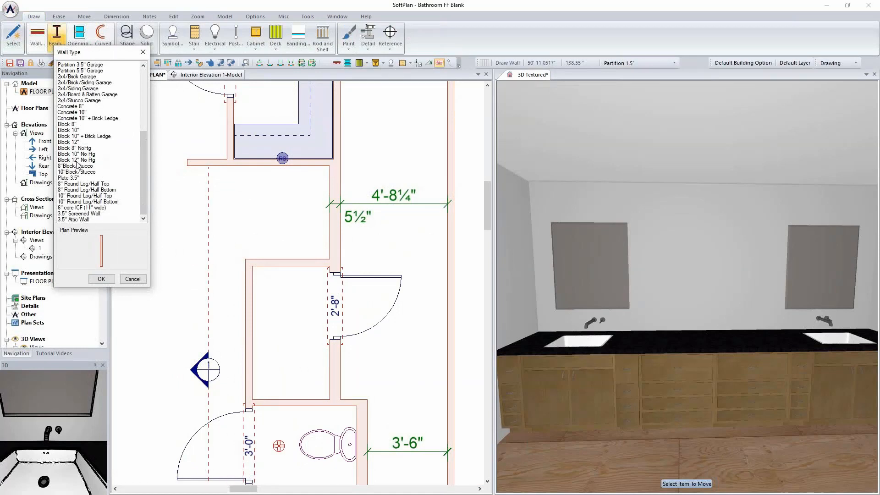
left_click(133, 278)
Create a new wall type named Glass in the project's wall definitions
left_click(9, 10)
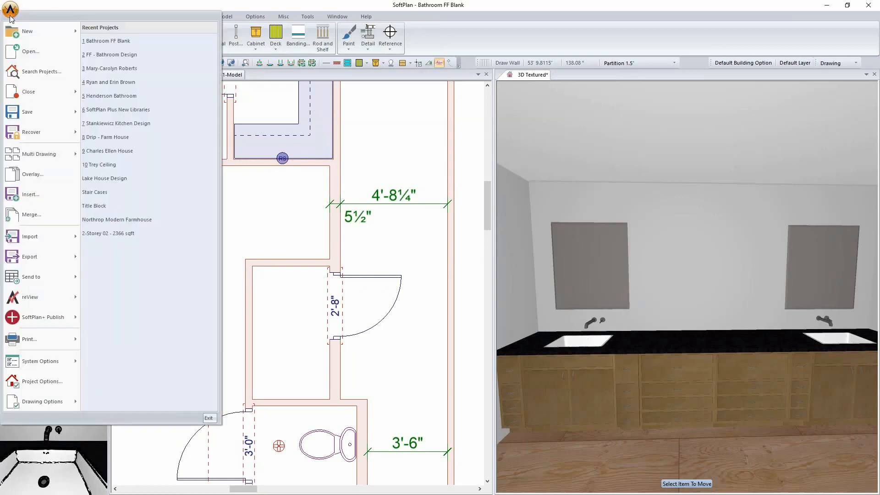
left_click(45, 382)
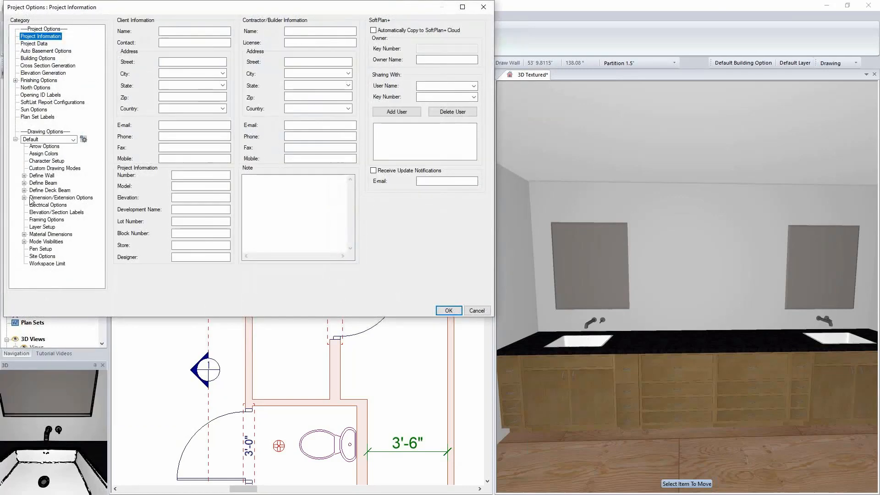
left_click(24, 183)
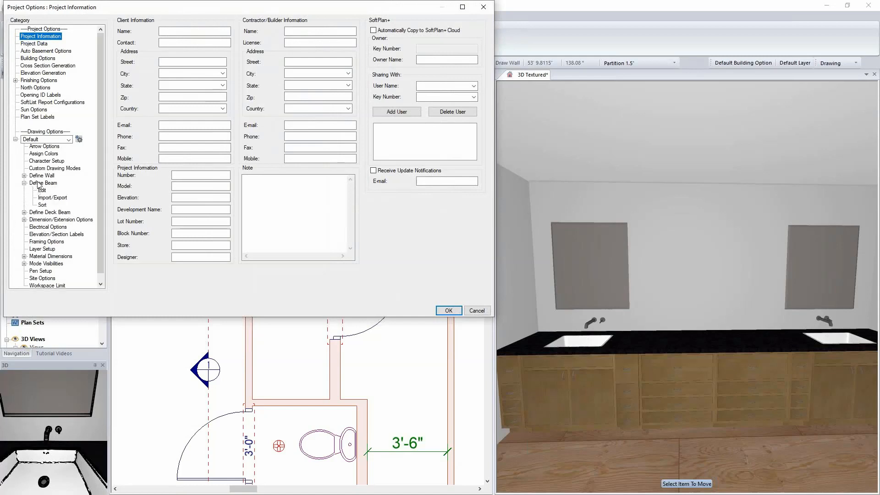
left_click(24, 175)
left_click(42, 183)
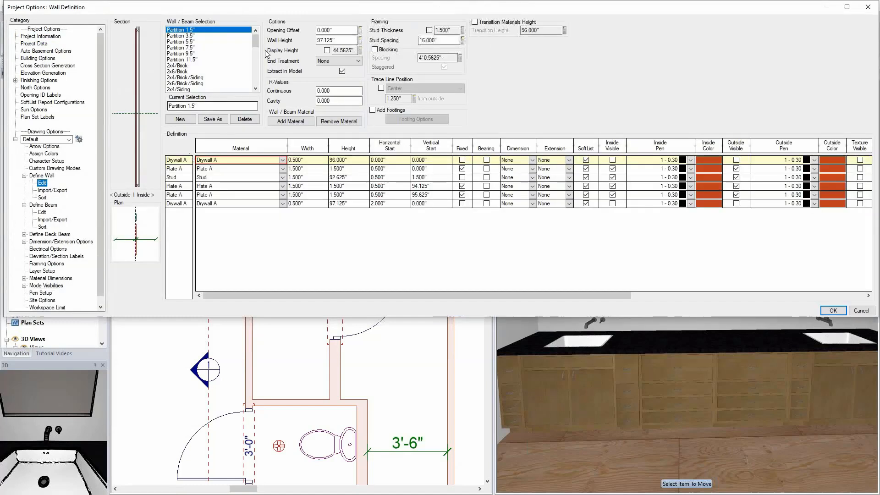
left_click_drag(256, 41, 258, 112)
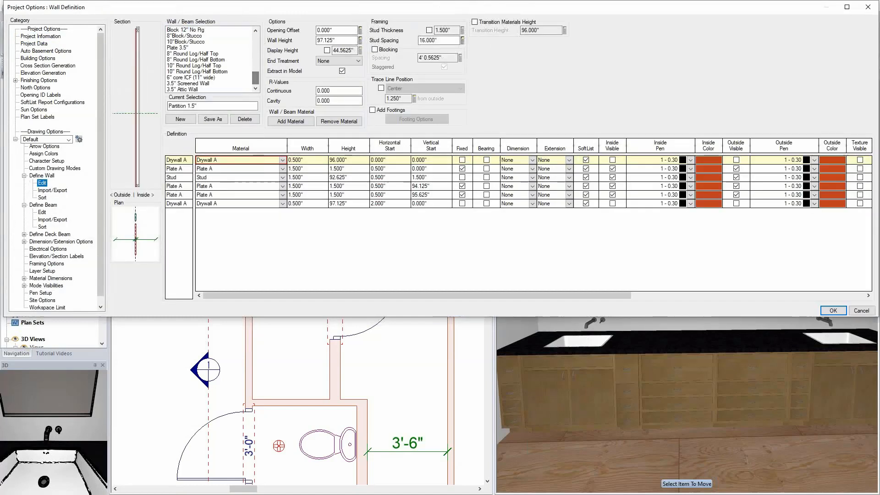
left_click(180, 120)
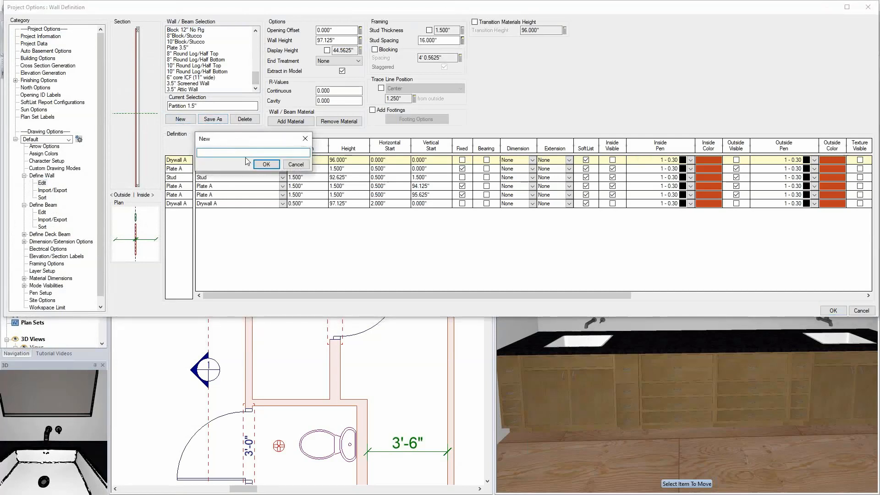
type("Glass")
left_click(267, 165)
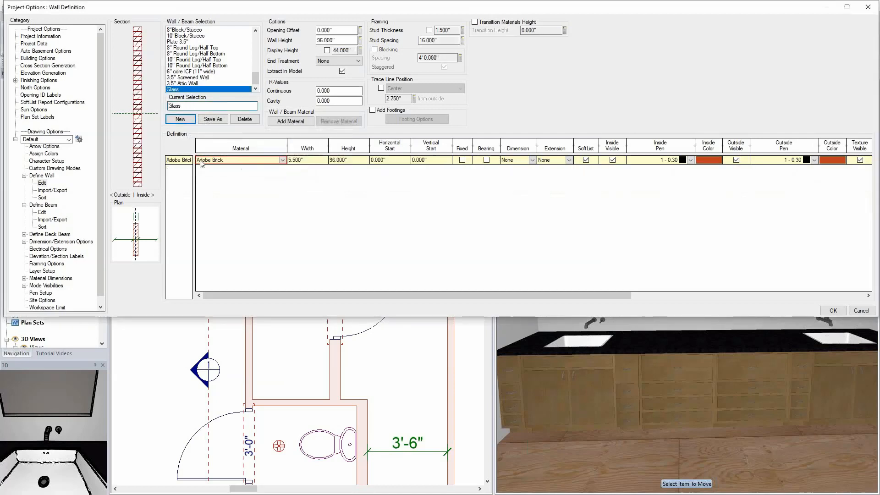
Set the new wall type's material to Glass and its width to 0.5"
left_click(282, 161)
left_click_drag(284, 180, 283, 218)
left_click(203, 186)
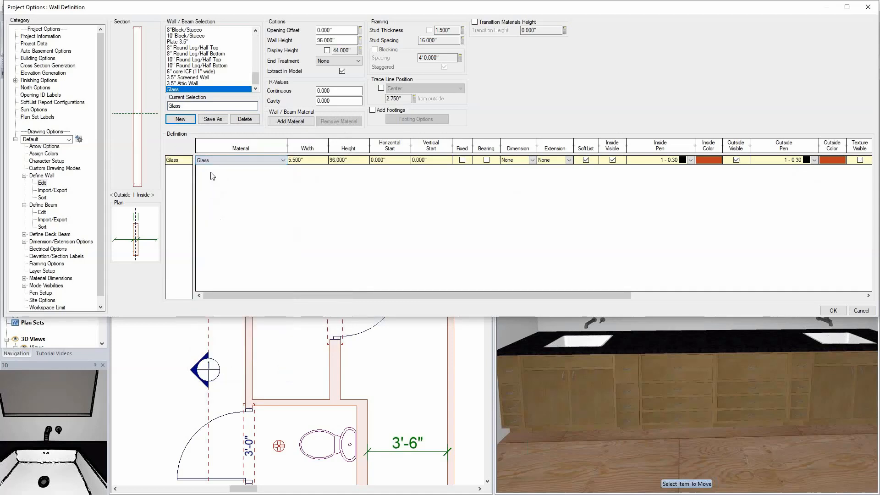
left_click(308, 162)
type(".5")
key("Return")
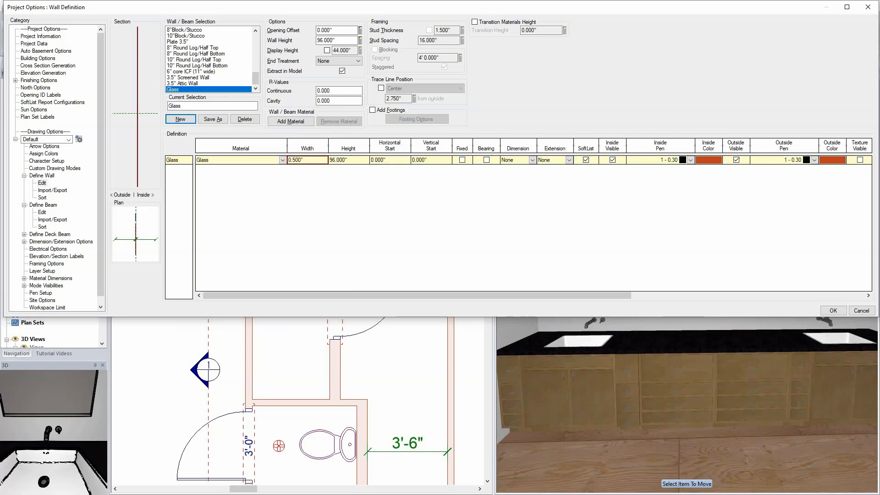
left_click(356, 161)
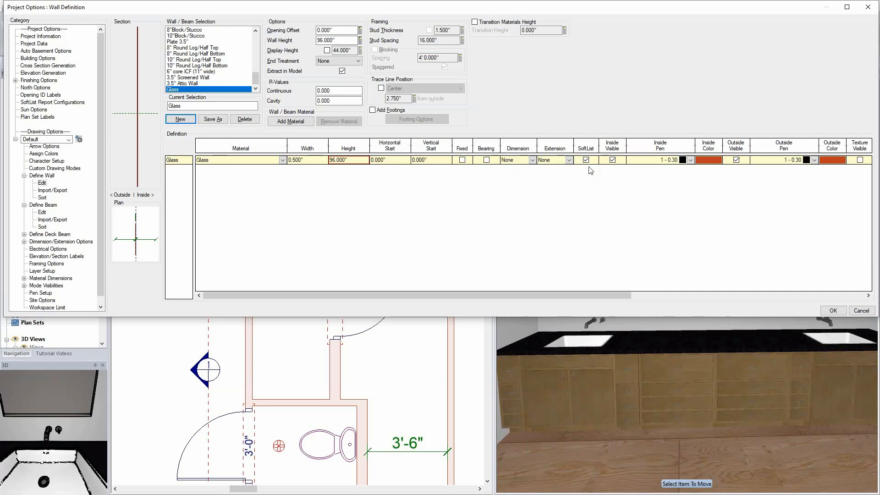
Colour the Glass wall definition blue, set its shading to Shaded, and apply the project options
left_click_drag(588, 295, 821, 301)
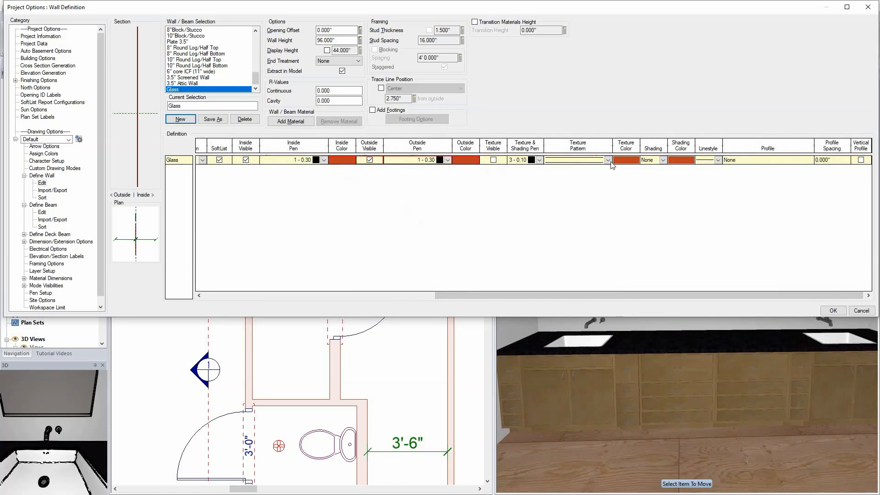
left_click(683, 161)
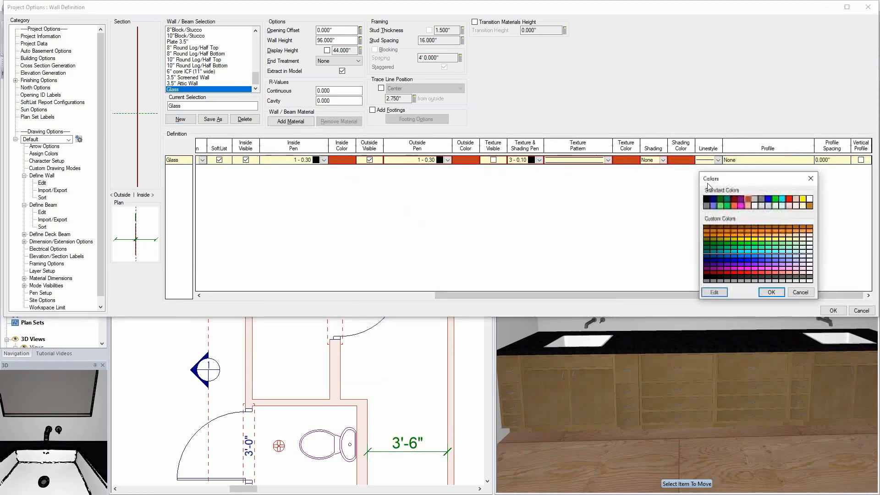
left_click(772, 292)
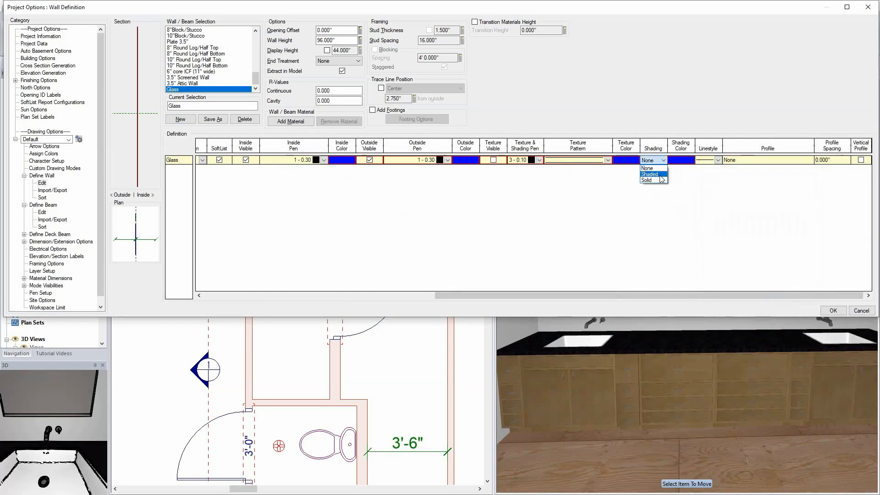
left_click(660, 175)
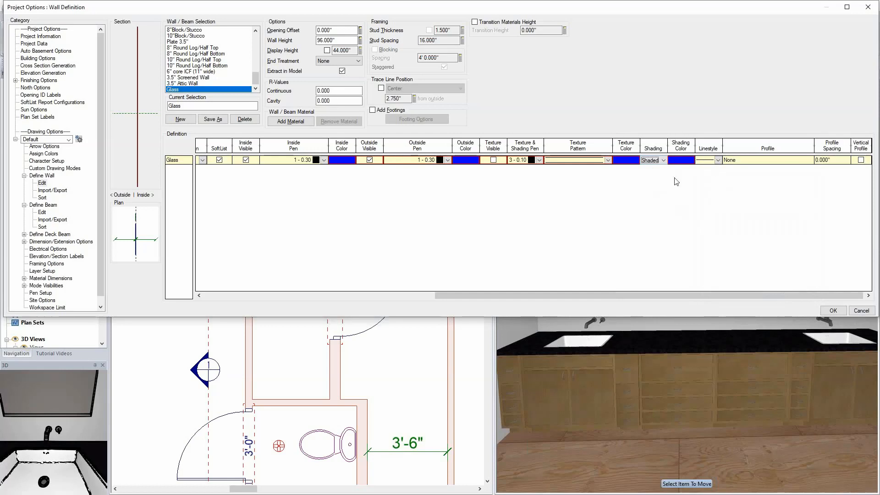
left_click(833, 311)
Draw a Glass wall straight across the shower's open side, from the corner of the small room's wall to the wall below the RS cabinet run
right_click(129, 175)
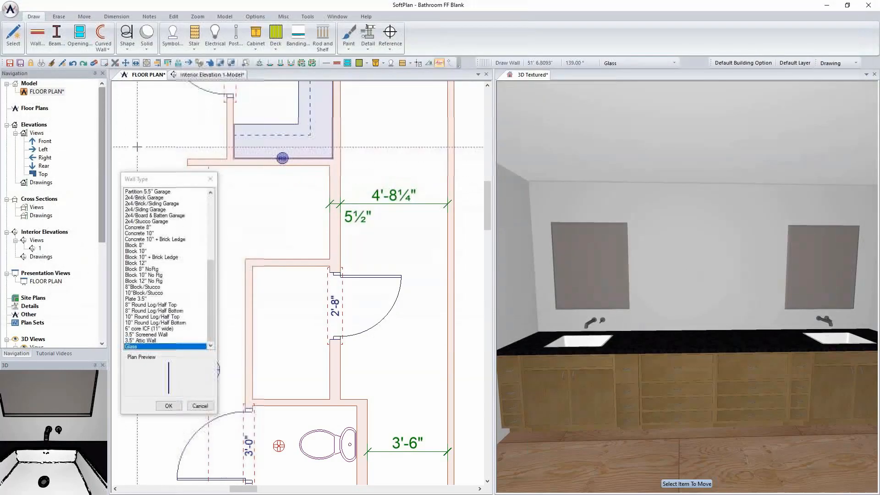
left_click(158, 407)
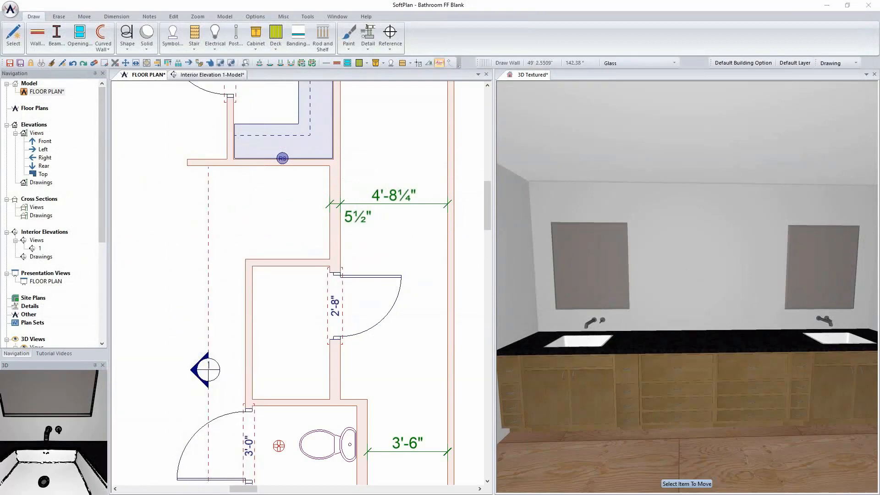
scroll(320, 212, "up", 3)
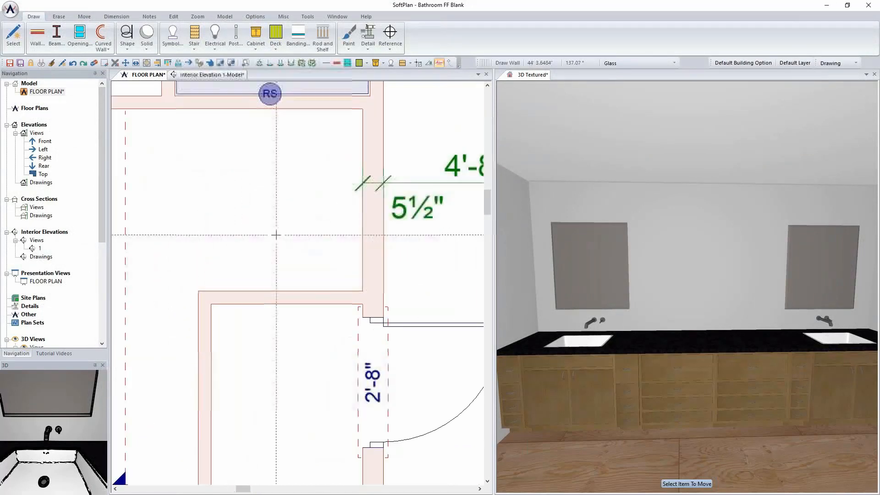
left_click(204, 289)
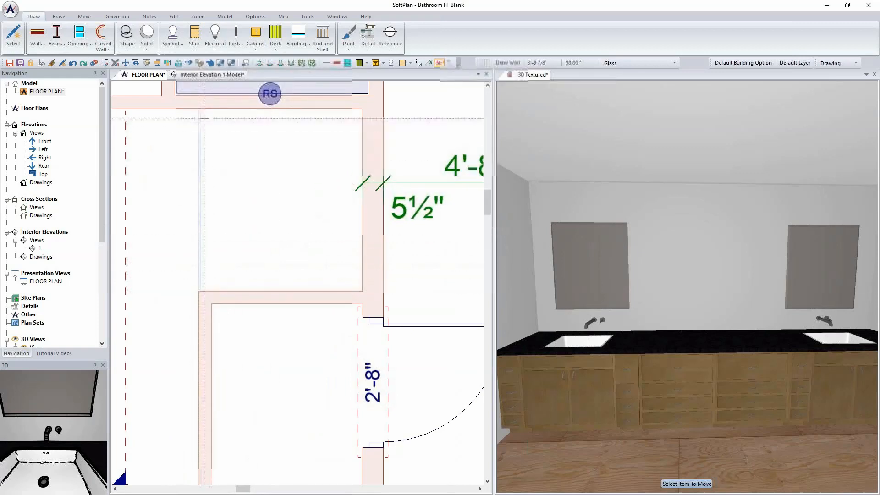
left_click(204, 111)
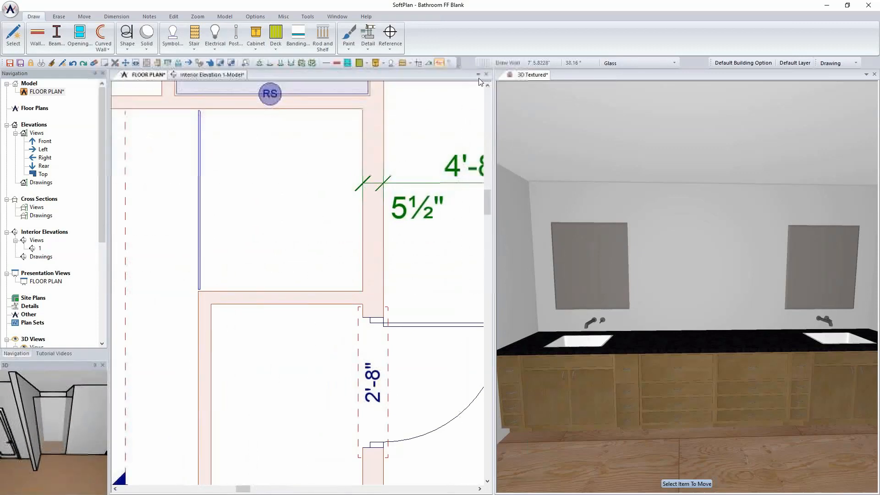
Turn off the display of the ceiling's Painted material in the textured 3D model
left_click(576, 190)
middle_click_drag(575, 187, 545, 191)
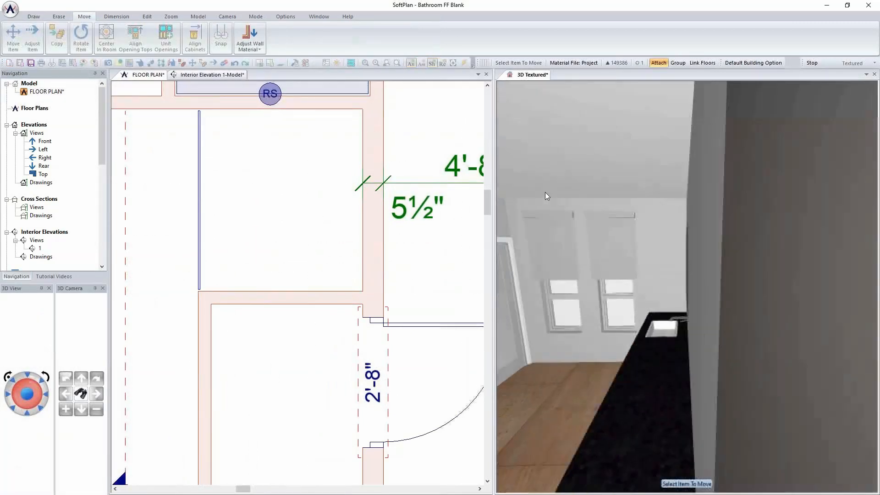
middle_click_drag(562, 134, 564, 179)
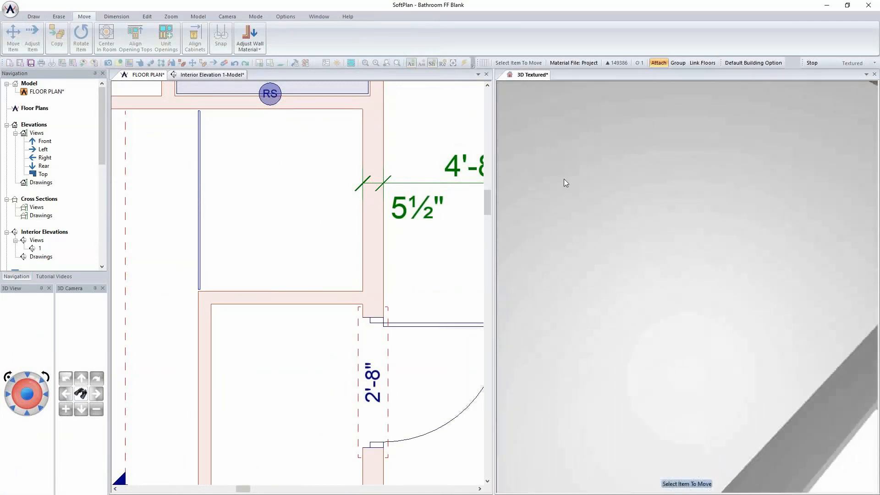
scroll(563, 180, "down", 3)
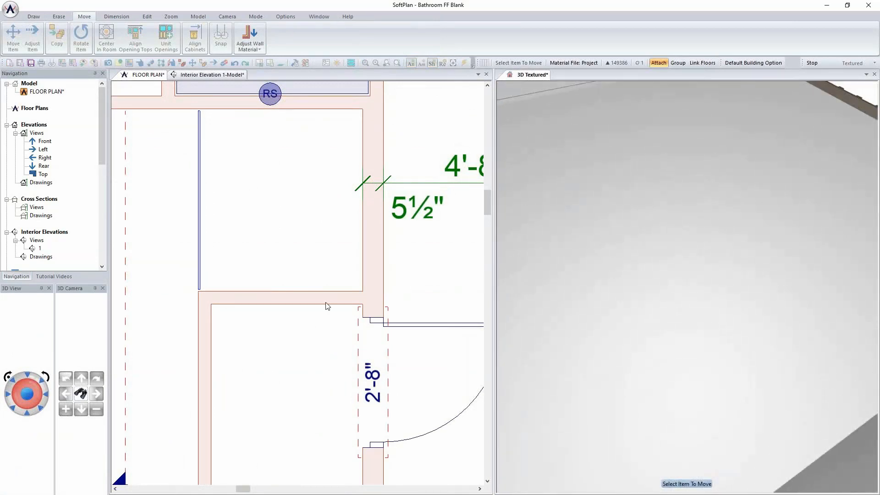
left_click(84, 386)
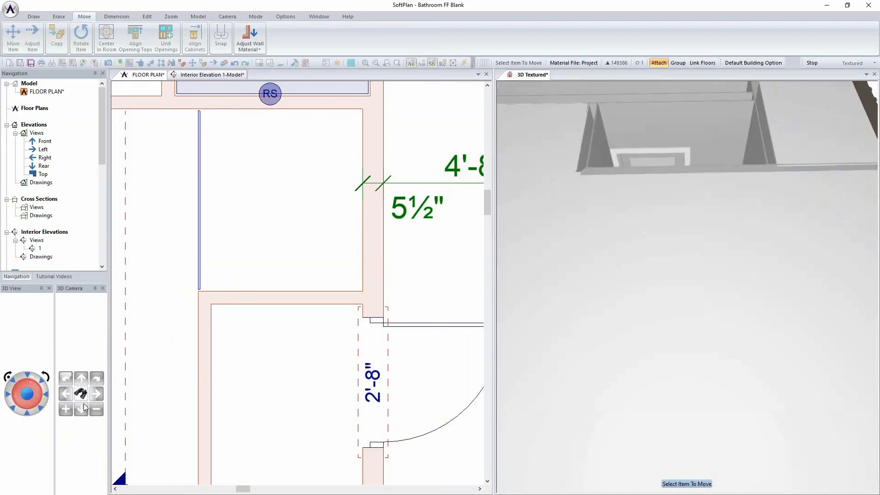
left_click(83, 408)
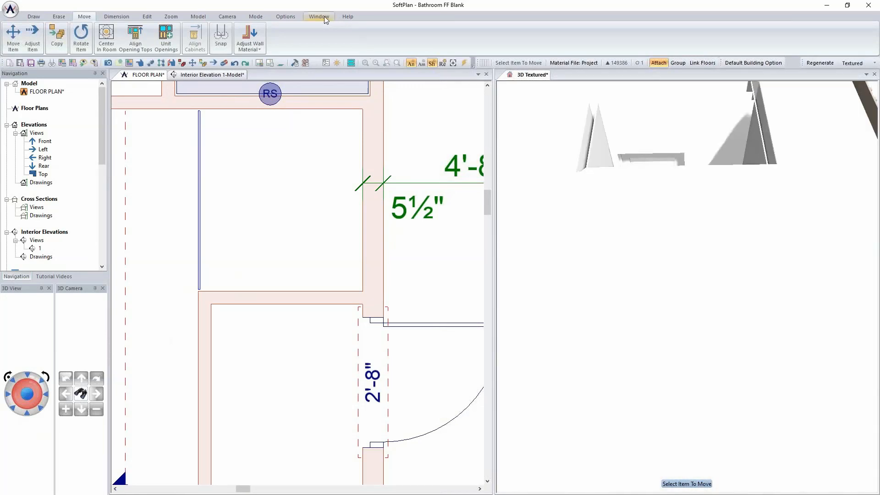
left_click(292, 17)
left_click(155, 37)
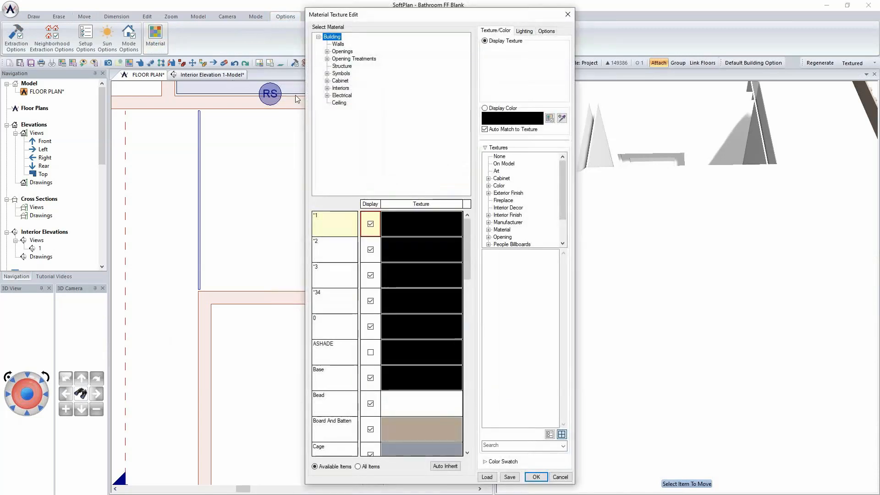
left_click(341, 103)
left_click(370, 224)
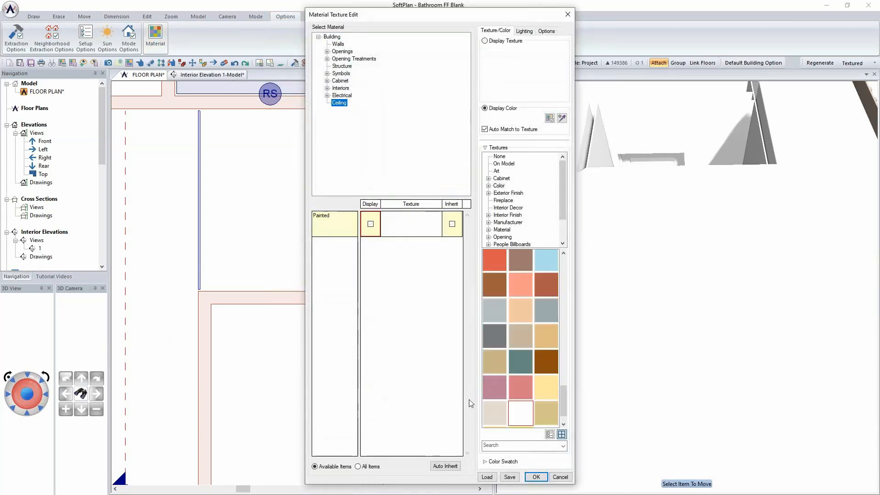
left_click(536, 477)
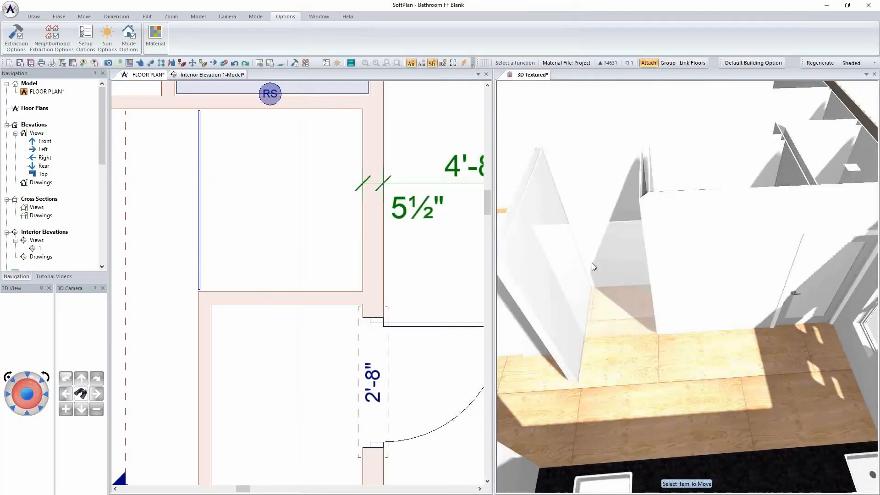
Insert a 28X80 GLASS door from the Interior Door\Shower library into the shower's glass wall
middle_click_drag(644, 270, 645, 271)
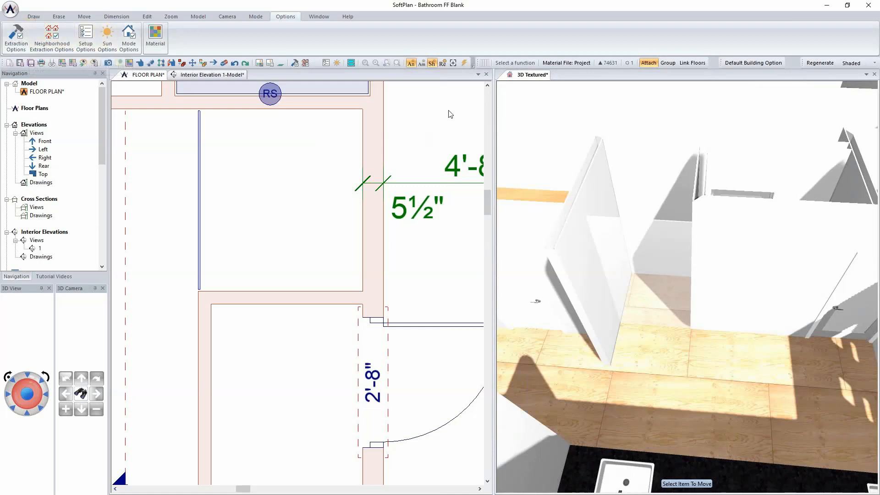
left_click(33, 16)
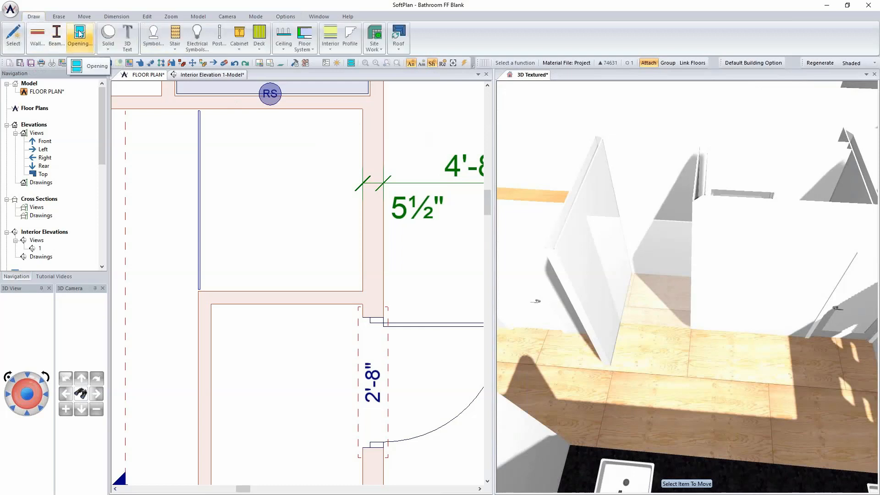
left_click(79, 37)
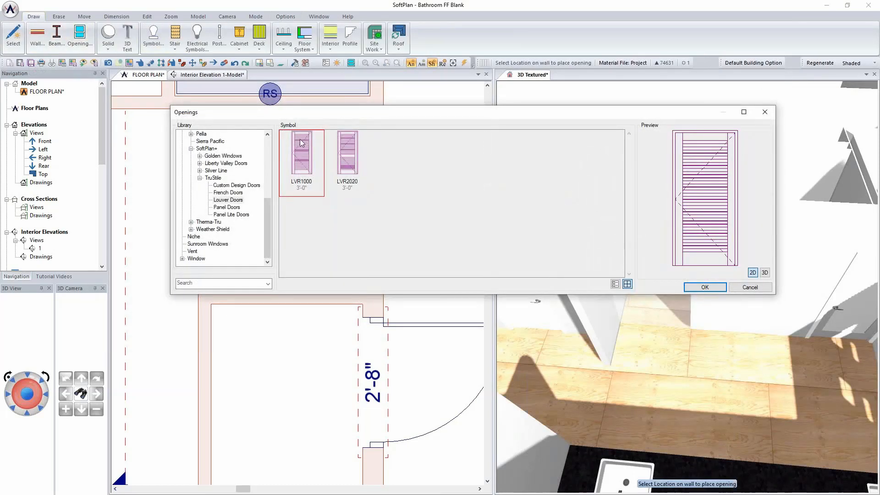
left_click_drag(269, 203, 267, 151)
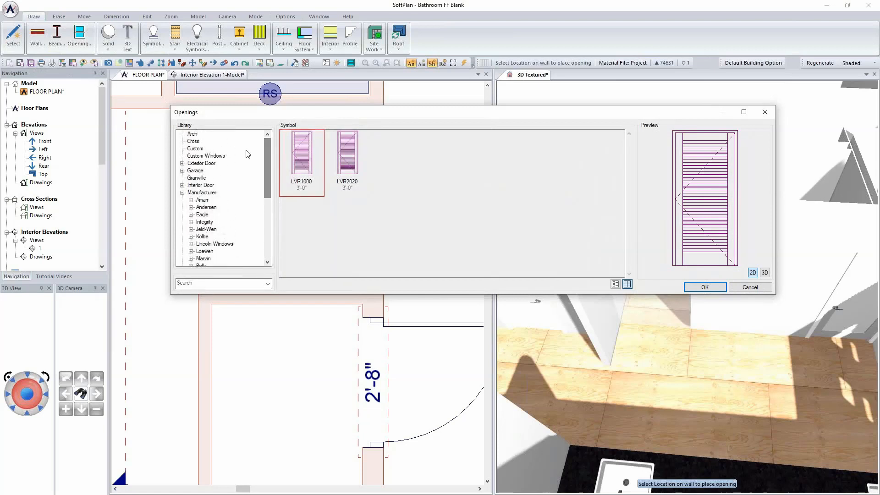
left_click(182, 185)
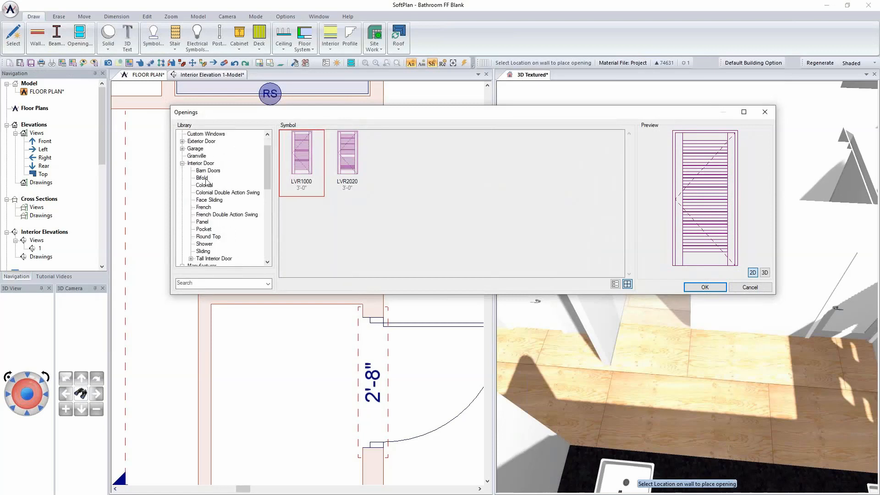
left_click(211, 244)
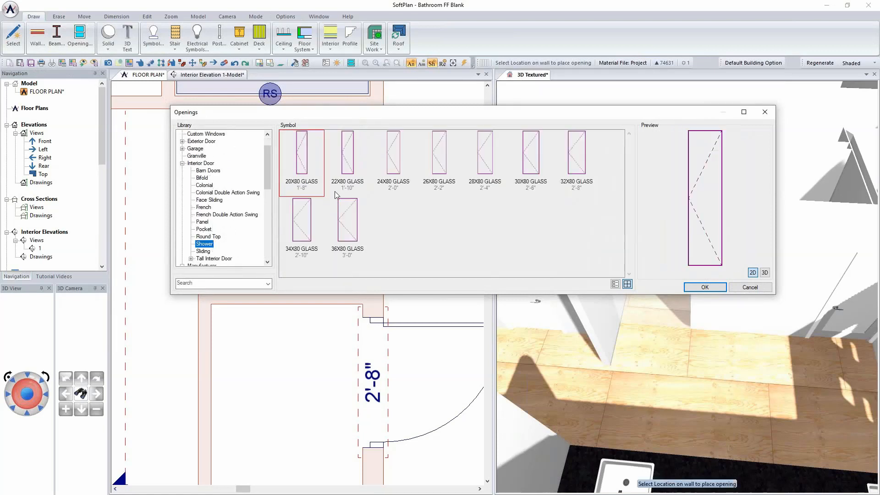
left_click(486, 168)
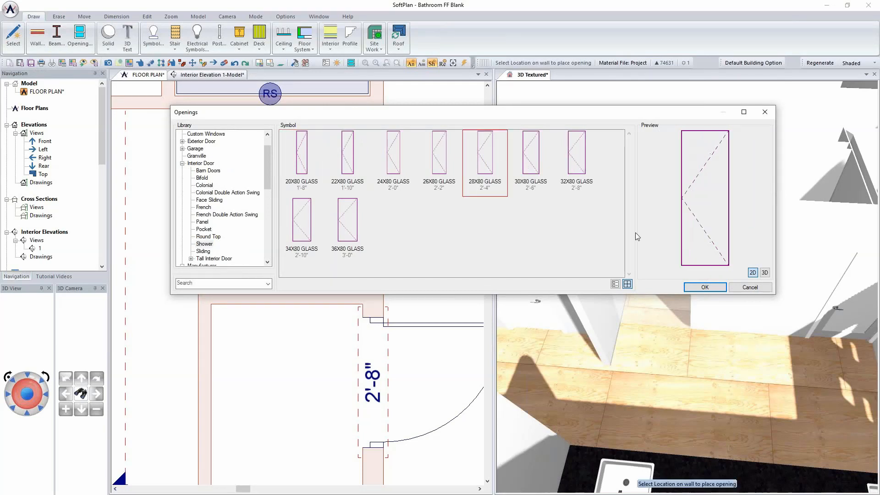
left_click(702, 286)
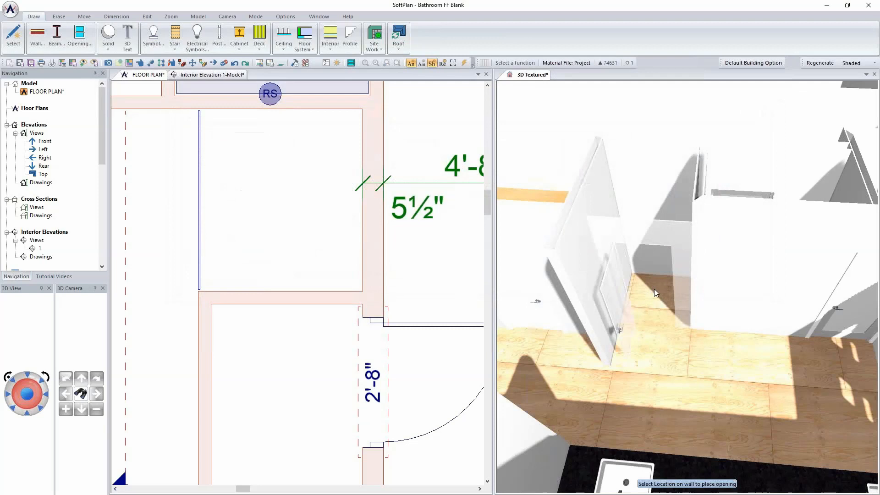
Reverse the shower door's swing and hinge side so it opens out of the shower, hinged at the end nearest the RS cabinet run
right_click(615, 283)
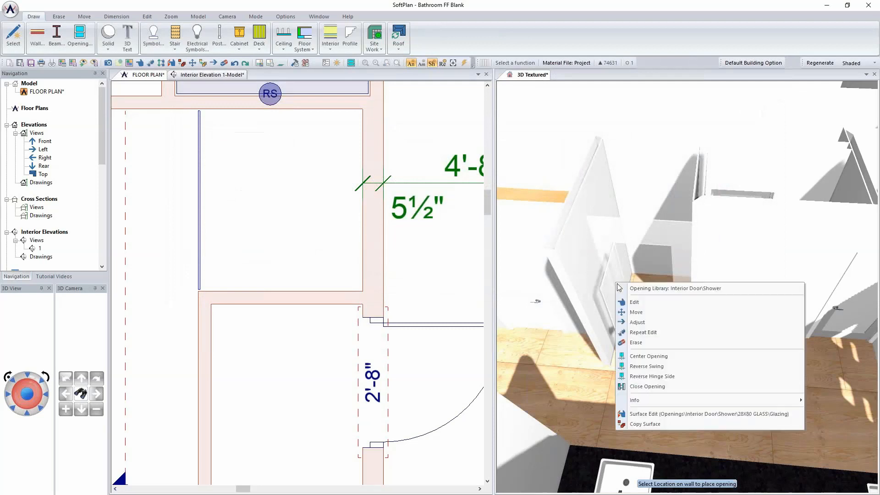
left_click(643, 302)
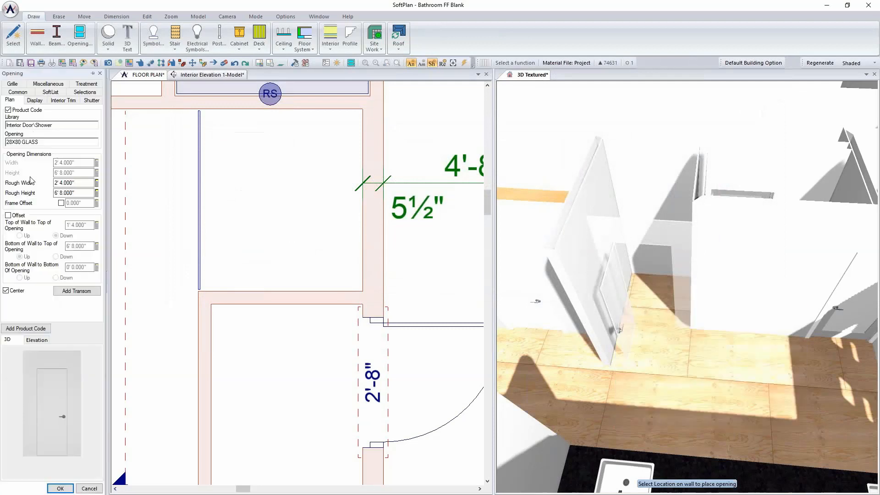
left_click(34, 100)
left_click(49, 120)
left_click(44, 142)
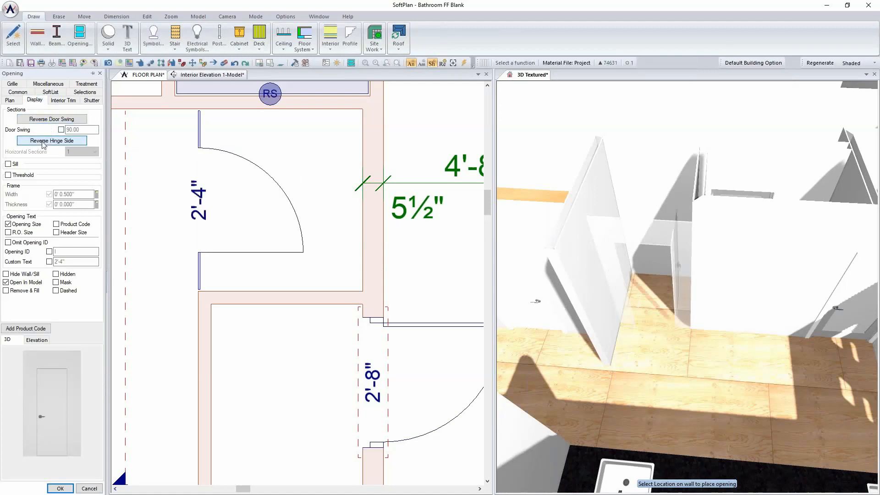
left_click(44, 142)
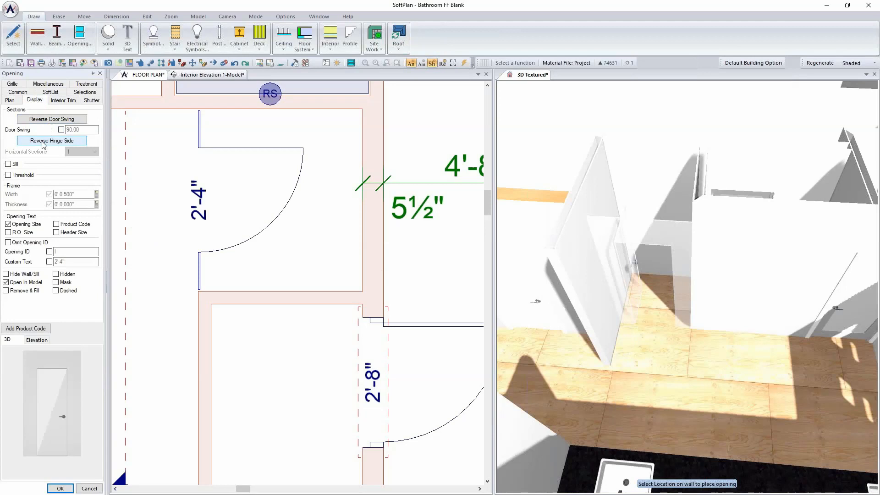
left_click(44, 142)
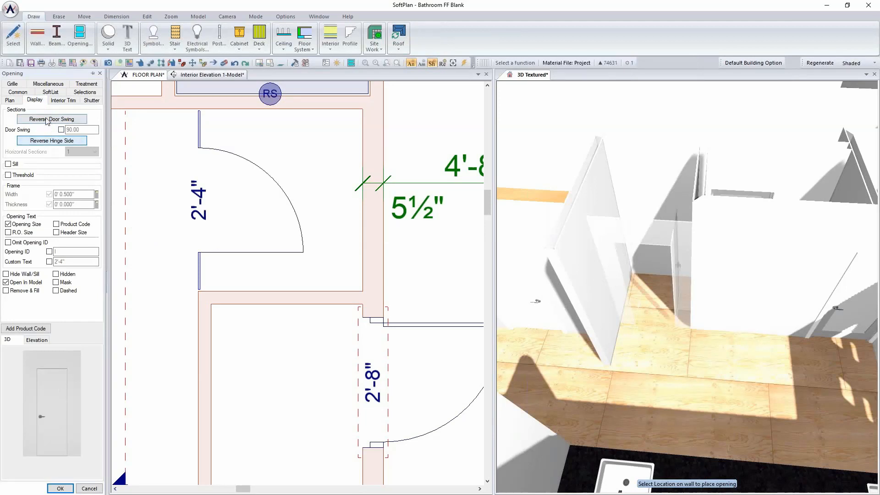
left_click(47, 121)
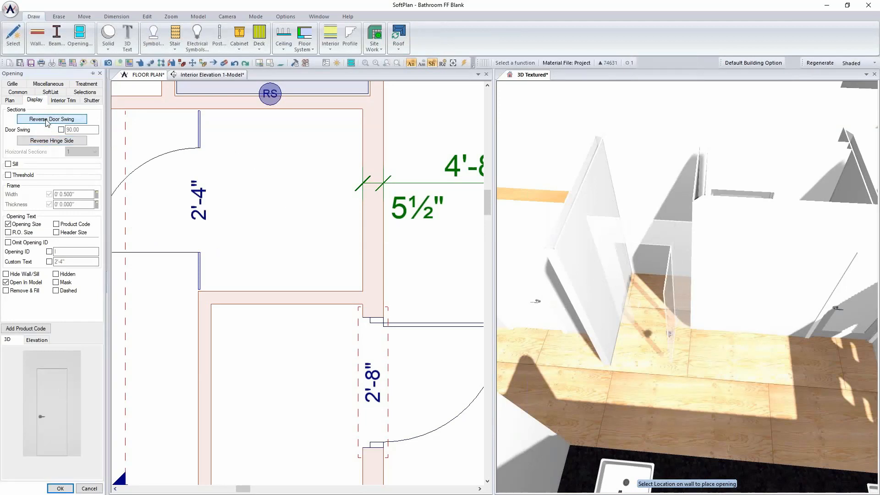
left_click(44, 142)
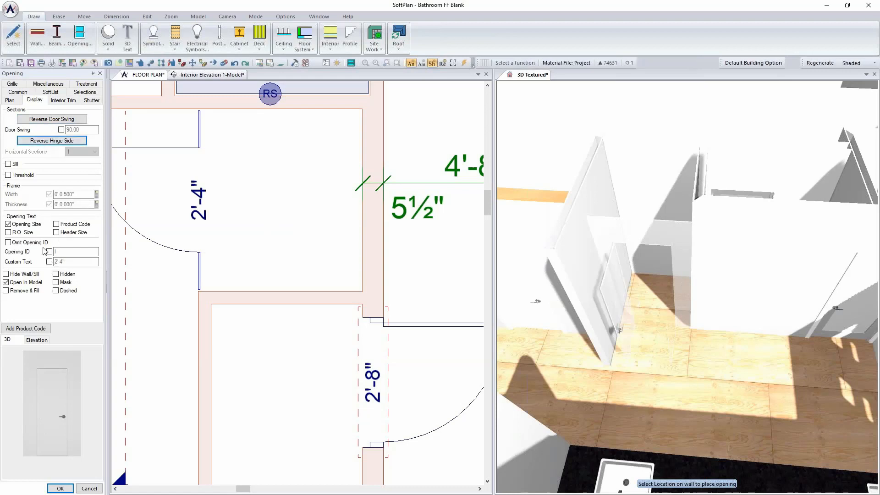
left_click(61, 488)
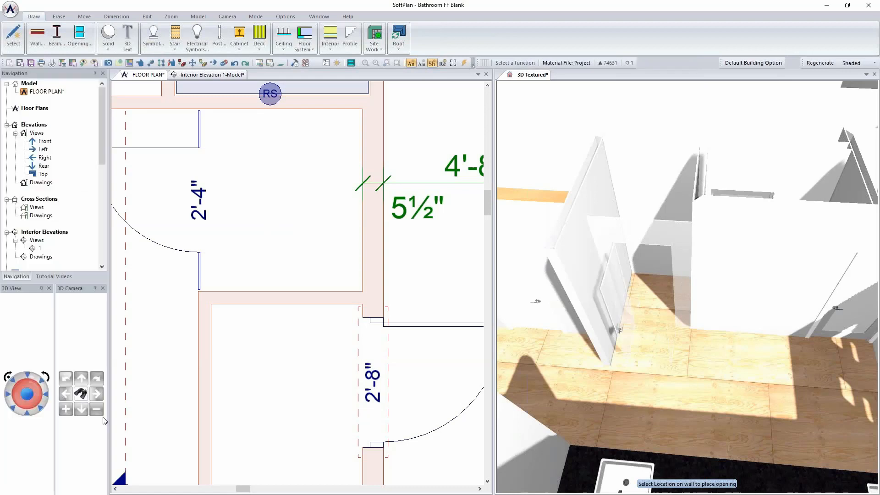
Close the Interior Elevation 1 model view and save its modified annotations
left_click(211, 75)
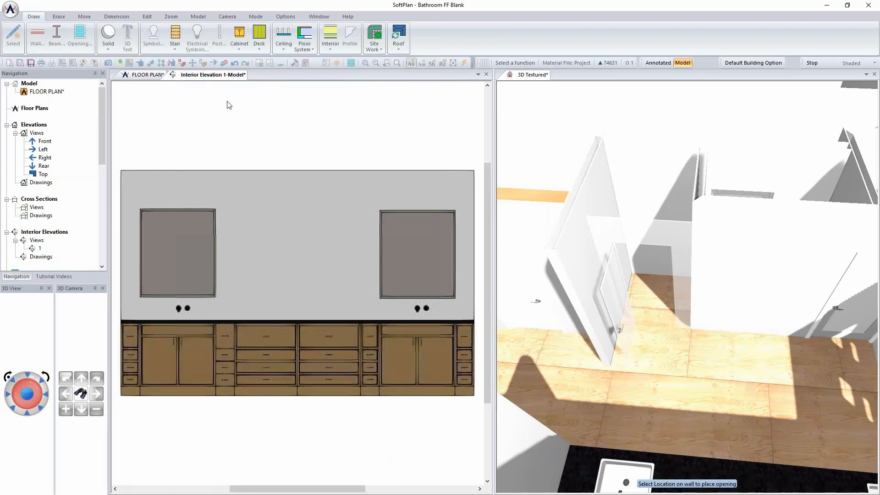
right_click(204, 78)
left_click(231, 89)
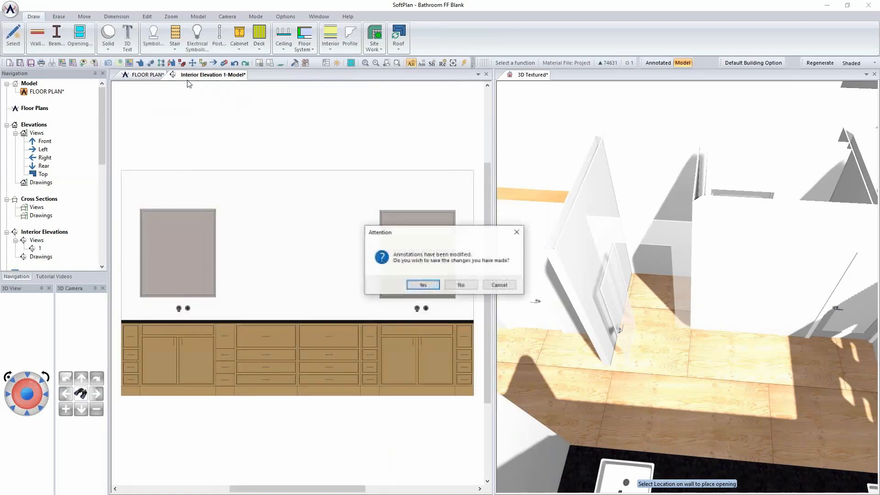
left_click(423, 285)
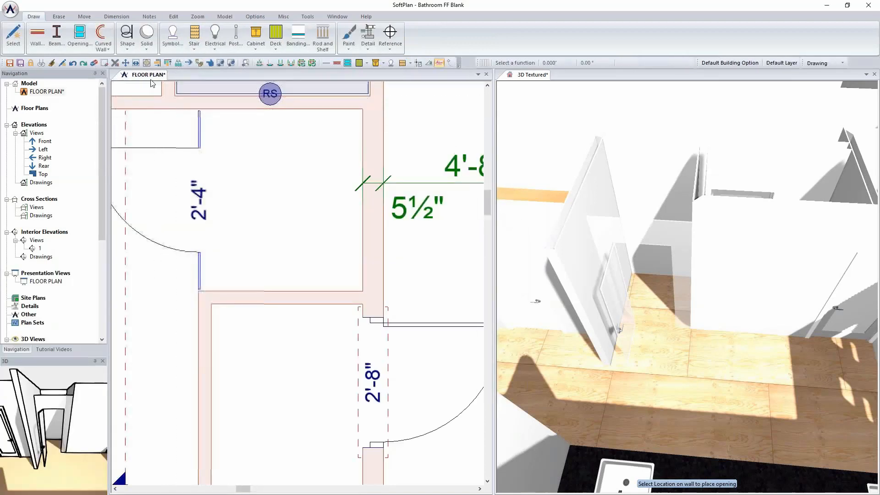
Move the shower door along the glass wall to 4" from the wall below the RS cabinet run
scroll(209, 330, "down", 2)
middle_click(178, 296)
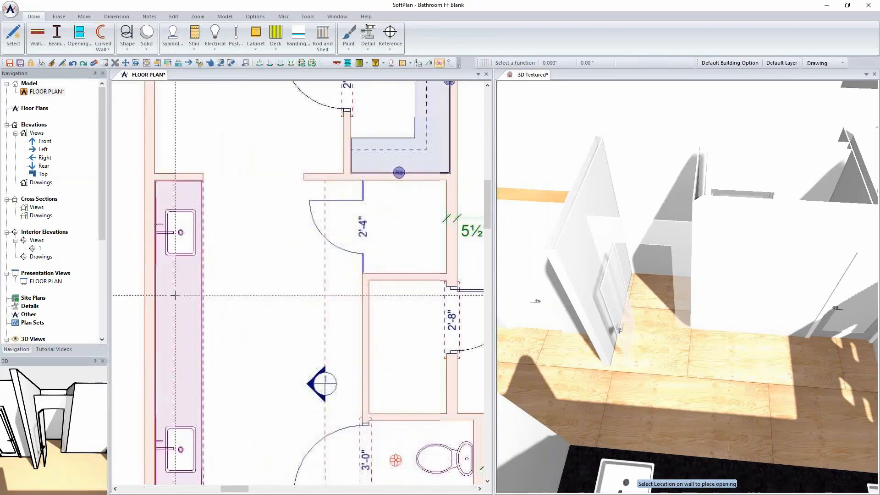
scroll(336, 216, "up", 1)
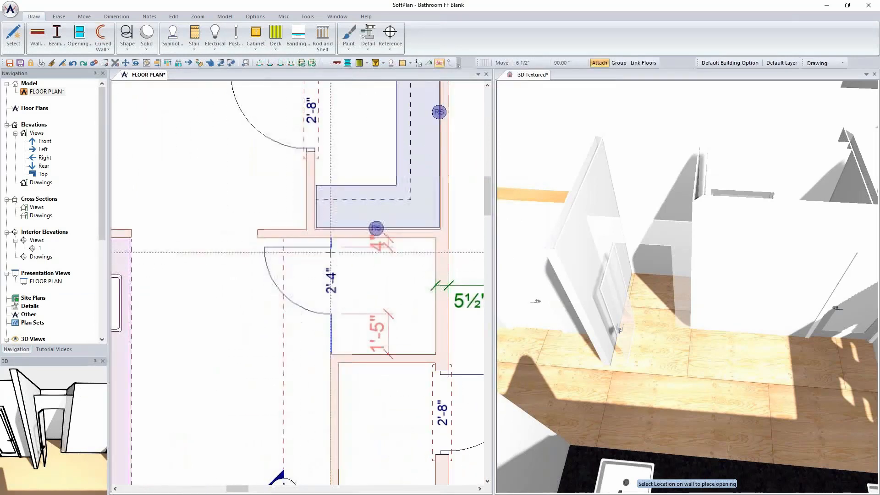
left_click(357, 263)
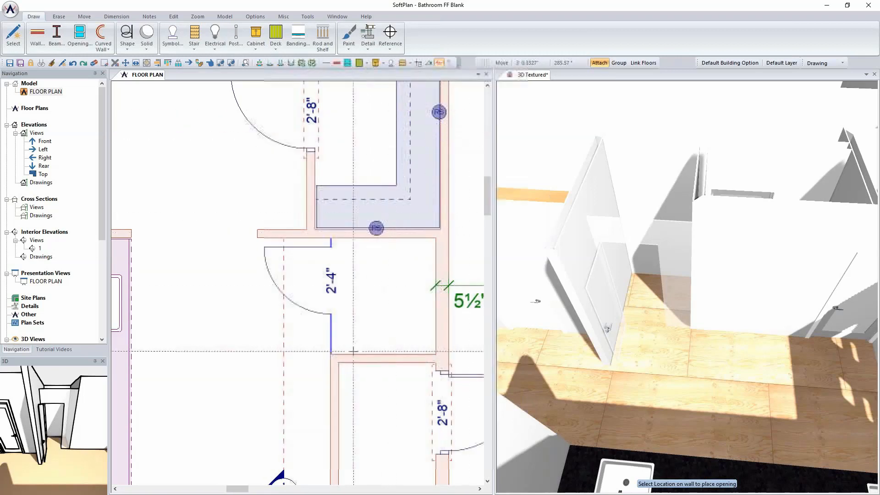
Draw a solid cube as a curb along the glass wall, about 4' 1 1/4" long and 3 3/4" wide, spanning the shower opening
scroll(294, 278, "up", 3)
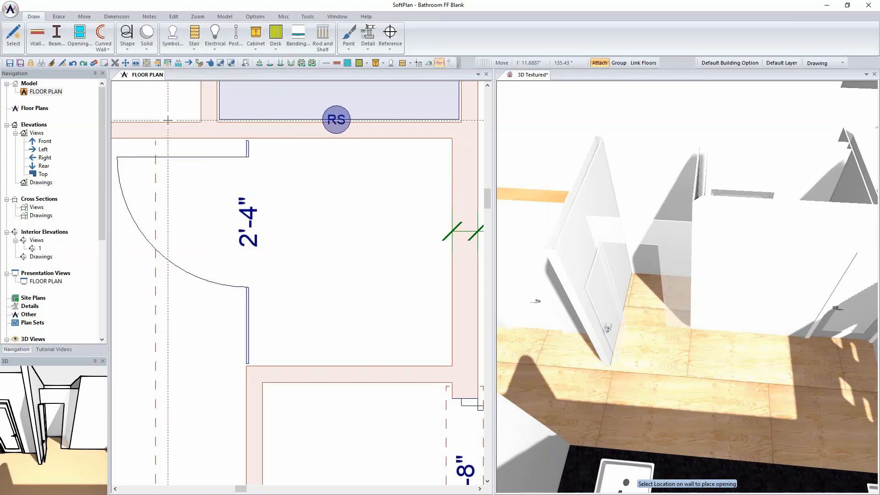
left_click(155, 46)
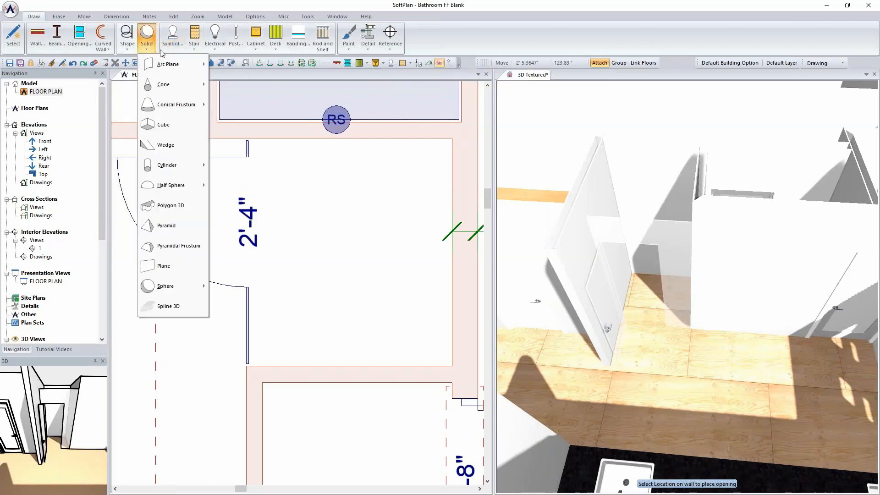
left_click(182, 131)
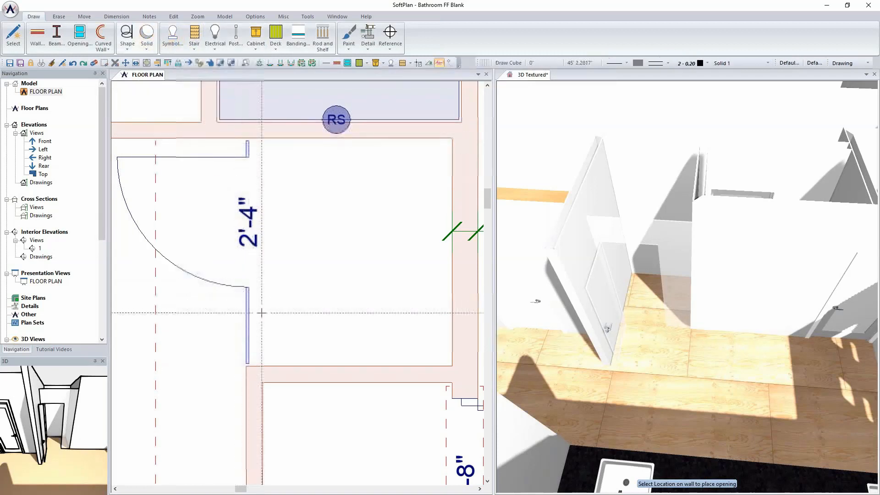
left_click(263, 363)
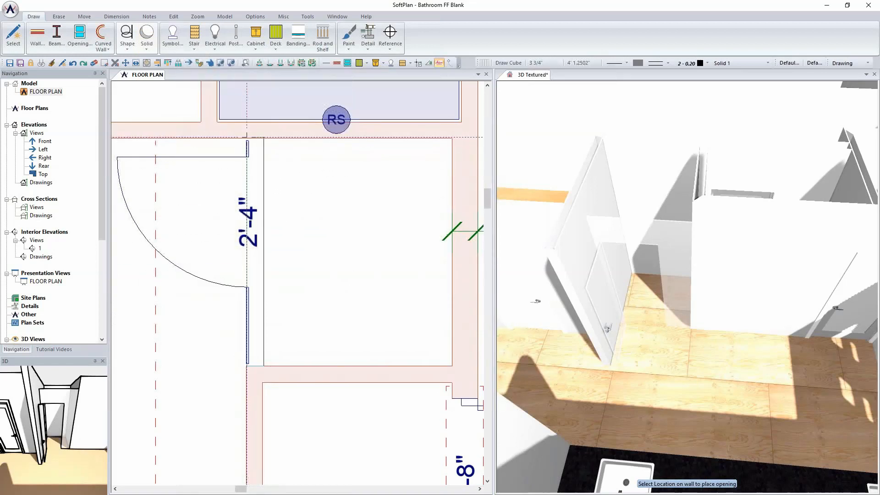
left_click(246, 137)
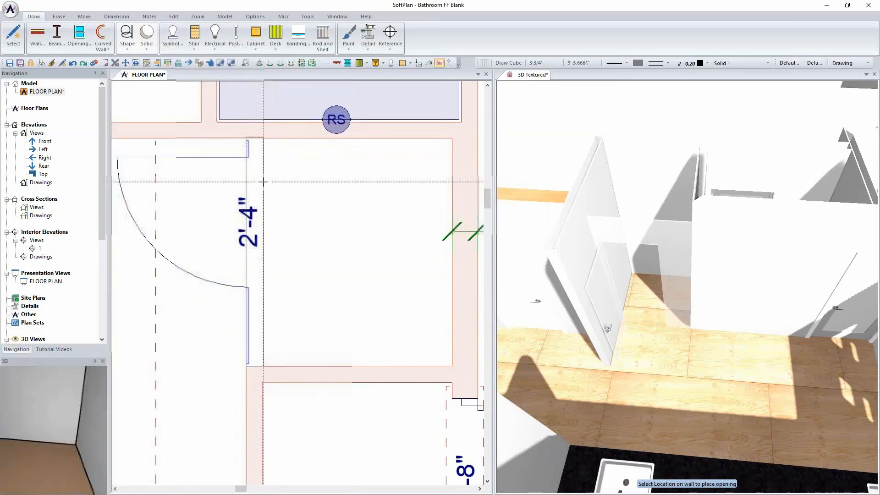
Set the curb cube's elevation offset to 11.625" up
right_click(263, 186)
left_click(286, 205)
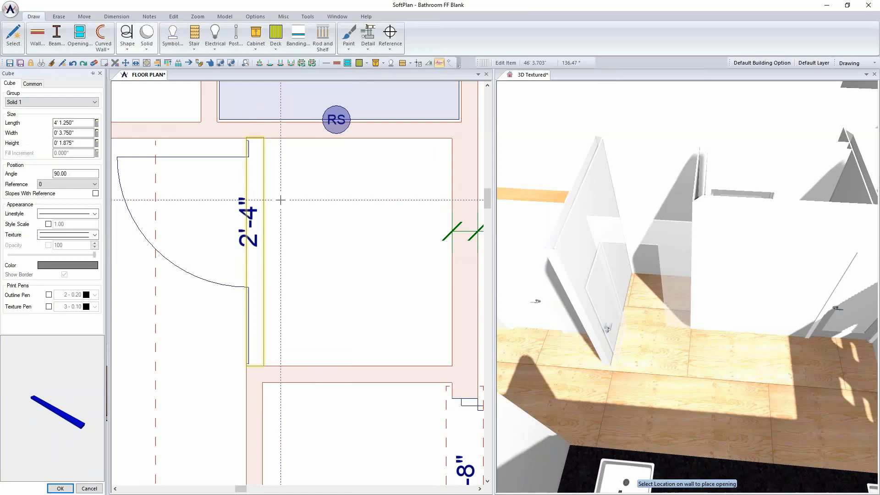
left_click(36, 84)
left_click(80, 207)
type("116")
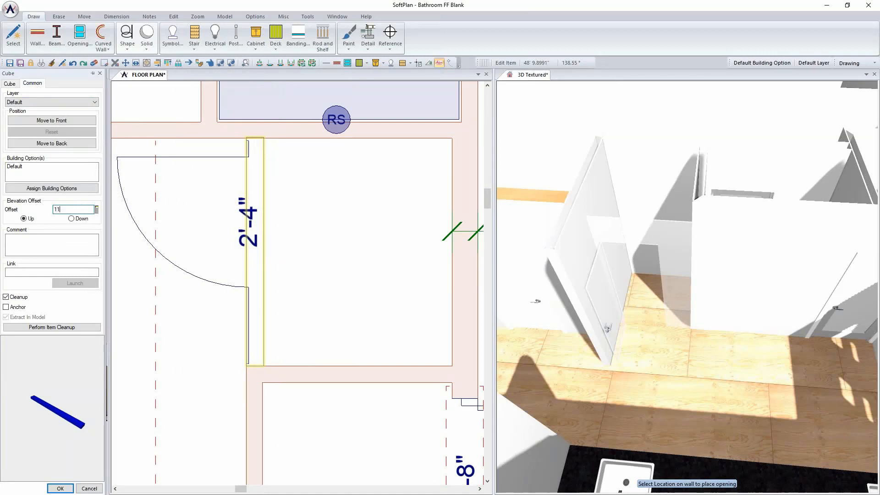
key("Tab")
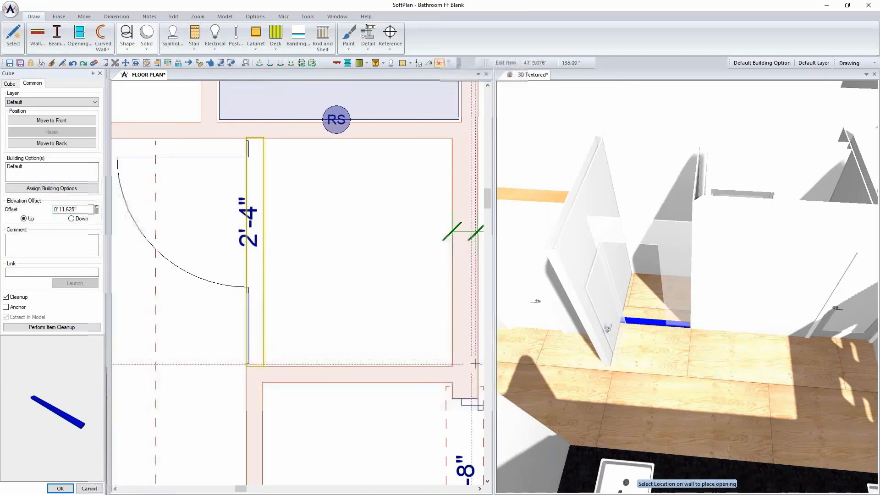
Set the curb cube's height and width to 3.5" each and apply the edit
left_click(11, 83)
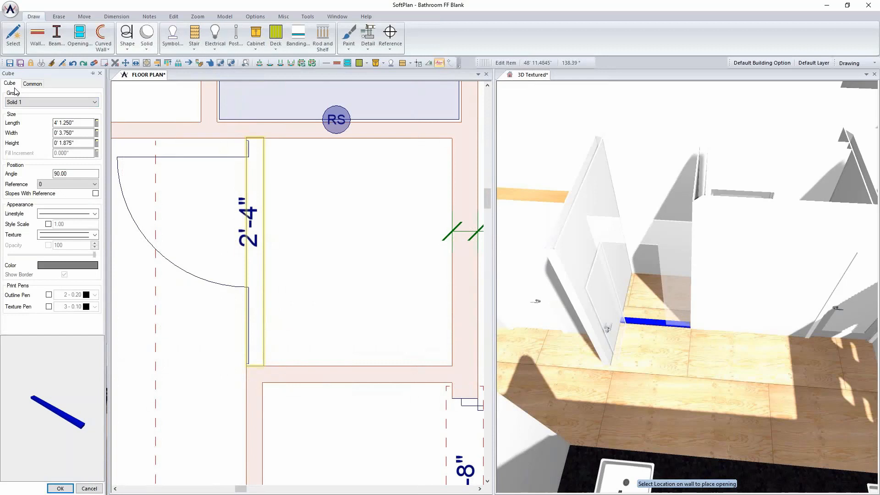
double_click(77, 143)
type("3.5")
key("Tab")
double_click(72, 132)
type("3.5\"")
key("Tab")
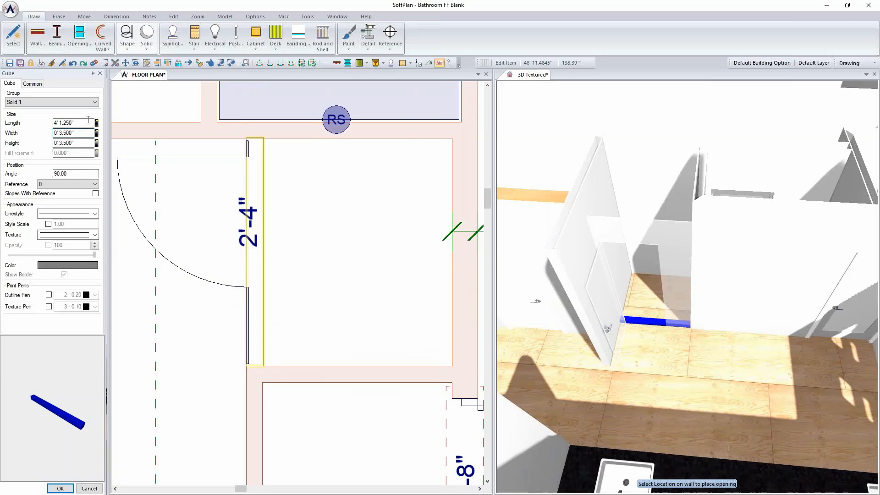
left_click(60, 488)
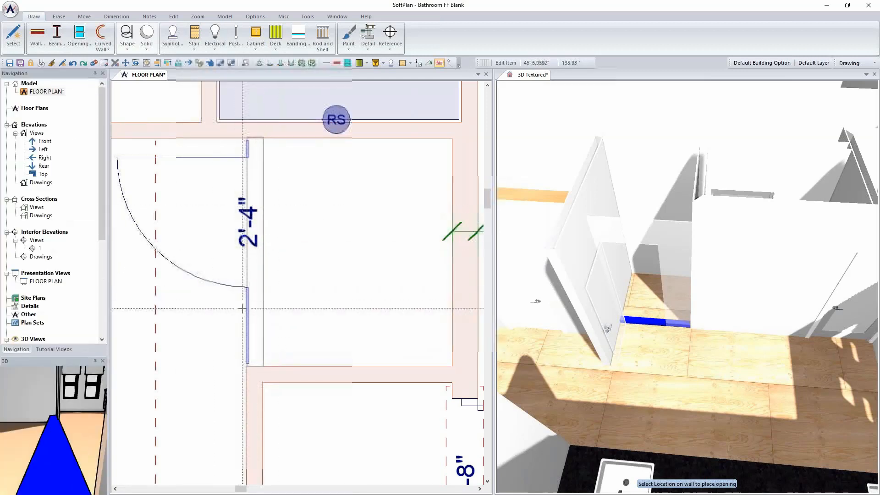
Move the Glass wall with its door onto the middle of the curb, 3'-5 7/8" from the shower's opposite wall
right_click(250, 309)
mouse_move(276, 315)
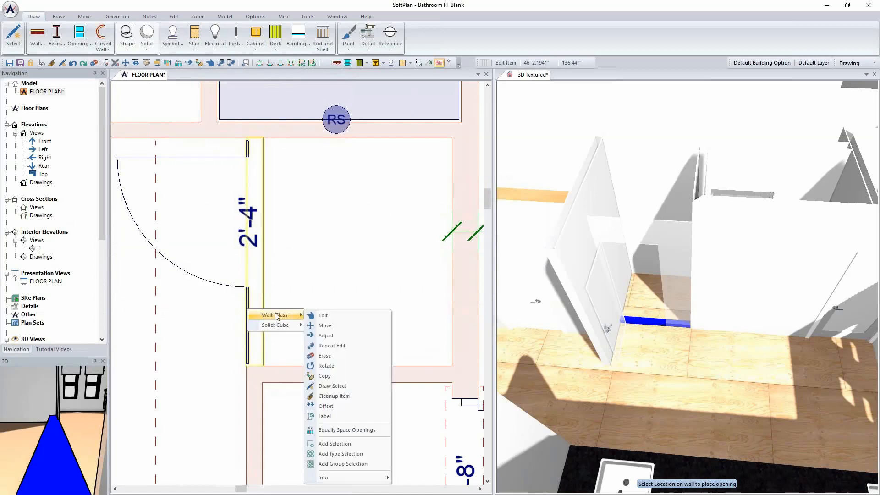
left_click(334, 324)
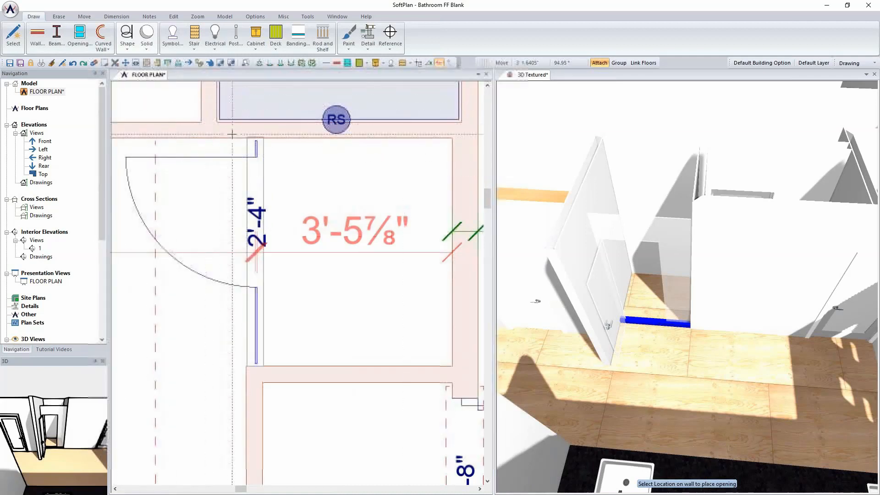
Place a SQUARE NICHE 18x30 opening from the Niche library in the shower wall opposite the glass door
middle_click_drag(364, 259, 328, 260)
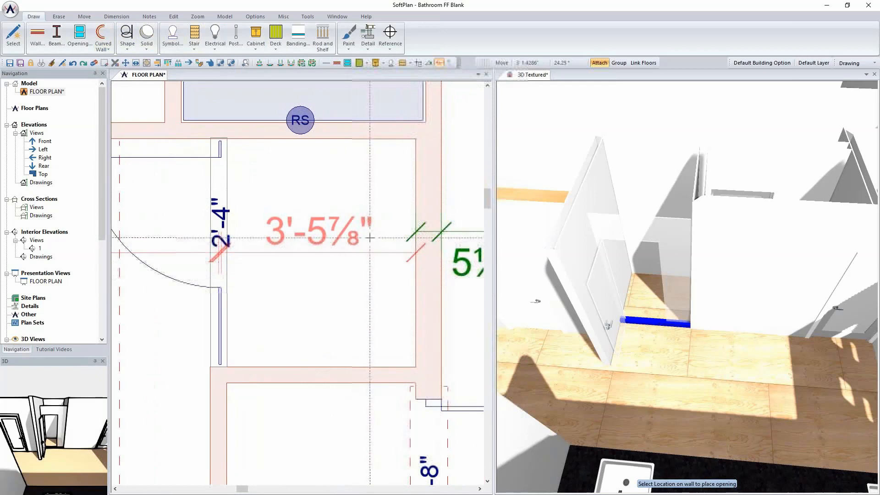
left_click(80, 36)
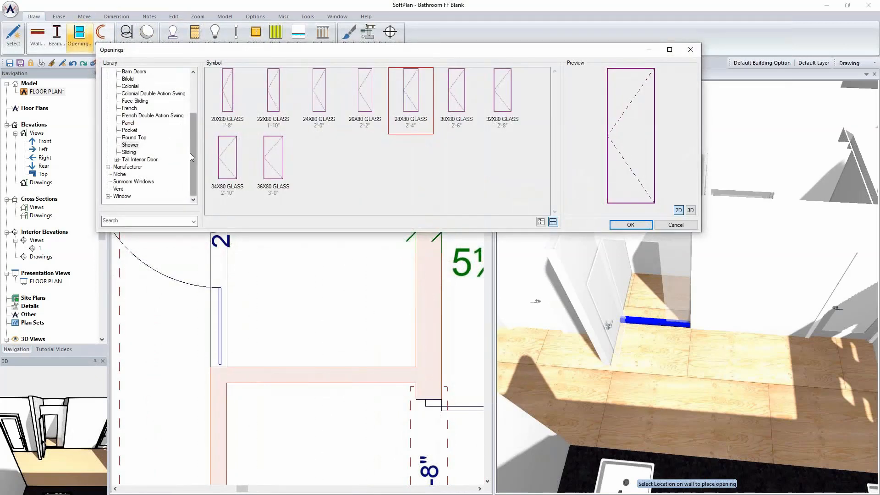
left_click_drag(193, 121, 193, 83)
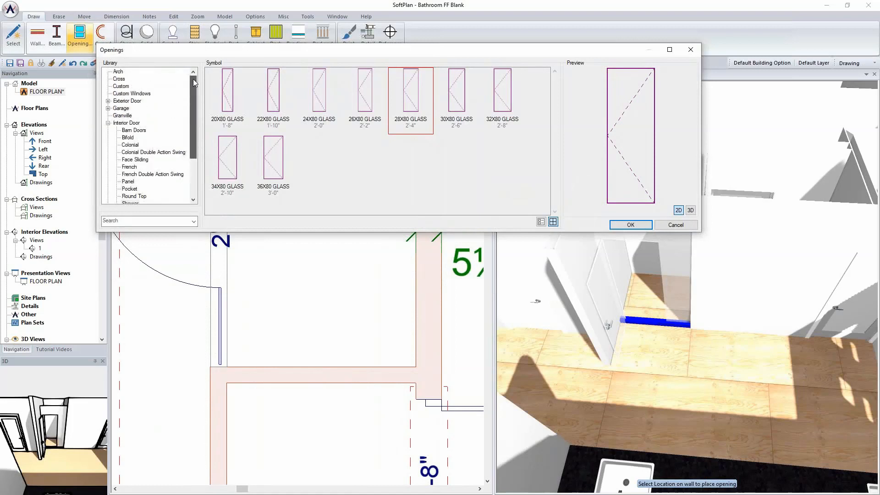
left_click(111, 123)
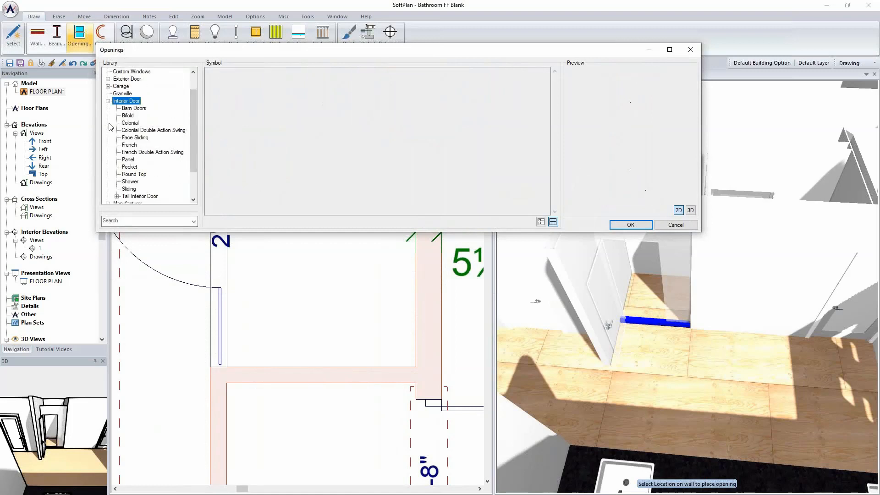
scroll(112, 193, "down", 3)
left_click(120, 174)
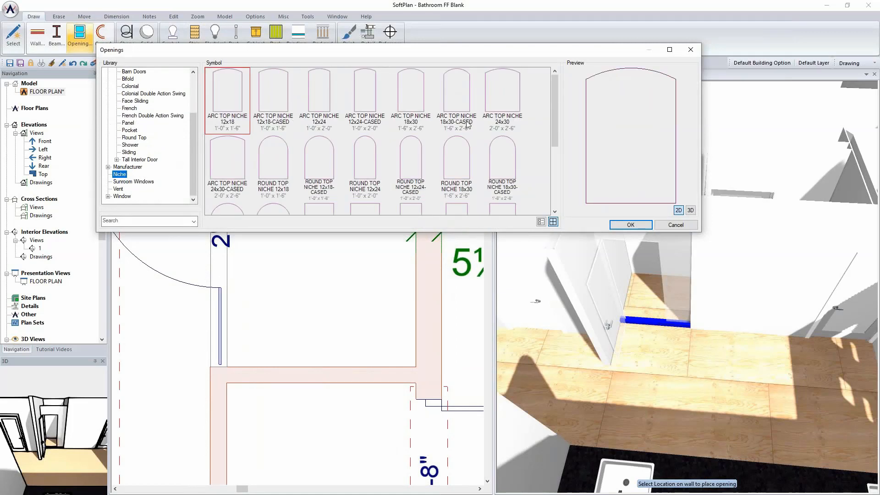
scroll(503, 140, "down", 3)
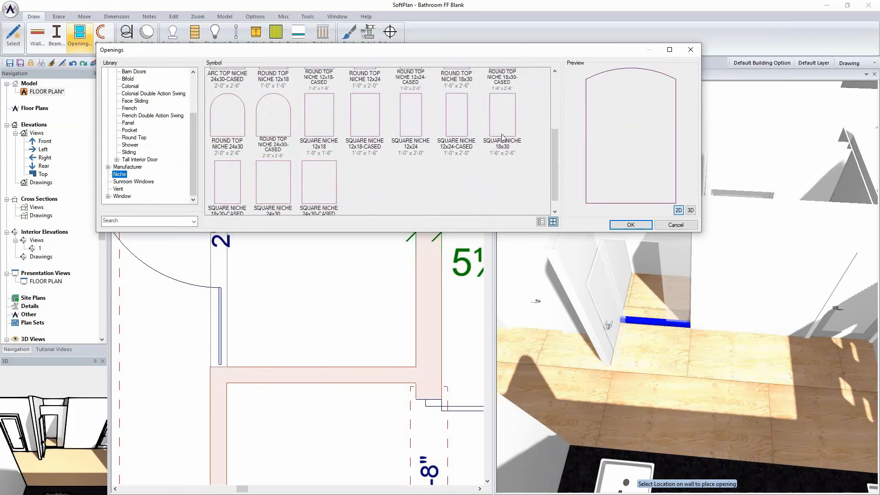
left_click(501, 130)
left_click(339, 189)
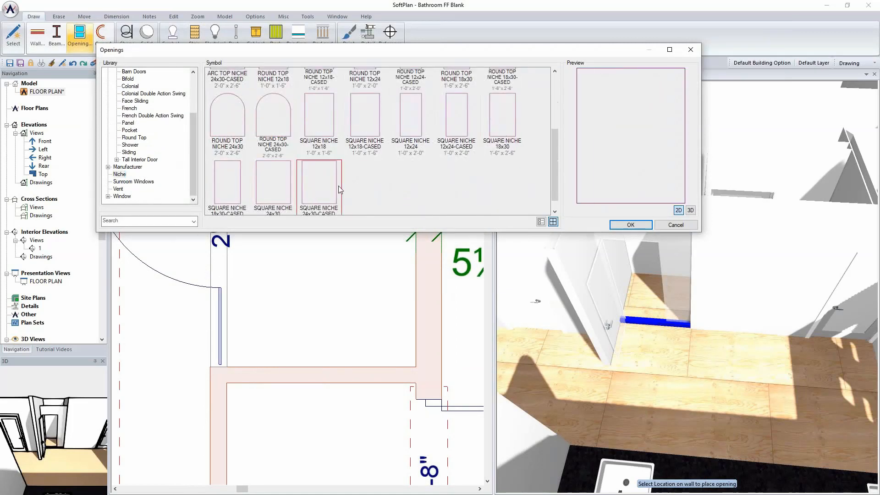
left_click(505, 128)
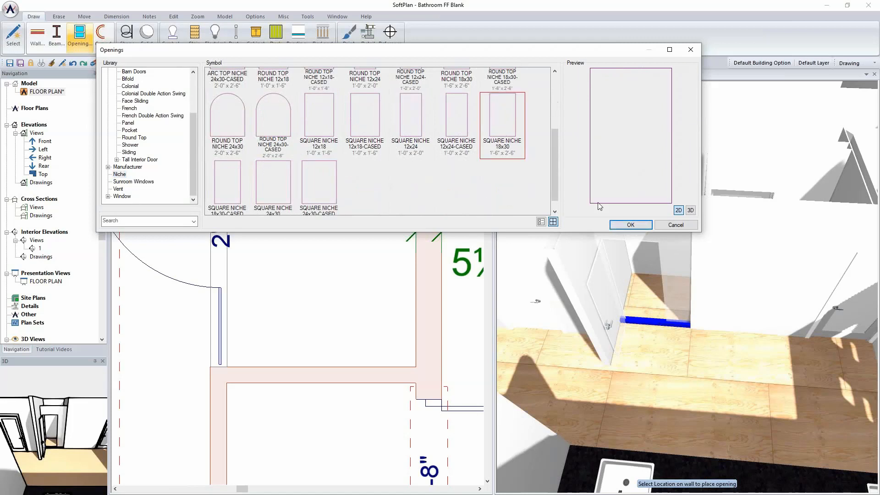
left_click(629, 225)
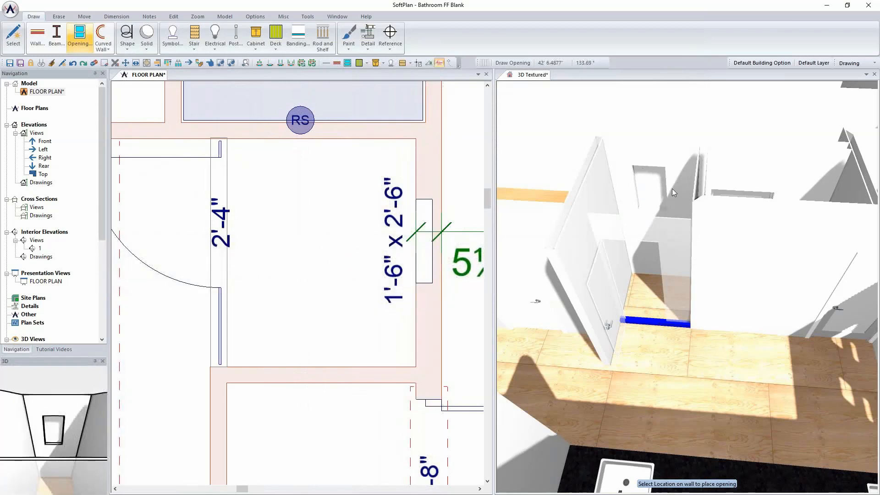
Enable the niche's offset, set its bottom of wall to bottom of opening distance to 4' 6" up, and apply it
right_click(431, 266)
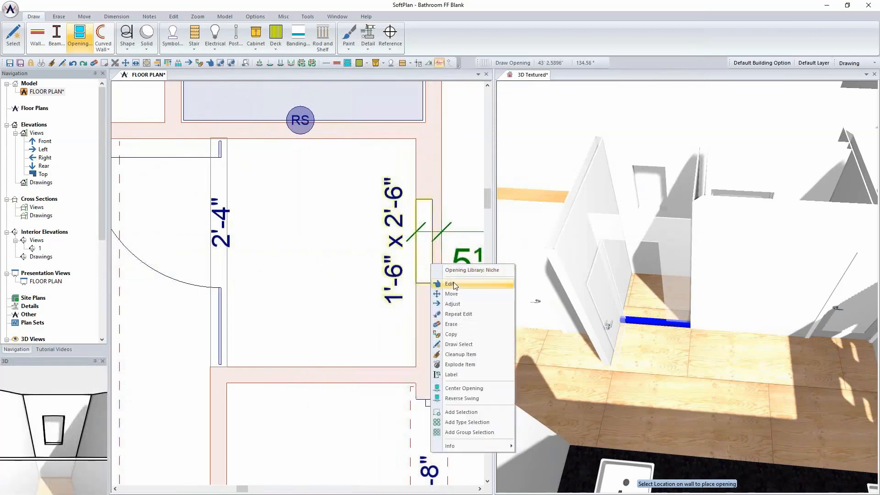
left_click(451, 284)
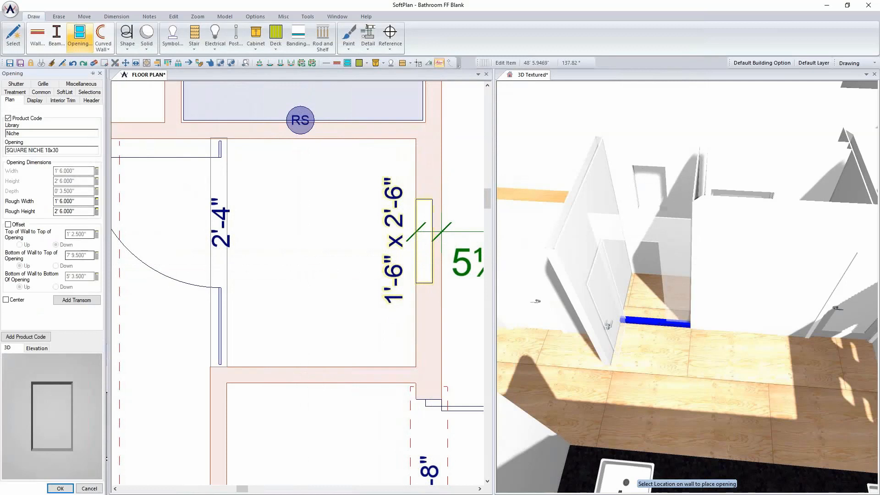
left_click(7, 224)
double_click(88, 276)
type("4' 6")
key("Tab")
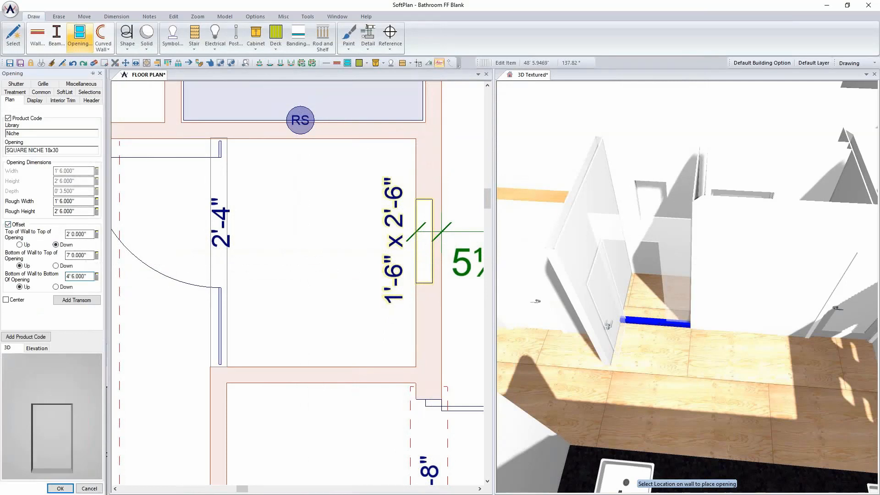
left_click(60, 488)
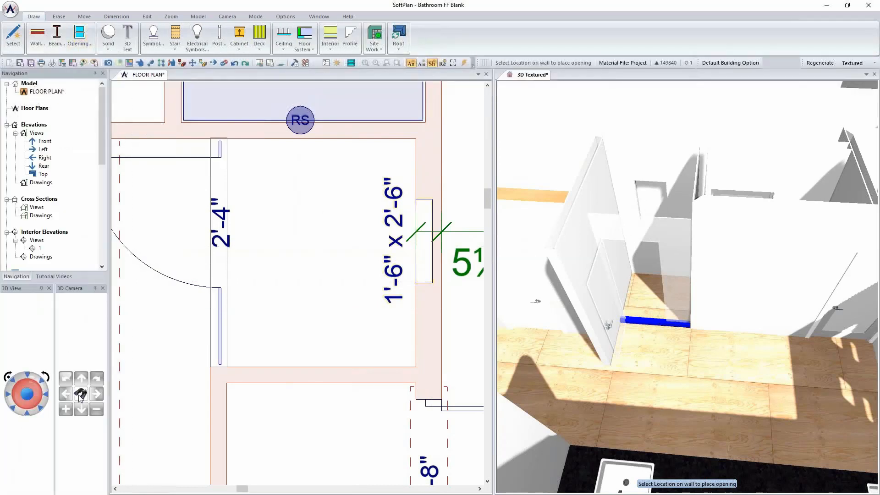
Aim the 3D camera through the shower opening to examine the niche in the far wall
left_click(81, 396)
left_click(684, 261)
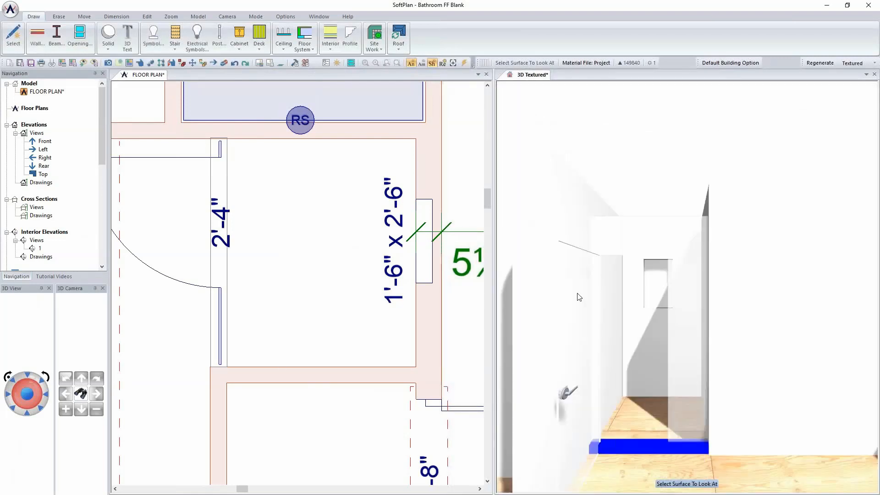
left_click(578, 295)
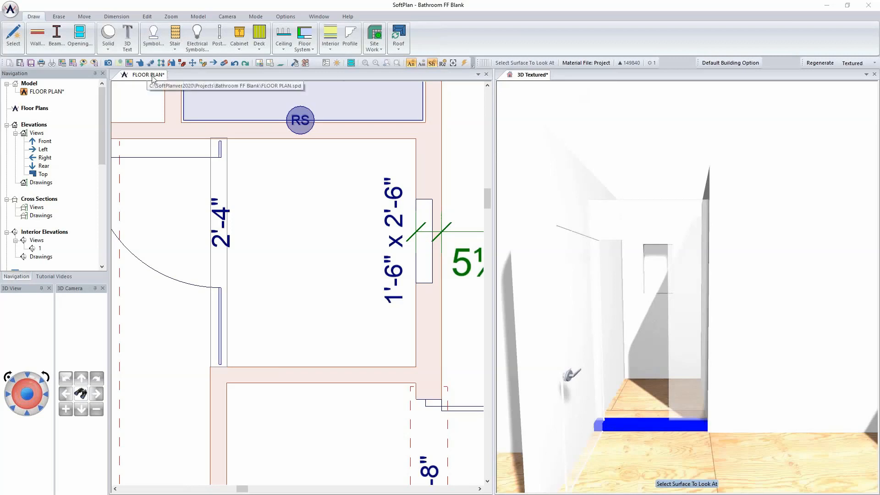
Switch the floor plan from Drawing mode to Interior mode
left_click(860, 63)
left_click(860, 64)
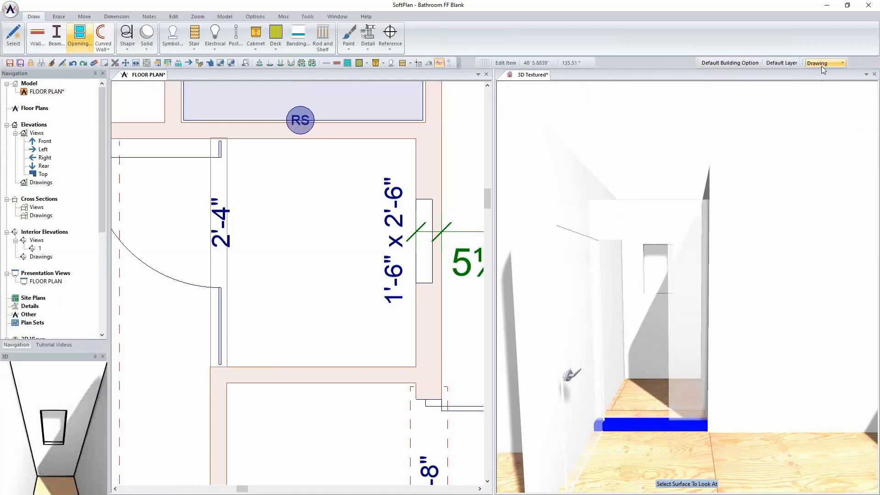
left_click(819, 63)
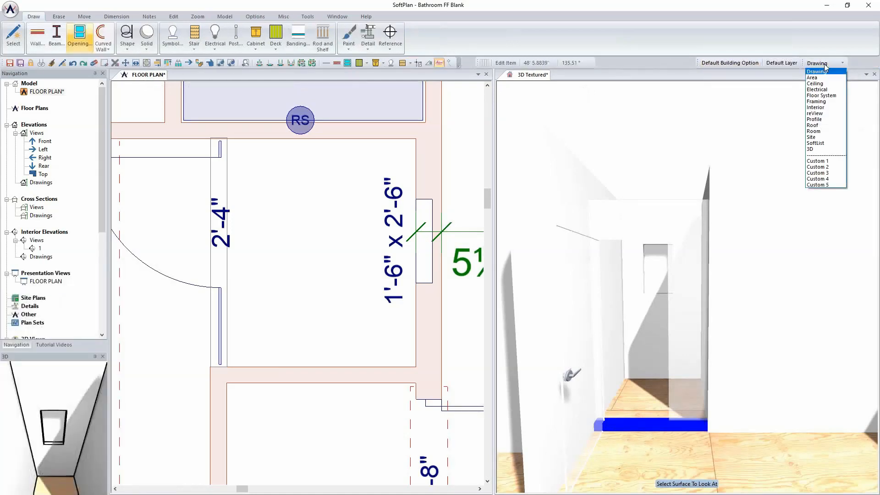
left_click(821, 108)
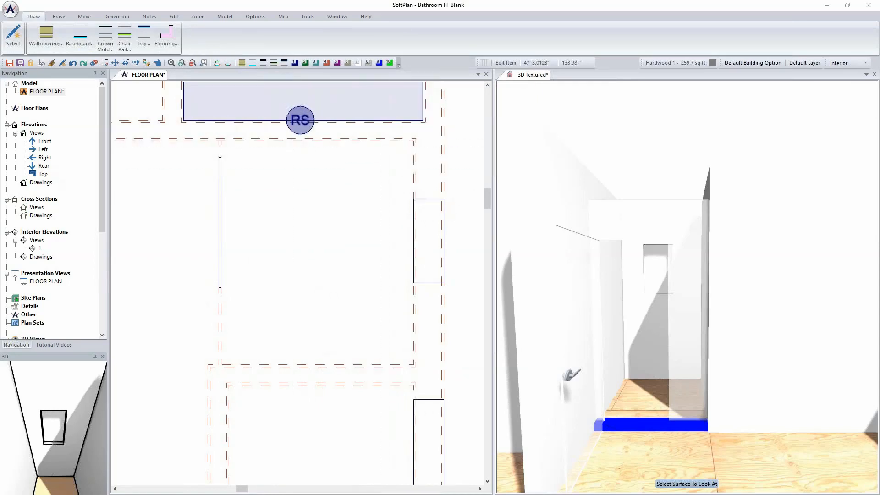
Draw Floor 15 flooring with Manual Trace around the shower floor, bounded by the three walls and the glass wall
left_click(57, 37)
left_click(166, 35)
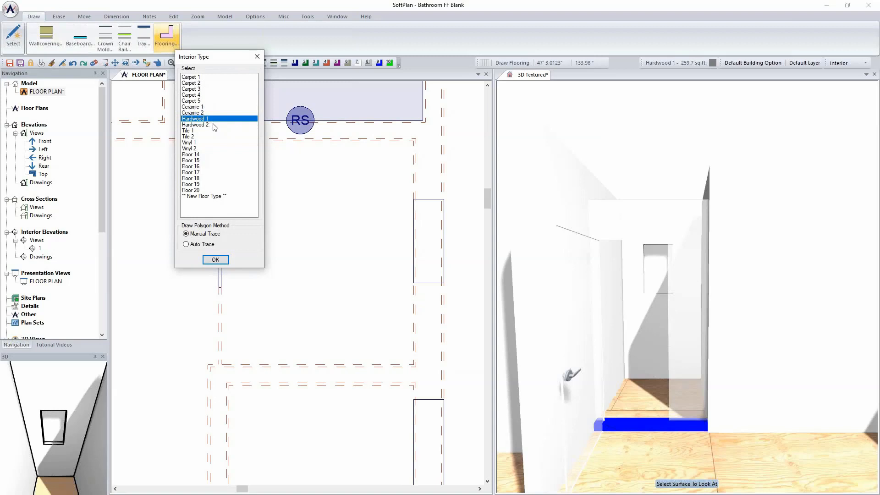
double_click(198, 161)
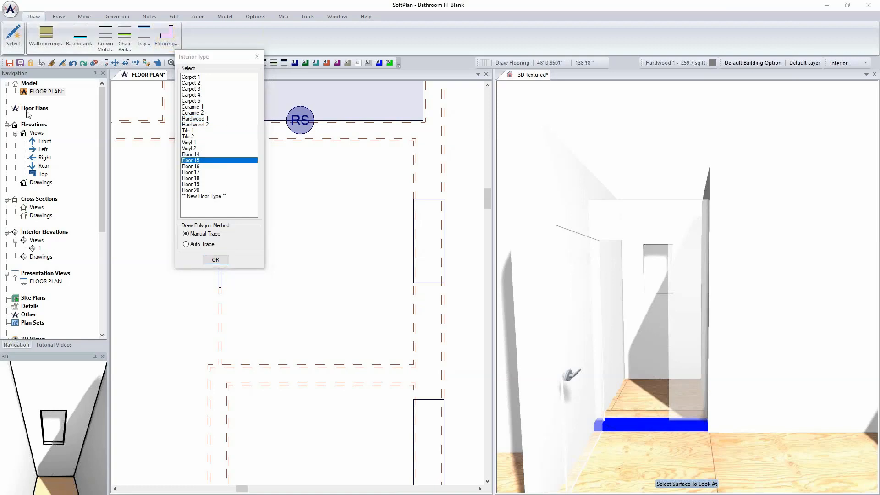
left_click(218, 260)
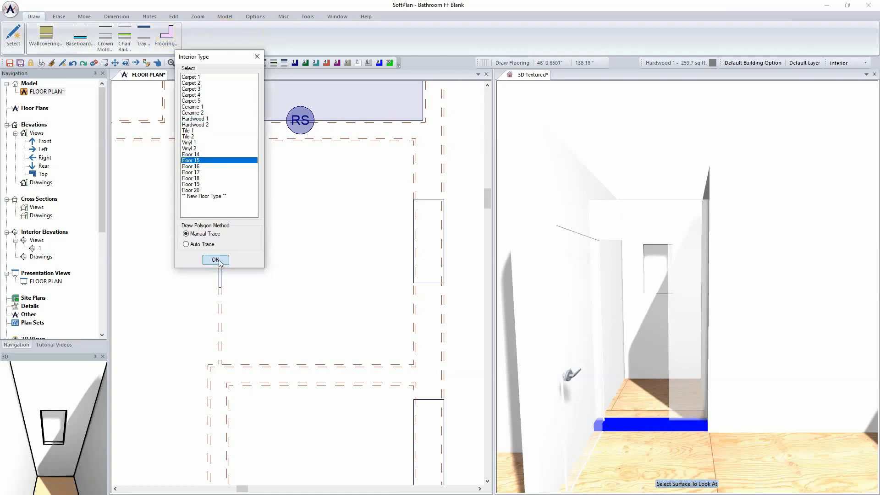
left_click(216, 260)
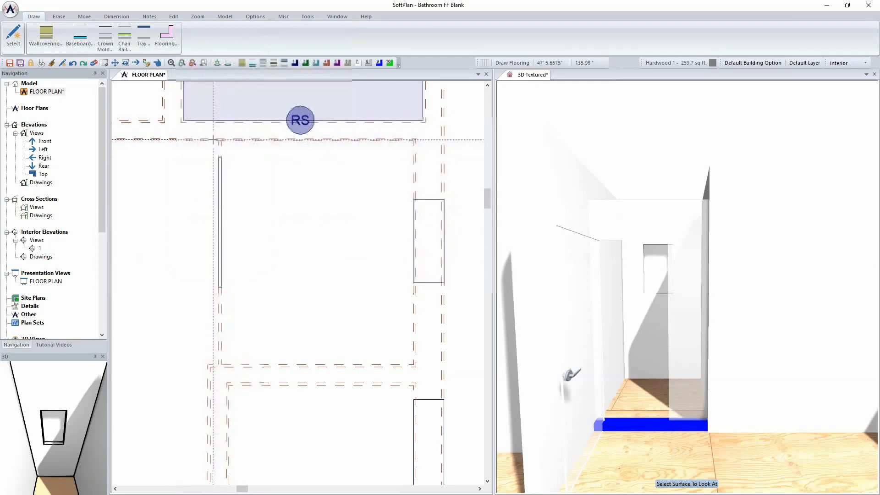
left_click(221, 141)
left_click(414, 141)
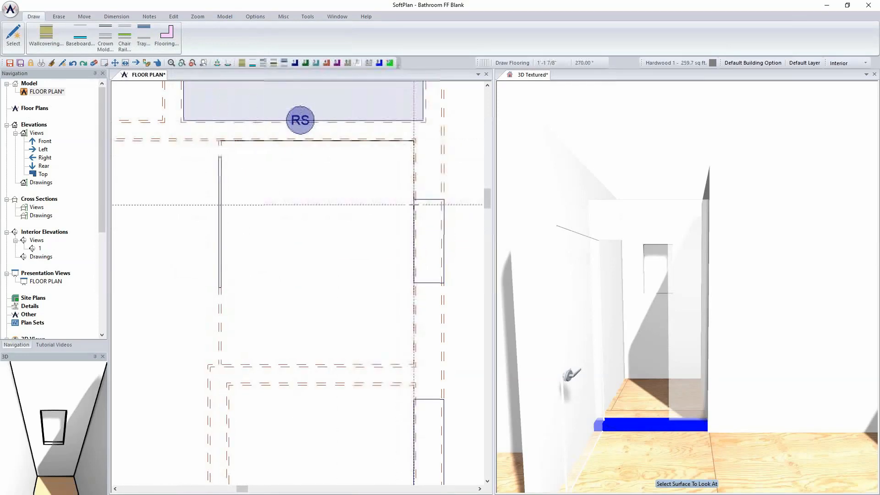
left_click(413, 365)
left_click(221, 365)
left_click(220, 140)
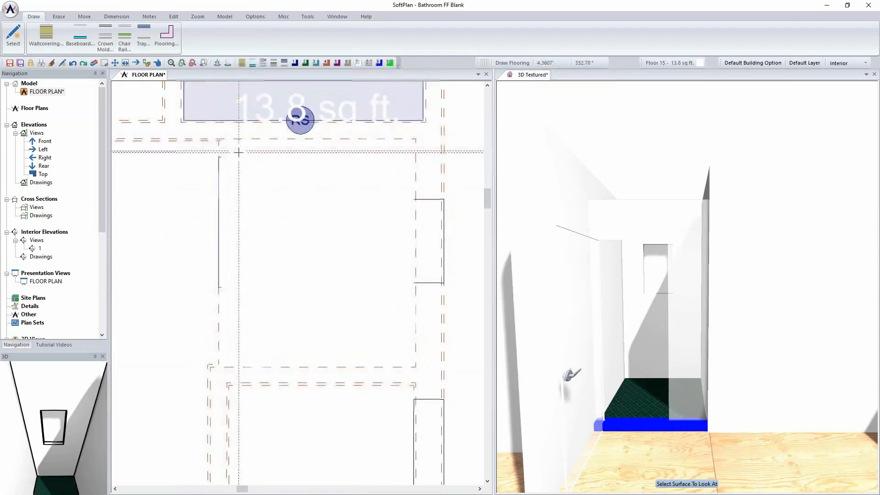
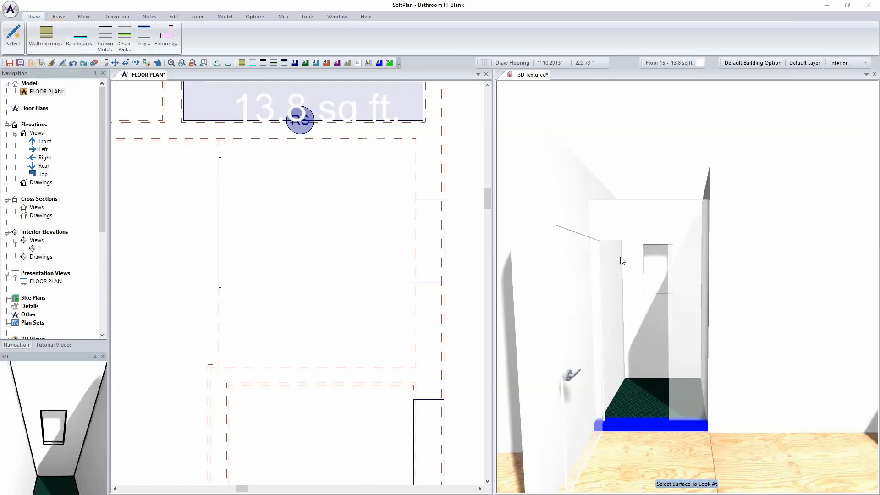
Draw Wallcovering 22 with Manual Trace along the three solid shower walls, leaving the glass wall side open
left_click(42, 37)
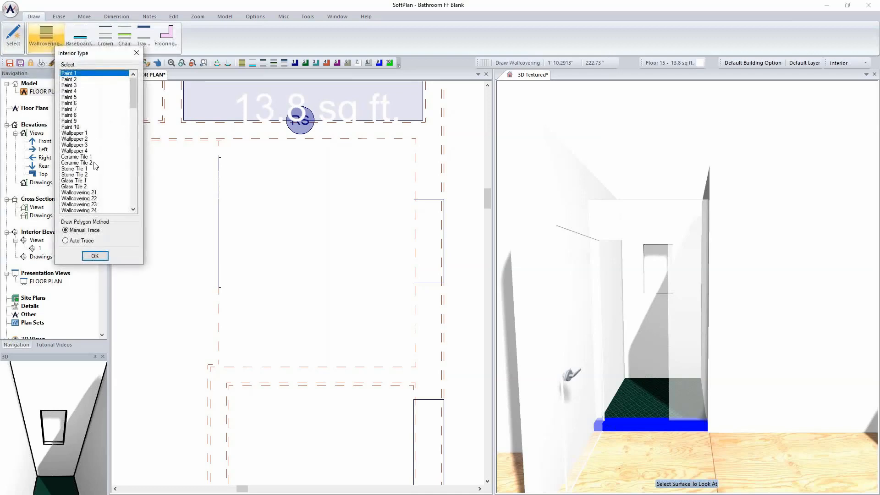
scroll(96, 197, "down", 7)
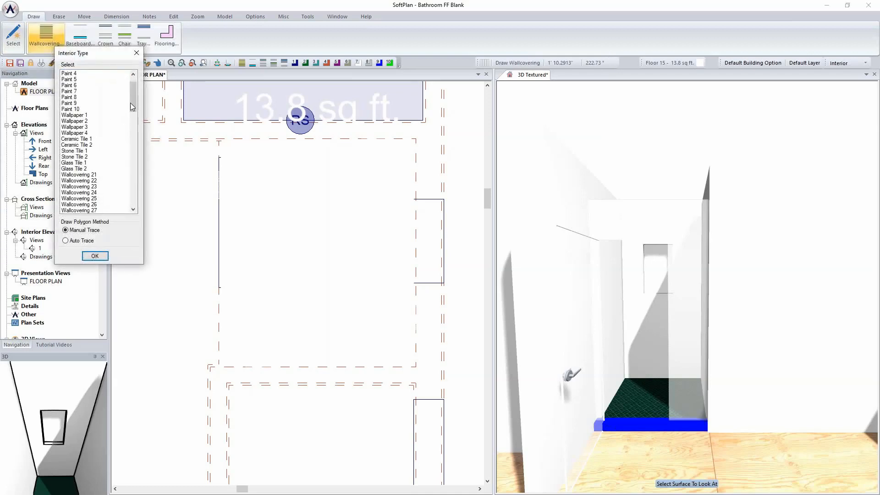
mouse_move(135, 131)
left_mouse_down()
mouse_move(138, 89)
mouse_move(138, 104)
left_mouse_up()
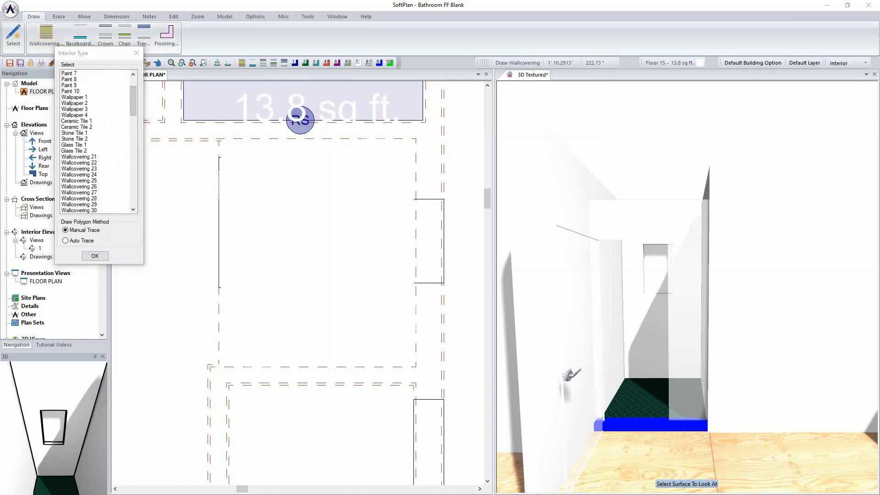
left_click(93, 163)
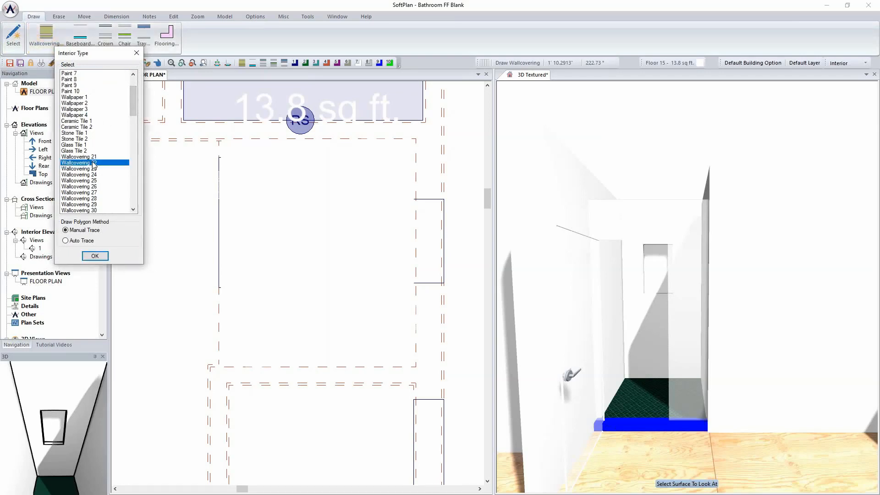
left_click(95, 256)
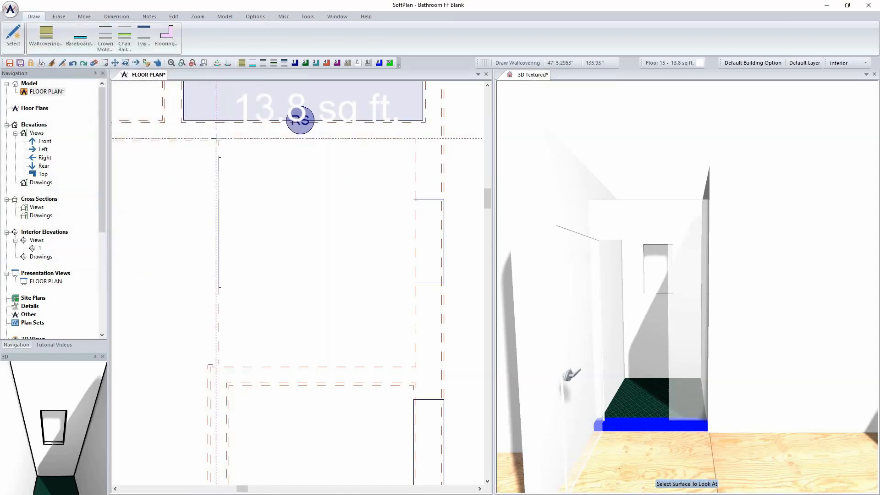
left_click(209, 365)
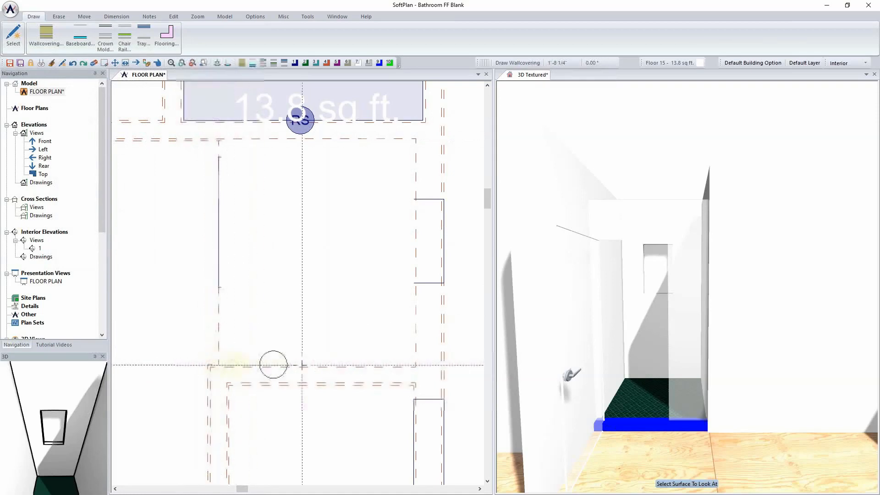
left_click(414, 365)
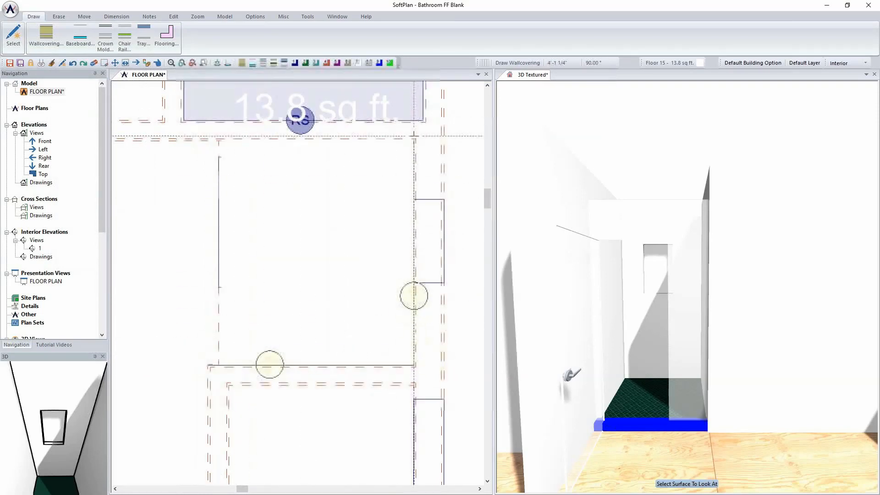
left_click(413, 139)
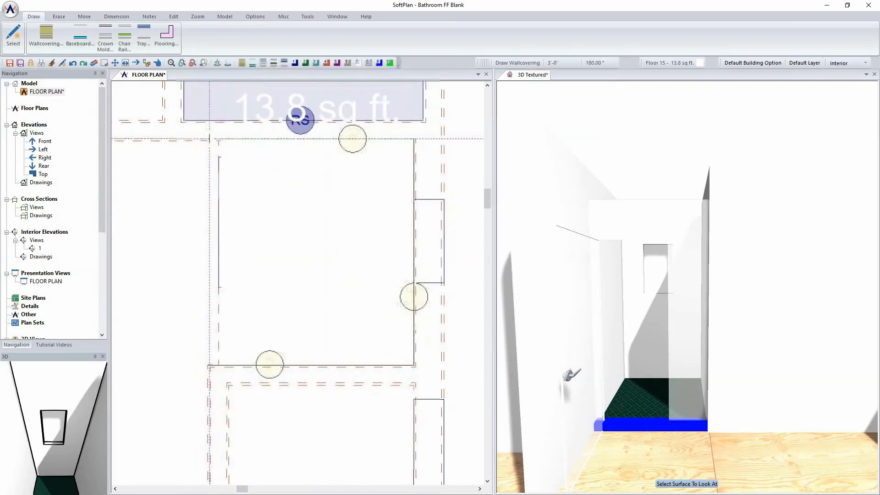
left_click(209, 138)
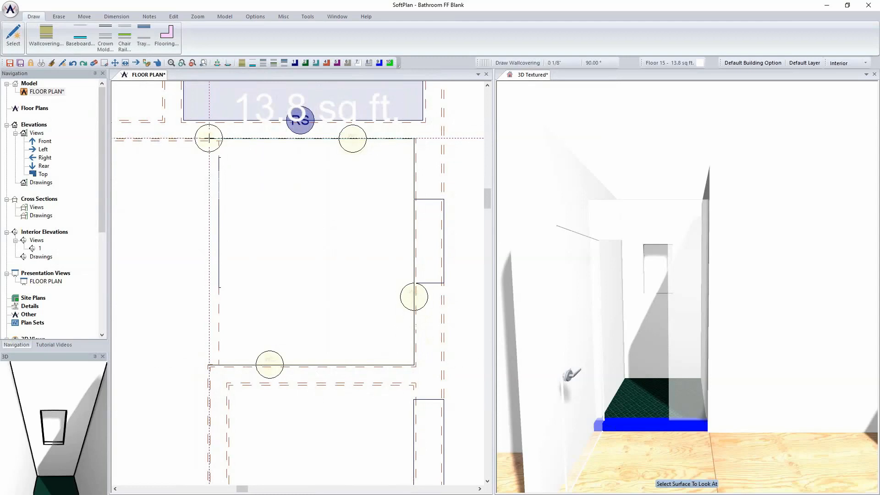
double_click(209, 138)
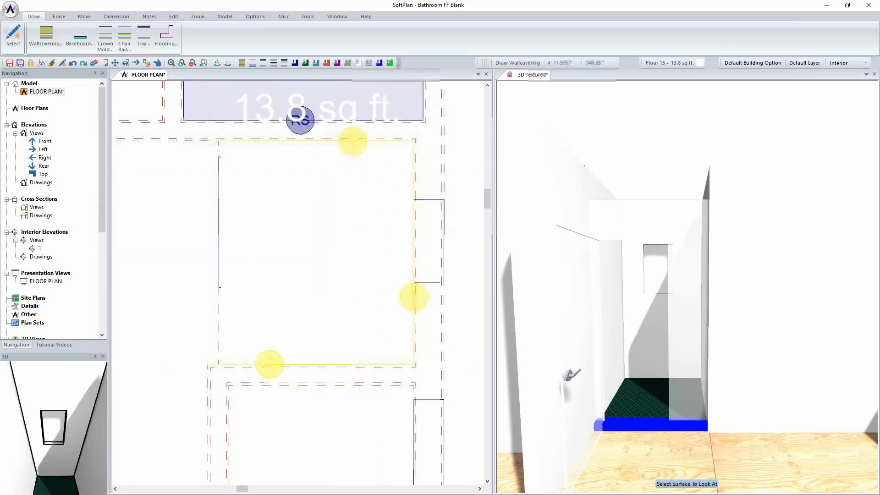
Regenerate the textured 3D view and aim the camera into the shower toward the niche wall
left_click(552, 77)
left_click(848, 63)
left_click(813, 157)
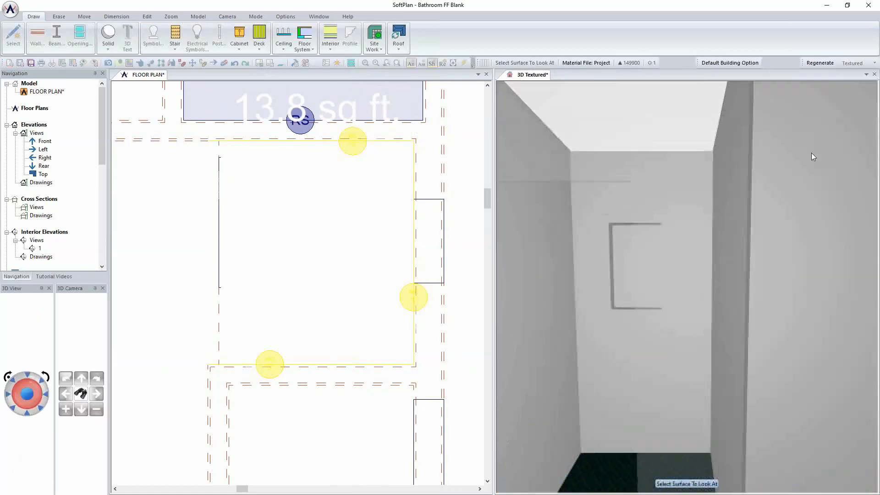
left_click(626, 367)
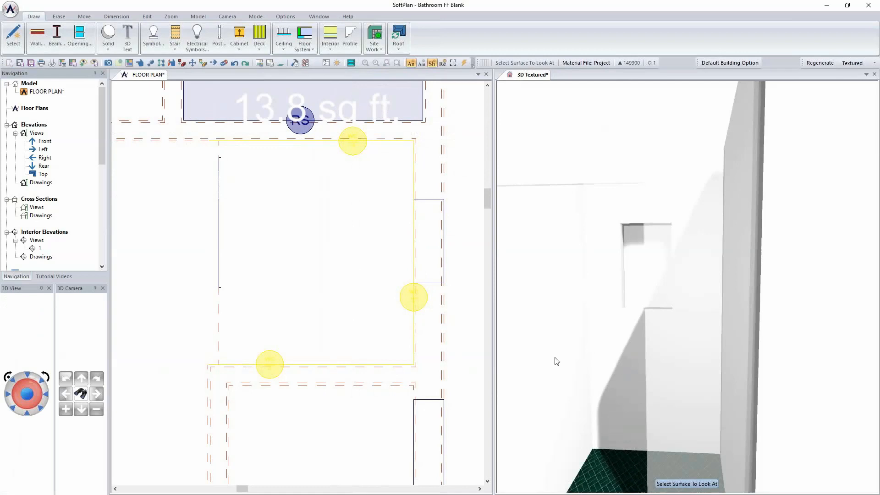
right_click(555, 357)
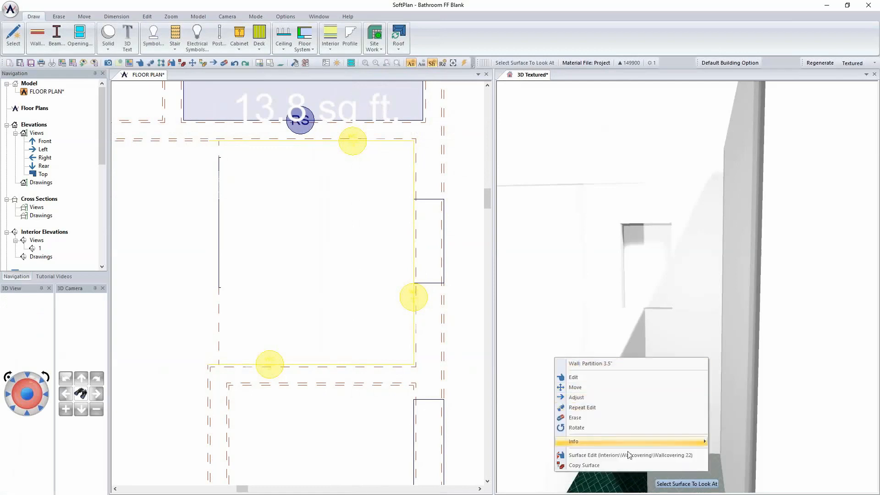
left_click(696, 458)
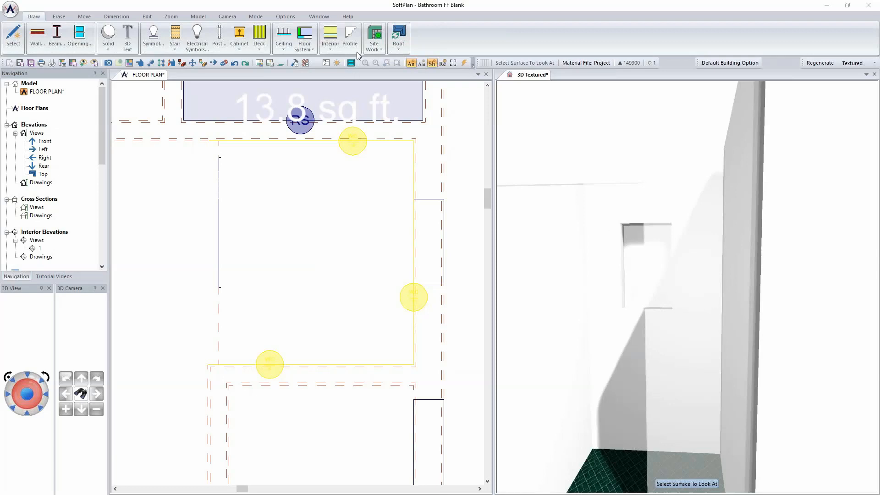
left_click(618, 272)
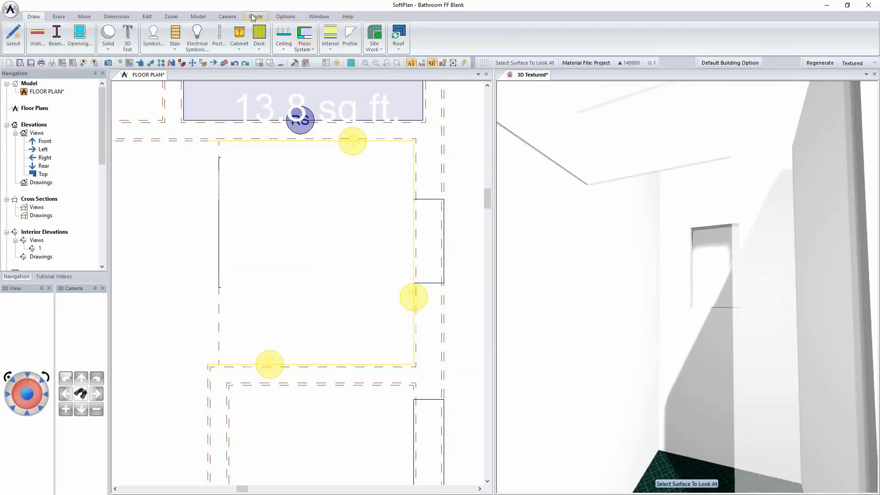
Turn on the display of the Painted ceiling material in the 3D material settings
left_click(285, 16)
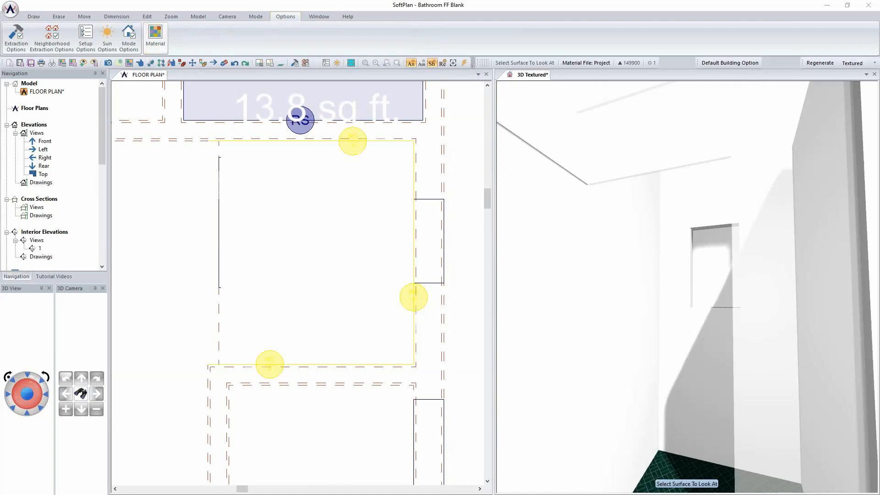
left_click(155, 34)
left_click(339, 110)
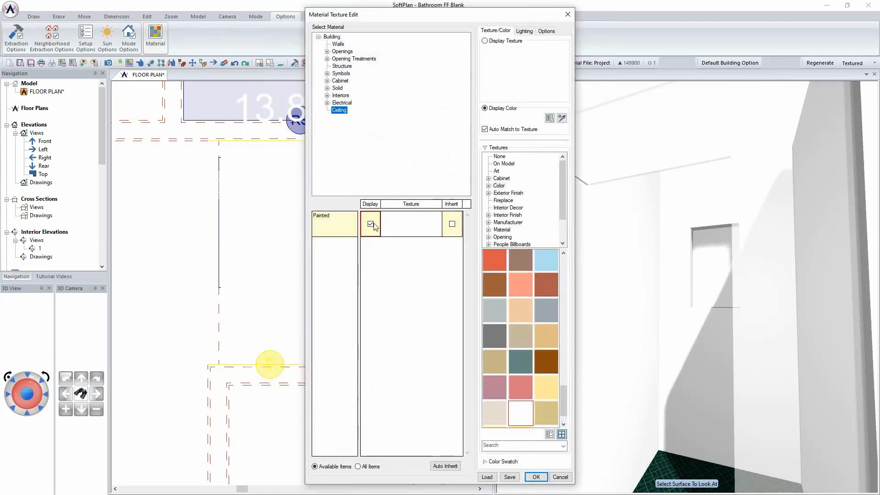
left_click(536, 477)
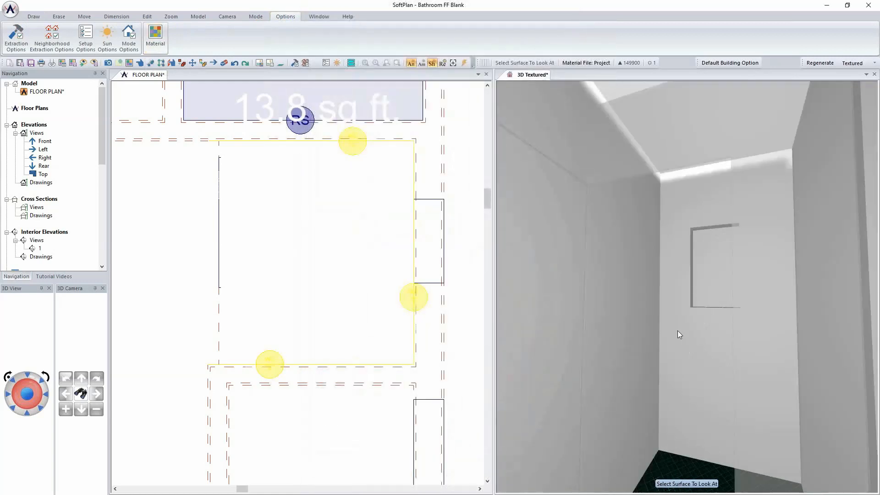
Open the Wallcovering 22 surface for editing and browse to the SoftPlan+ manufacturer's Mosa Tile textures
right_click(630, 376)
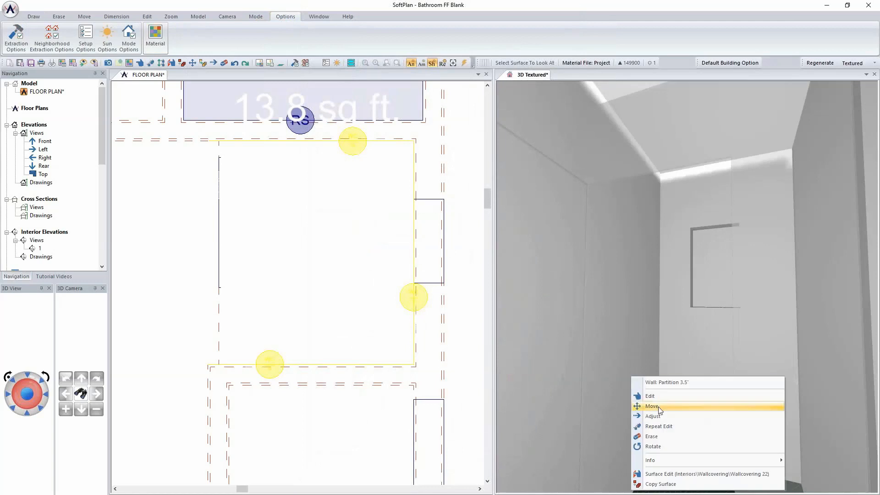
left_click(671, 474)
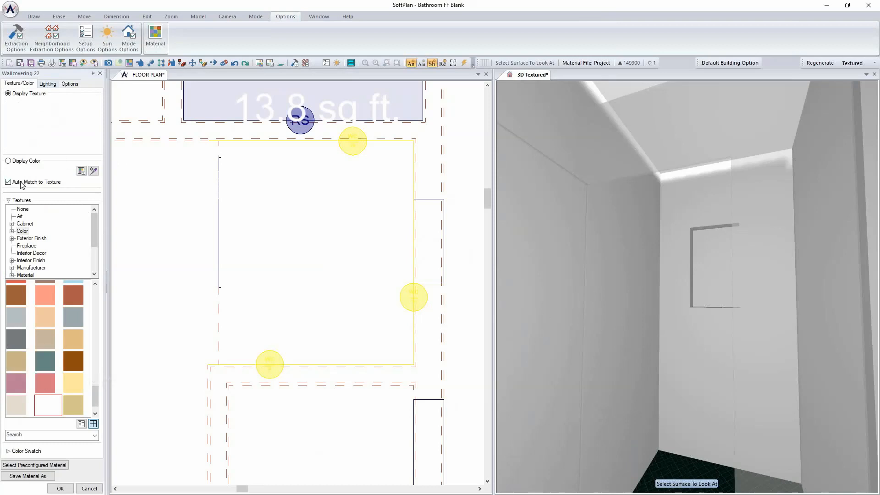
scroll(95, 235, "down", 1)
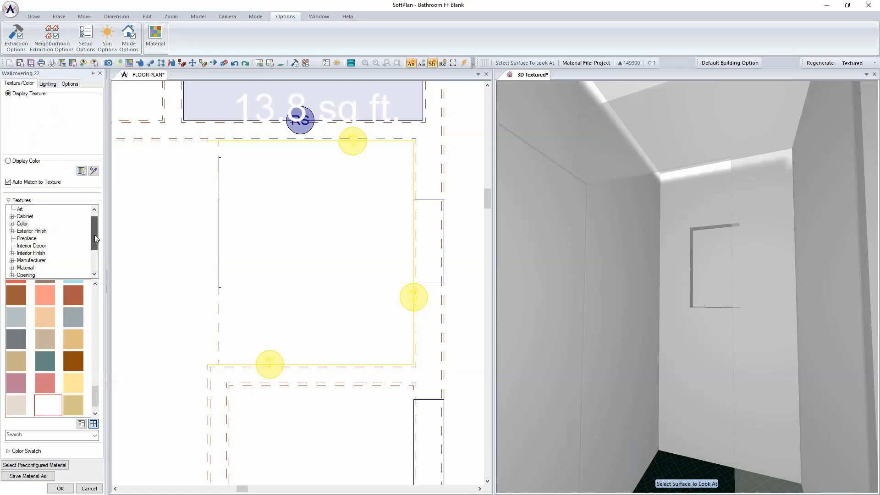
left_click(12, 261)
left_click_drag(94, 244, 95, 252)
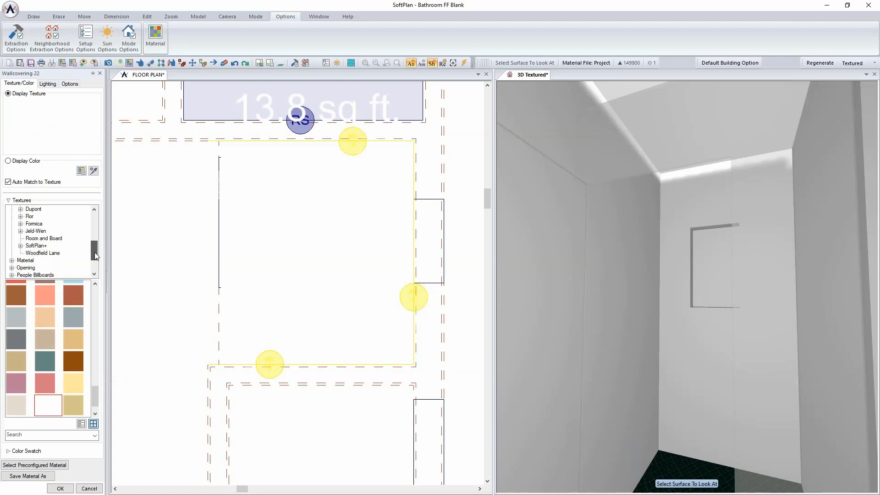
left_click(20, 246)
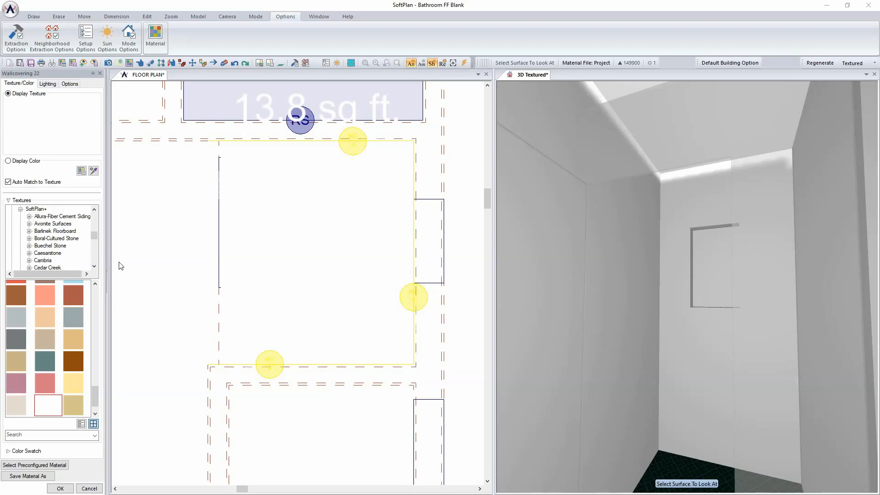
left_click_drag(95, 236, 97, 250)
left_click(45, 246)
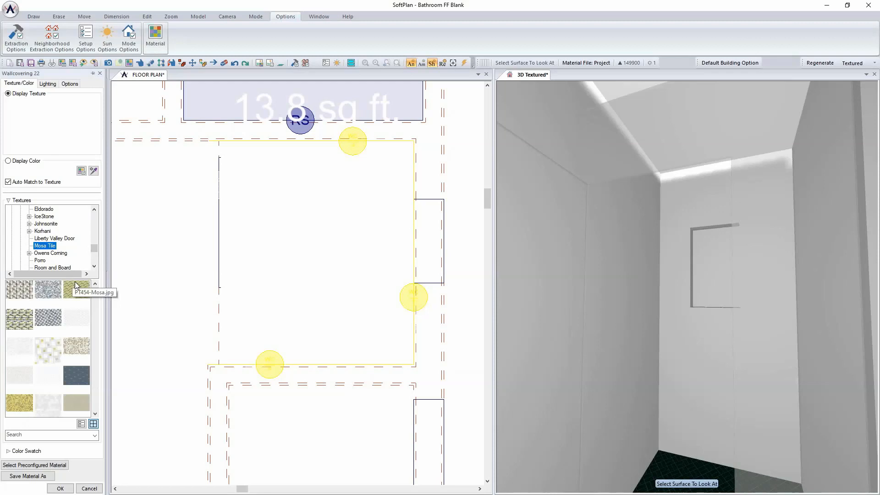
Try several multicolored mosaic and light-toned Mosa Tile textures on the shower's Wallcovering 22
left_click(19, 290)
left_click(44, 294)
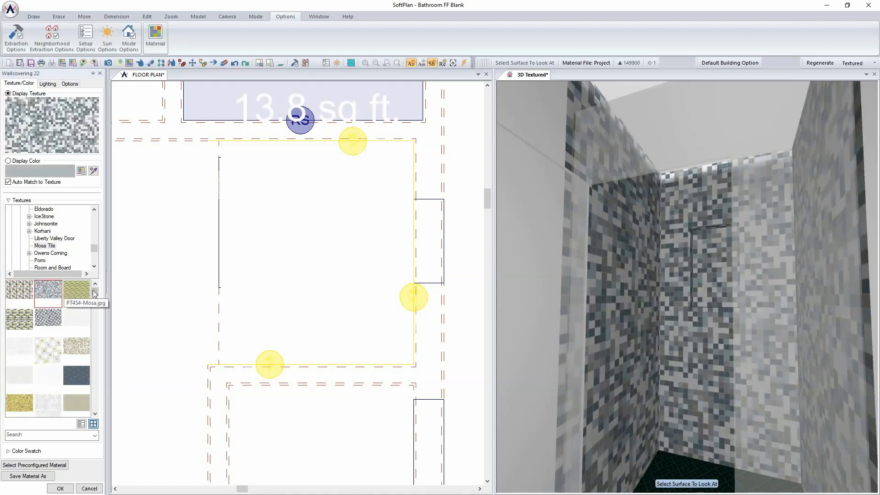
left_click(77, 291)
left_click(53, 323)
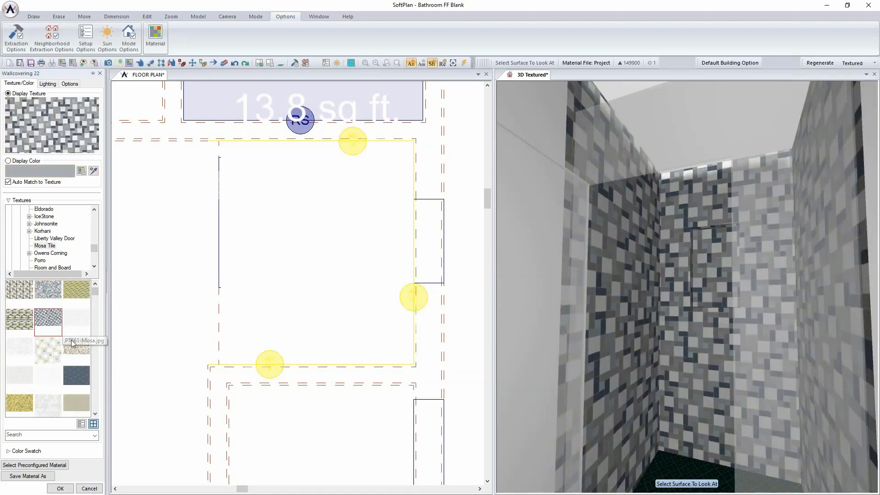
left_click(81, 324)
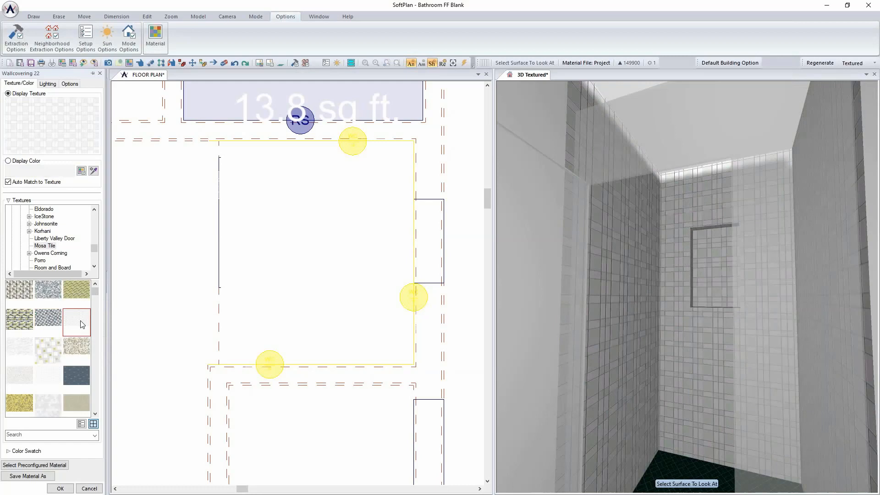
scroll(69, 357, "down", 1)
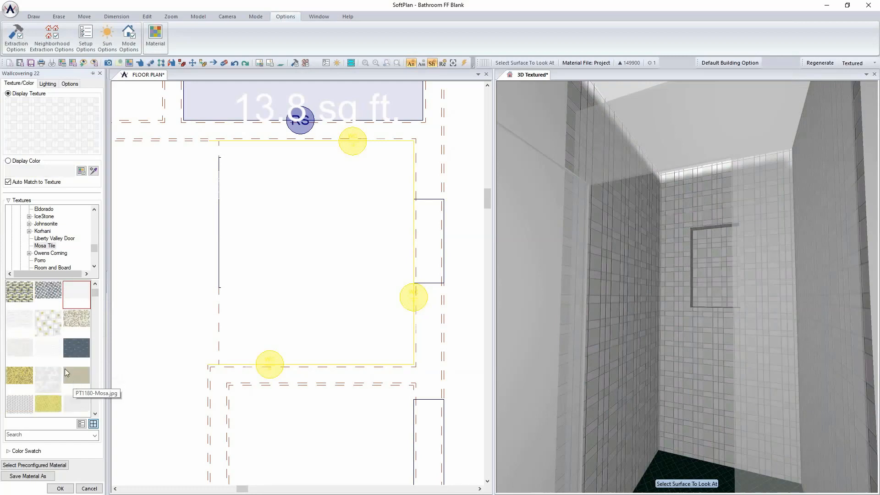
left_click(59, 356)
scroll(61, 356, "down", 1)
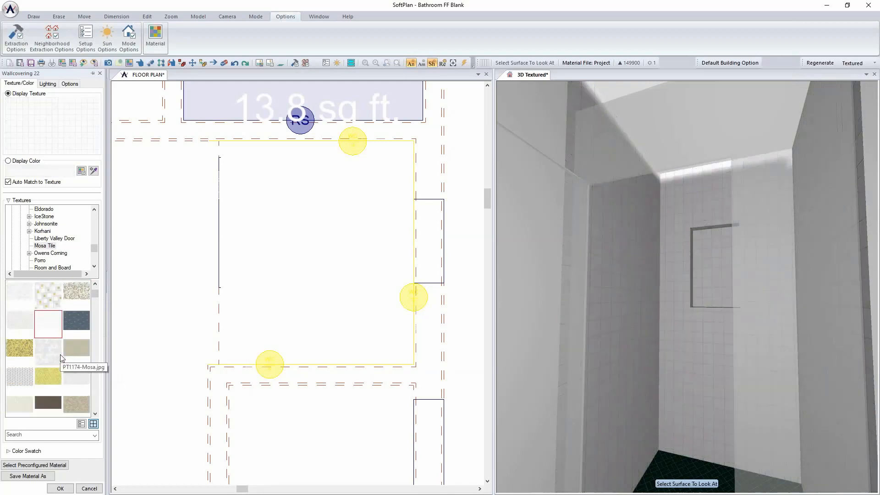
scroll(81, 363, "down", 3)
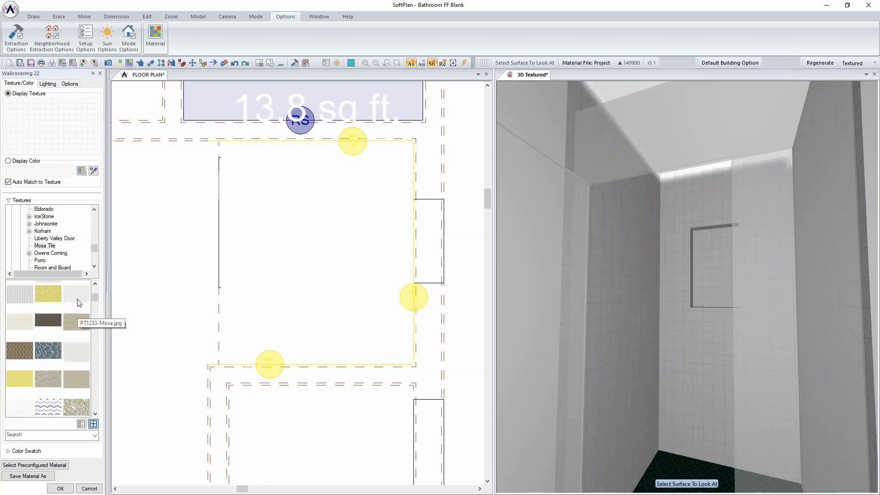
left_click(78, 307)
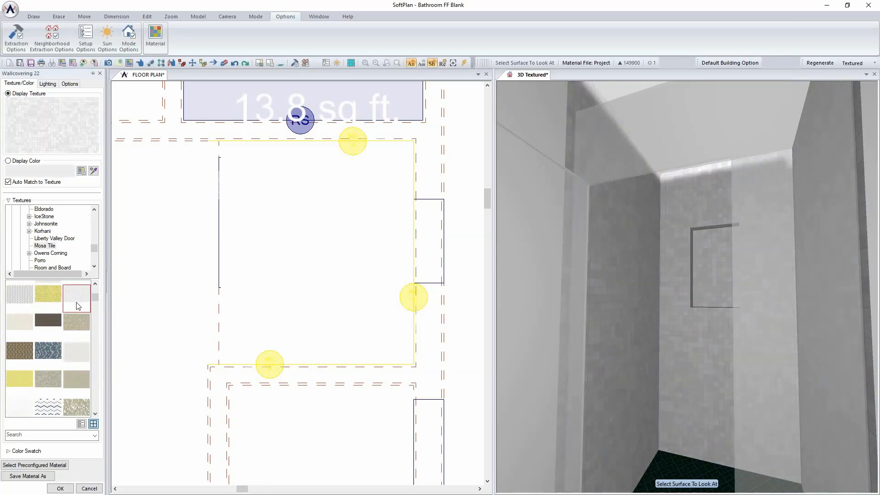
left_click(73, 350)
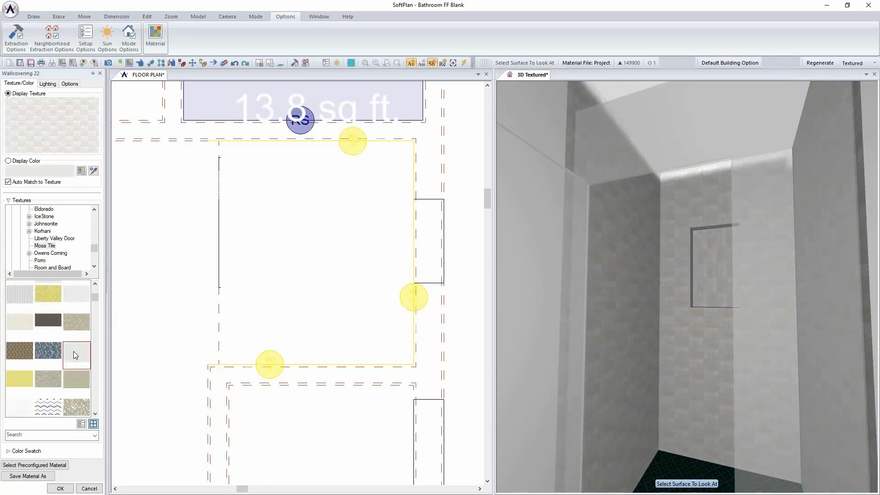
left_click(49, 380)
Apply the white Mosa Tile texture with staggered rectangular tiles to Wallcovering 22
scroll(49, 395, "down", 2)
left_click(23, 357)
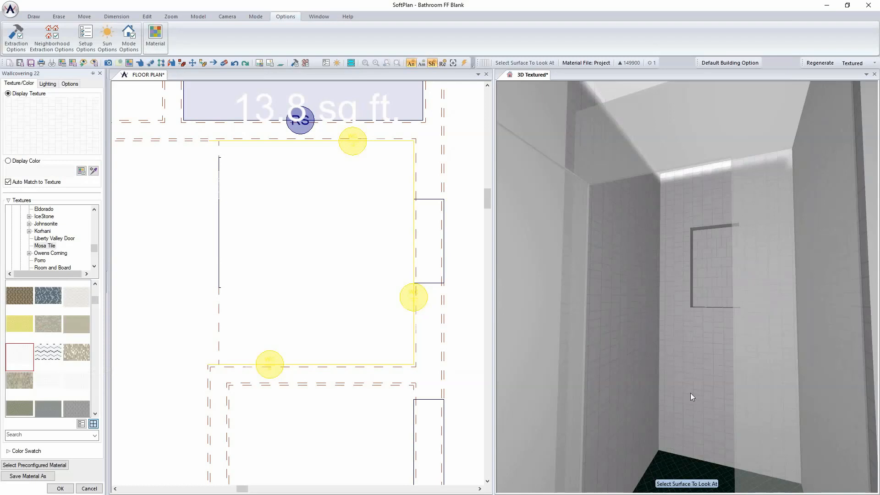
left_click(61, 488)
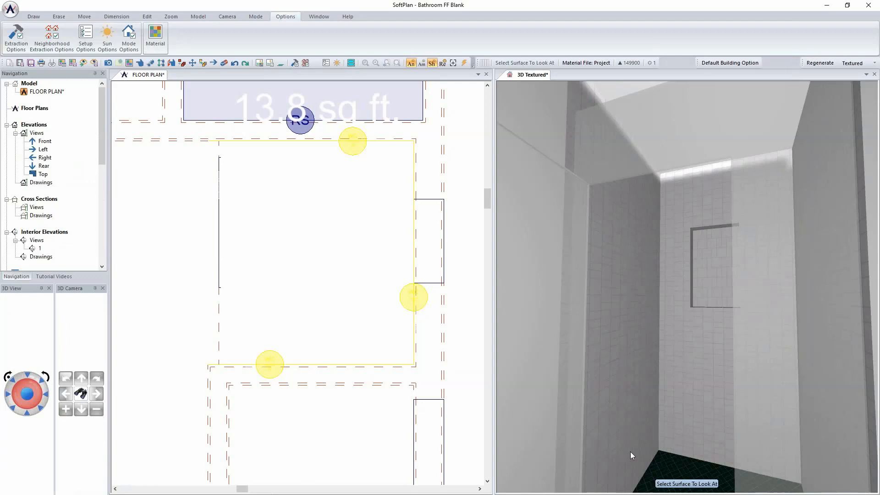
Open the Floor 15 surface for editing and browse to the SoftPlan+ manufacturer's Mosa Tile textures
right_click(681, 463)
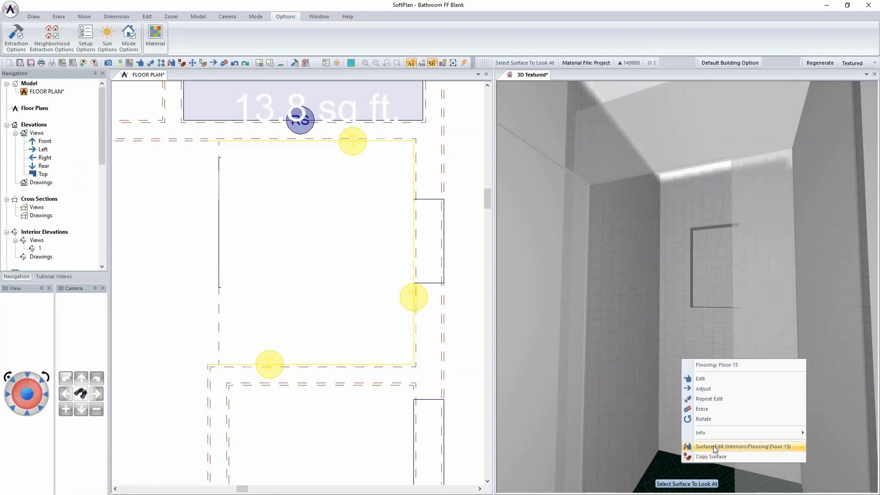
left_click(713, 446)
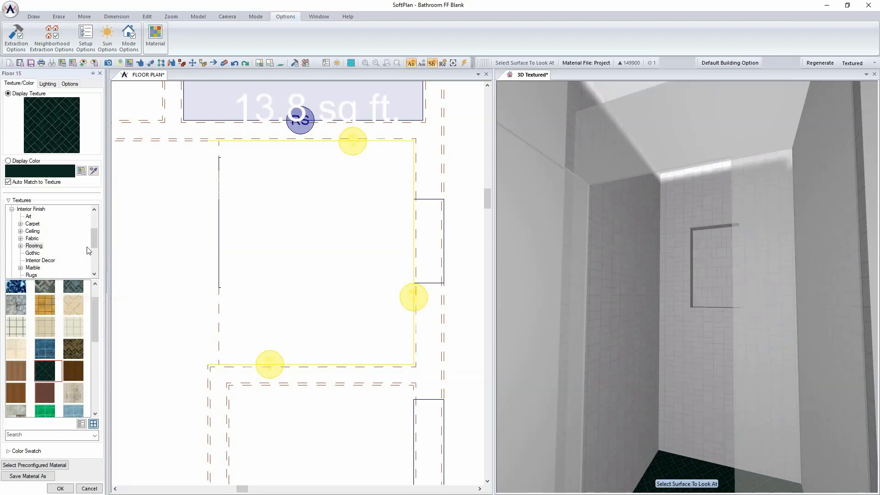
left_click_drag(93, 242, 93, 259)
left_click(12, 246)
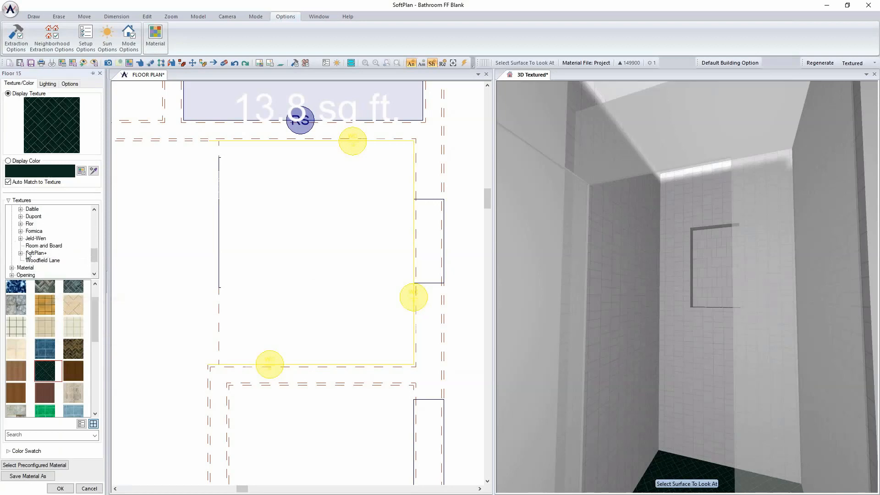
left_click(20, 259)
scroll(42, 227, "down", 1)
scroll(41, 227, "down", 8)
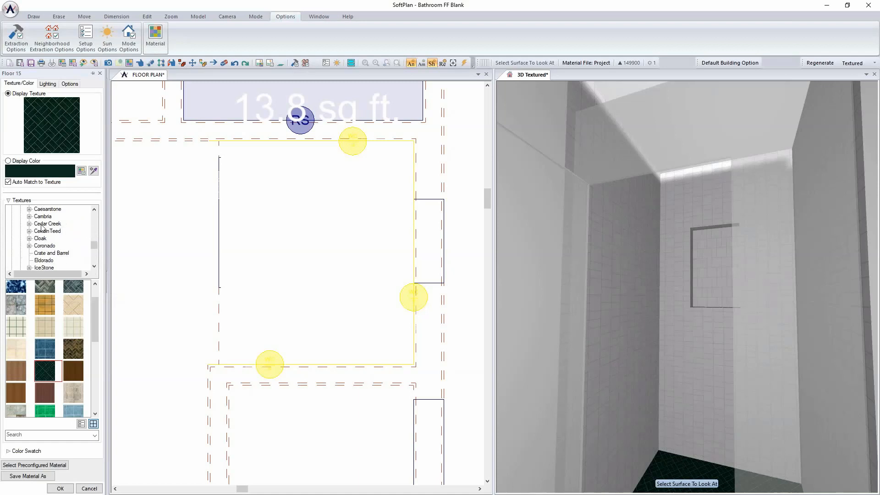
scroll(42, 227, "up", 7)
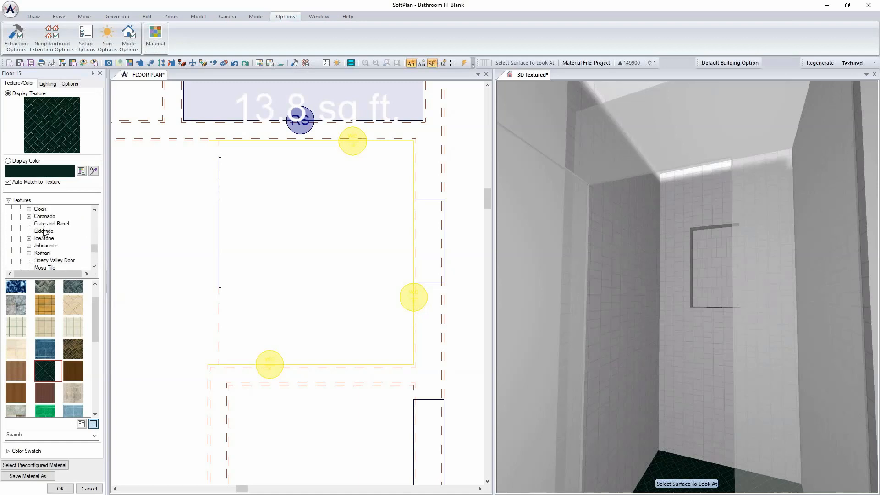
left_click(53, 267)
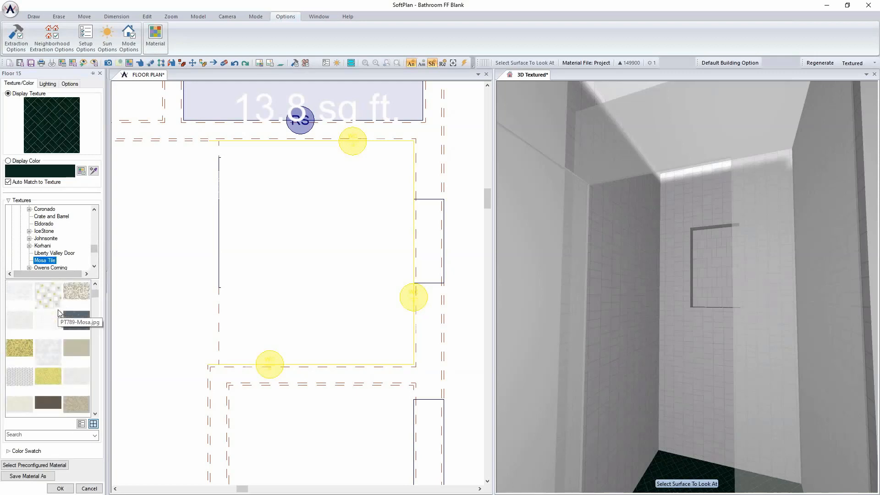
Try the white grid, pale mixed-block and gray brick-pattern Mosa Tile textures on Floor 15
left_click(59, 313)
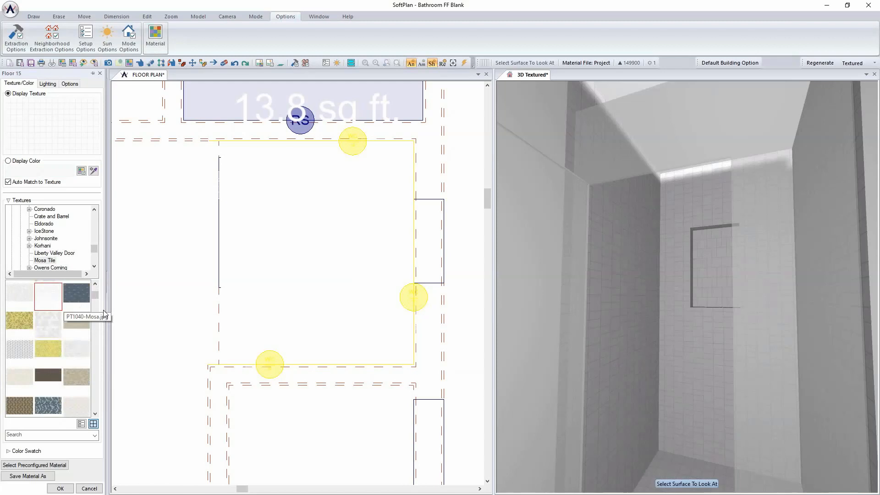
key("Down")
key("Down")
key("Down")
key("Down")
key("Down")
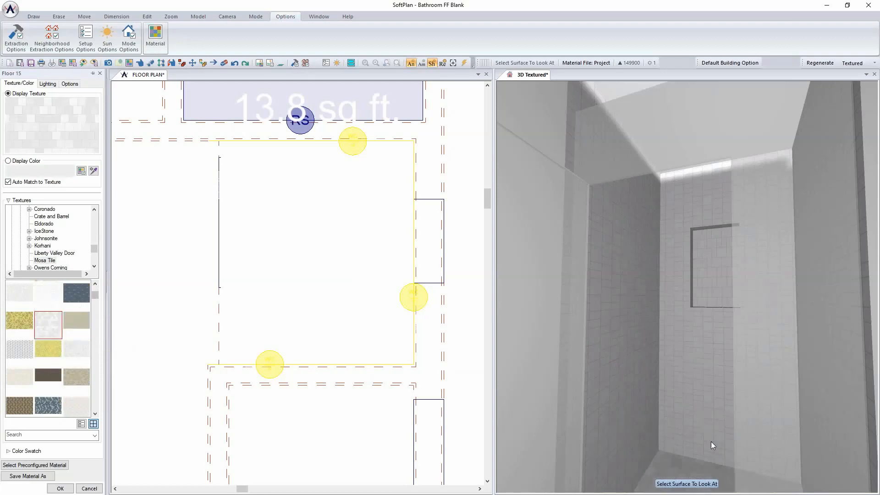
key("Down")
key("Down")
key("Down")
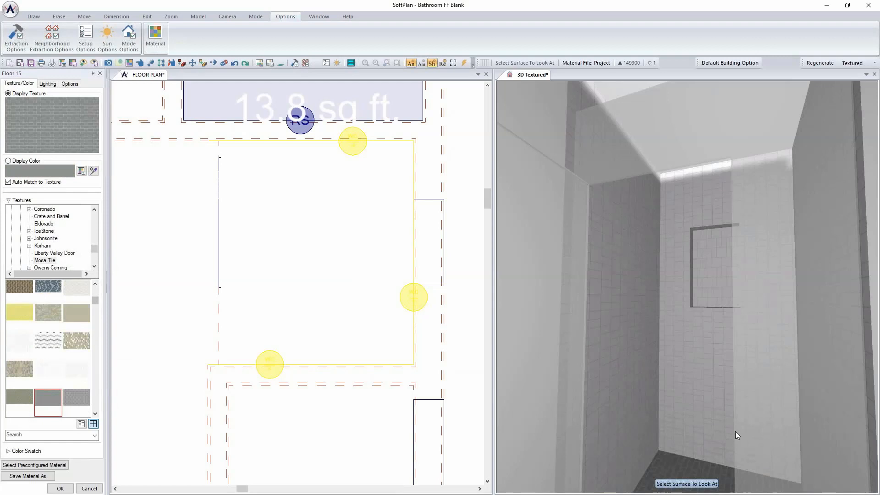
Try the olive, beige and pale mixed-block Mosa Tile textures on Floor 15
left_click(820, 373)
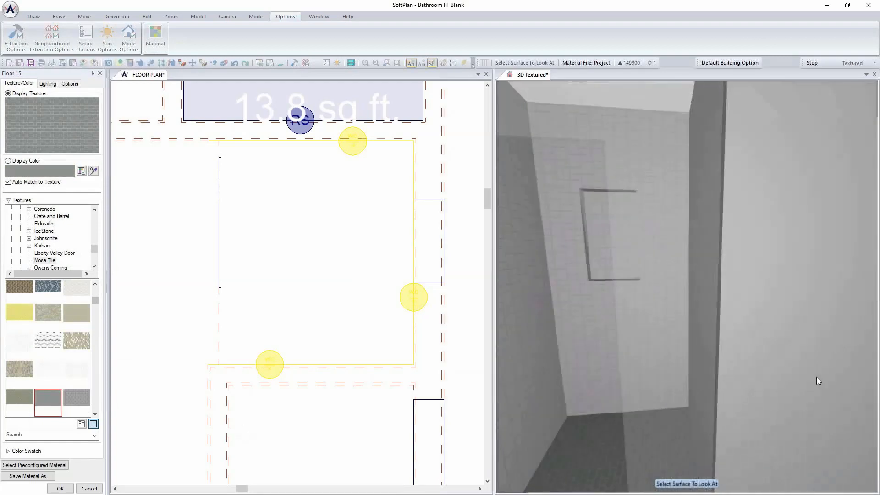
key("Down")
key("Down")
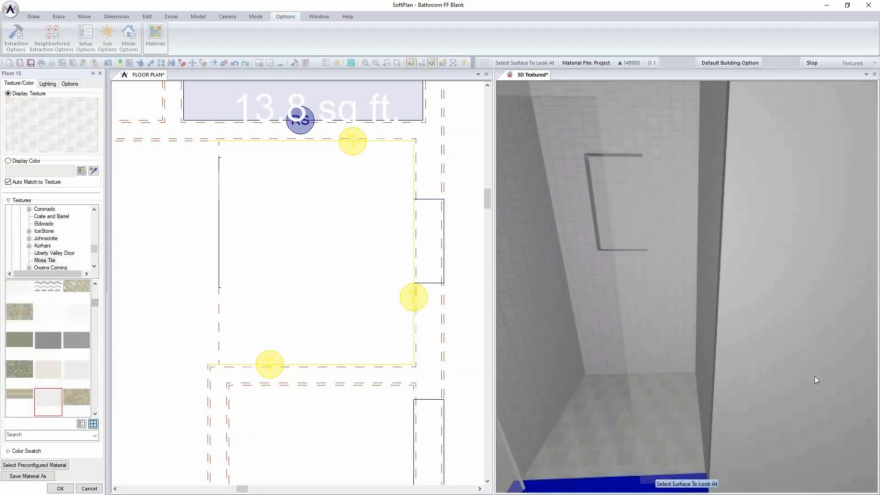
key("Up")
key("Up")
key("Left")
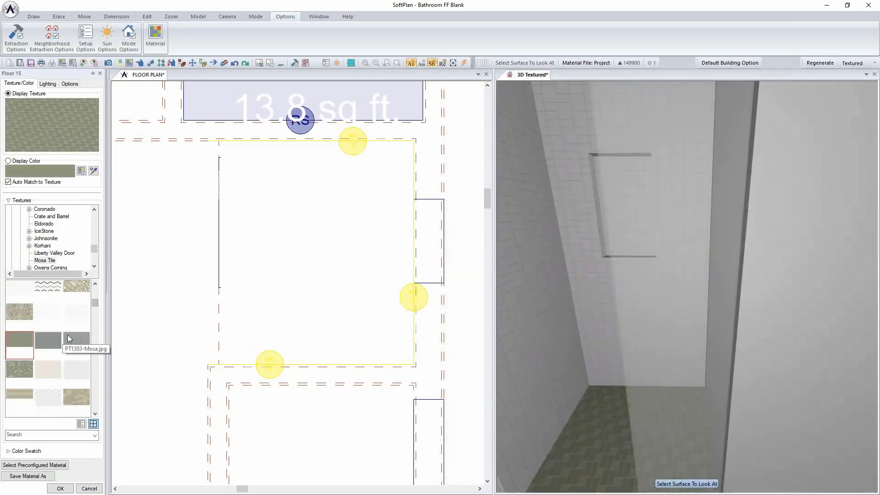
left_click(56, 376)
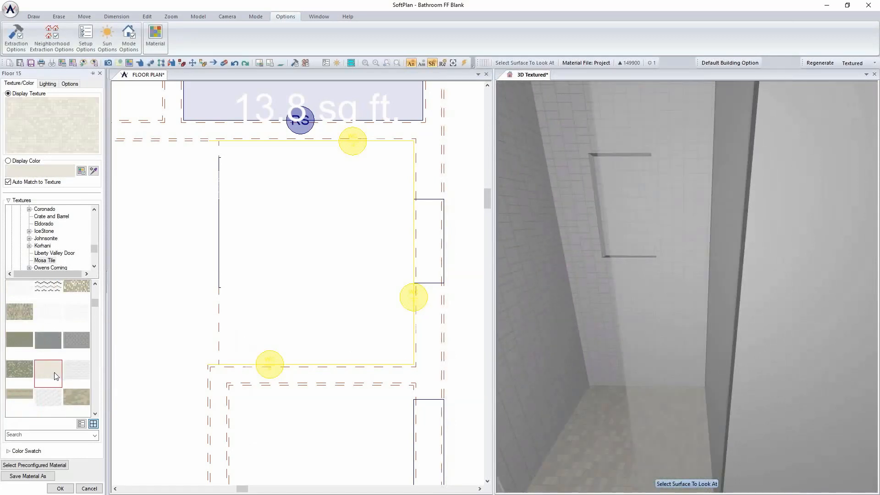
left_click(51, 395)
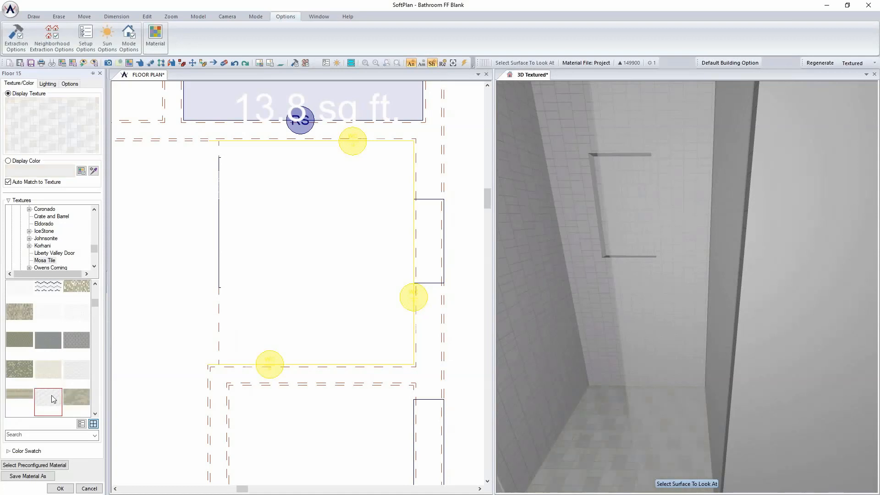
left_click(77, 378)
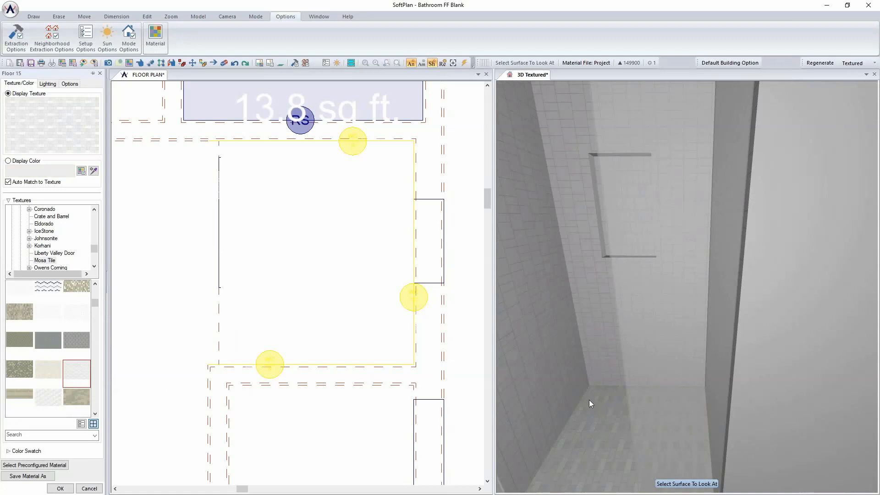
Apply the blue brick-pattern Mosa Tile texture to Floor 15 and accept the material change
scroll(49, 329, "up", 5)
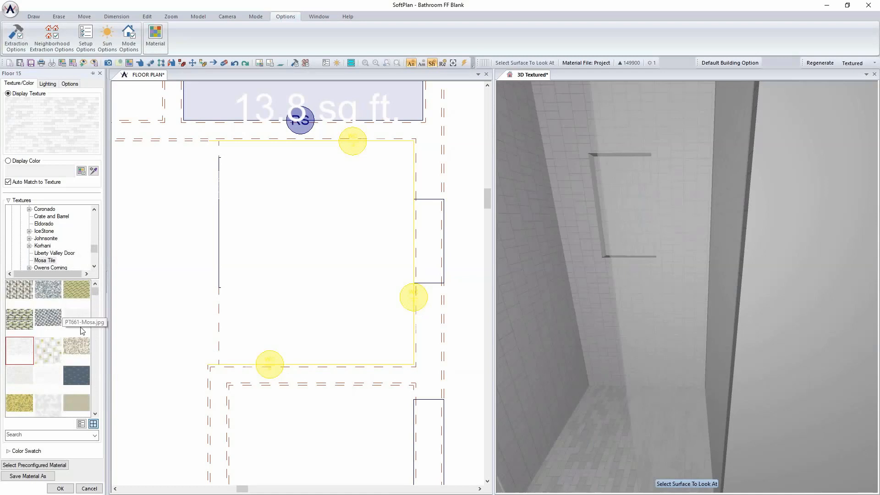
left_click(80, 320)
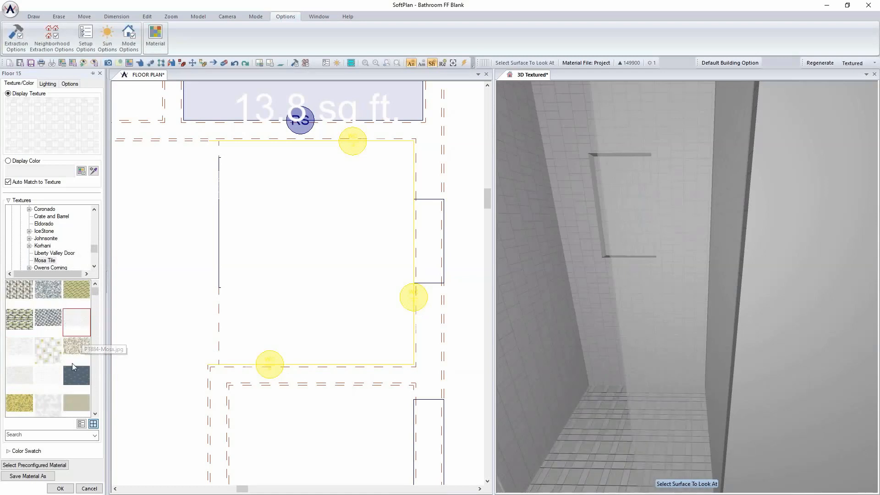
left_click(21, 351)
left_click(78, 375)
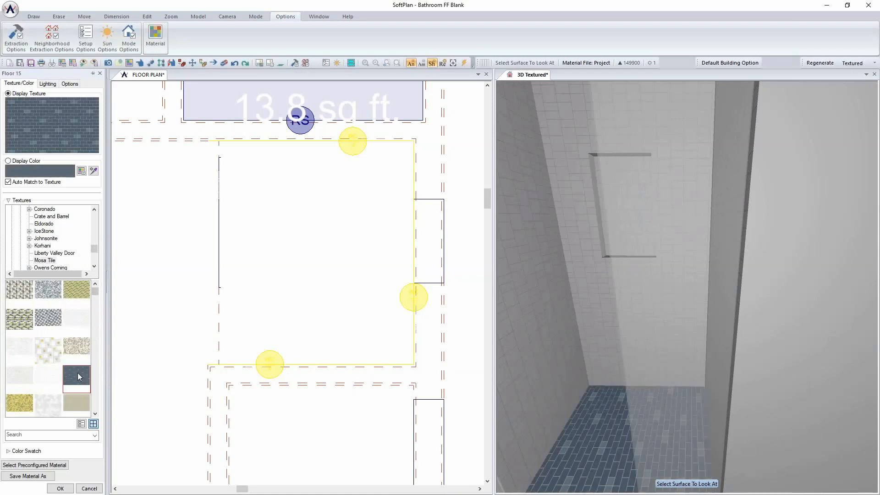
left_click(60, 488)
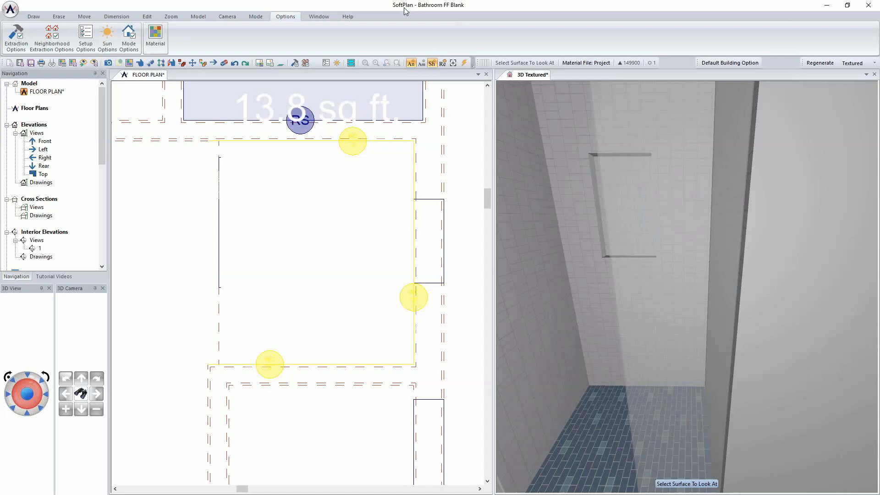
Switch the floor plan from Interior mode to Drawing mode
left_click(341, 221)
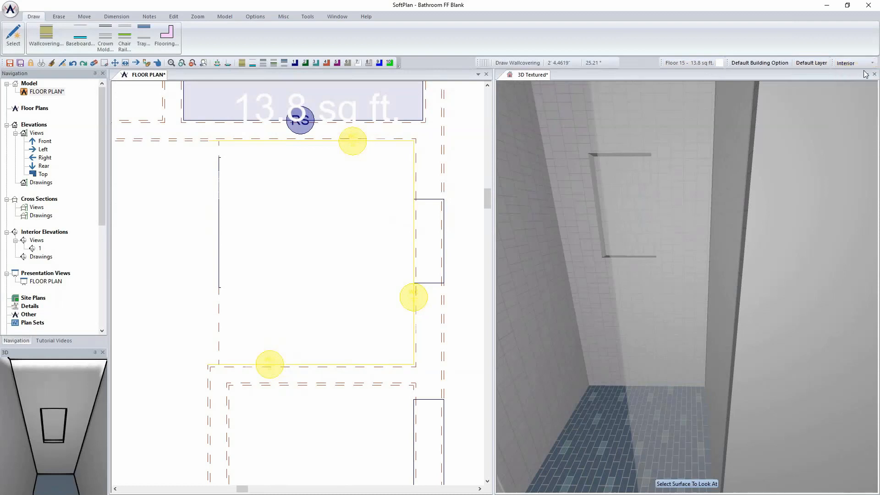
left_click(865, 64)
left_click(859, 73)
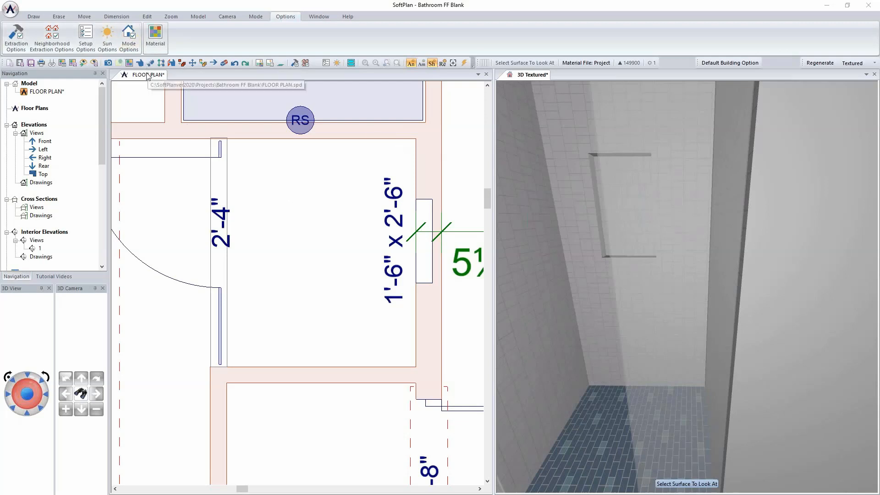
left_click(276, 194)
scroll(295, 197, "up", 5)
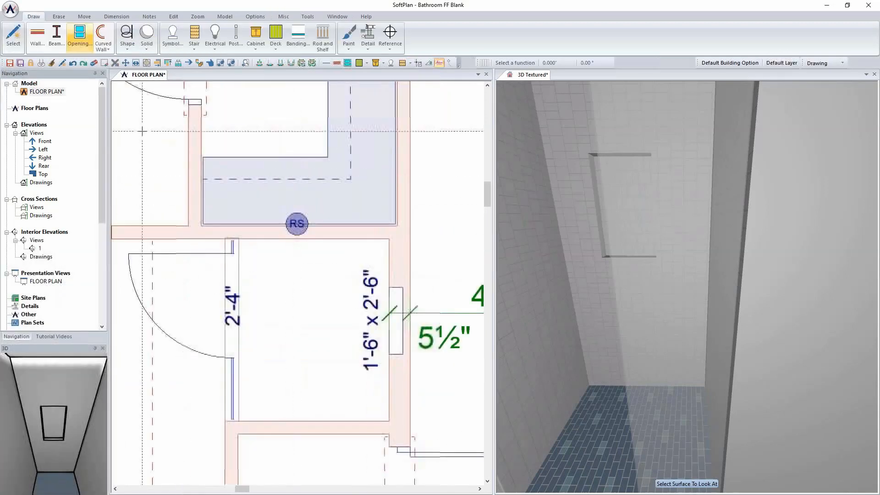
Search the symbol library for "brizo" and browse the manufacturer's collections from Baliza to Vuelo
left_click(172, 40)
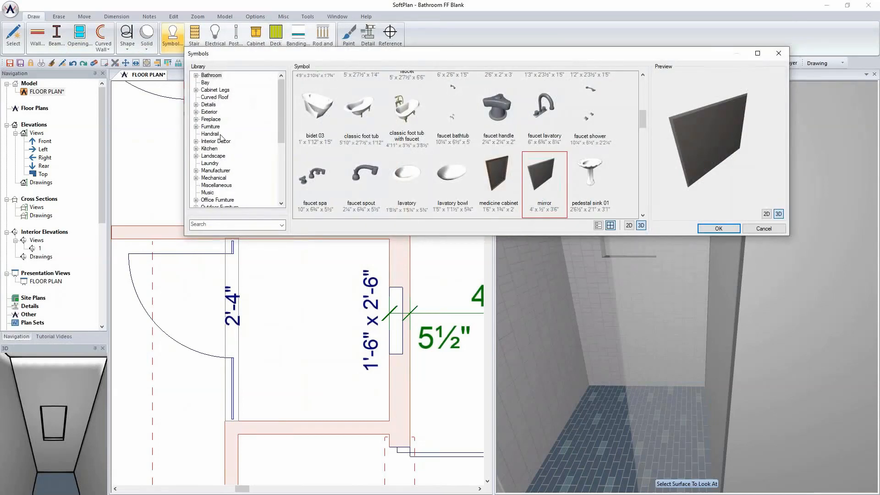
left_click(218, 223)
type("brizo")
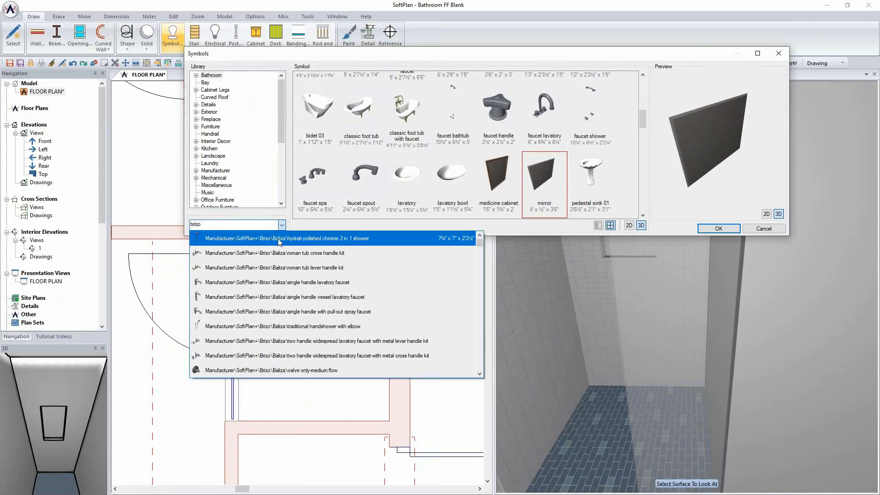
left_click(279, 239)
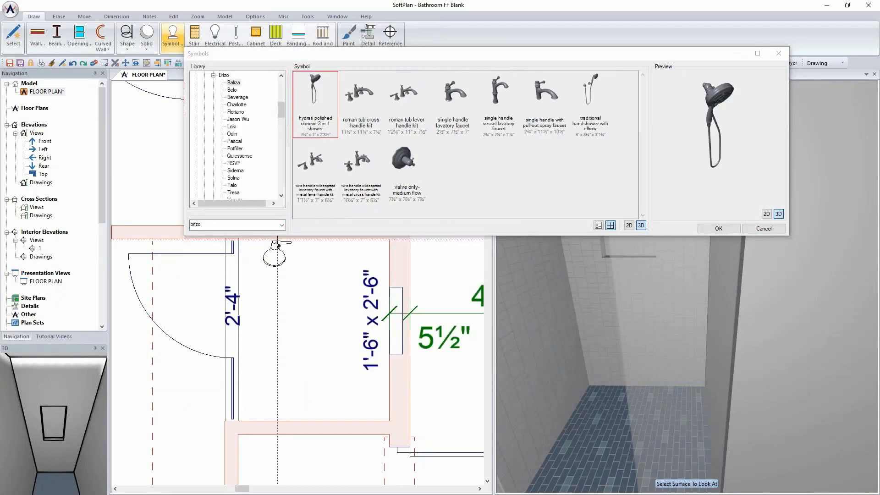
left_click(234, 84)
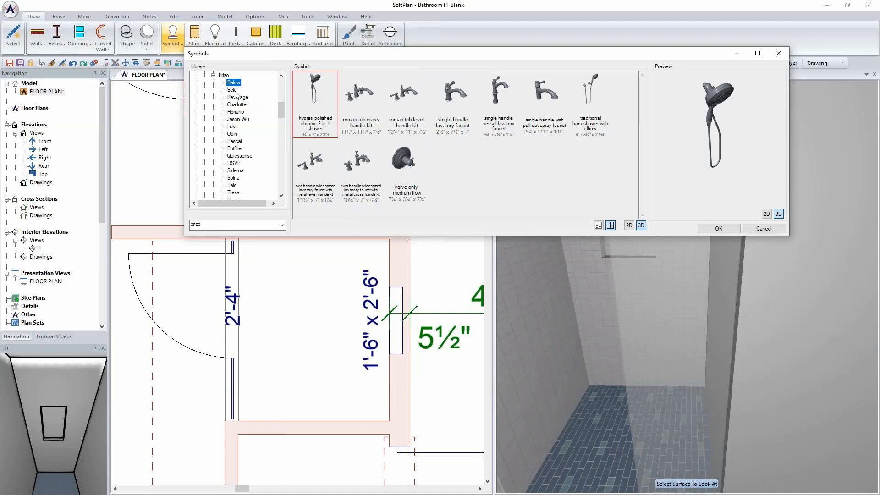
scroll(246, 142, "down", 2)
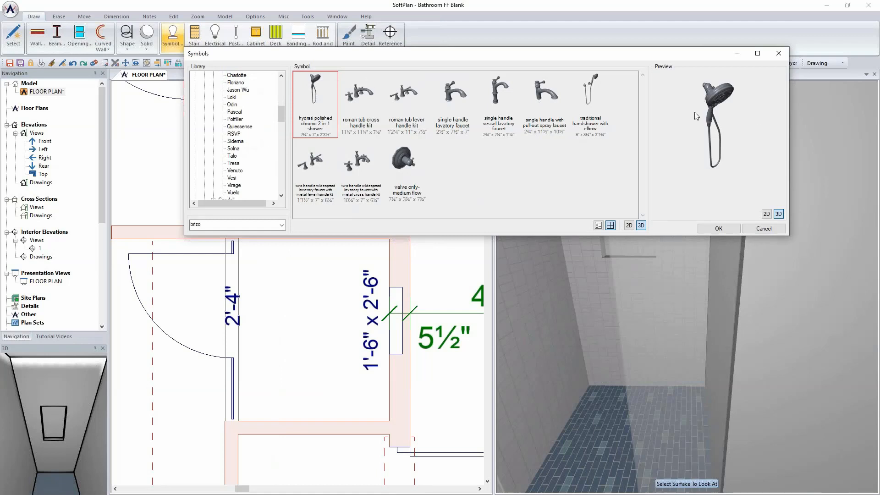
scroll(243, 116, "up", 2)
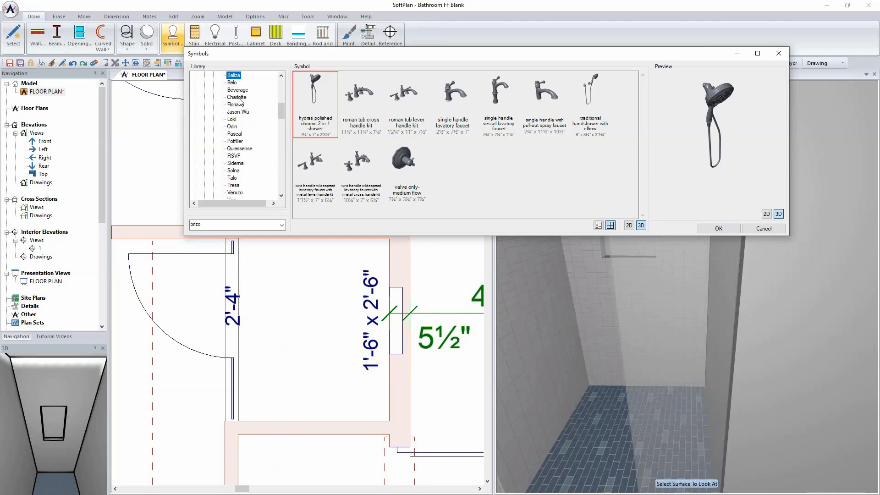
Place the chrome pressure balance shower trim from the Brizo RSVP collection on the shower wall backing onto the closet
left_click(234, 156)
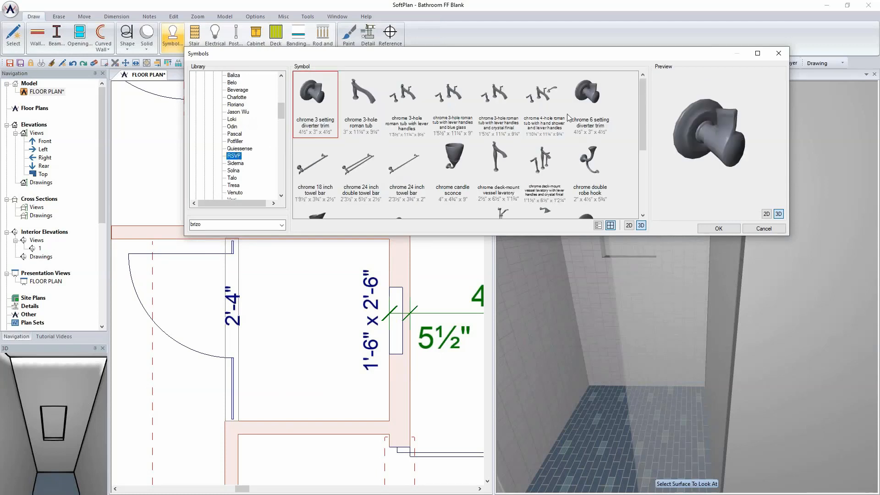
scroll(568, 133, "down", 2)
double_click(411, 153)
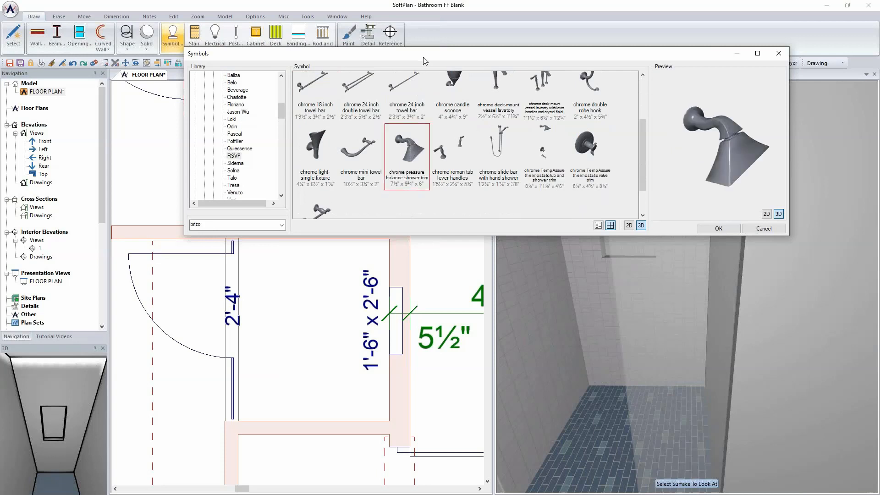
left_click(314, 246)
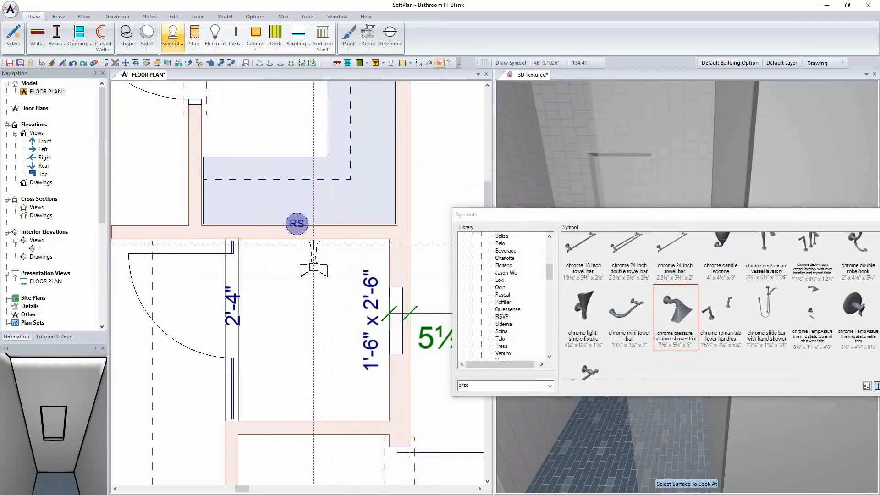
Place the RSVP chrome TempAssure thermostatic valve trim on the same wall, in line with the shower head
scroll(716, 307, "up", 1)
double_click(860, 331)
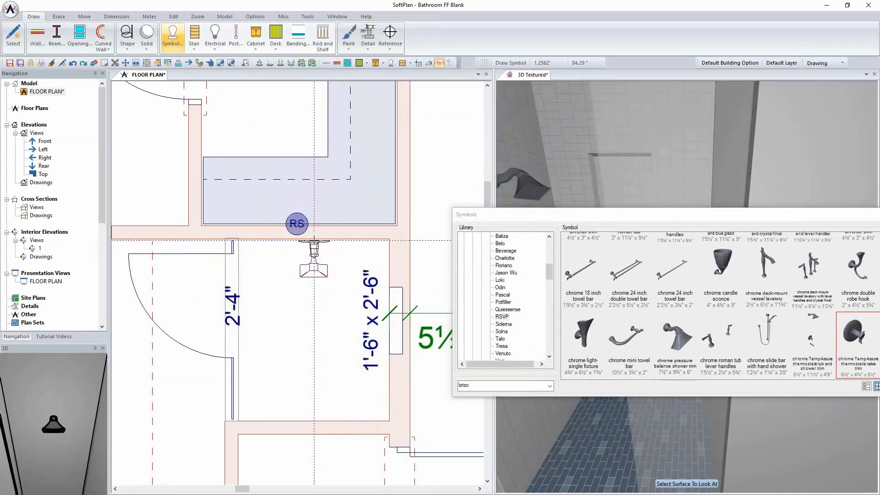
left_click(313, 245)
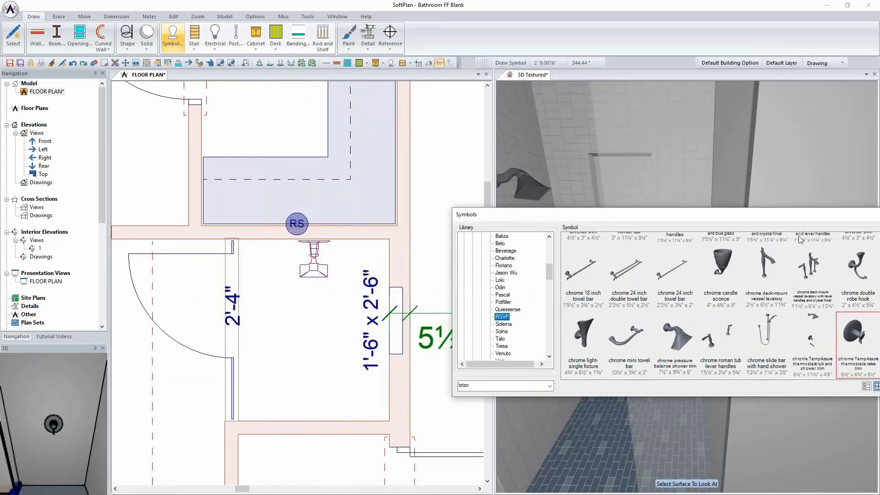
Examine the placed shower head and valve trim in the 3D view, along with the room between vanity and shower
left_click(780, 362)
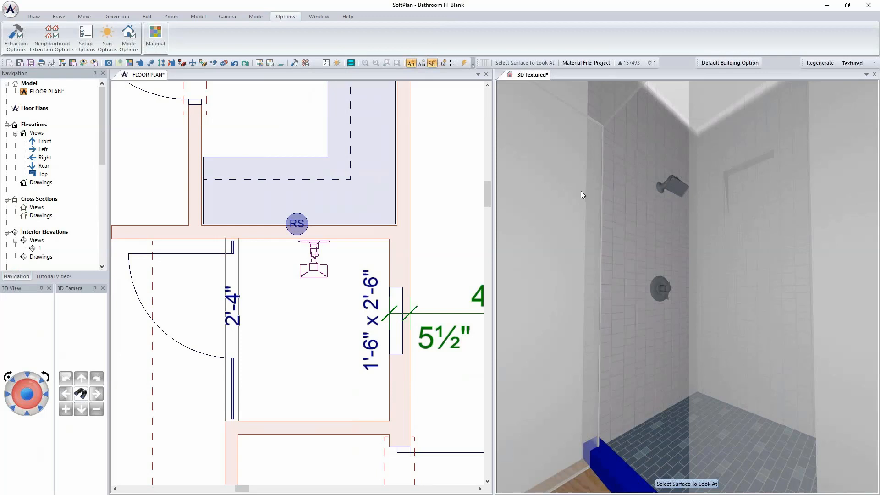
scroll(581, 191, "down", 3)
middle_click_drag(519, 298, 518, 317)
scroll(518, 319, "down", 3)
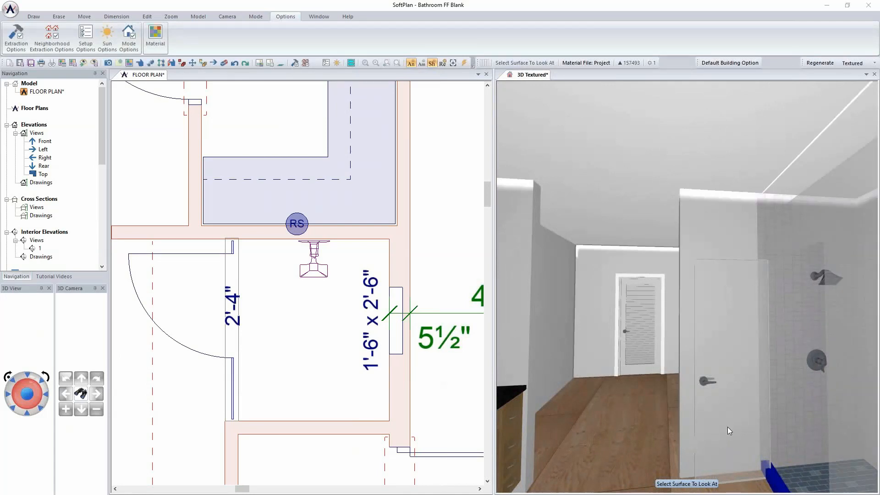
scroll(727, 425, "down", 3)
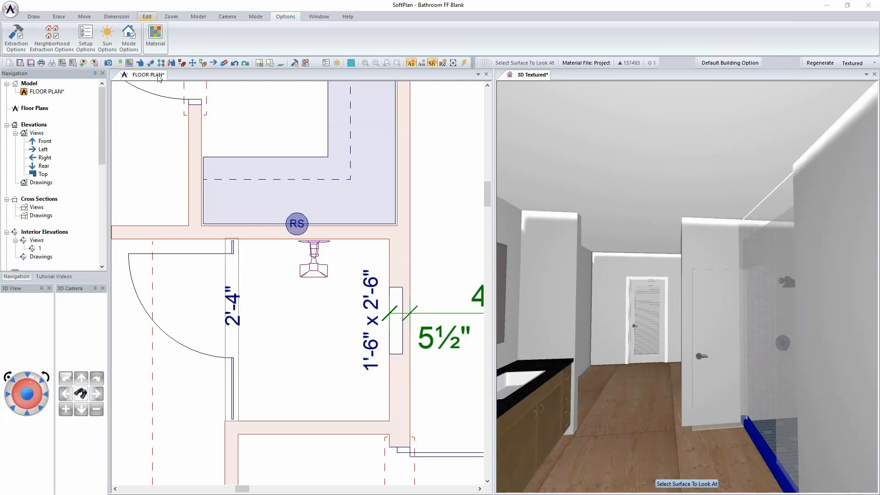
Return to the floor plan and change its mode to Interior
left_click(856, 67)
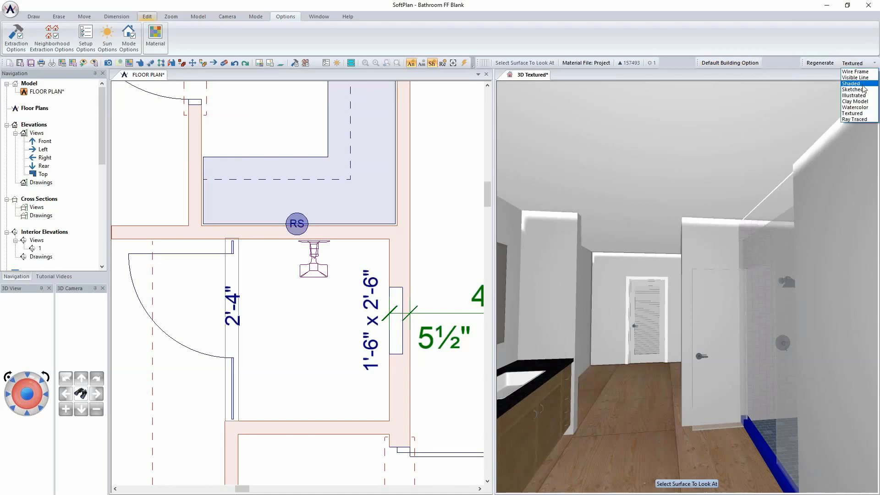
left_click(149, 74)
left_click(557, 86)
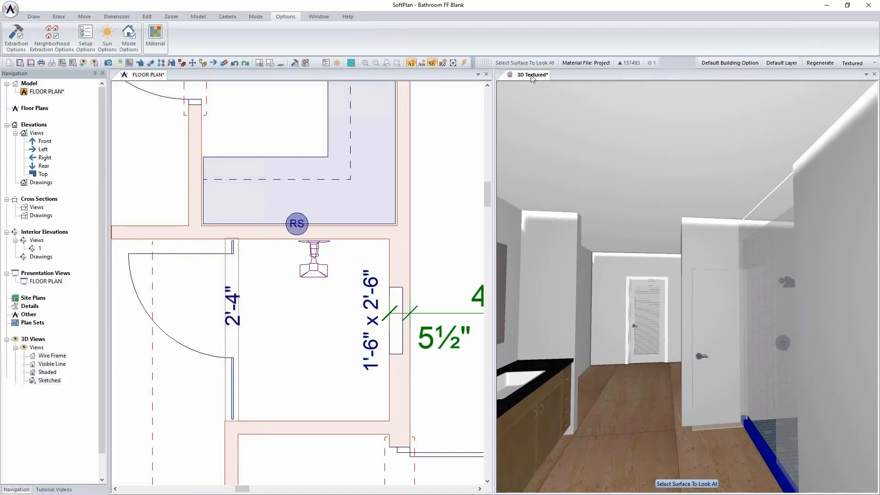
left_click(262, 78)
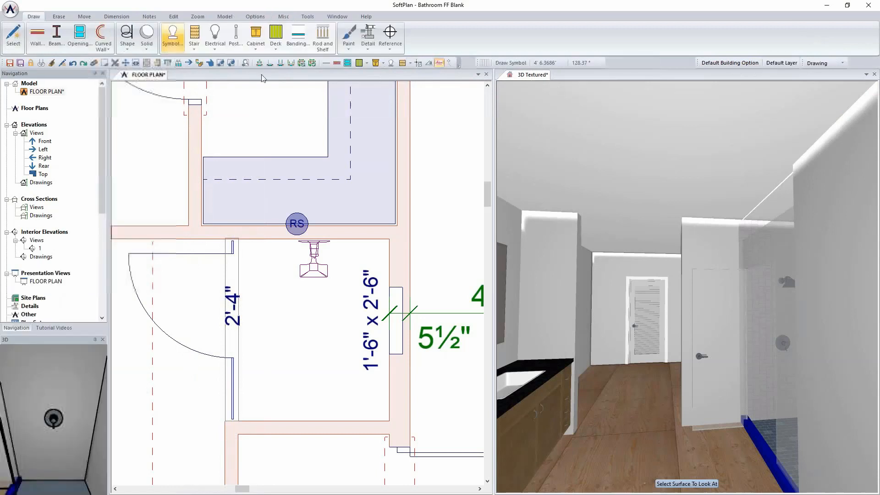
left_click(831, 64)
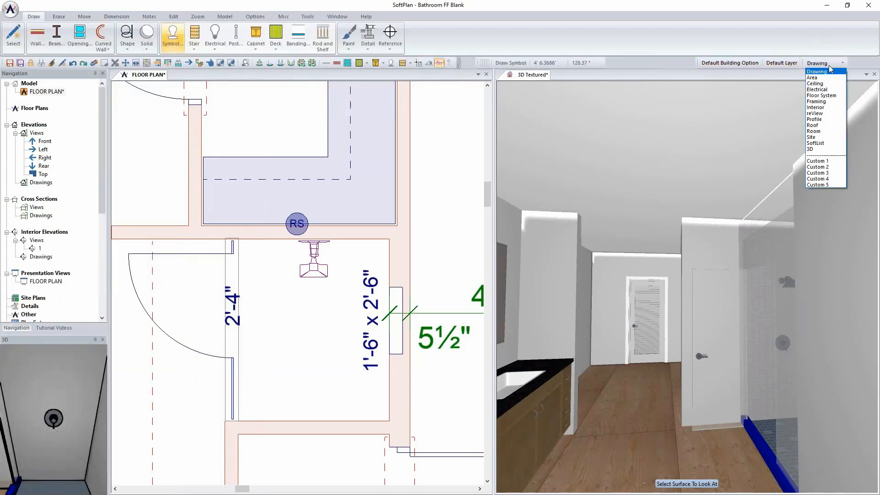
left_click(828, 107)
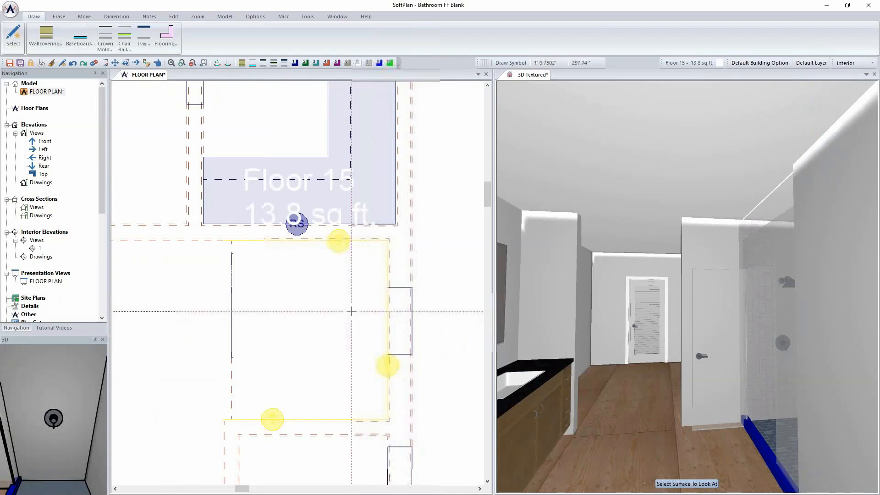
Consult the Bathroom B.jpg reference image for the room's finishes, minimize it and return to the full bathroom plan
scroll(403, 230, "down", 3)
scroll(402, 230, "down", 2)
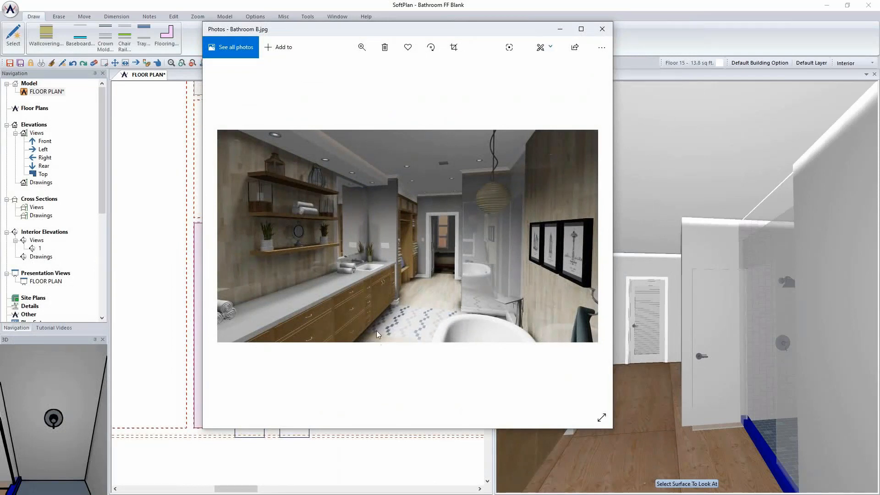
left_click(560, 29)
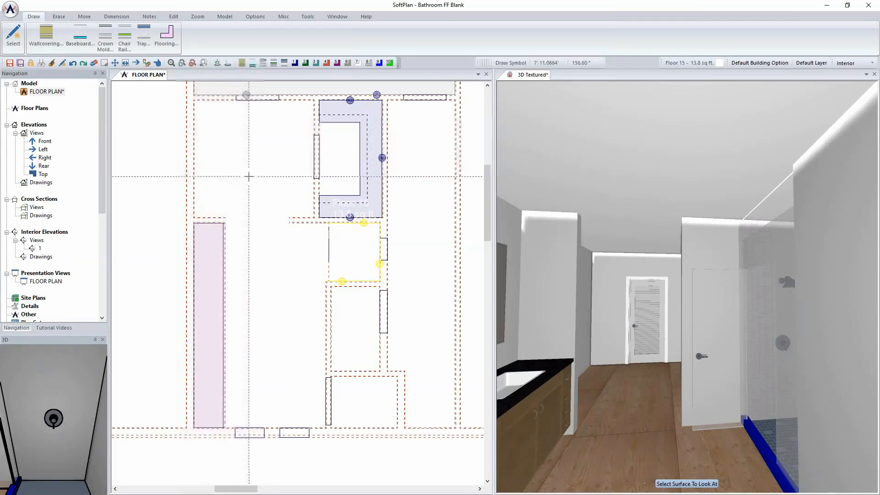
scroll(224, 172, "down", 1)
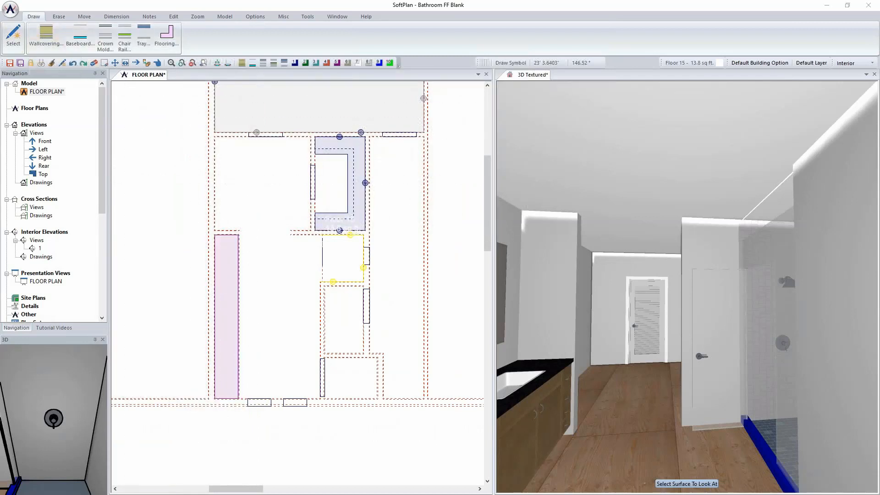
Trace Floor 14 flooring manually over the full rectangular room to the left of the closet, following its four corners
left_click(80, 34)
left_click(177, 39)
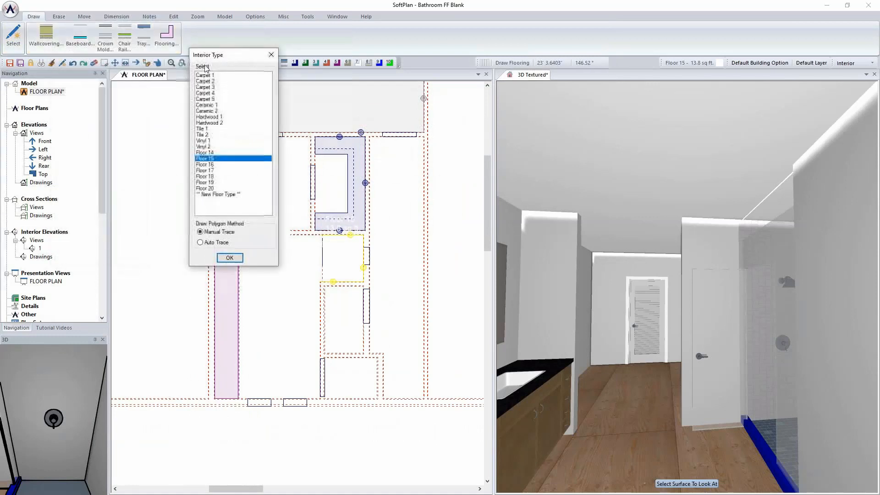
left_click(215, 153)
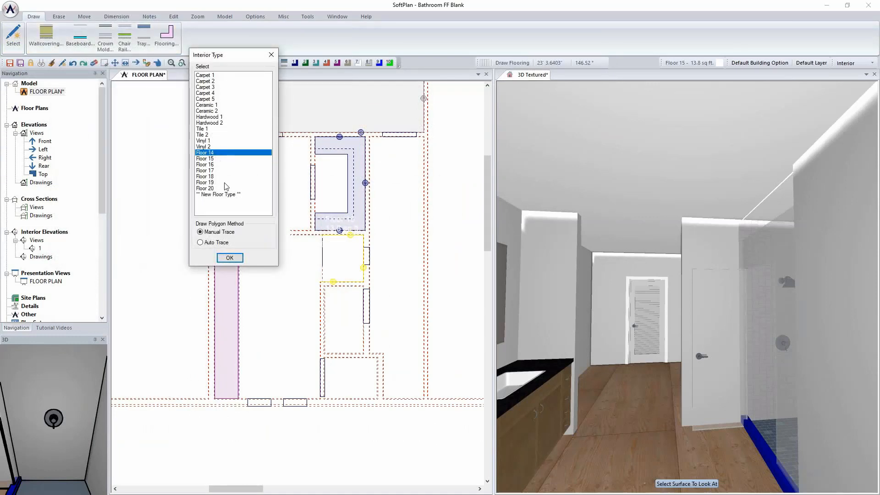
left_click(230, 258)
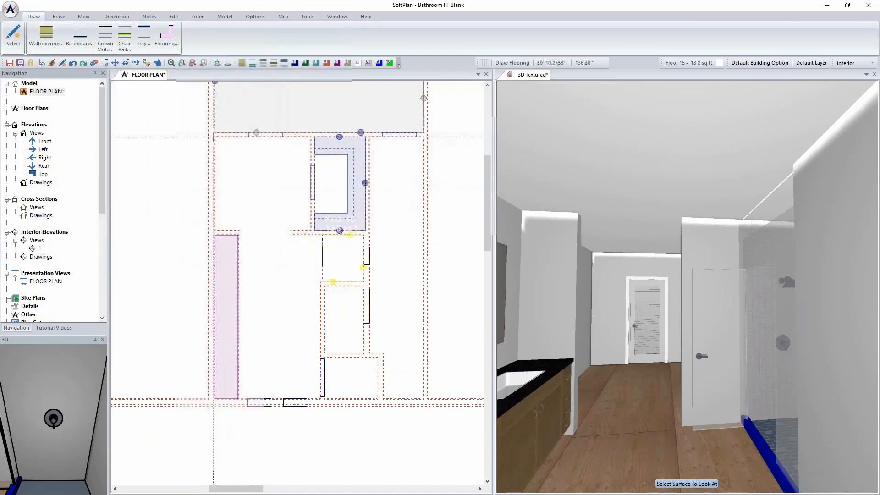
left_click(214, 229)
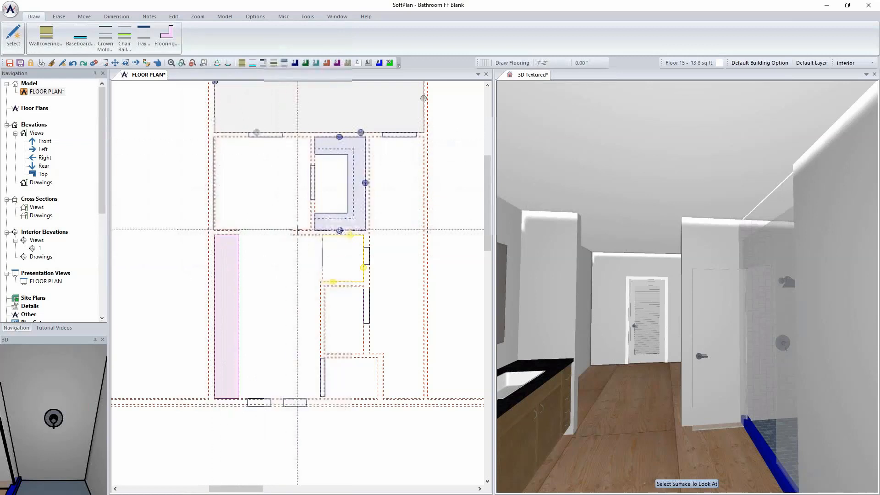
left_click(310, 229)
left_click(310, 137)
left_click(215, 136)
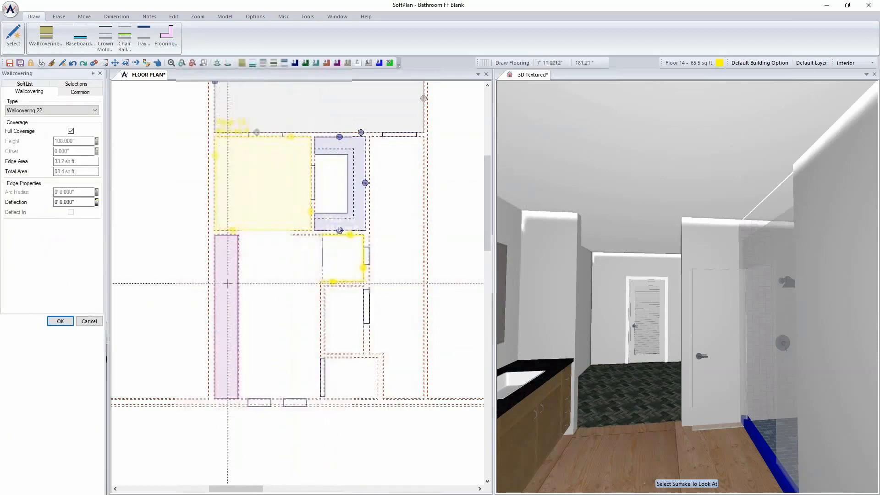
Trace a Floor 14 area of about 55.5 sq ft across the middle of the bathroom, from the vanity wall to the opposite wall
scroll(297, 282, "up", 1)
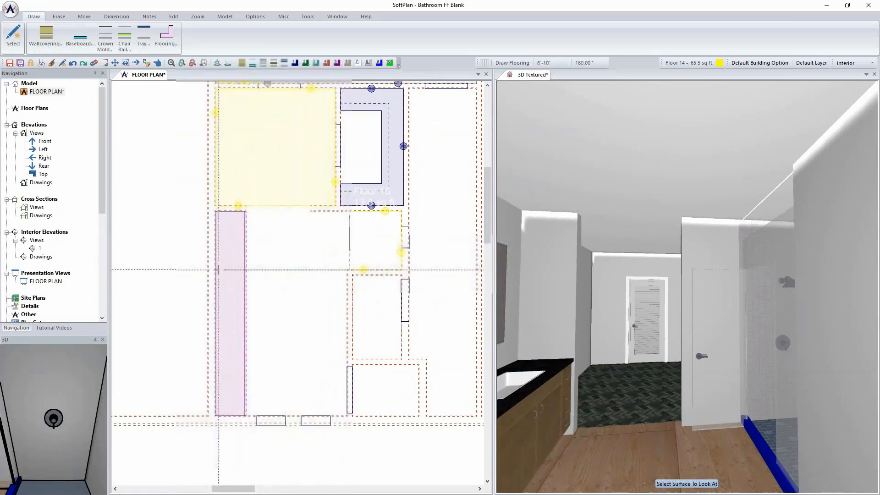
left_click(213, 270)
left_click(214, 360)
left_click(347, 360)
left_click(347, 270)
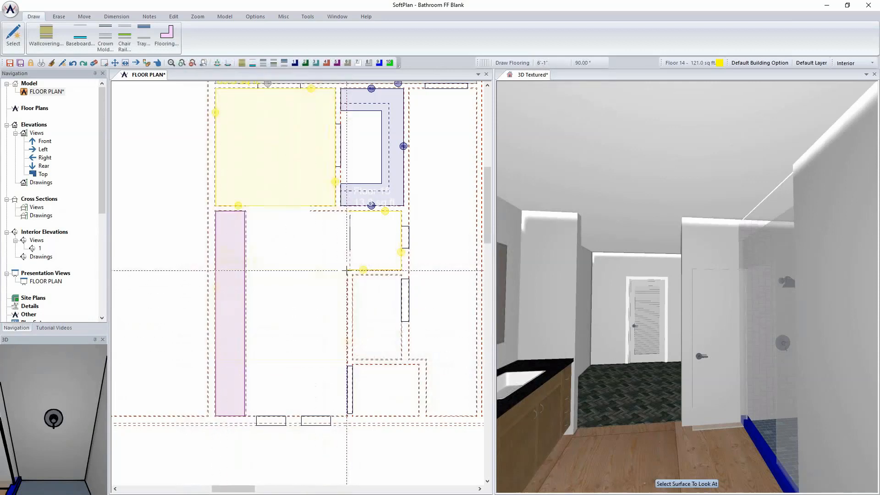
left_click(617, 366)
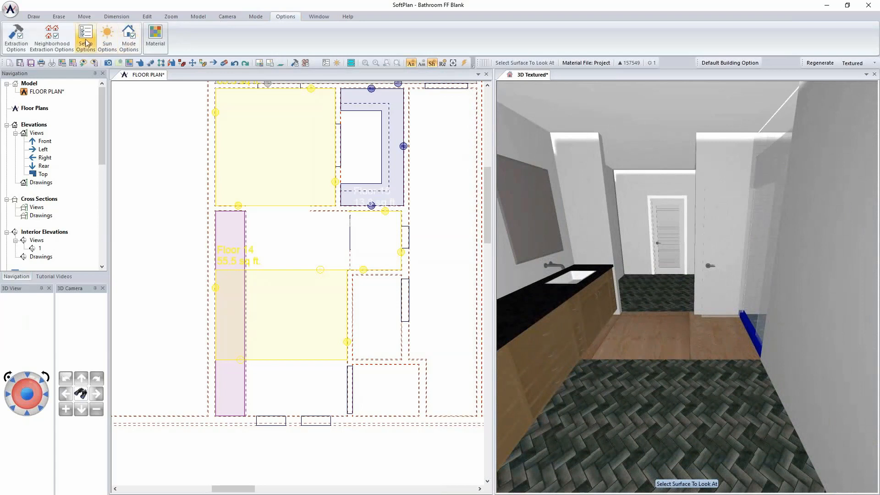
Trace a Ceramic 1 flooring strip of about 36.8 sq ft between the vanity wall and the shower entrance
left_click(33, 17)
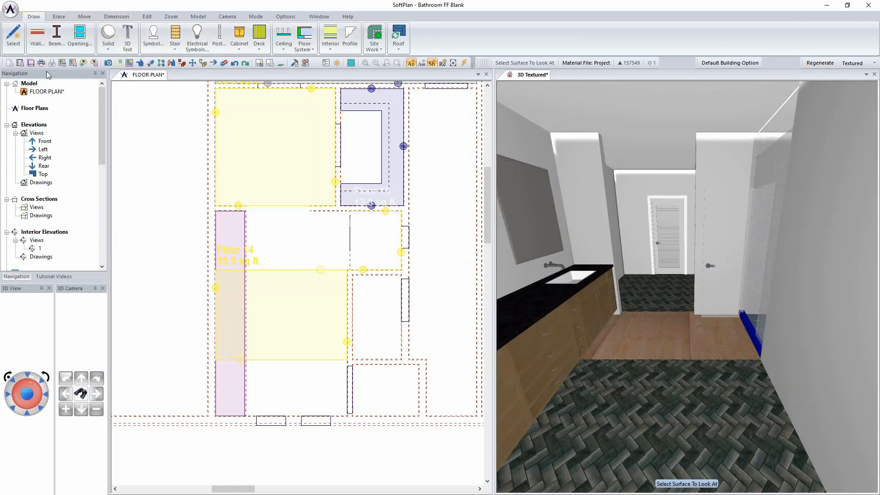
left_click(166, 36)
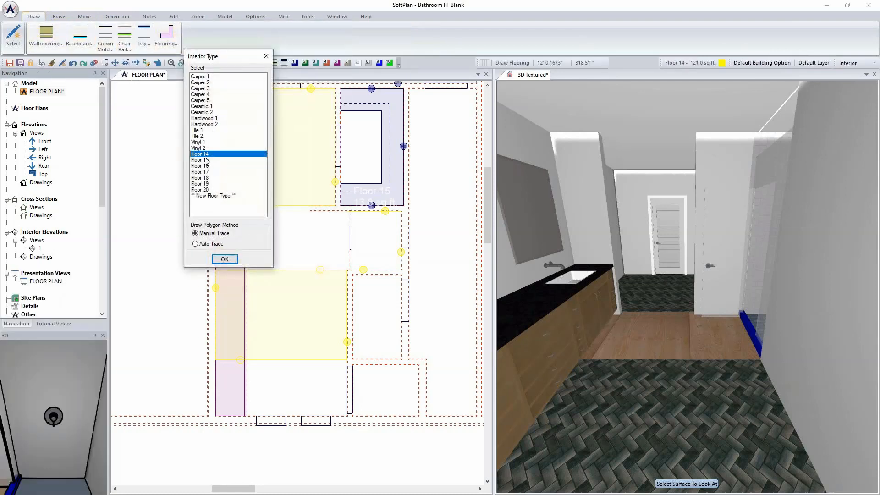
left_click(208, 108)
left_click(225, 259)
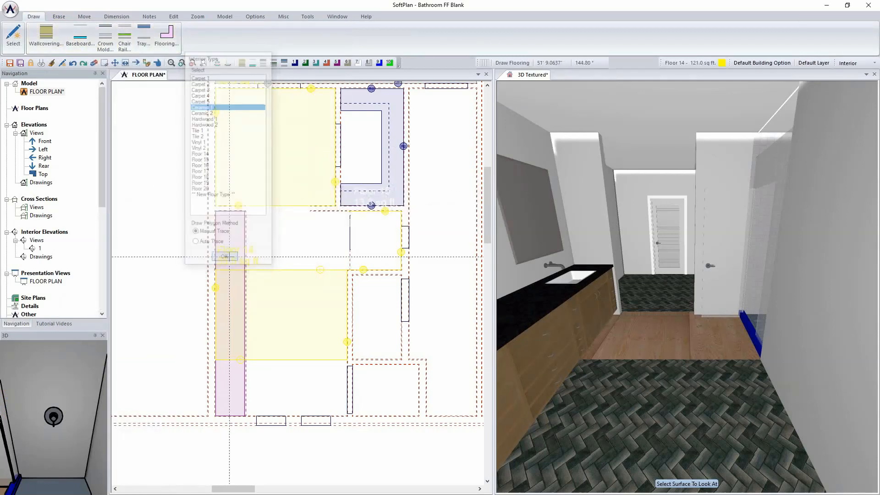
left_click(215, 211)
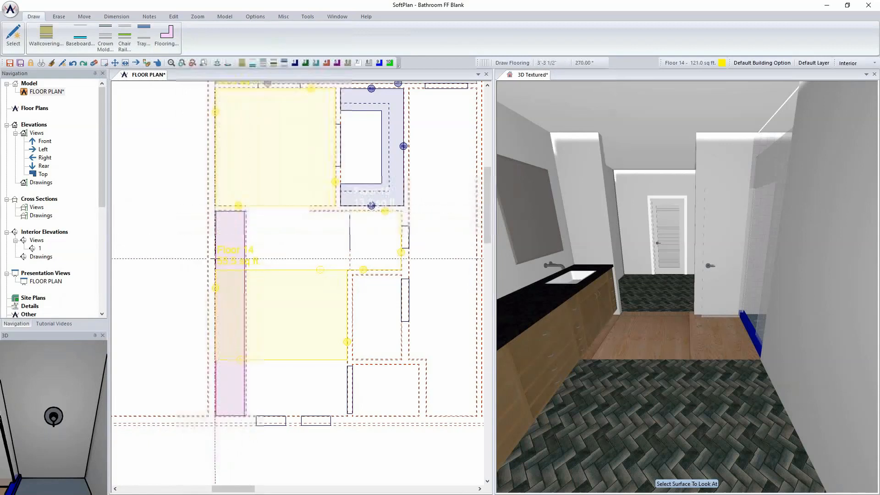
left_click(350, 270)
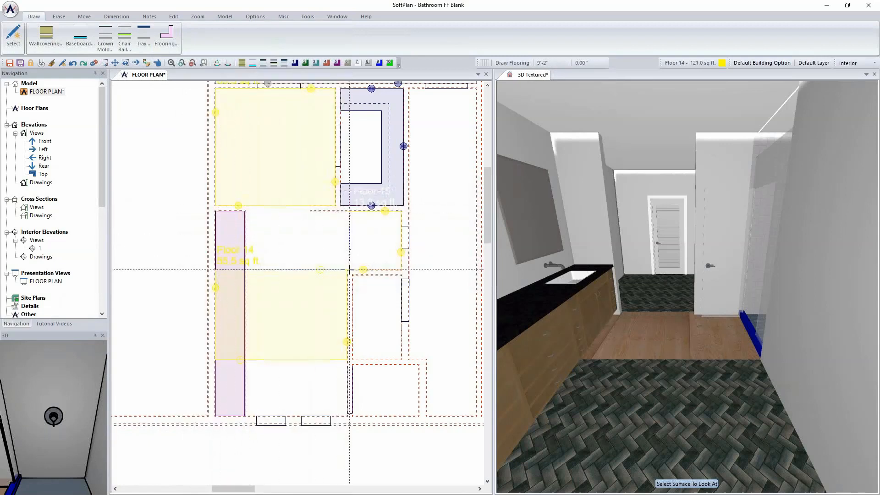
left_click(350, 210)
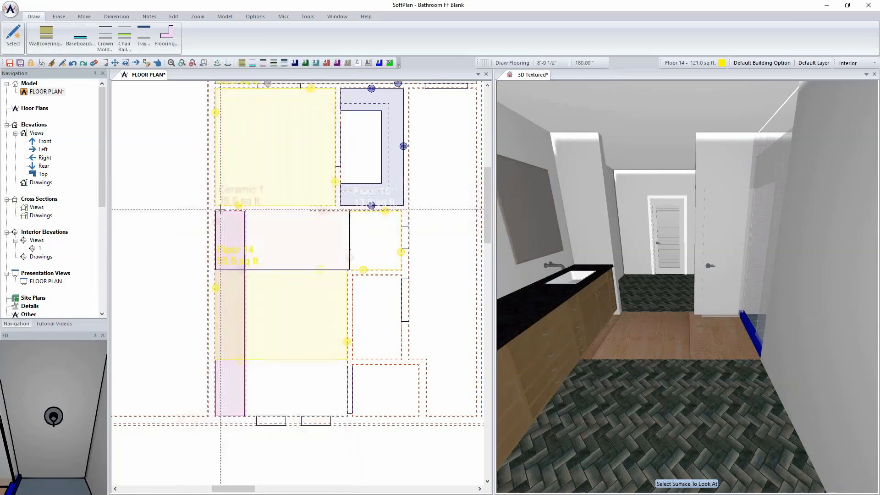
left_click(215, 210)
Trace a second Ceramic 1 area of about 34.4 sq ft between the middle flooring and the window wall
left_click(216, 362)
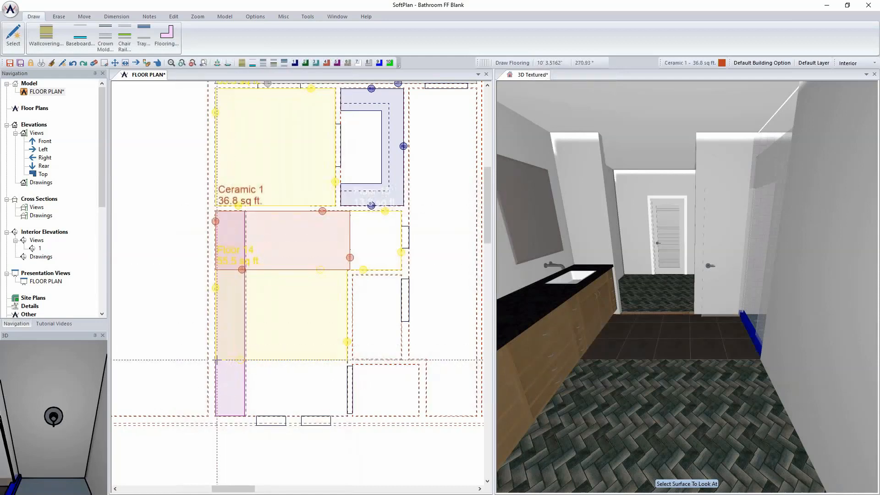
left_click(348, 360)
left_click(349, 416)
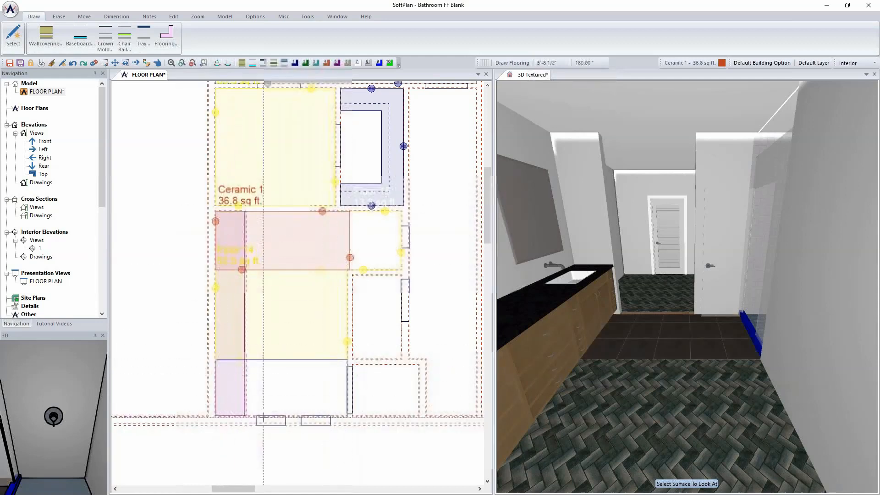
left_click(216, 417)
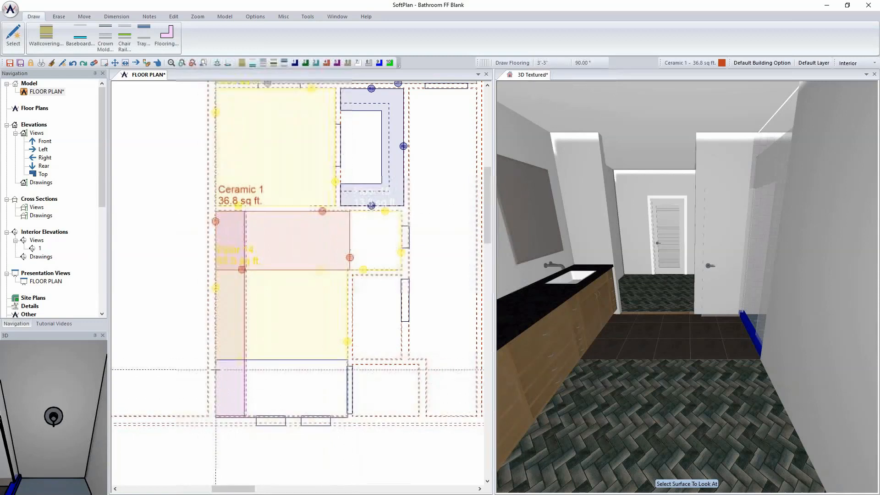
left_click(216, 363)
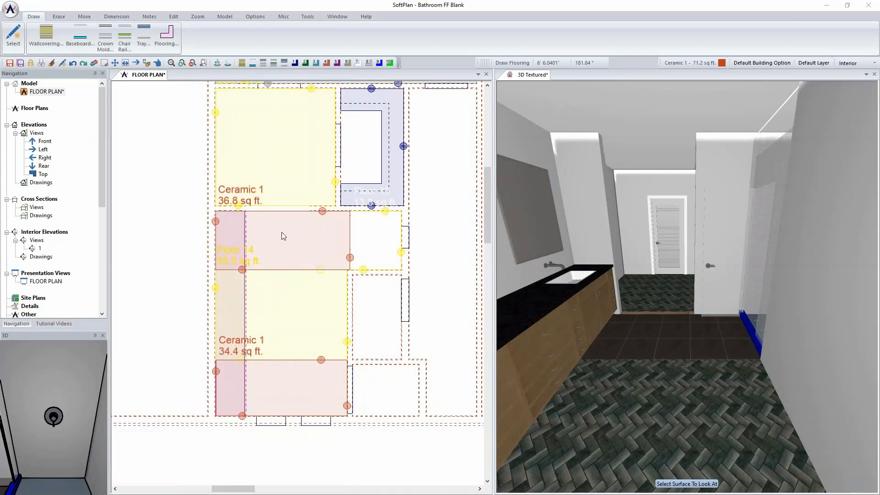
Extend the lower edge of the upper room's Floor 14 area through the doorway to meet the Ceramic 1 strip
scroll(299, 189, "up", 2)
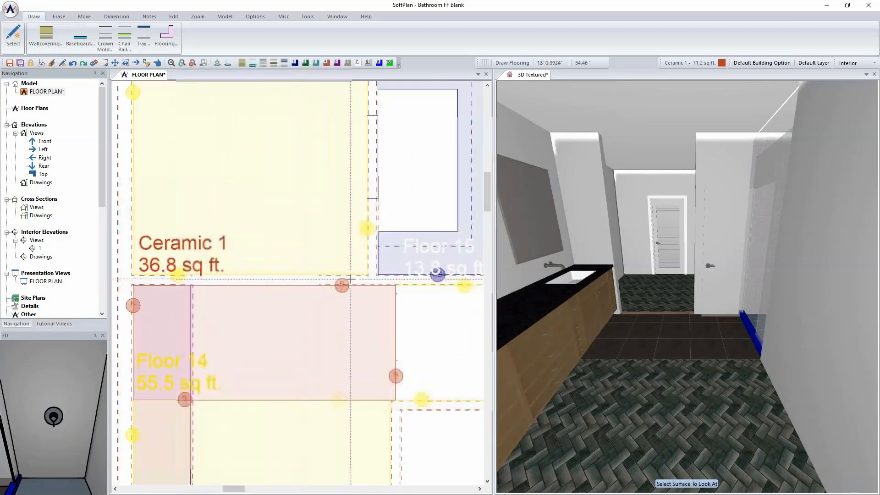
left_click(177, 275)
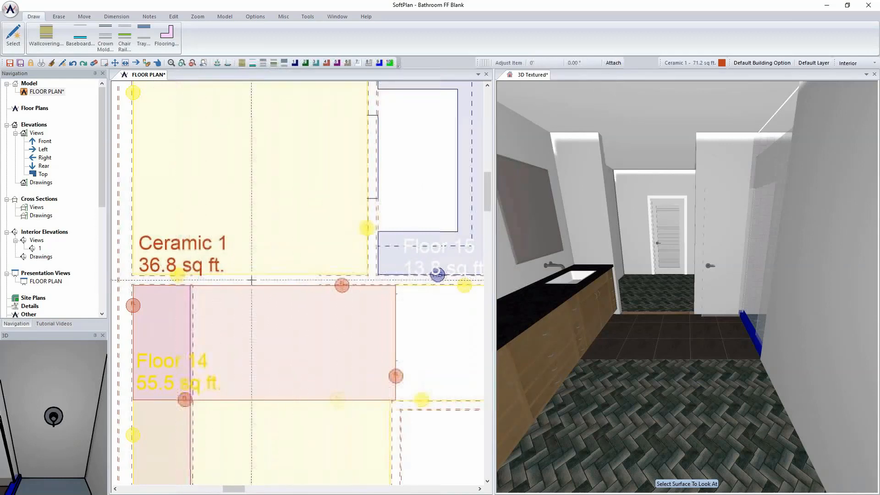
left_click(286, 285)
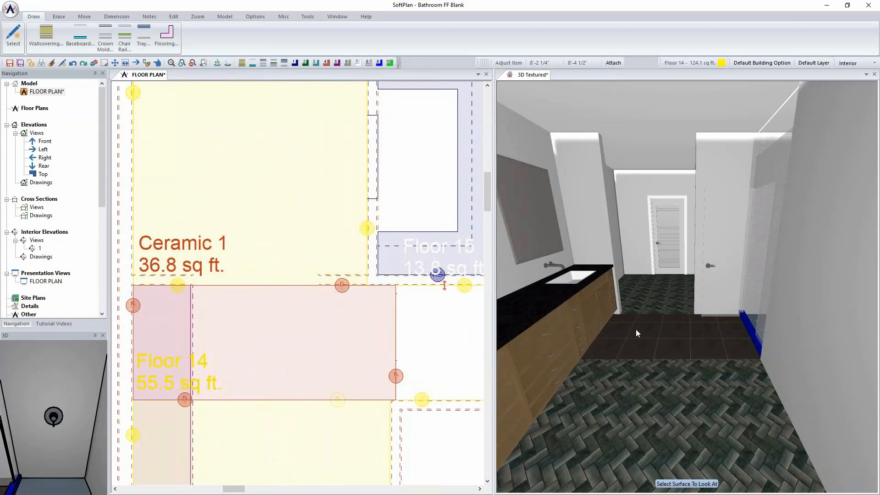
Replace the Floor 14 surface texture with a light wood plank from SoftPlan+ Barlinek Floorboard, Decor collection
right_click(648, 297)
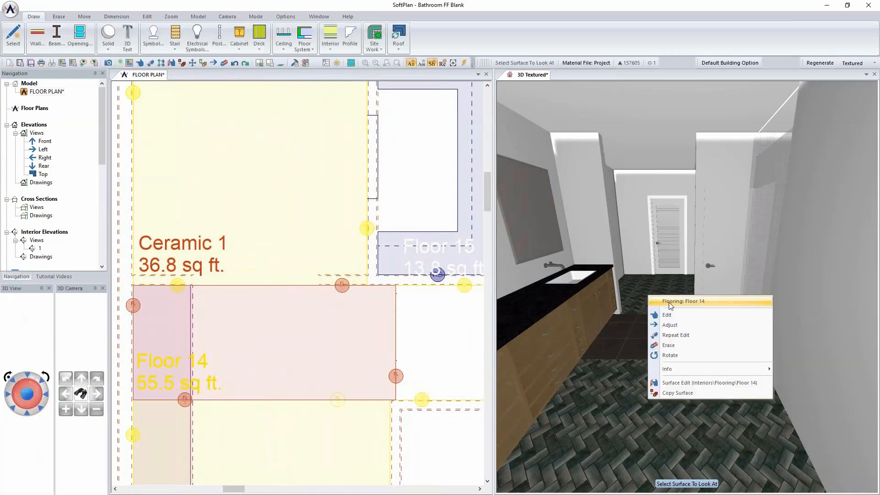
left_click(703, 384)
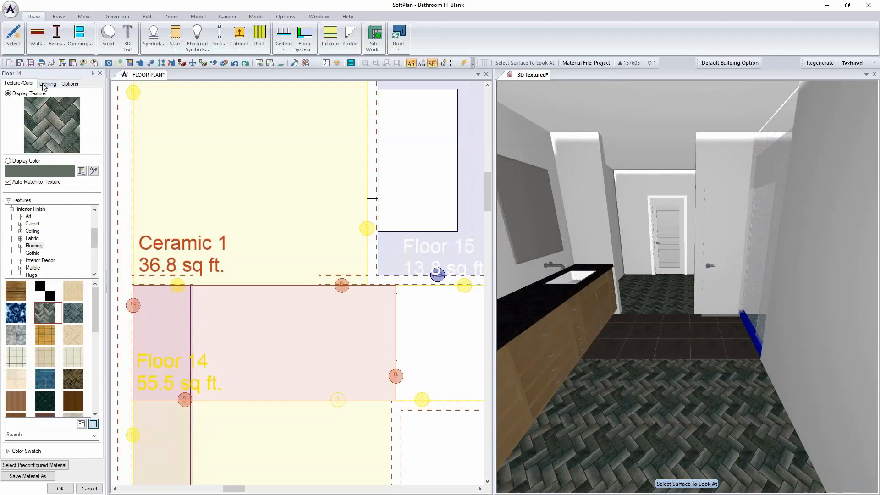
scroll(48, 256, "down", 3)
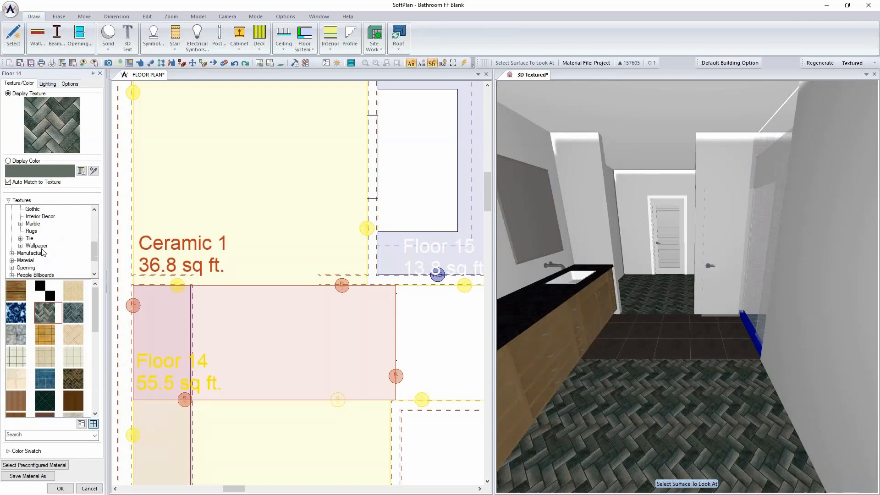
left_click(11, 232)
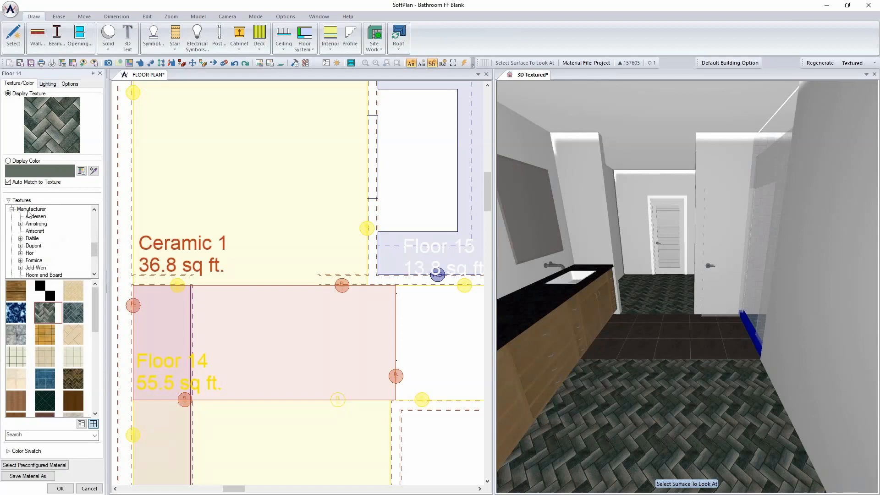
scroll(59, 249, "down", 2)
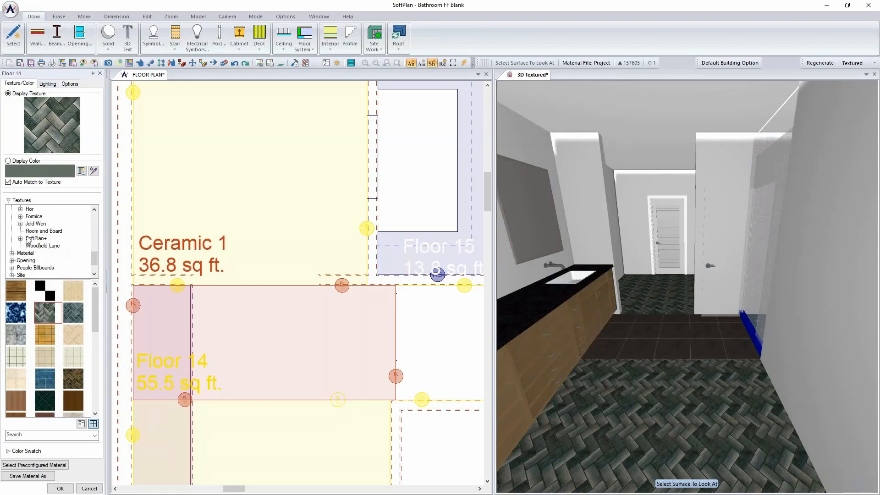
left_click(20, 239)
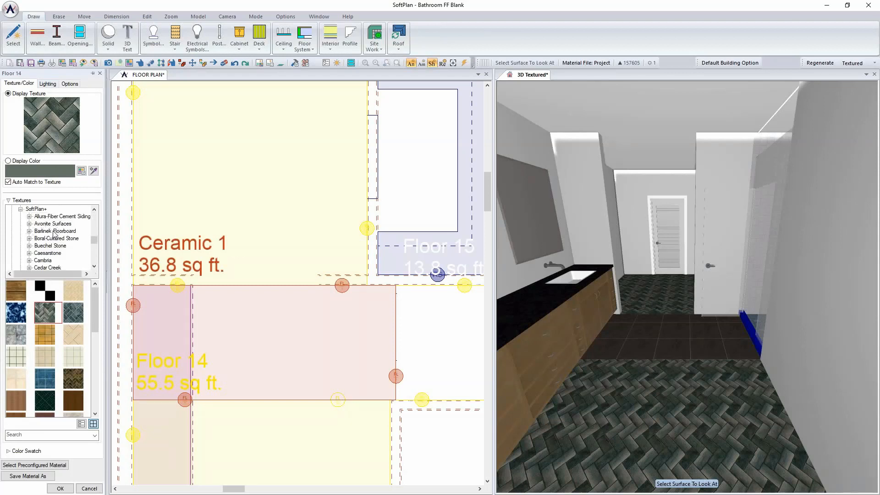
left_click(30, 231)
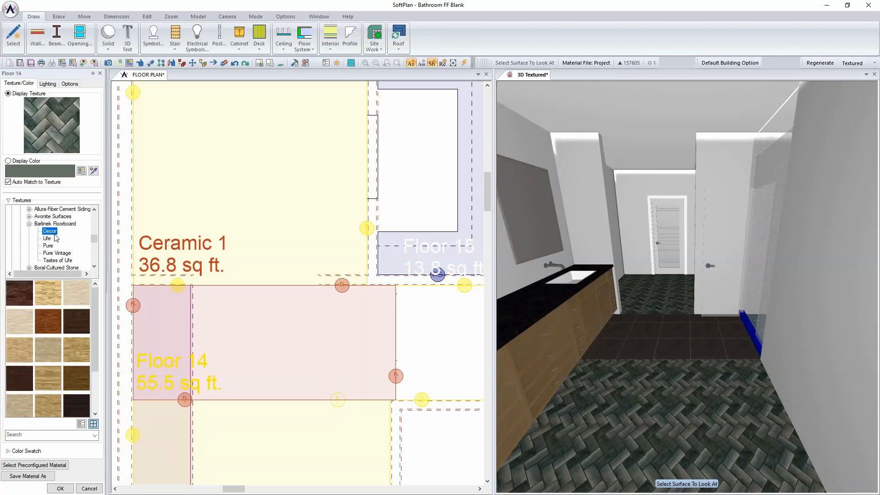
left_click(19, 320)
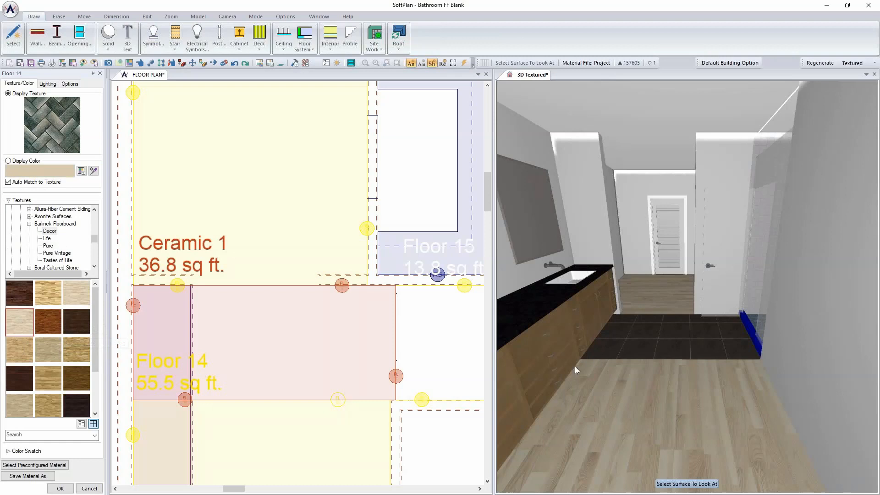
left_click(78, 299)
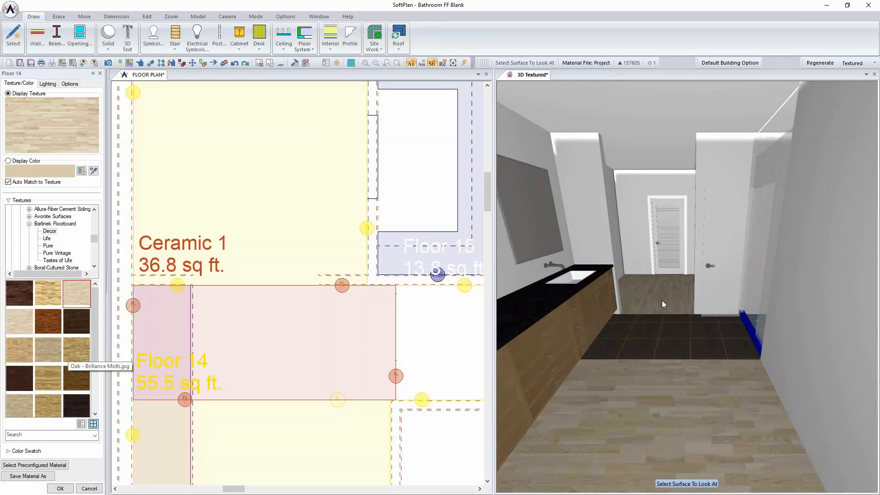
left_click(60, 488)
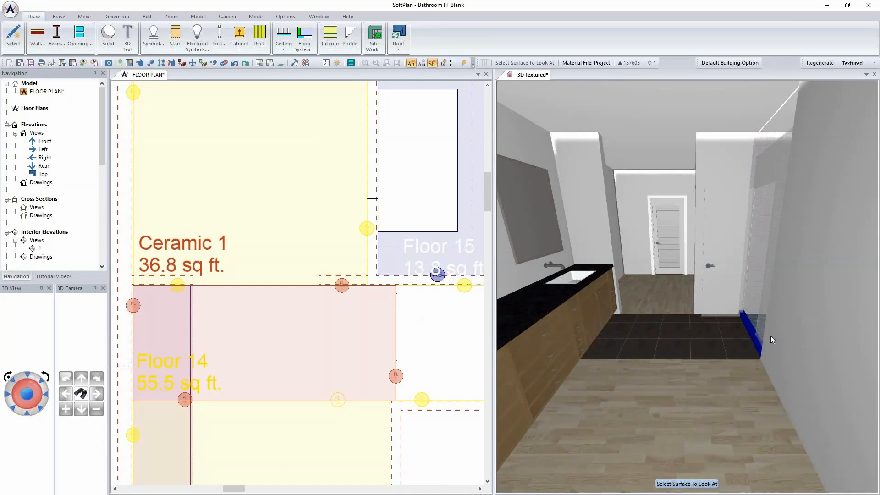
Switch the floor plan to Drawing mode, centre it on the bathroom and open the symbol library
left_click(772, 422)
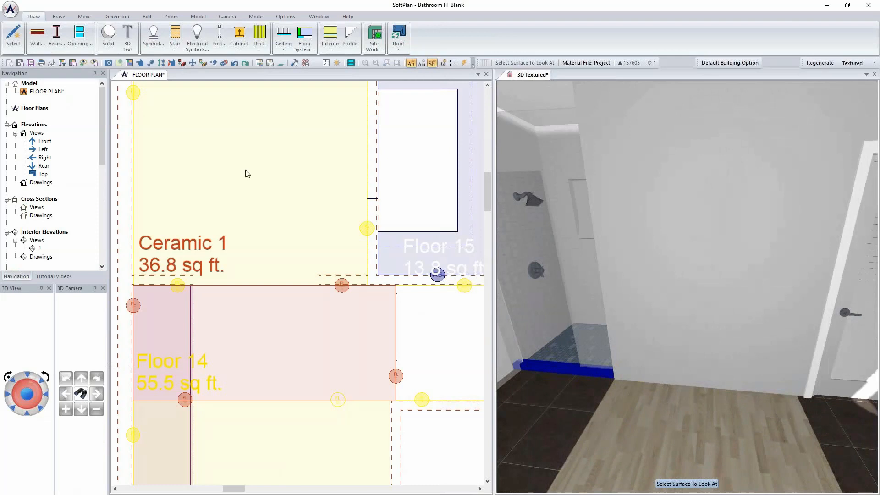
left_click(145, 81)
left_click(849, 64)
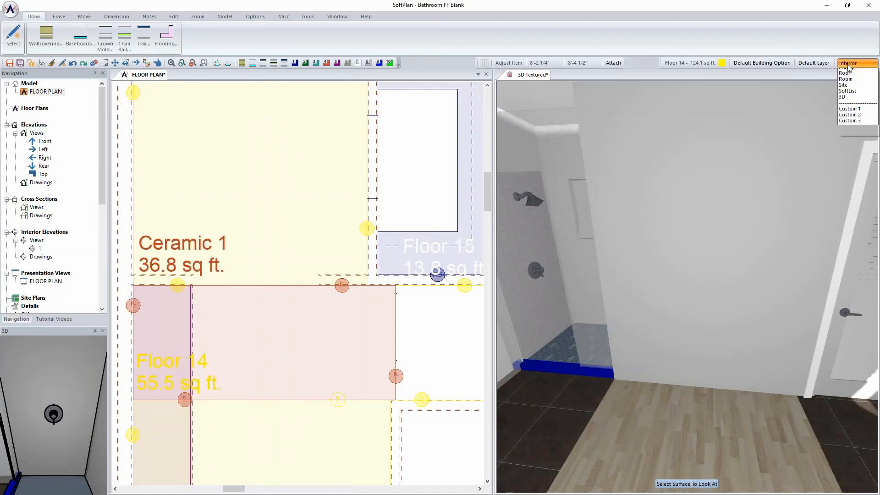
left_click(851, 71)
middle_click_drag(248, 383, 246, 232)
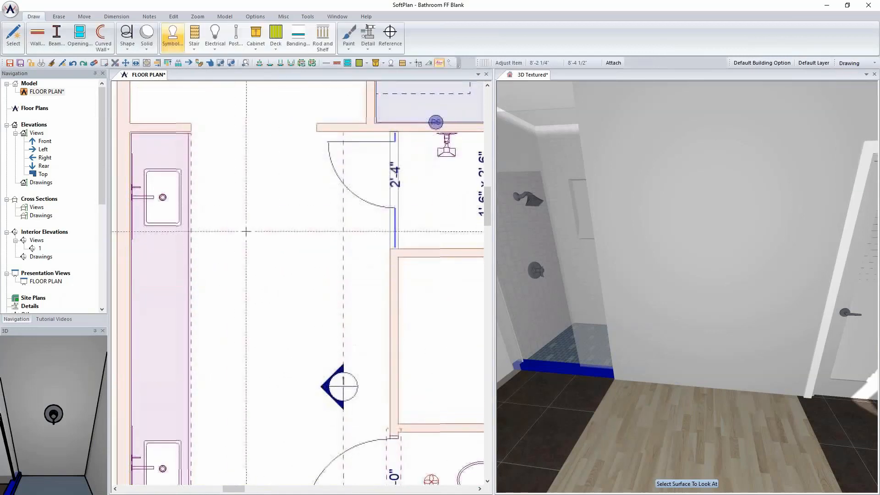
scroll(246, 231, "down", 3)
left_click(198, 61)
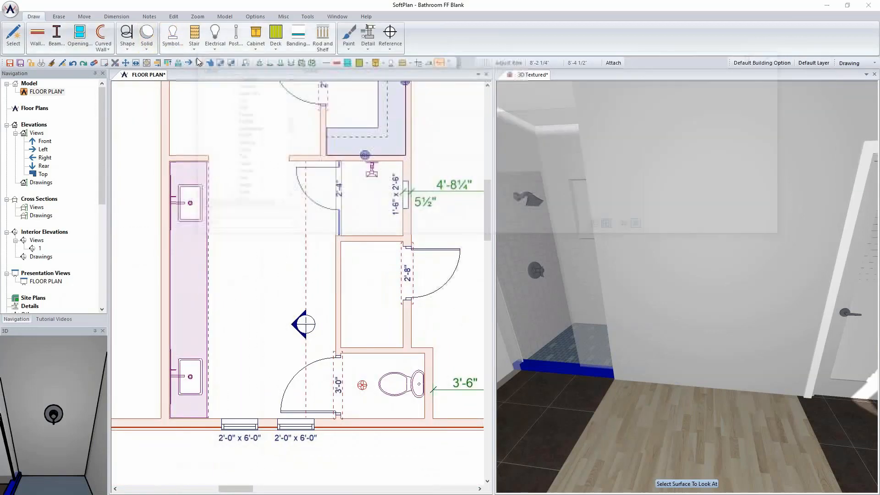
Search the symbol library for "soak" and preview the Kohler K-710-A and K-710-B baths
type("saok")
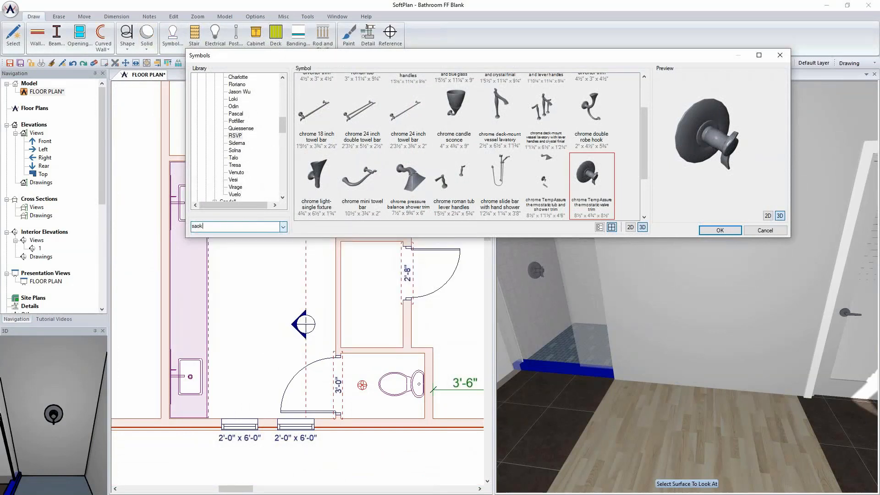
type("o")
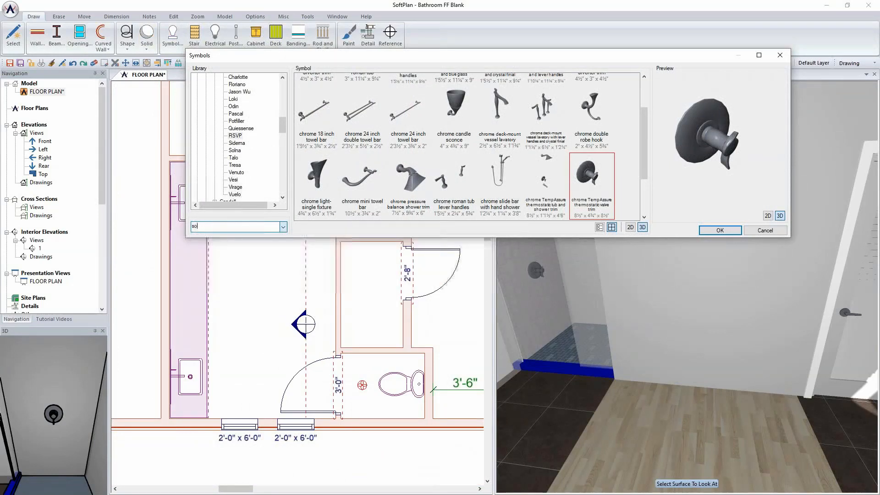
type("ak")
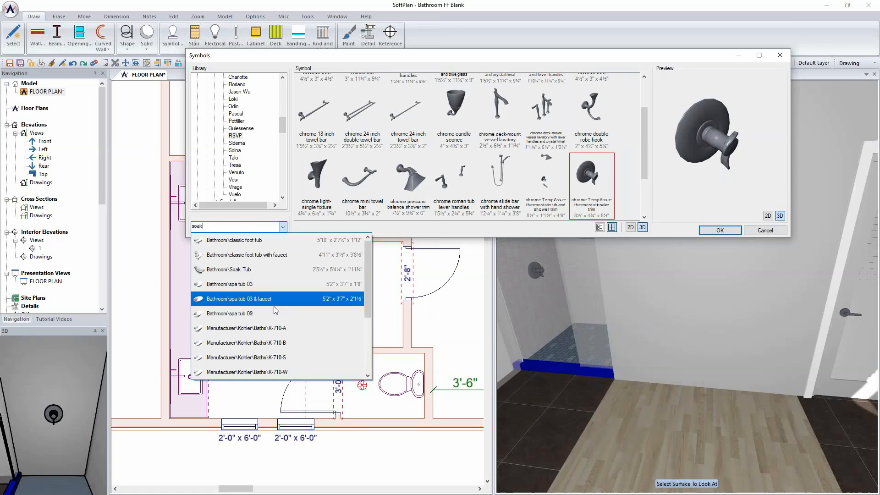
left_click(266, 333)
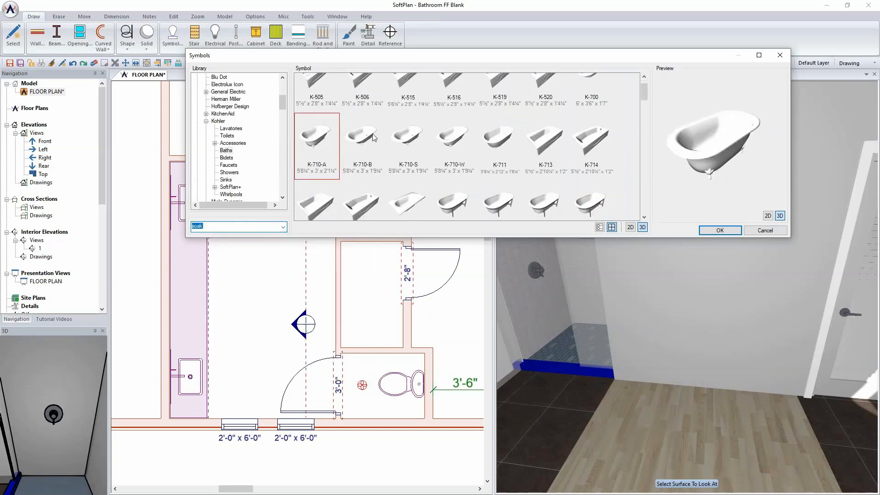
left_click_drag(686, 153, 754, 133)
left_click(383, 153)
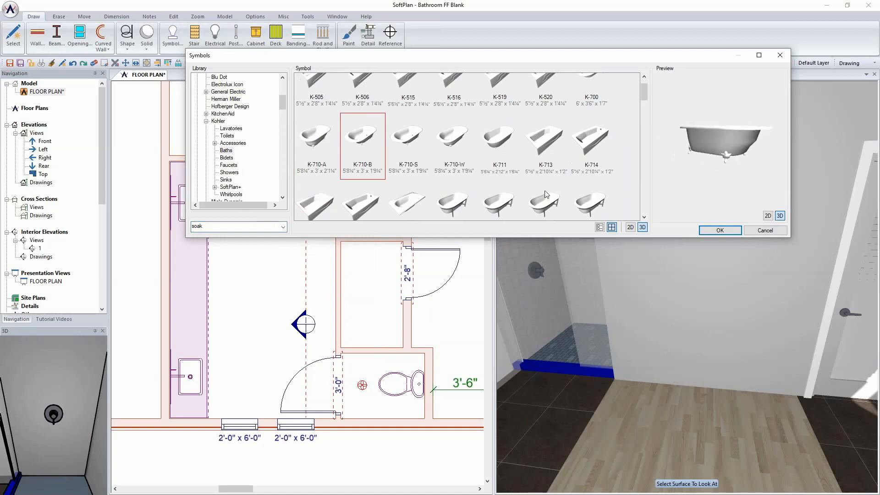
Place a Kohler K-700 bath lengthwise along the partition wall between the shower and the toilet room door
scroll(546, 195, "down", 1)
scroll(461, 169, "up", 2)
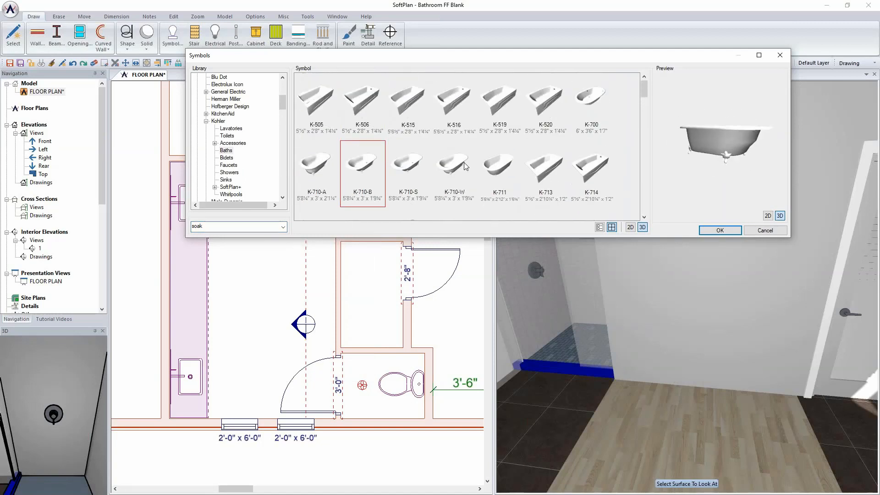
left_click(592, 103)
left_click_drag(724, 142, 705, 138)
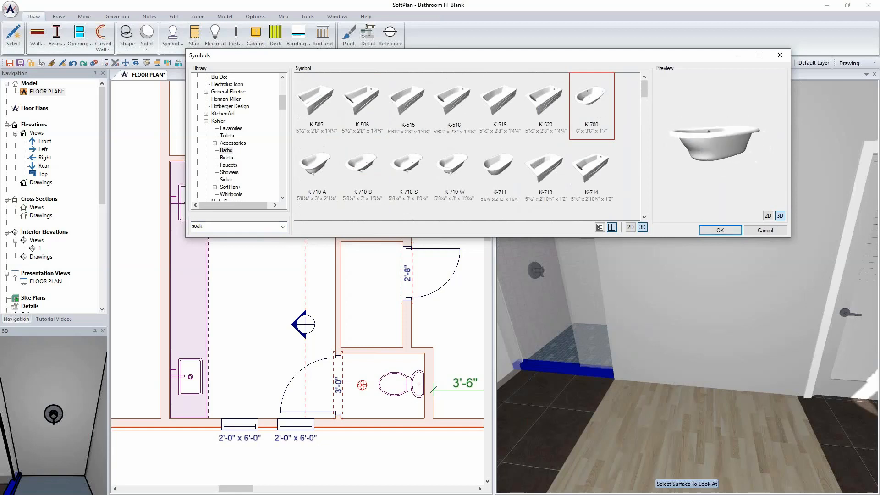
left_click(719, 231)
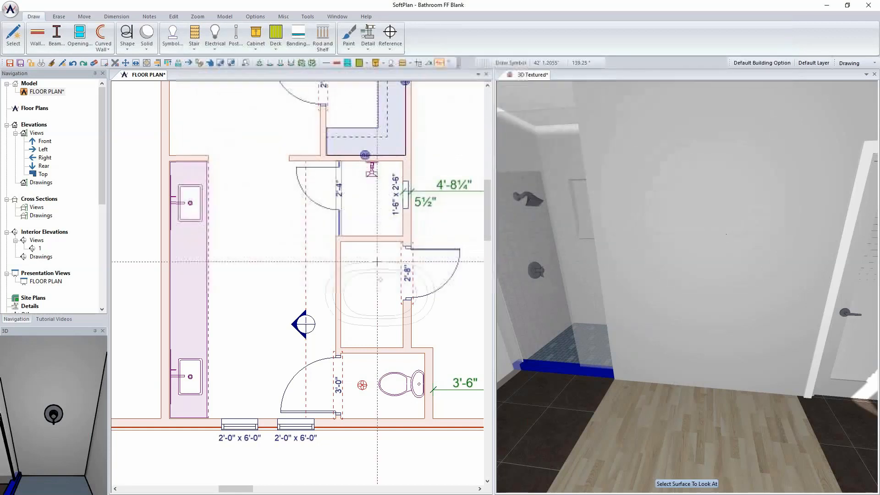
left_click(330, 289)
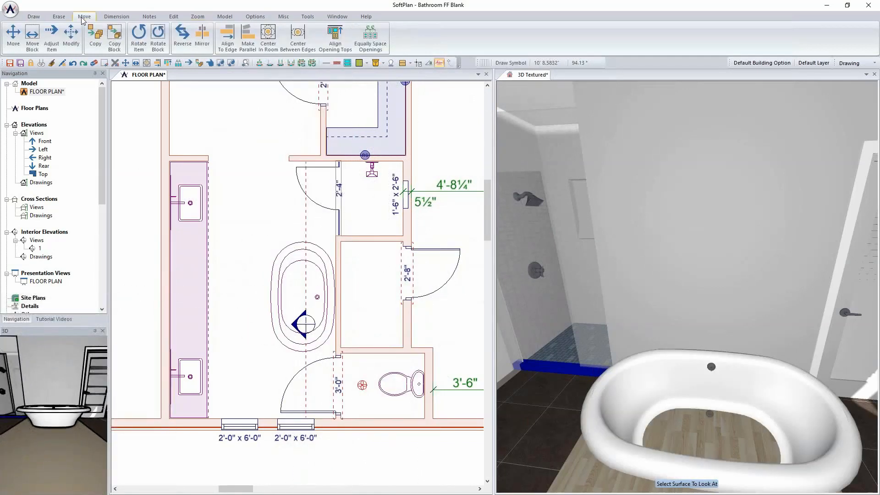
key("m")
left_click(733, 381)
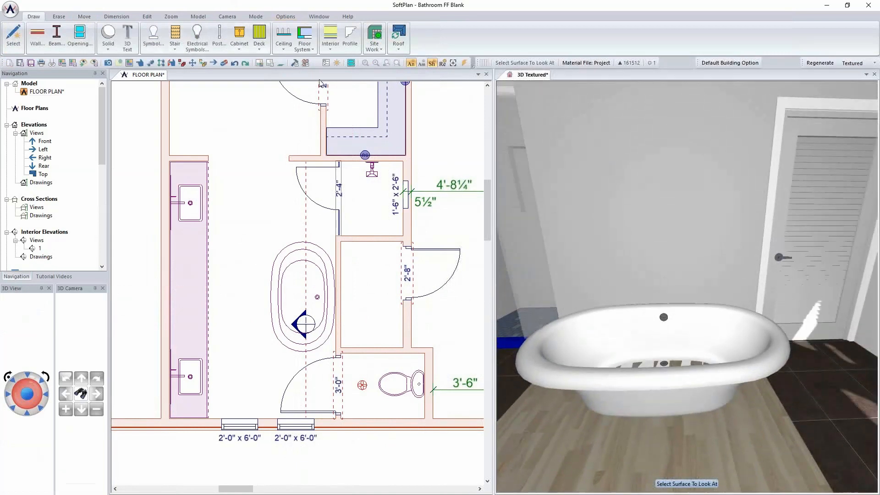
right_click(650, 392)
left_click(715, 267)
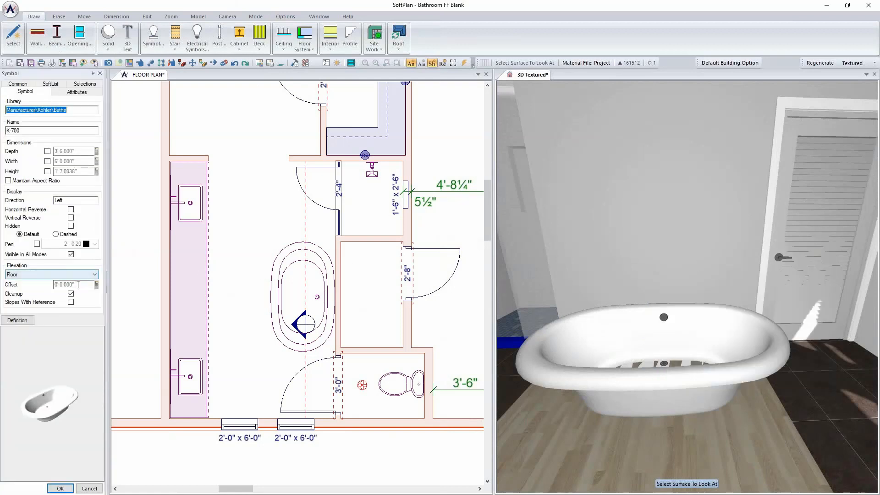
key("Escape")
Move the bath away from the partition wall so a 3" gap remains behind it
key("m")
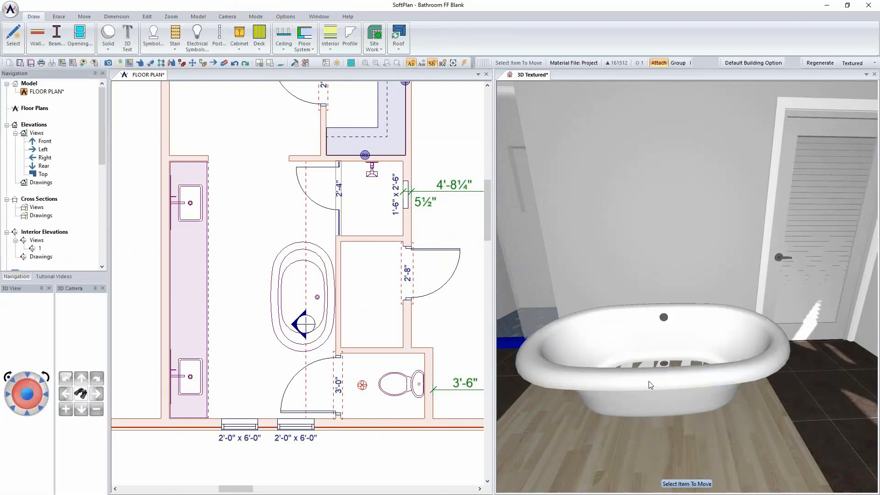
left_click(651, 385)
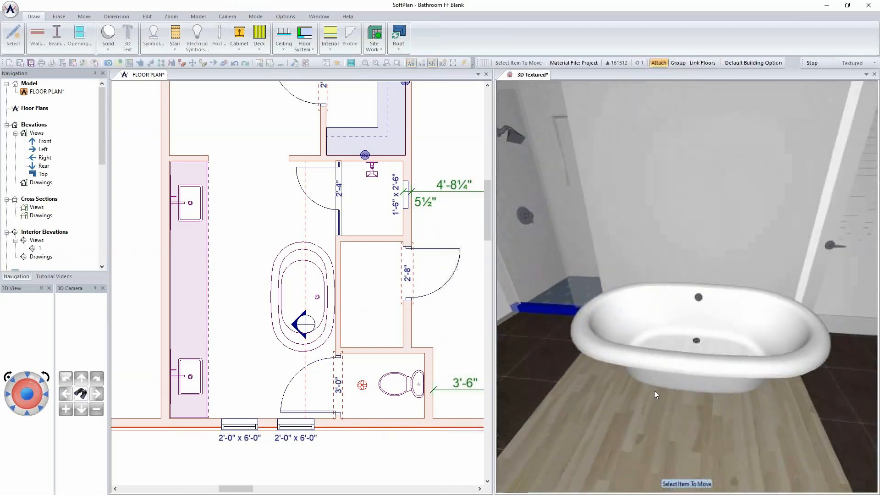
middle_click_drag(655, 390, 664, 413)
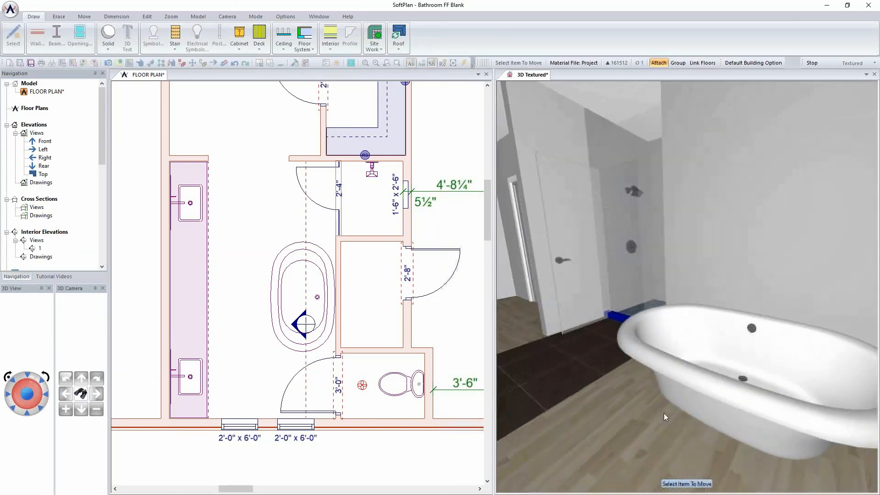
mouse_move(319, 277)
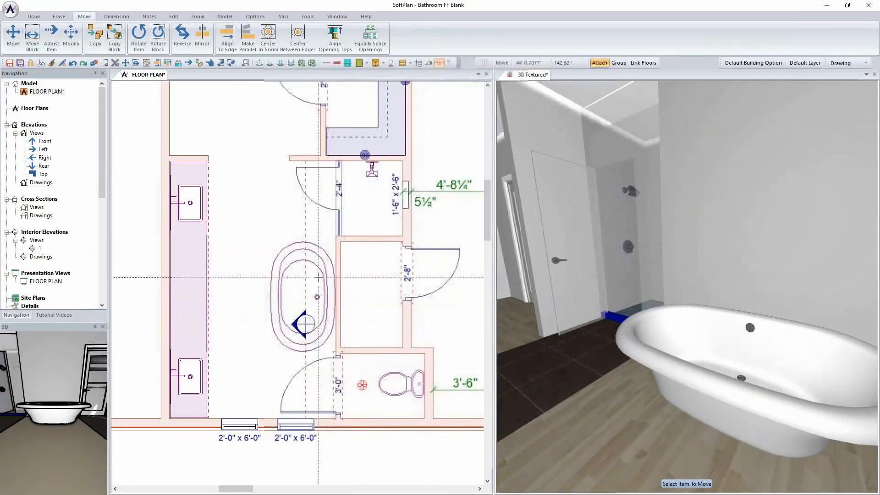
scroll(299, 275, "up", 2)
left_click_drag(299, 275, 293, 275)
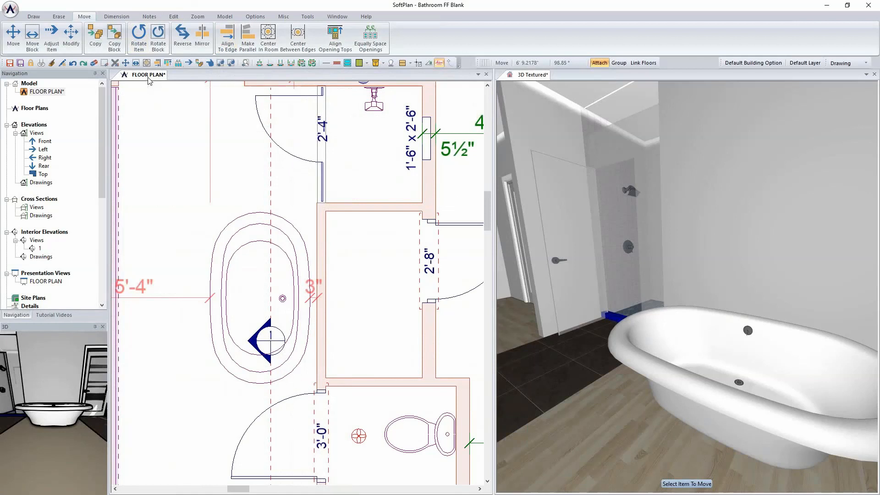
Switch the floor plan to Interior mode and manually trace Wallcovering 21 behind the bath, spanning the middle Floor 14 strip
left_click(853, 63)
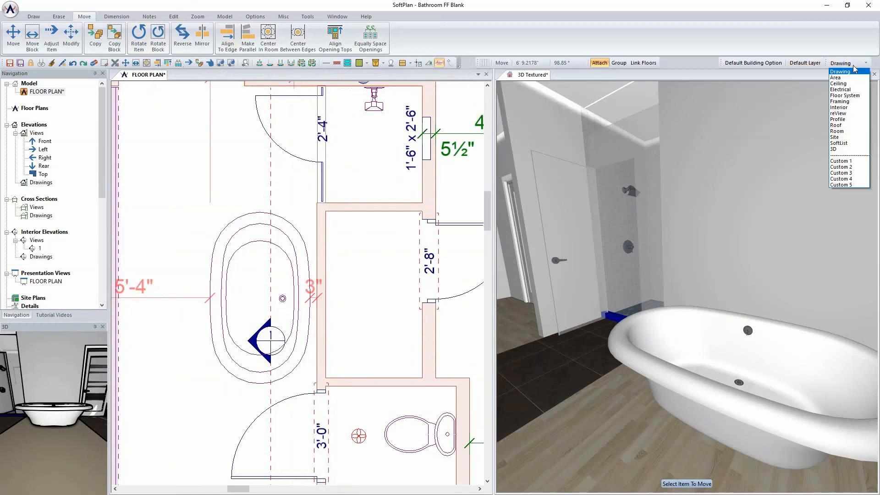
left_click(849, 107)
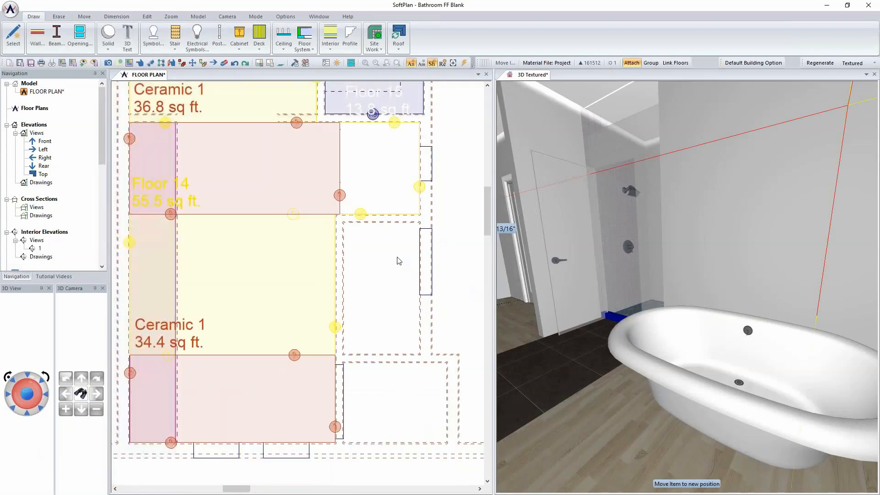
left_click(53, 52)
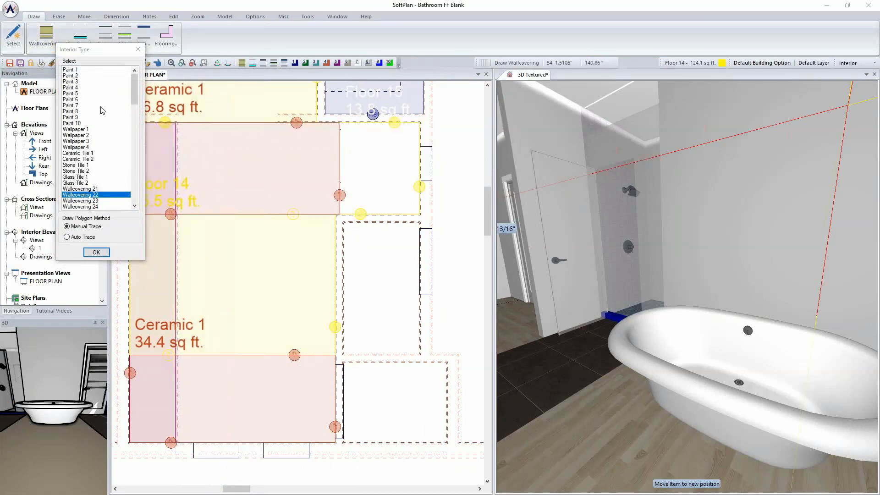
left_click(94, 252)
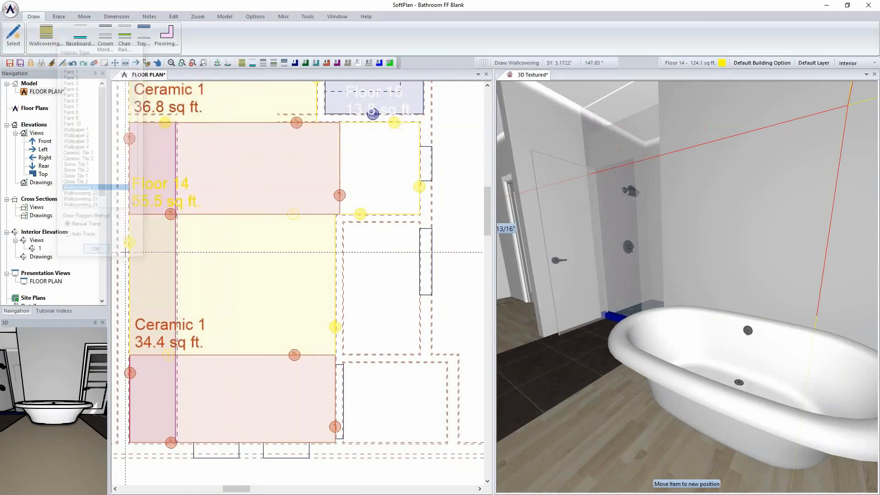
left_click(337, 214)
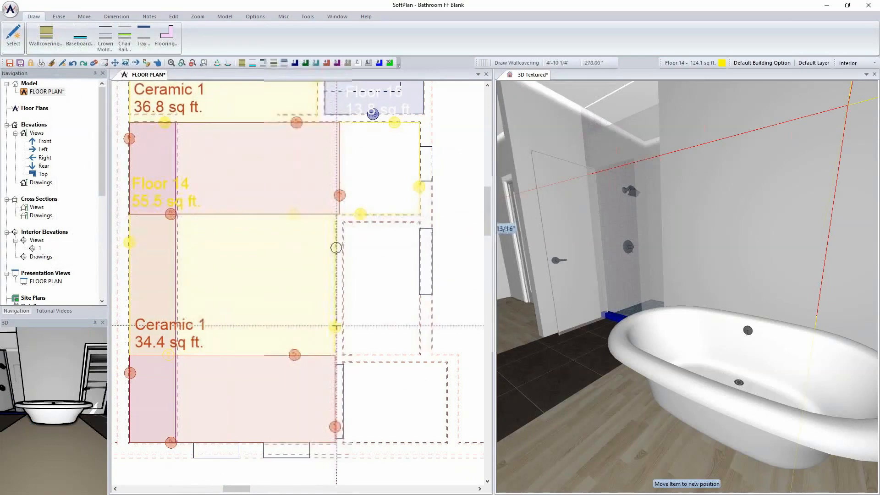
left_click(335, 255)
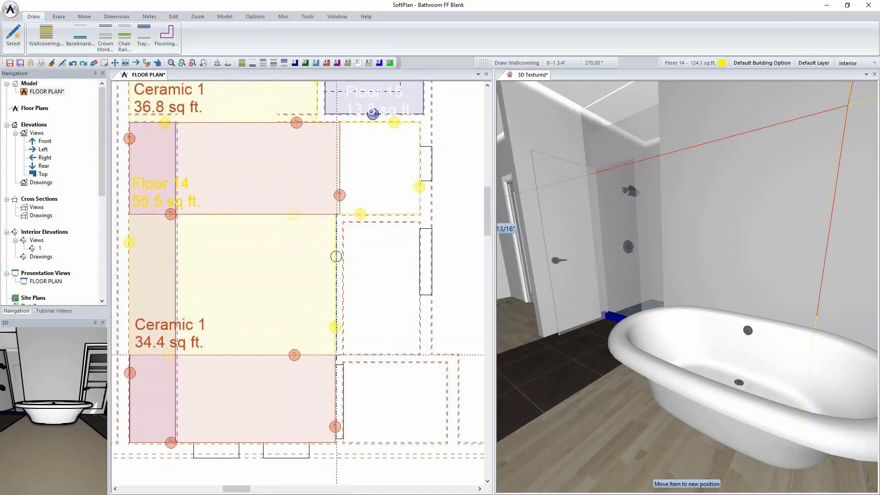
left_click_drag(554, 279, 602, 273)
left_click(389, 277)
right_click(336, 258)
mouse_move(398, 267)
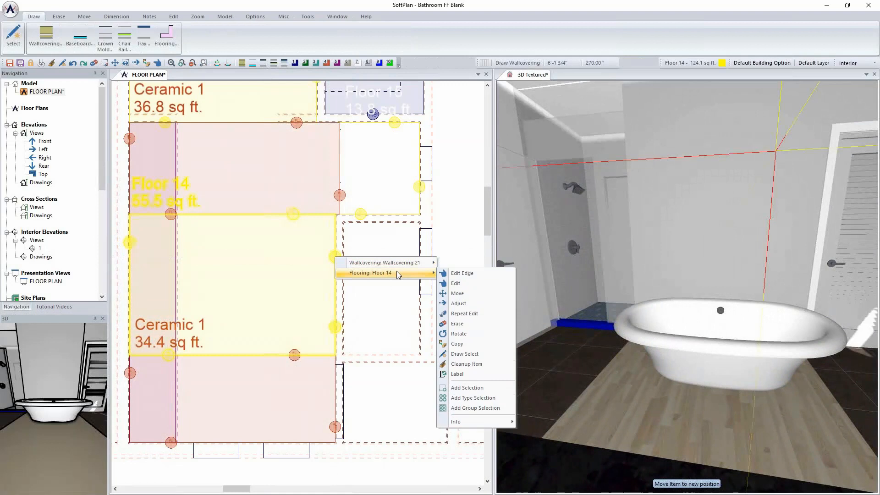
left_click(700, 219)
right_click(704, 221)
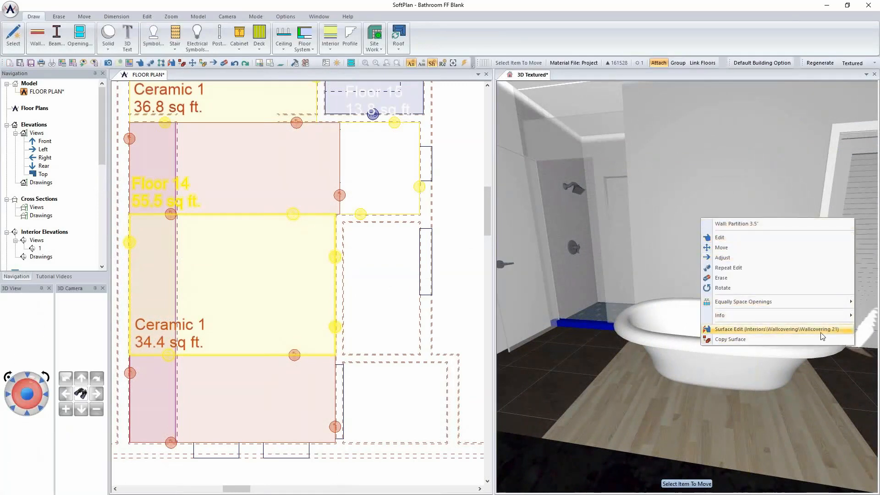
left_click(688, 67)
Copy the wood plank surface from the floor onto the Wallcovering 21 section behind the bath
left_click(147, 17)
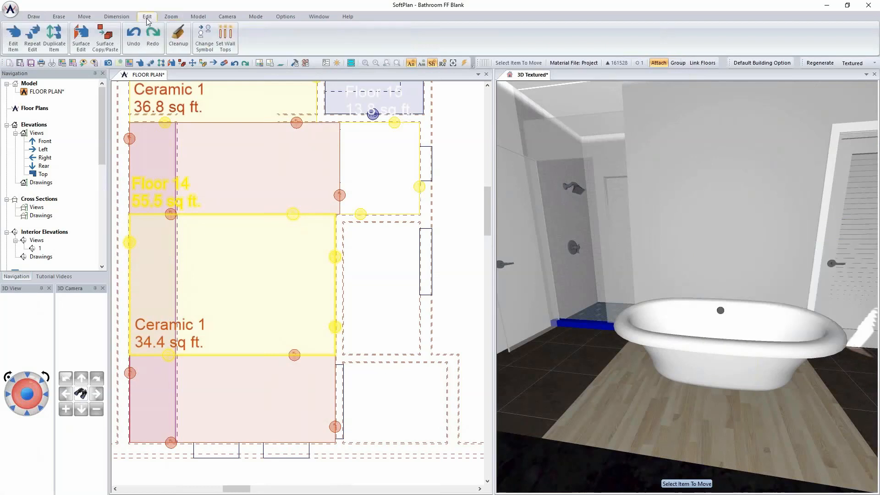
left_click(109, 40)
left_click(708, 421)
left_click(713, 256)
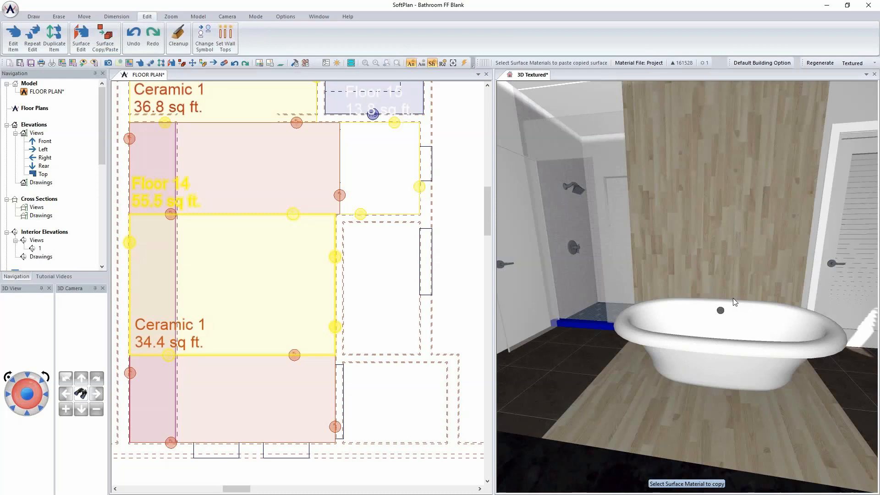
Manually trace a matching Wallcovering 21 section on the vanity wall opposite the bath, spanning the middle Floor 14 strip
left_click_drag(733, 298, 635, 261)
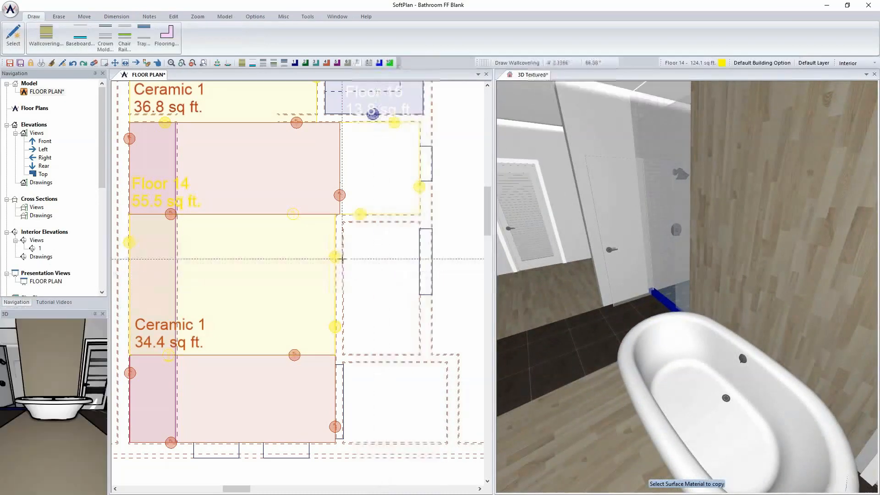
right_click(363, 270)
mouse_move(398, 268)
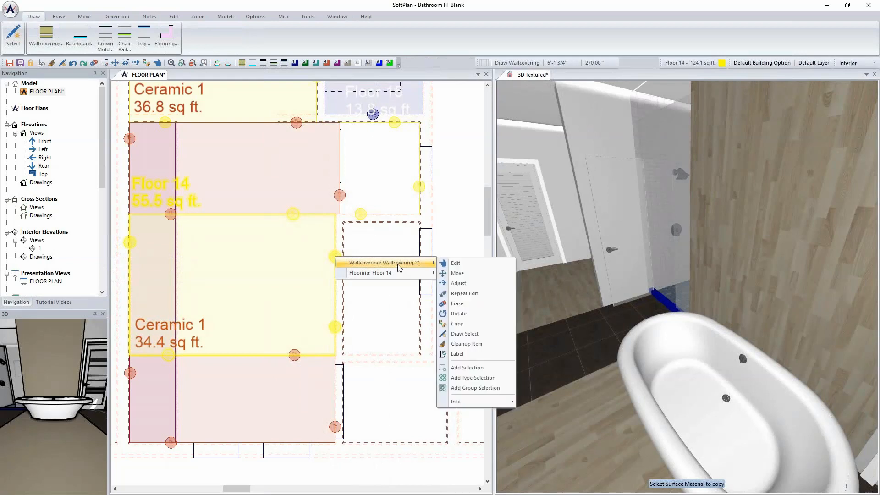
left_click(482, 339)
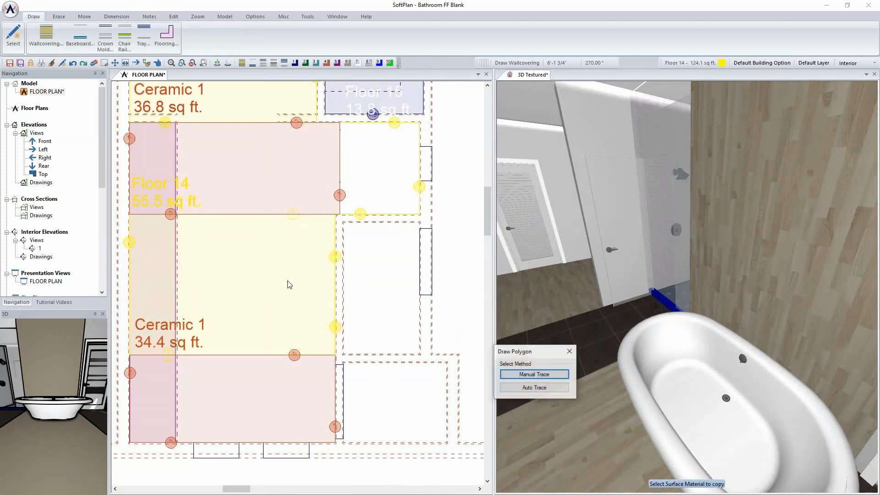
left_click(531, 376)
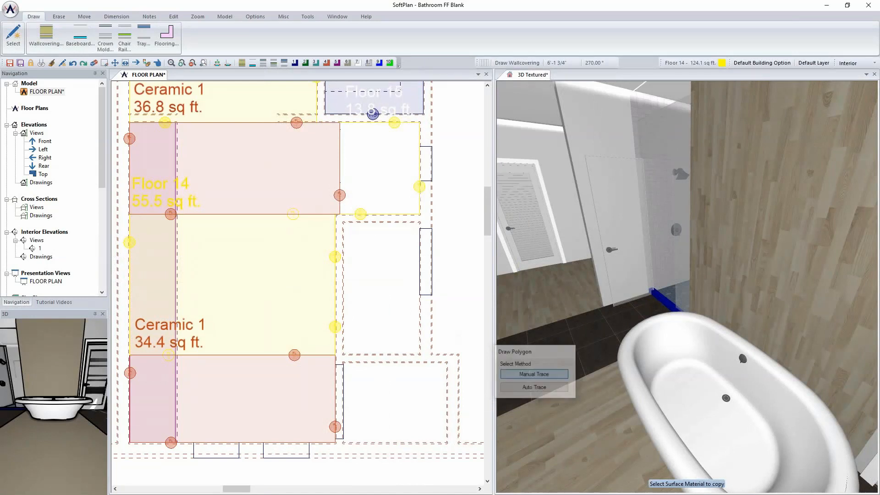
left_click(127, 214)
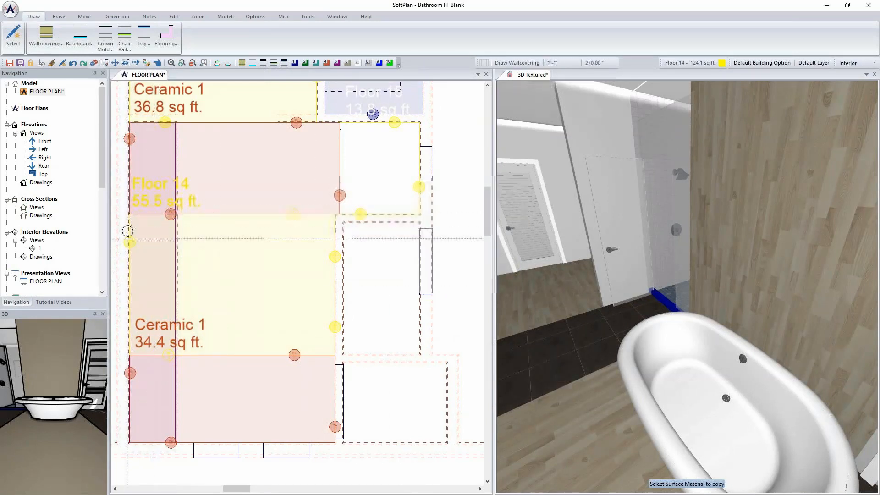
left_click(128, 355)
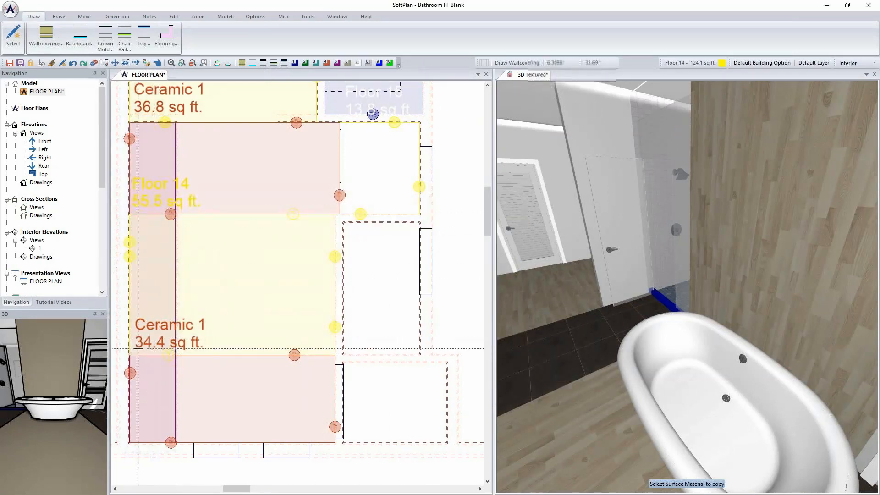
View the double-vanity wall in 3D and check which wallcovering is assigned to the small room across from it
left_click(570, 312)
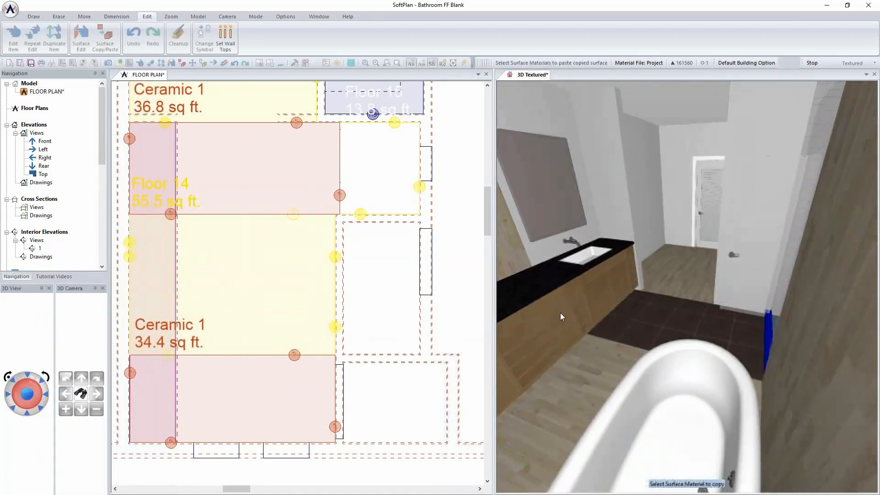
key("Left")
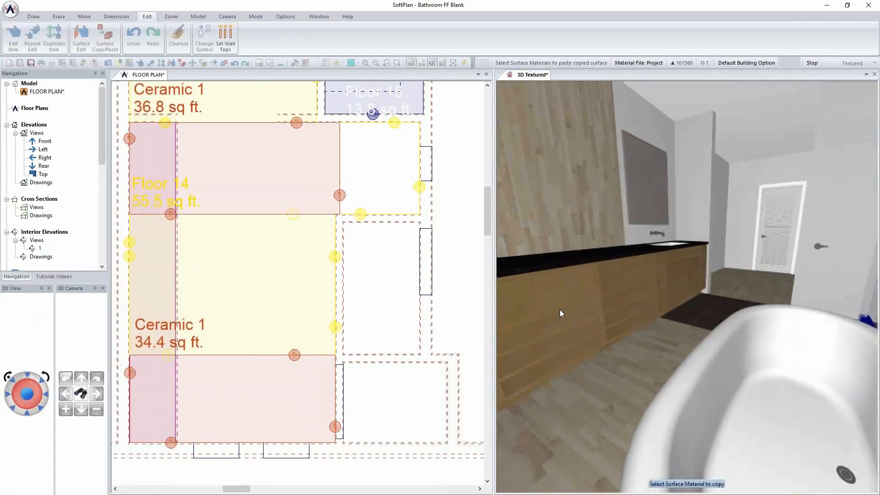
key("Left")
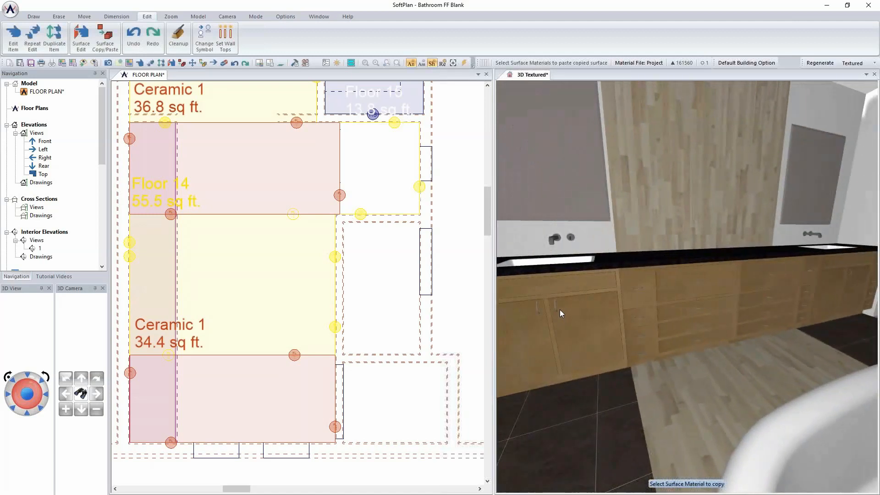
left_click_drag(559, 309, 695, 251)
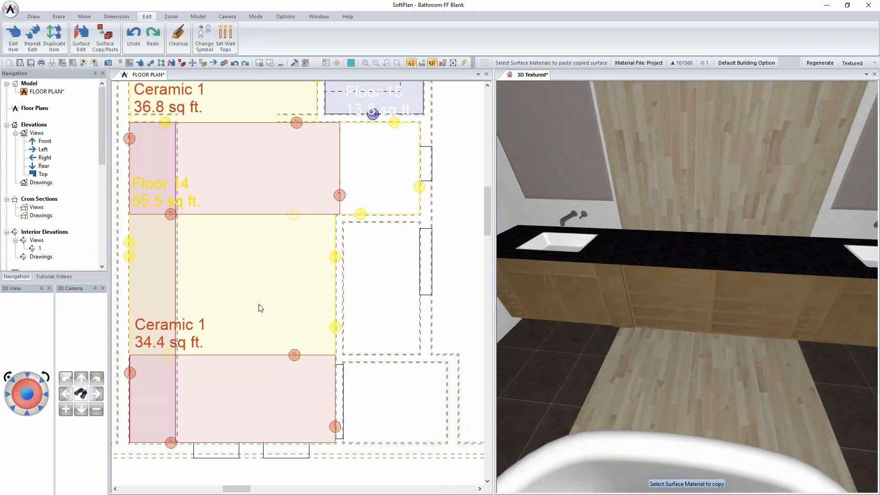
right_click(396, 127)
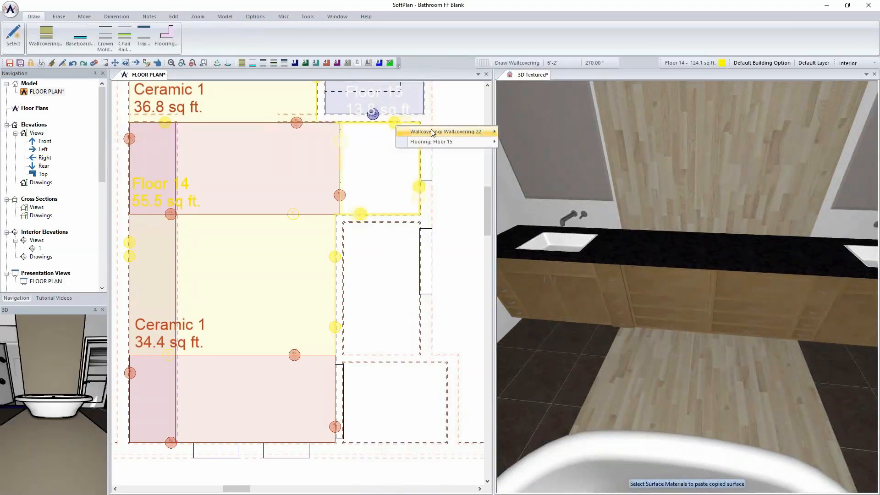
mouse_move(460, 134)
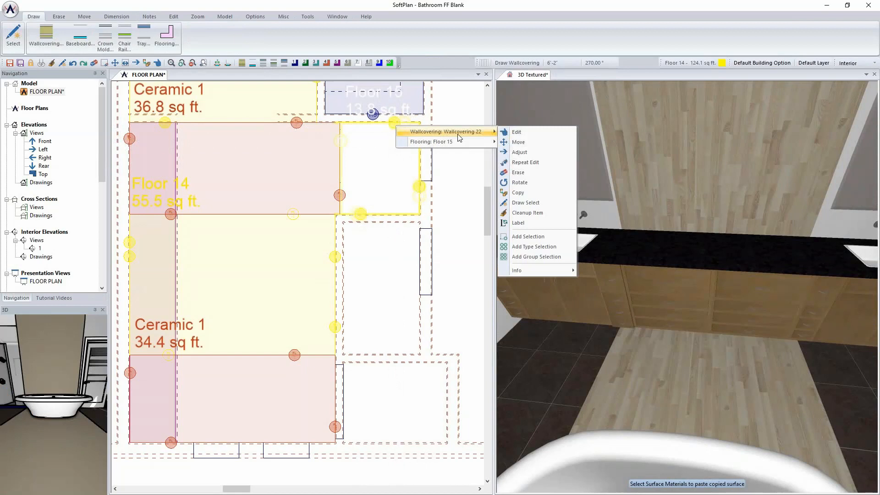
key("Escape")
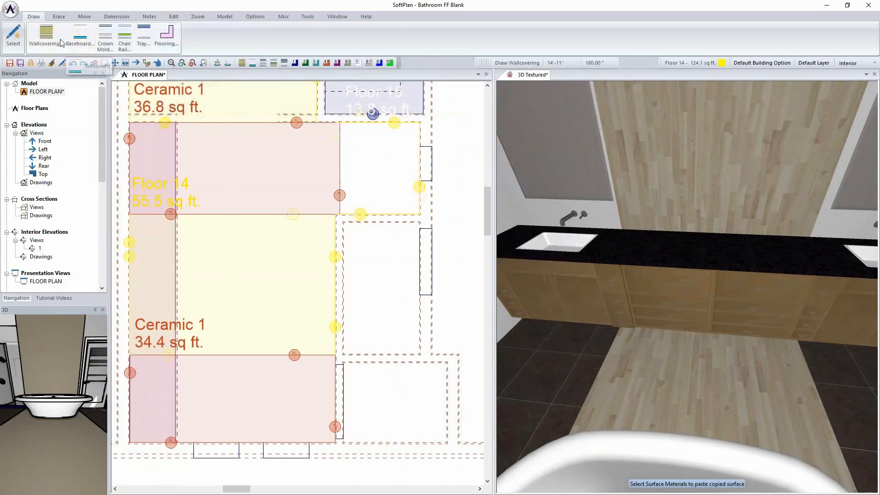
Try to trace Wallcovering 22 manually along the upper section of the vanity wall in the floor plan
left_click(46, 37)
left_click(86, 196)
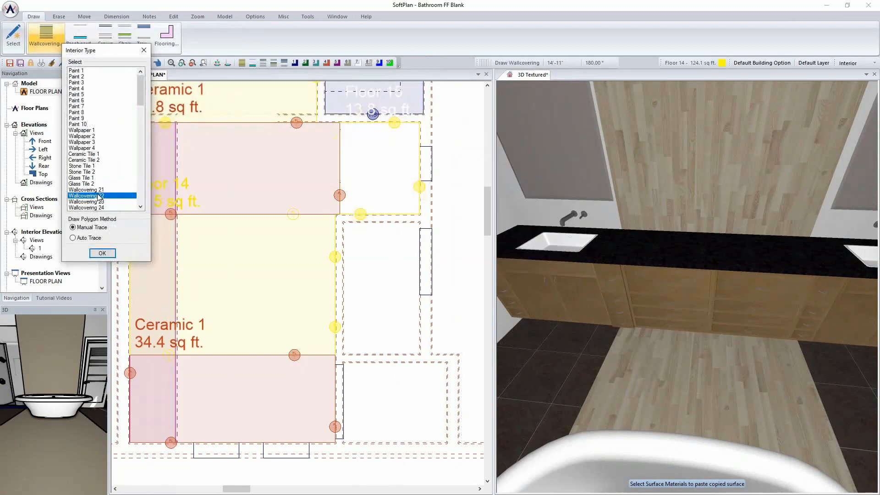
left_click(102, 253)
left_click(129, 121)
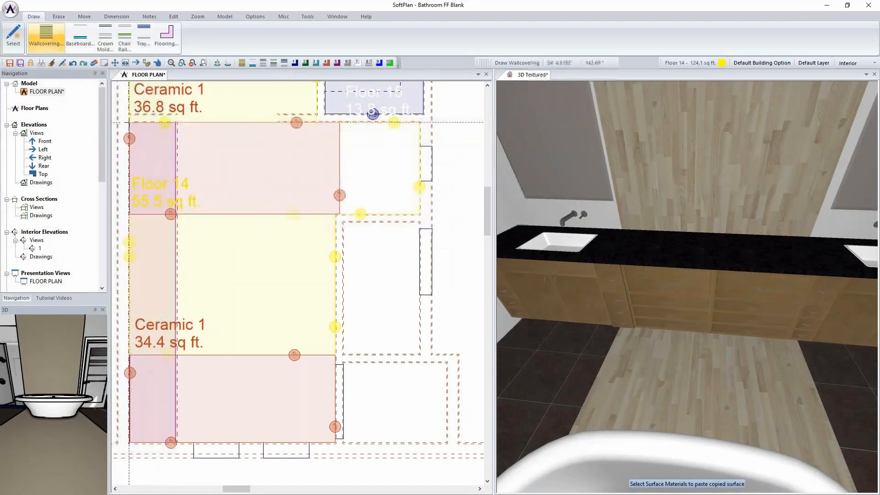
left_click(129, 214)
right_click(129, 214)
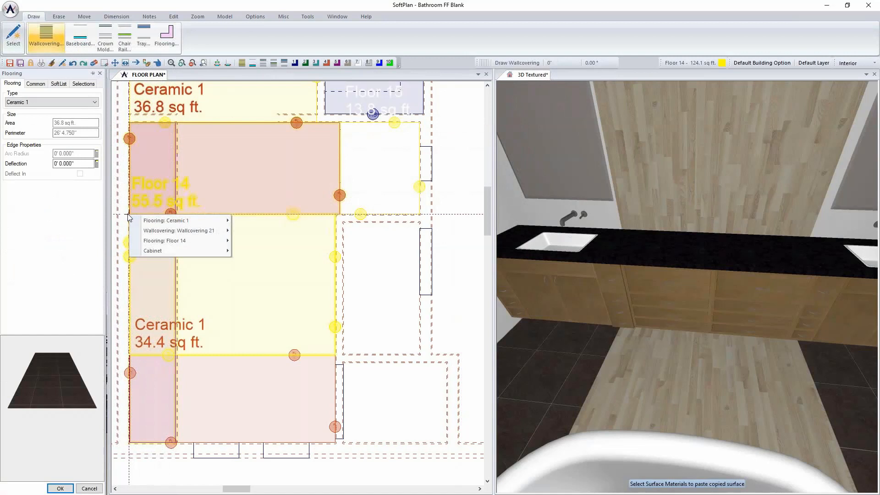
left_click(448, 181)
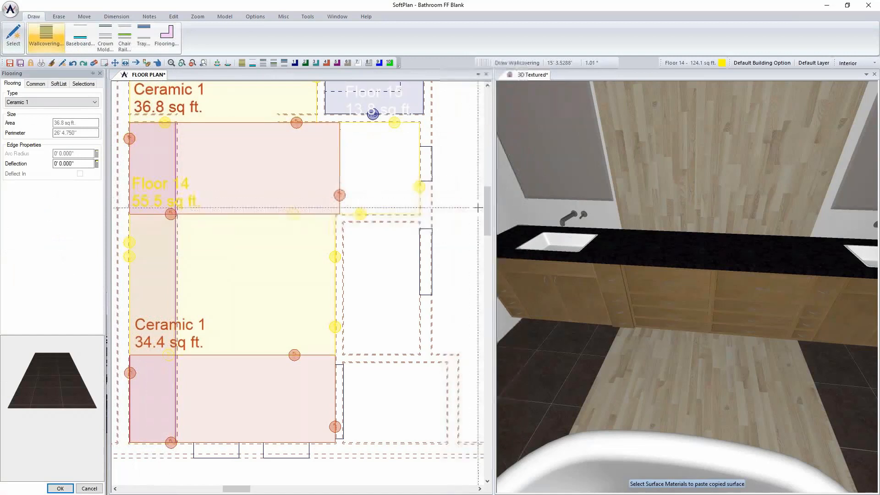
left_click(60, 488)
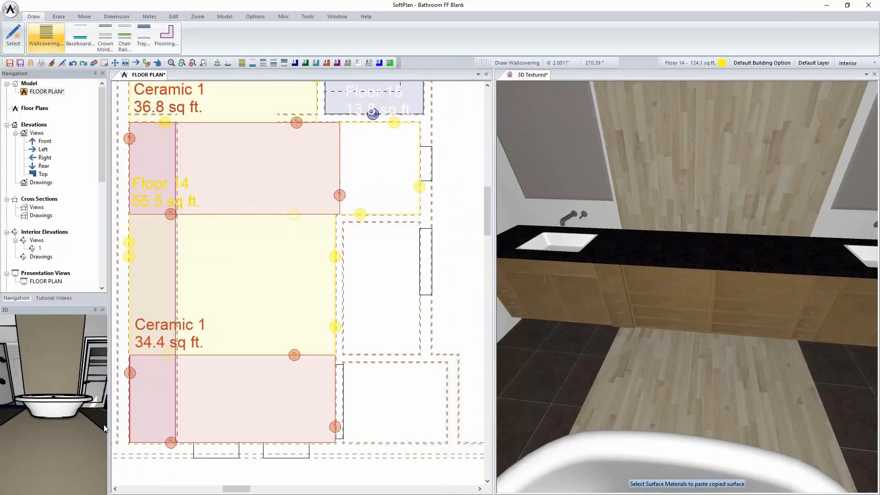
Reuse the small room's Wallcovering 22 and trace it along the vanity wall sections above and below the central wood-covered section in the plan
right_click(420, 161)
mouse_move(482, 179)
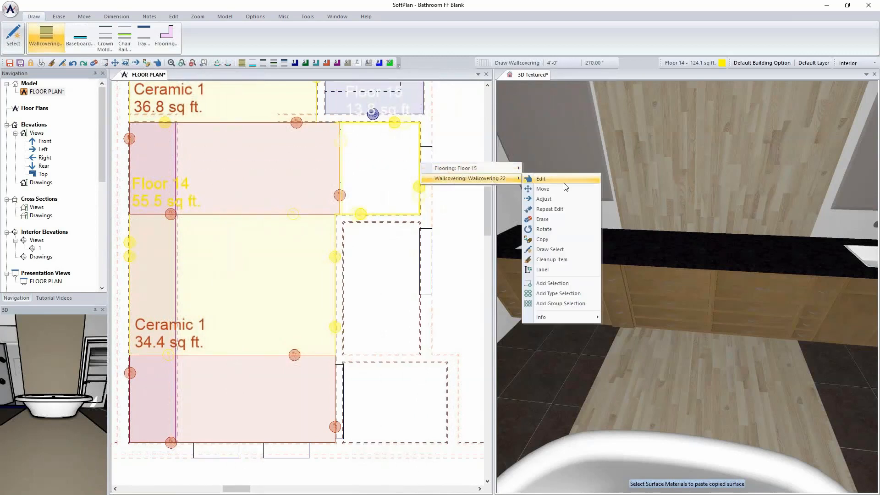
left_click(552, 249)
left_click(595, 285)
left_click(129, 443)
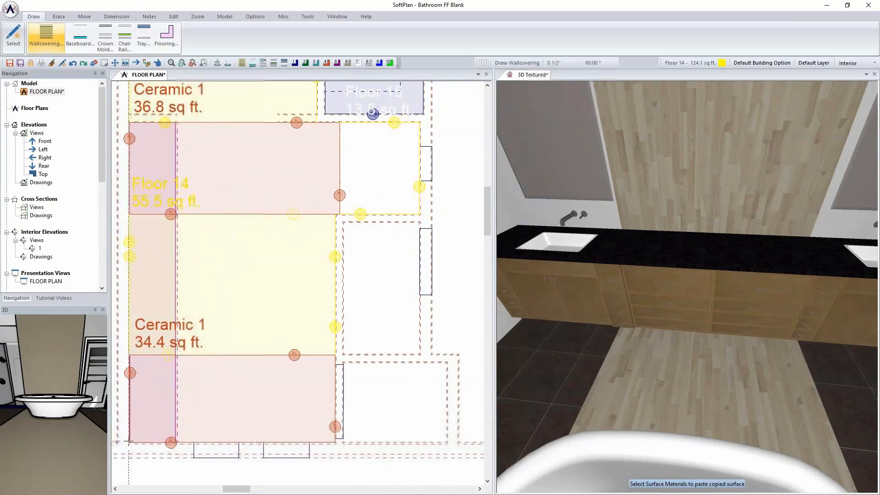
left_click(128, 355)
left_click(129, 214)
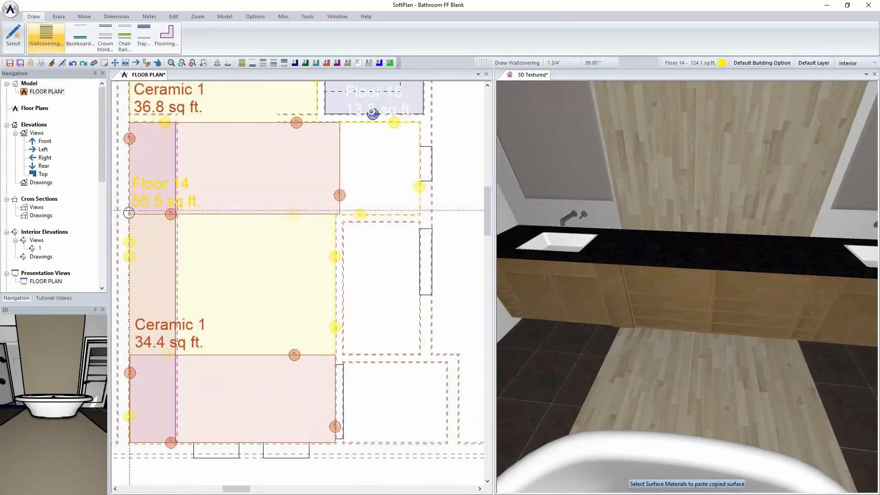
left_click(129, 123)
Examine the new wallcovering beside the wood section in 3D, re-aiming the camera at a surface inside the bathroom
middle_click_drag(598, 248, 610, 230)
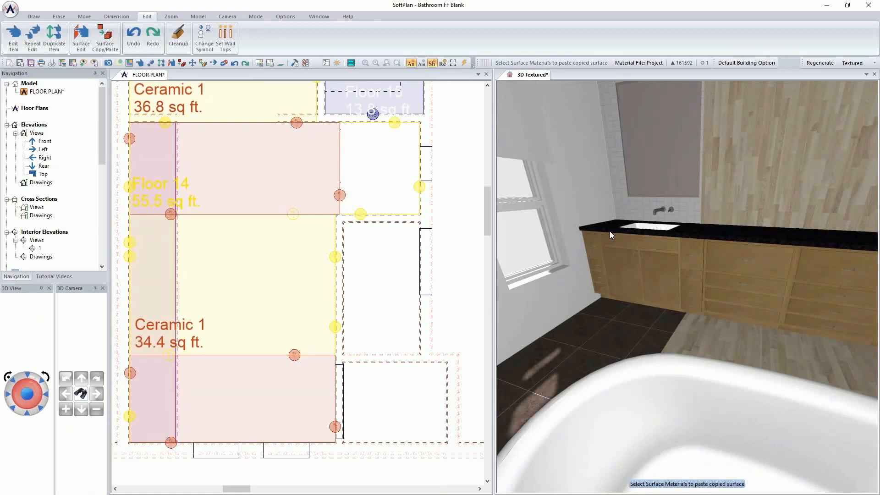
key("Right")
key("Right")
key("Up")
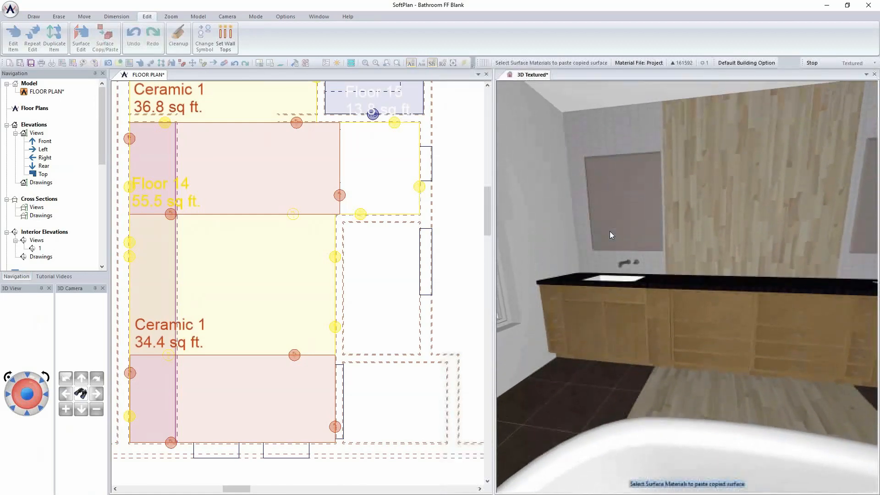
key("Right")
key("Right")
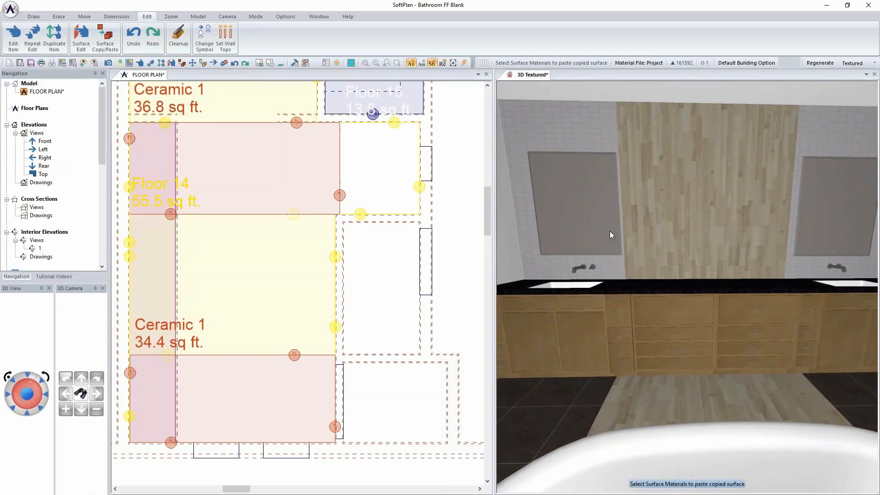
left_click(688, 131)
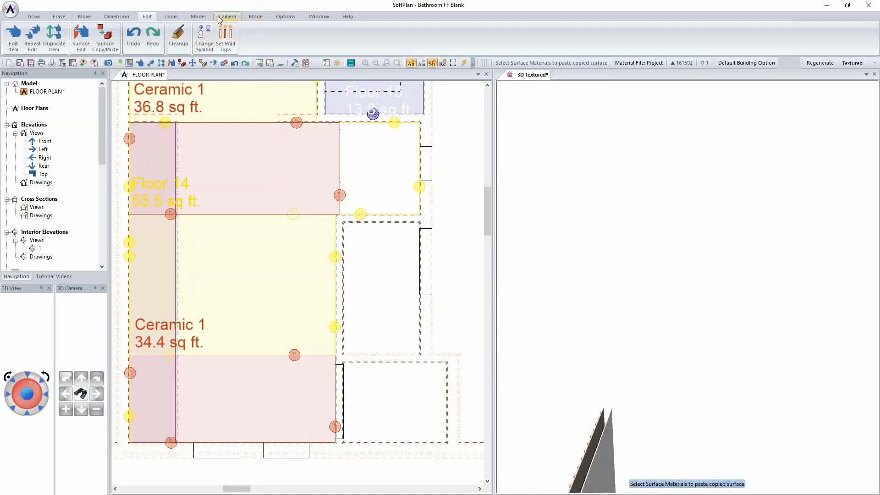
left_click(40, 407)
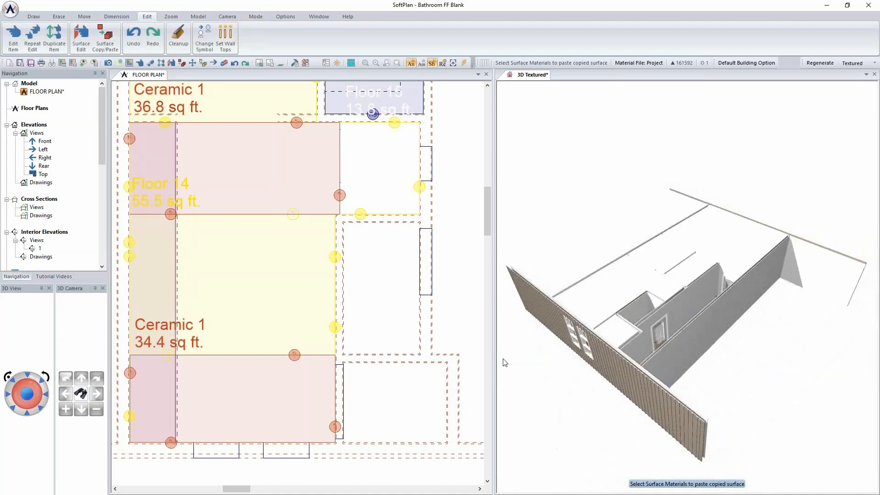
left_click(80, 393)
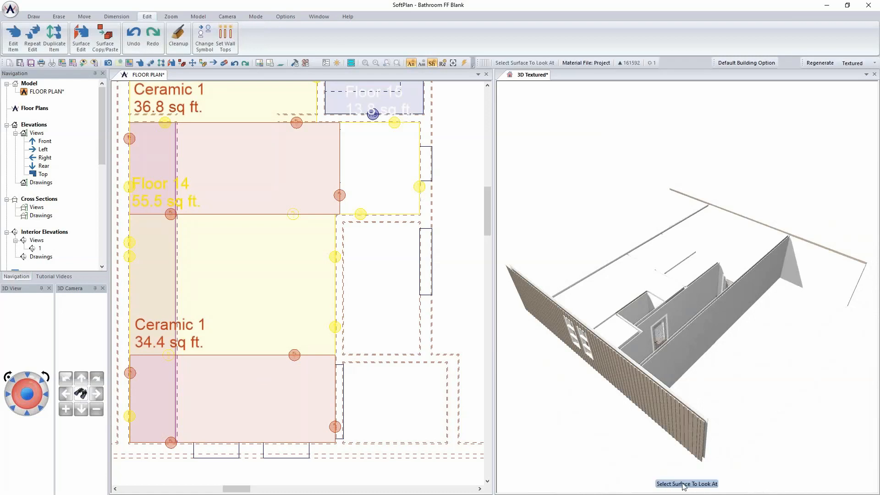
left_click(584, 340)
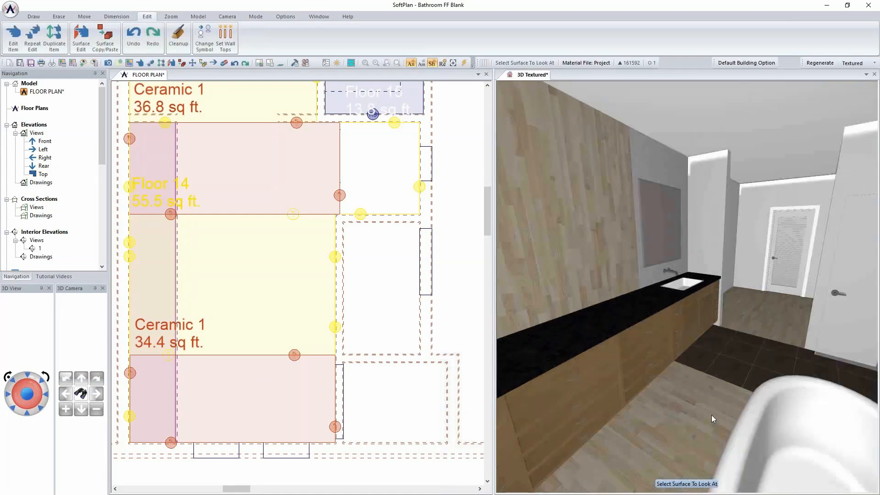
Change the Ceramic 1 flooring surface to the wavy PT1279-Mosa.jpg texture from the SoftPlan+ Mosa Tile collection
right_click(746, 353)
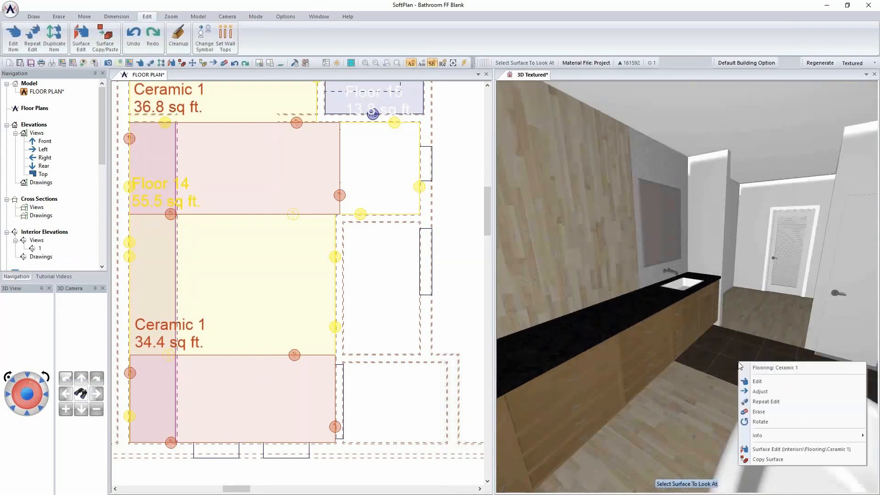
left_click(791, 451)
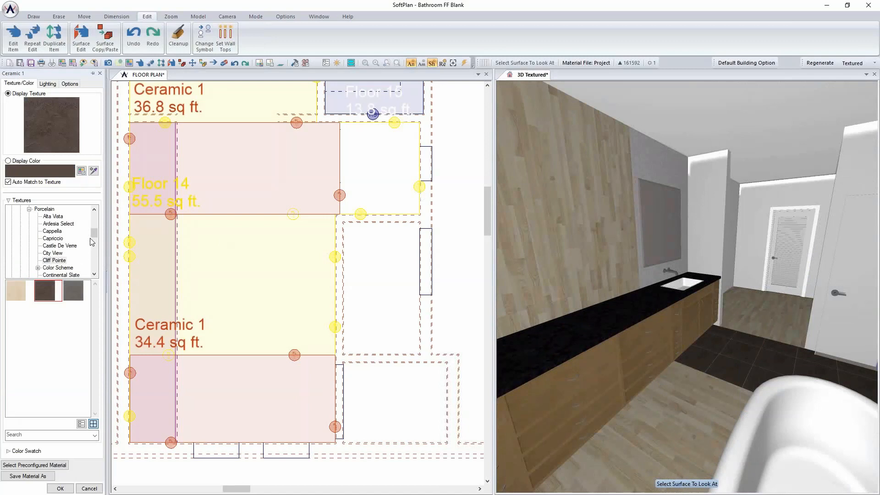
left_click_drag(96, 234, 93, 259)
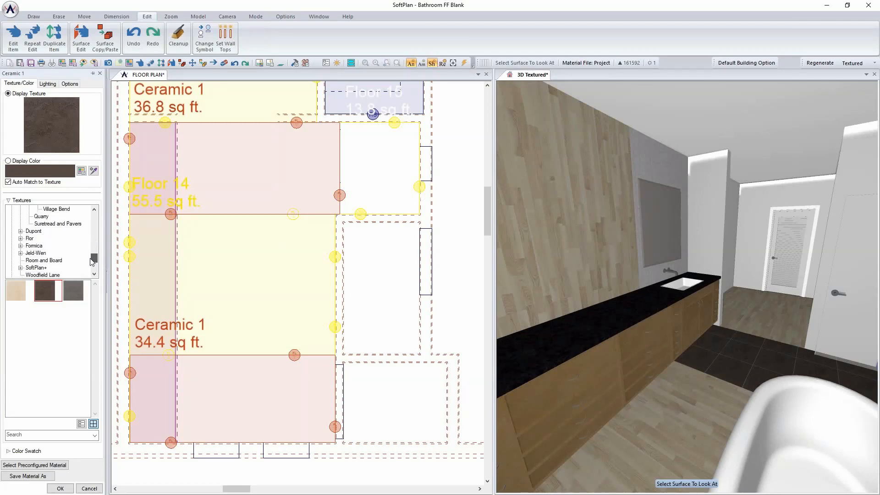
left_click(20, 267)
scroll(46, 255, "down", 6)
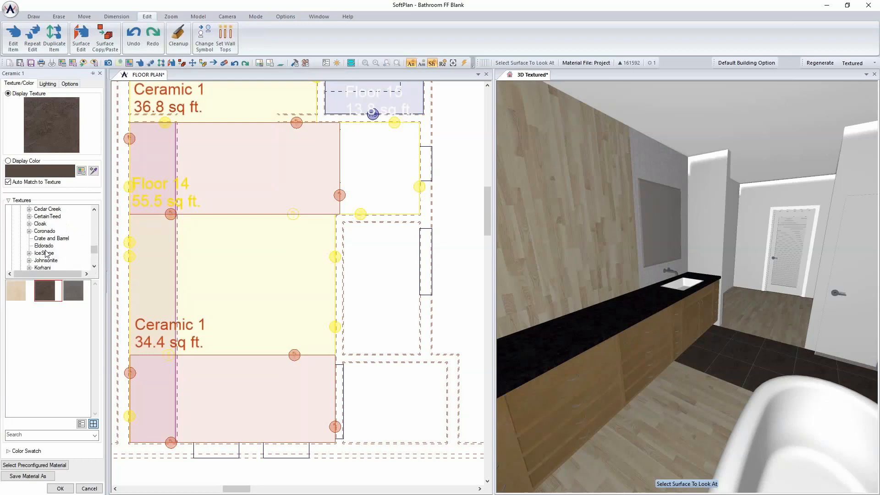
left_click(42, 246)
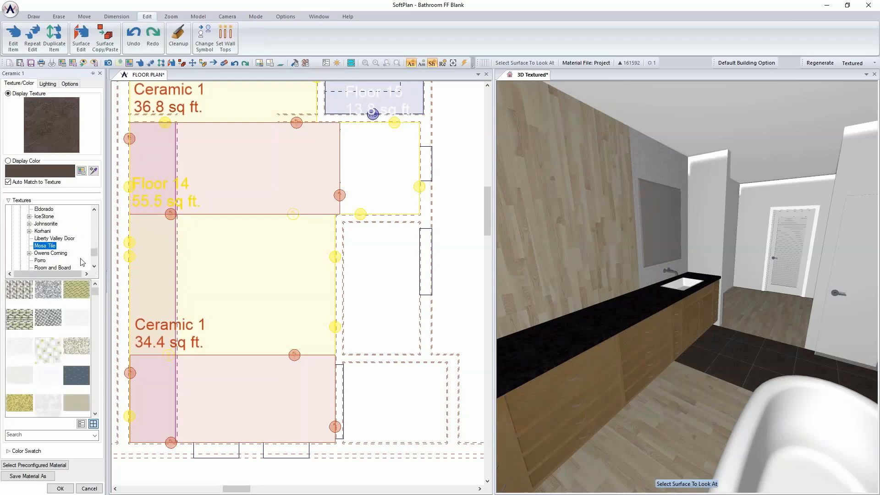
left_click(48, 321)
scroll(51, 344, "down", 4)
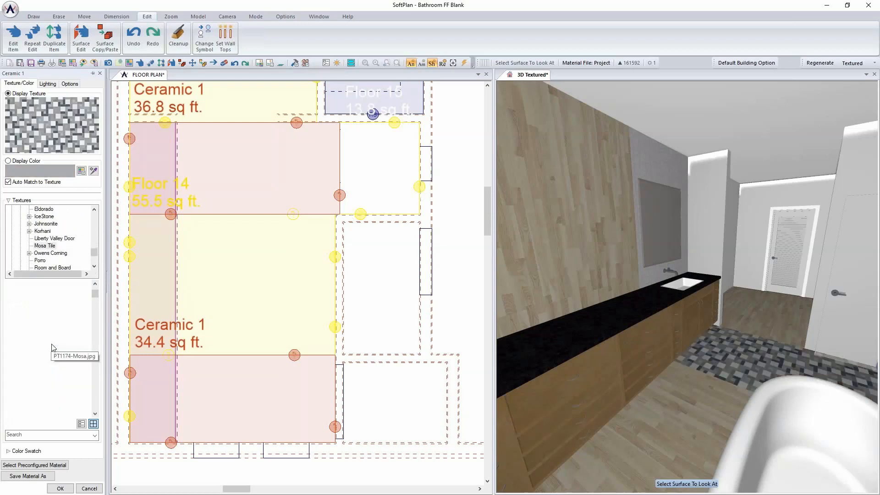
scroll(38, 342, "down", 1)
left_click(48, 356)
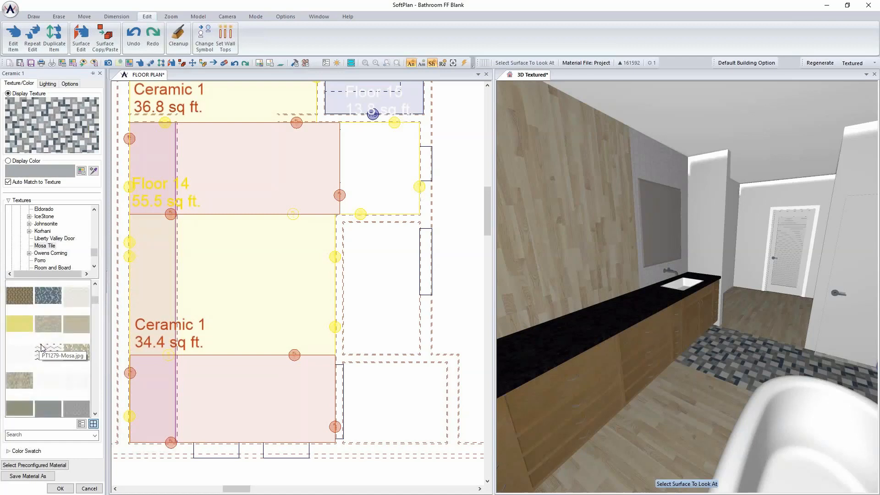
left_click(60, 488)
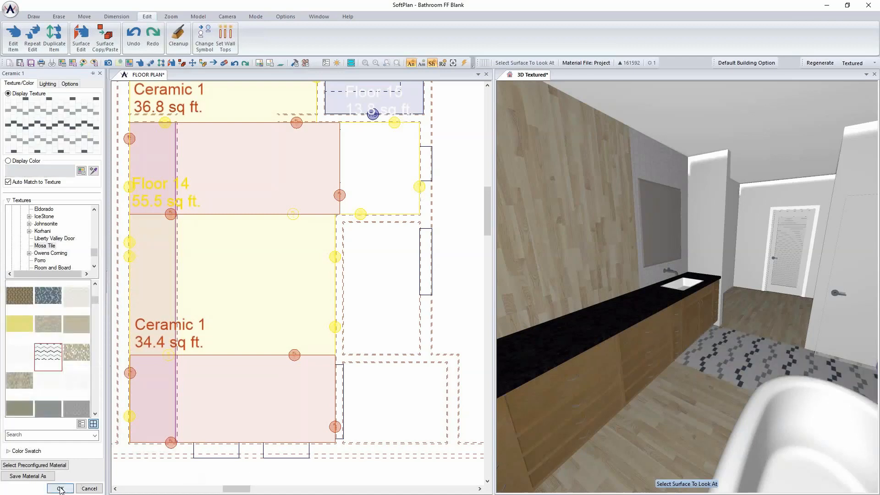
left_click(639, 353)
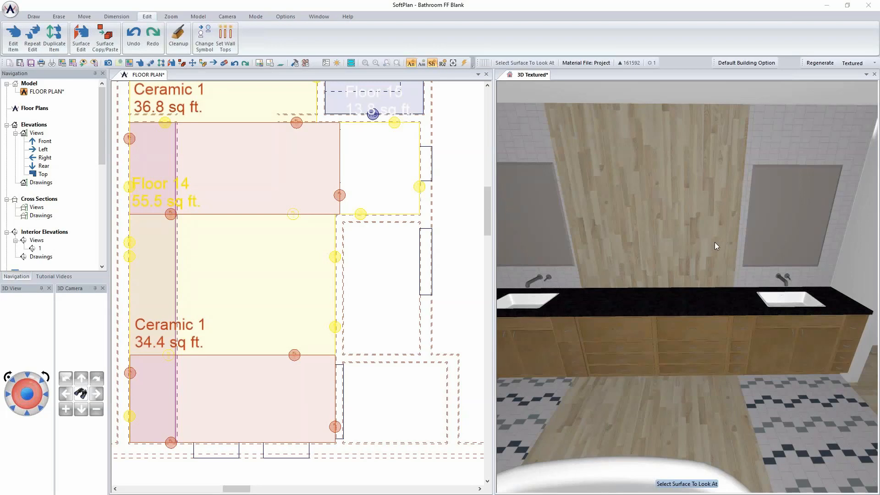
Switch the floor plan to Drawing mode and redraw it to show the vanity's individual cabinets
left_click(378, 304)
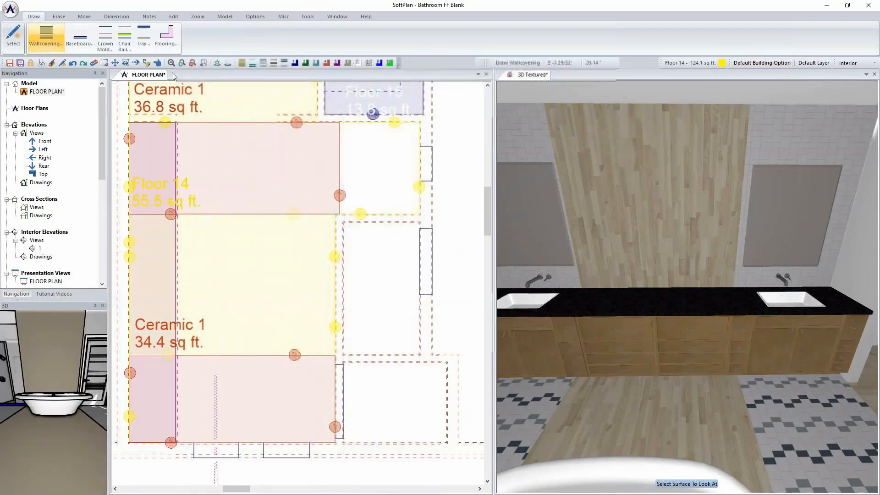
left_click(866, 64)
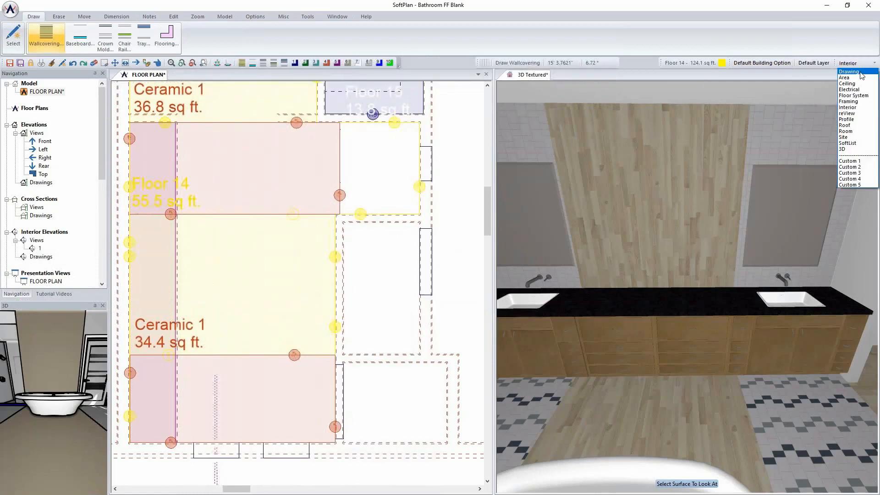
left_click(851, 72)
middle_click_drag(177, 270, 224, 263)
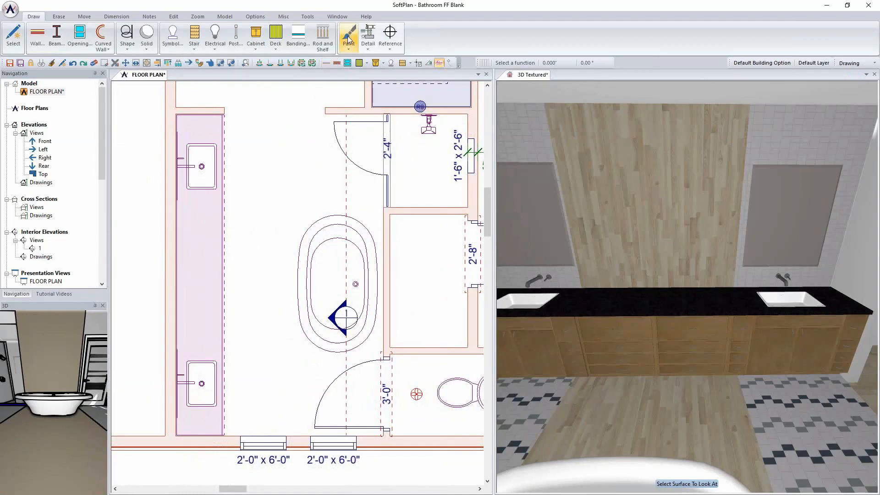
left_click(283, 16)
left_click(16, 33)
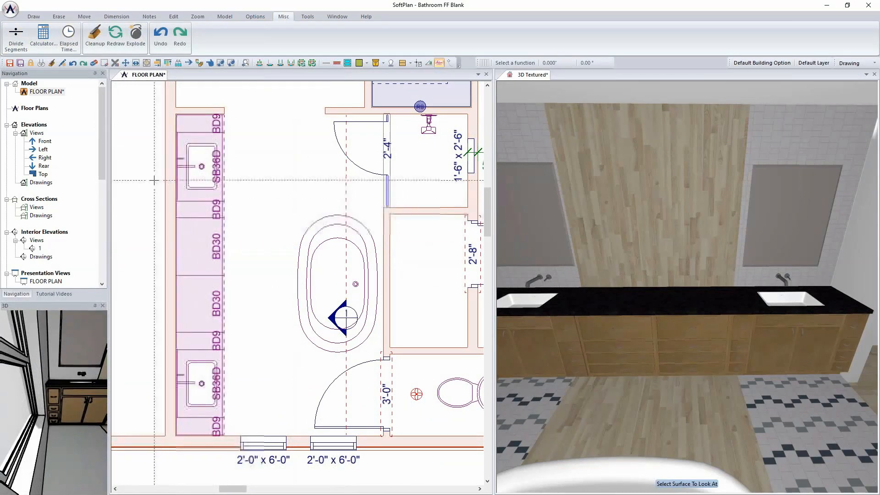
Draw a rod and shelf along the vanity wall spanning the two central BD30 cabinets
left_click(35, 17)
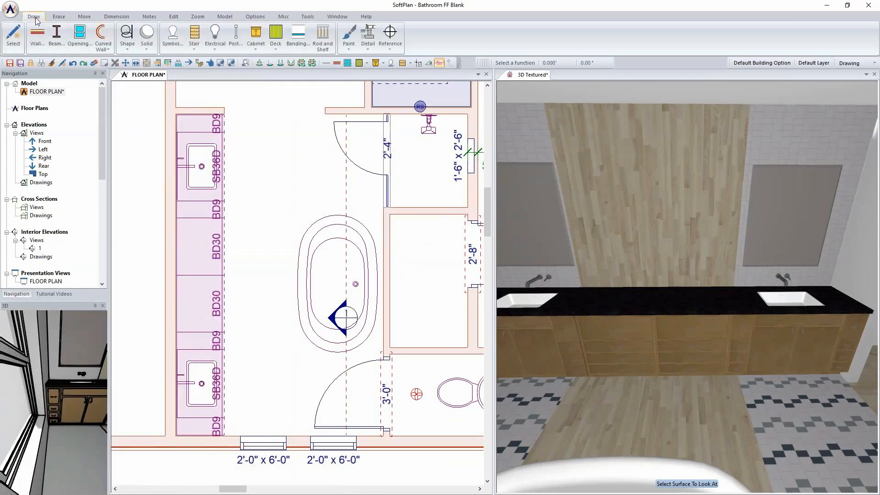
left_click(323, 34)
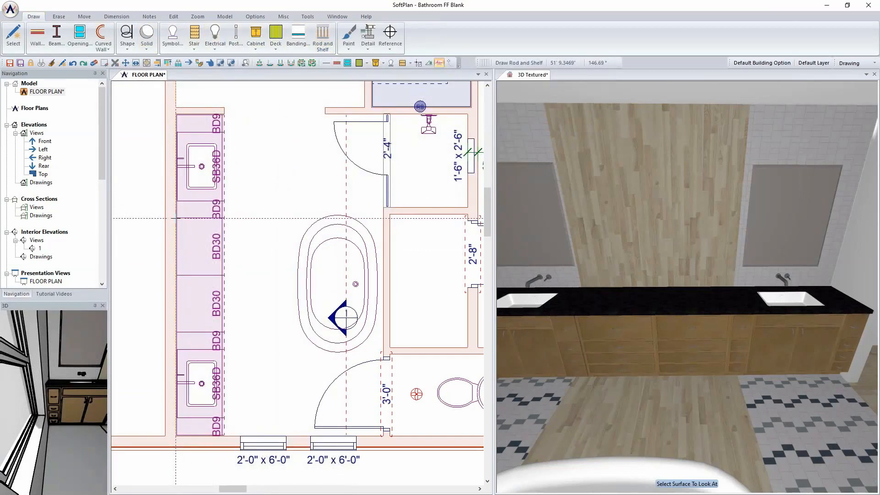
left_click(175, 219)
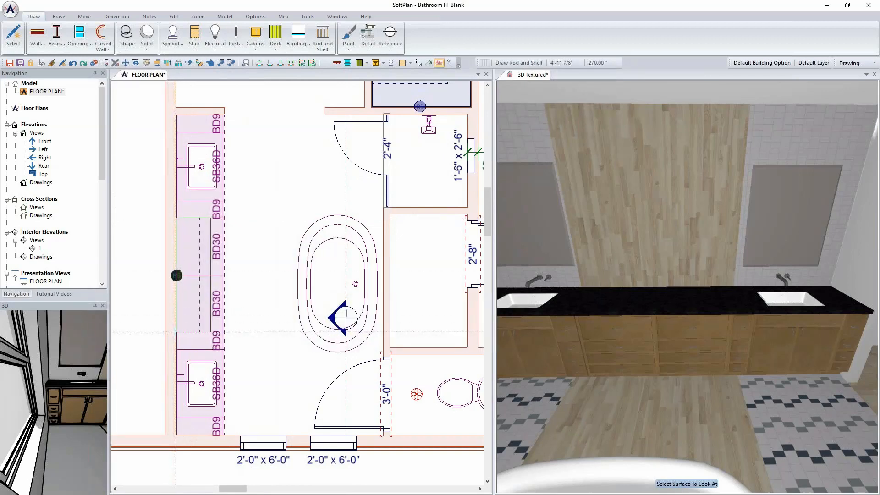
left_click(176, 331)
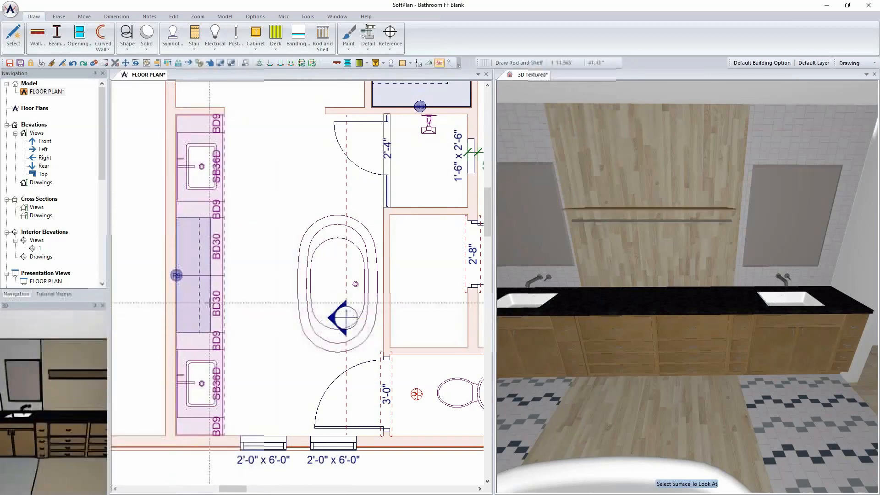
Edit the new shelf above the vanity to remove its rod and set its thickness to 1.5 inches
right_click(658, 220)
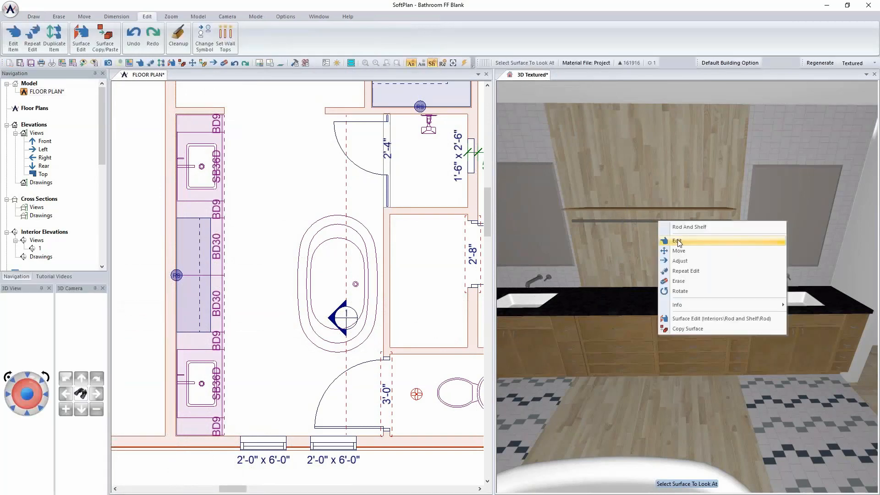
left_click(680, 242)
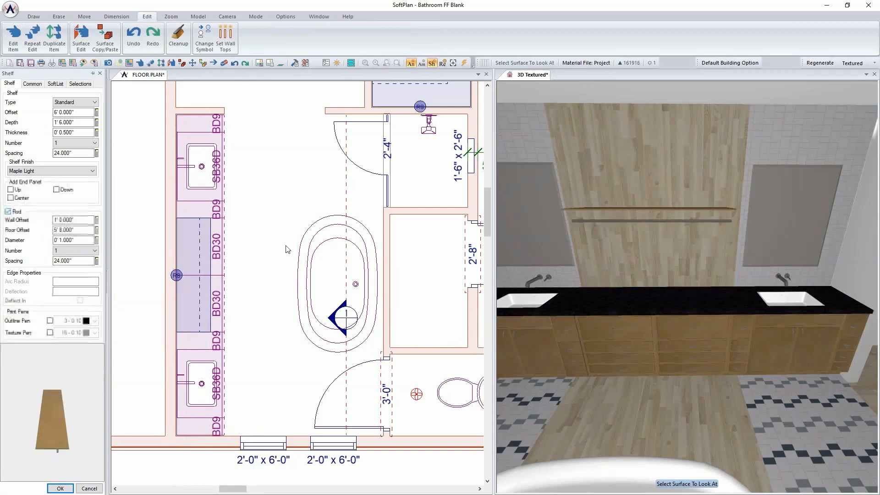
left_click(9, 212)
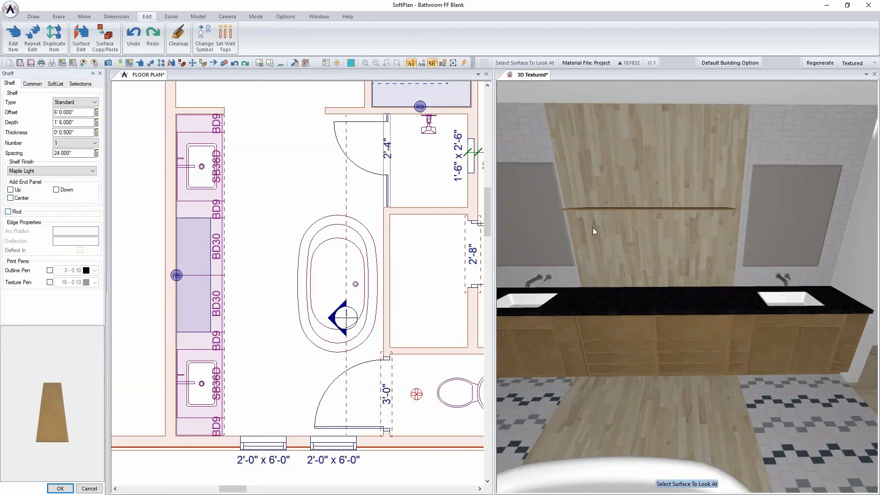
left_click(84, 133)
type("1.5")
key("Tab")
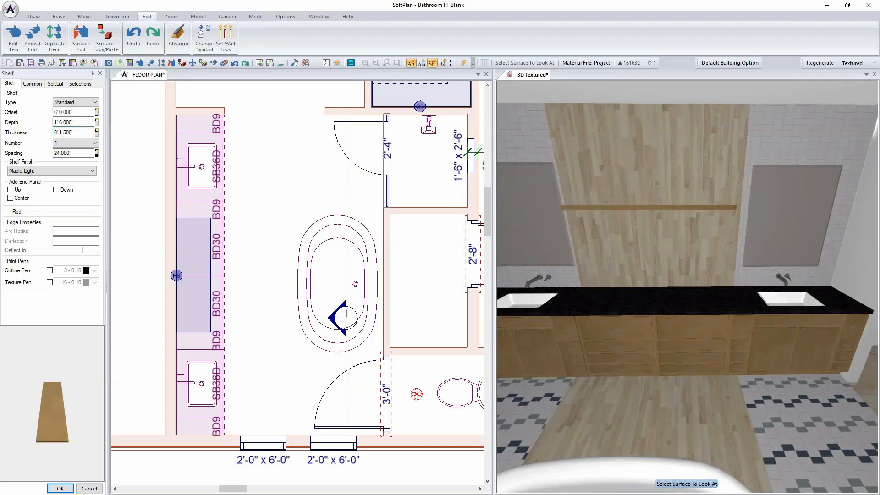
Try a shelf offset of 42 inches and set it finally to 54 inches
left_click(84, 112)
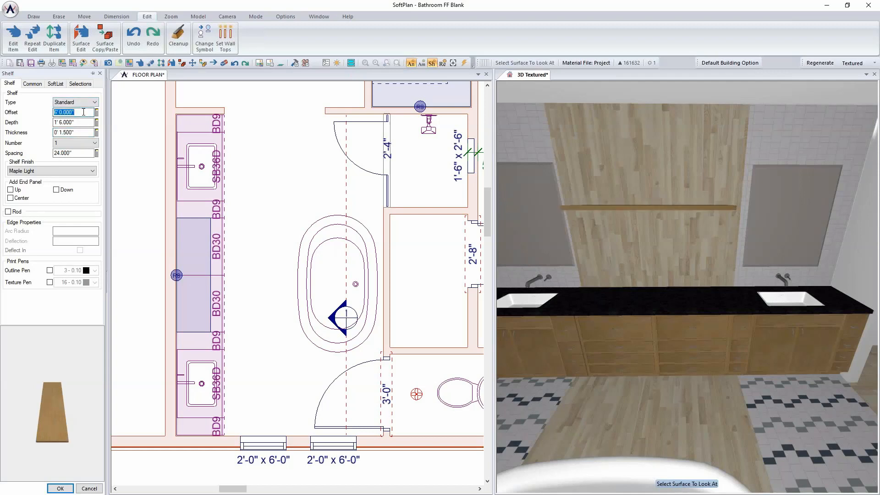
type("42")
key("Tab")
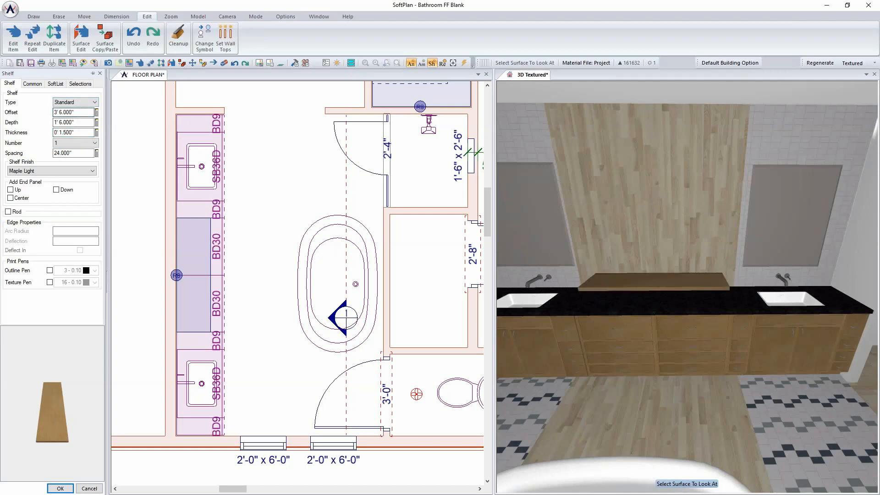
left_click(78, 115)
type("54")
key("Tab")
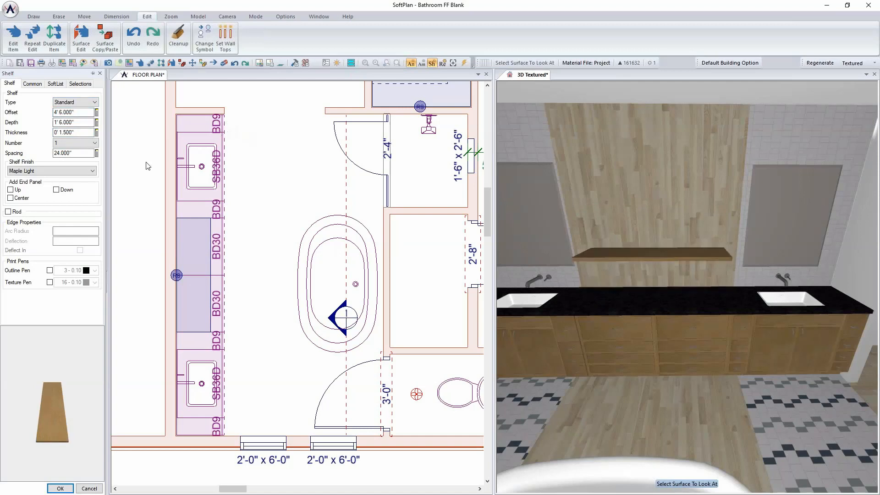
Increase the number of shelves to 3, trying a 9-inch spacing before setting it to 15 inches
left_click(74, 142)
left_click(75, 162)
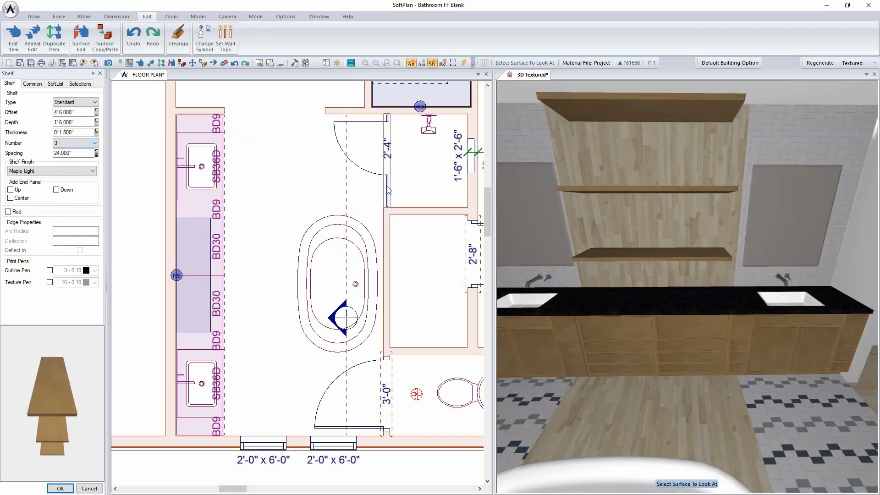
double_click(85, 154)
type("9")
key("Tab")
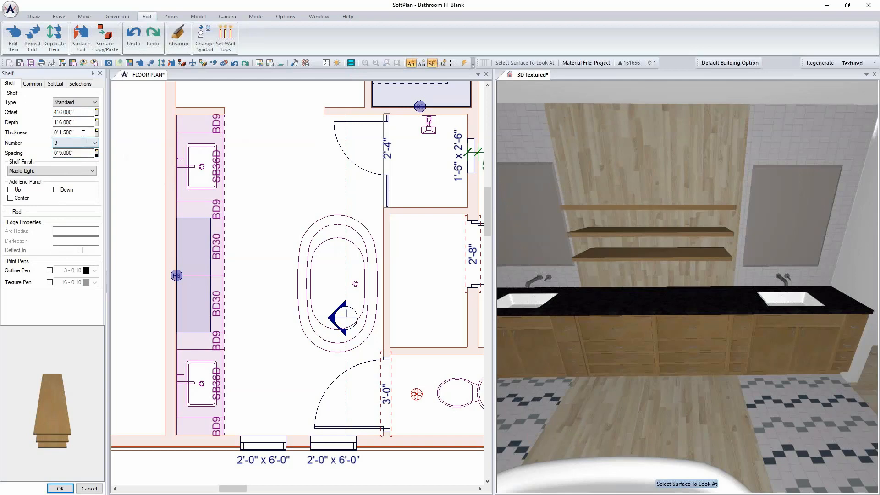
double_click(80, 153)
type("15")
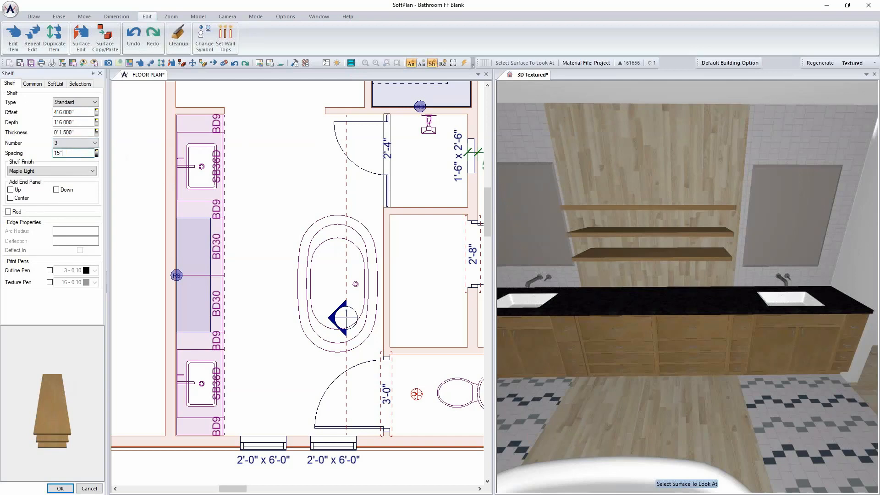
key("Tab")
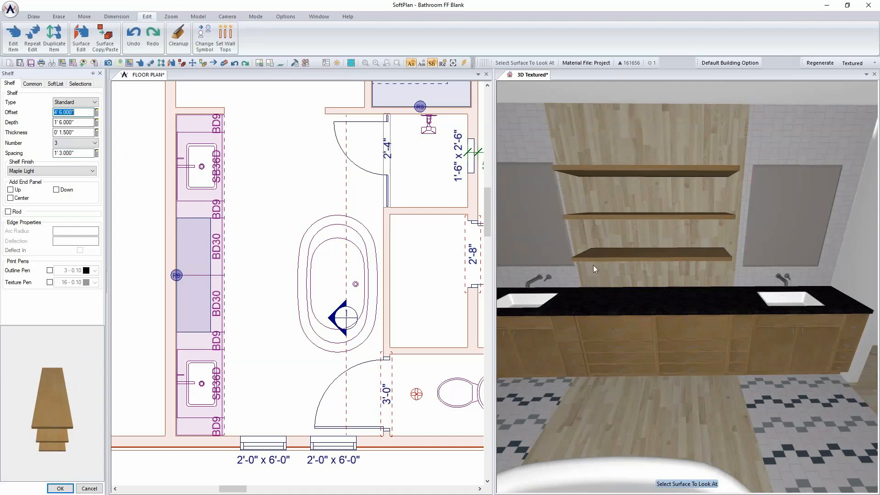
Reduce the shelf depth to 9 inches and apply the shelf settings
left_click(83, 121)
type("9")
key("Return")
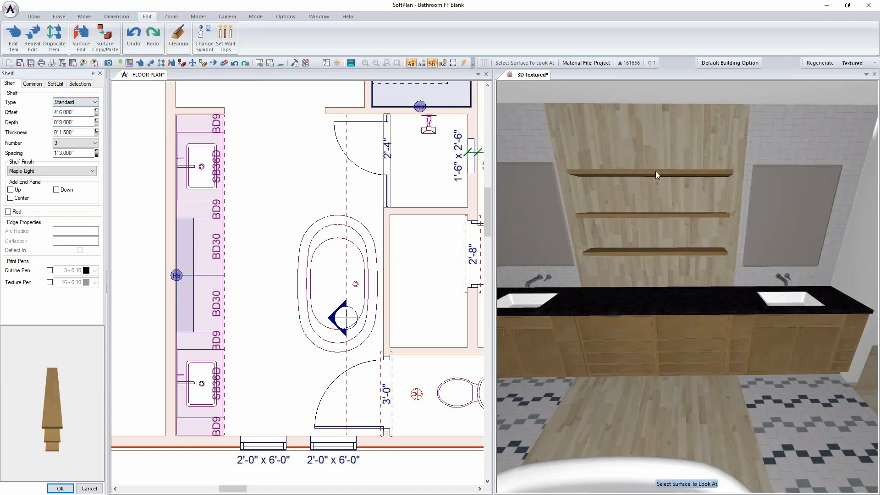
key("Tab")
left_click(60, 488)
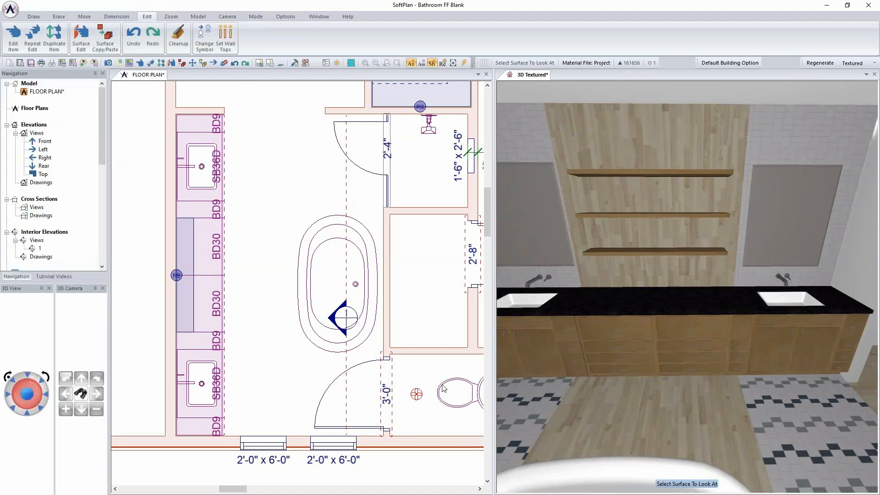
Review the settings and finish of the vanity shelves, and inspect the shelves in the 3D view
right_click(667, 215)
left_click(699, 235)
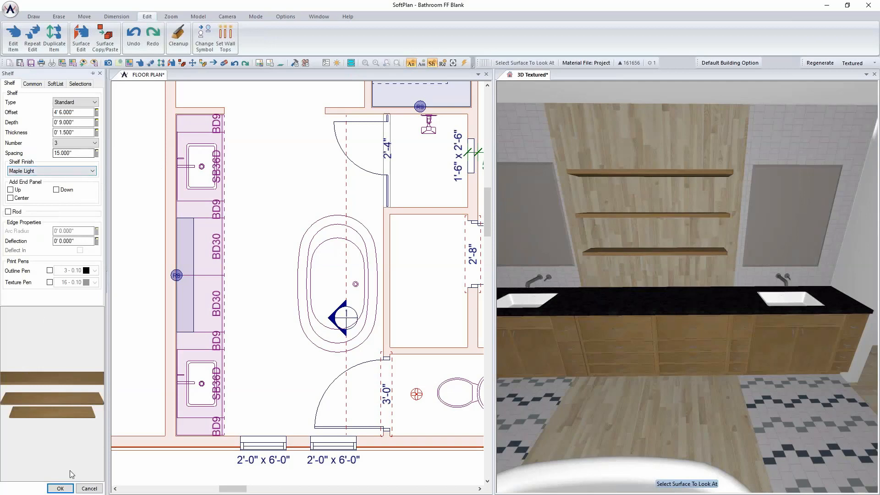
left_click(60, 488)
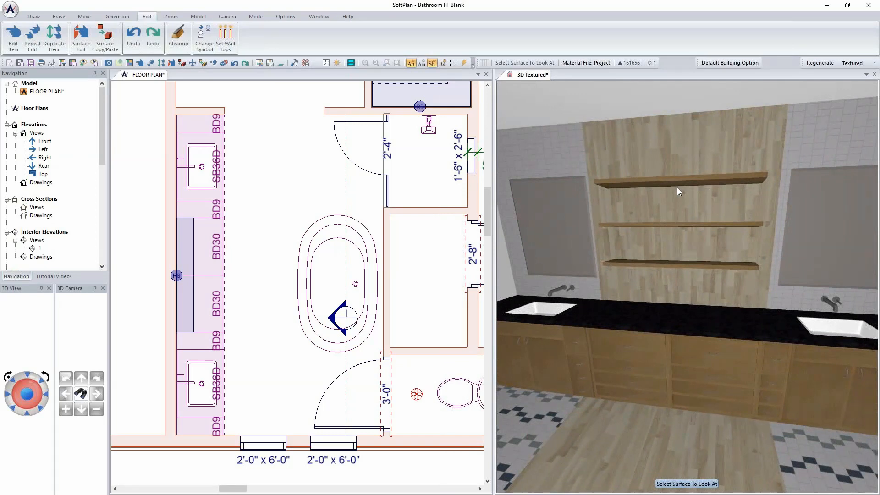
left_click(702, 209)
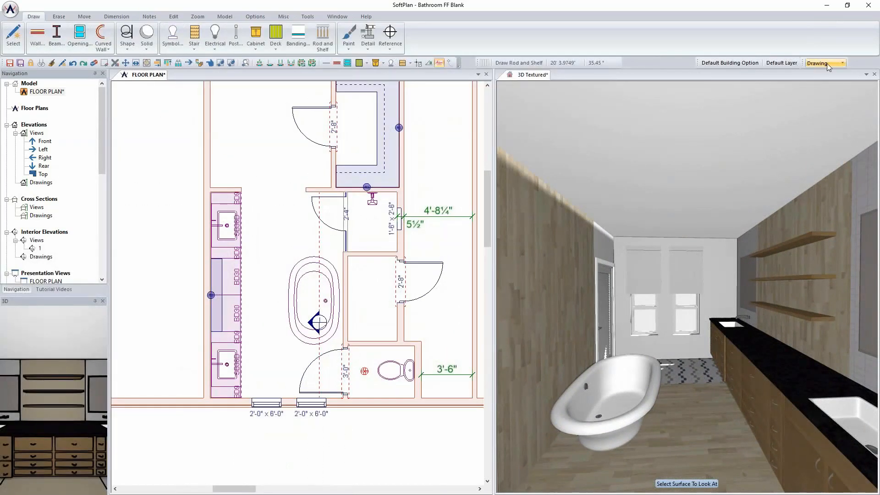
Switch the floor plan to Electrical mode and show the Ceiling Lights symbol library as 3D previews
left_click(829, 64)
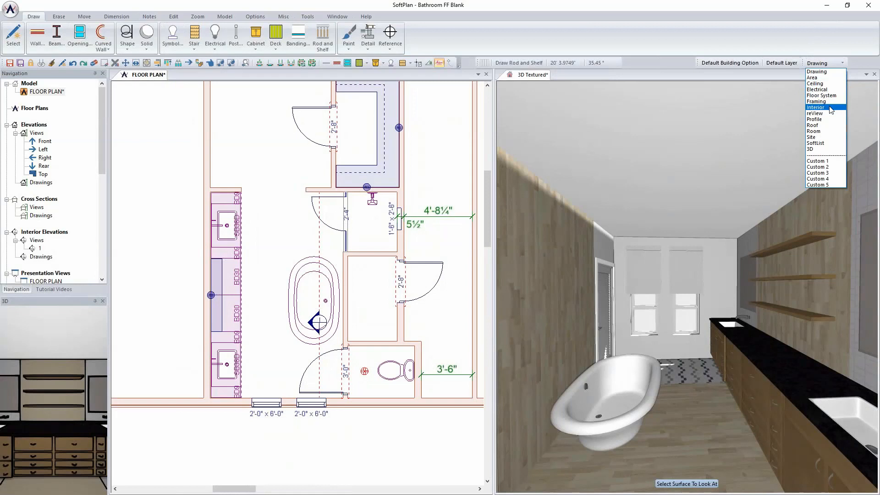
left_click(825, 90)
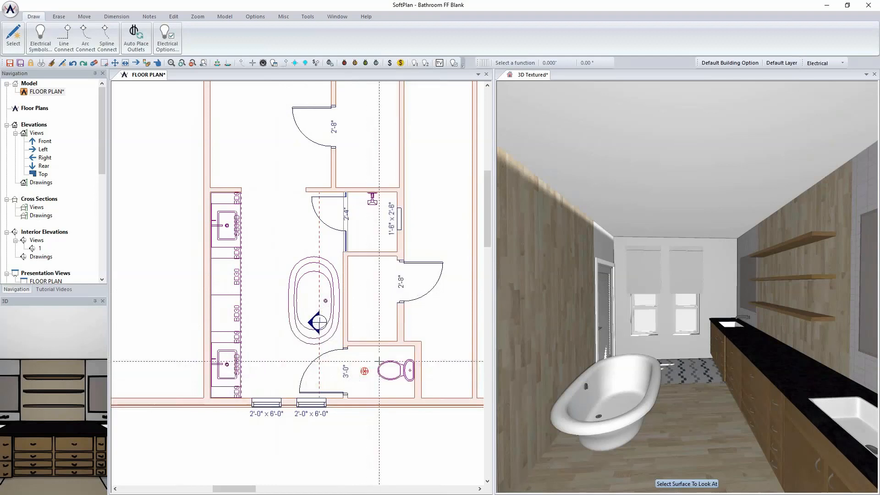
left_click(38, 40)
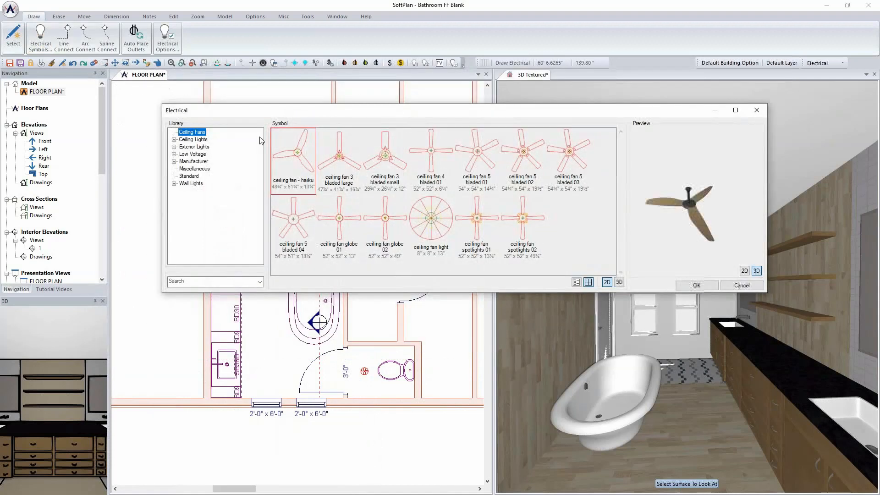
left_click(197, 139)
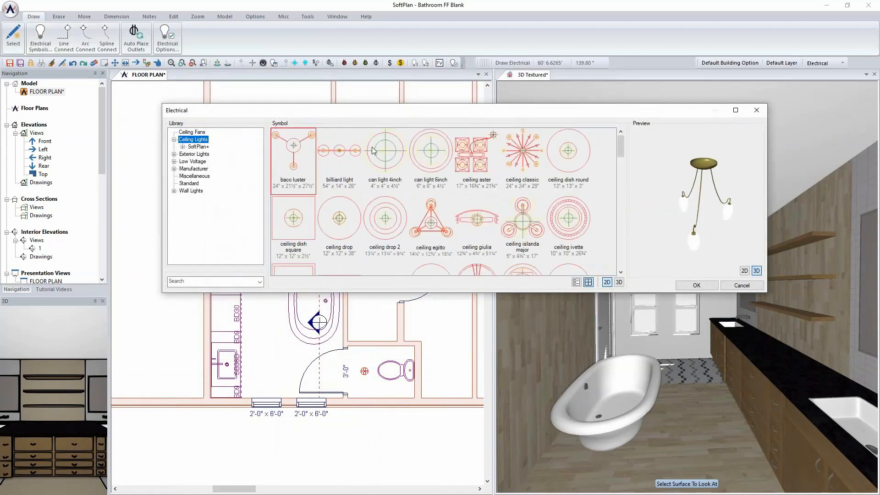
left_click(618, 282)
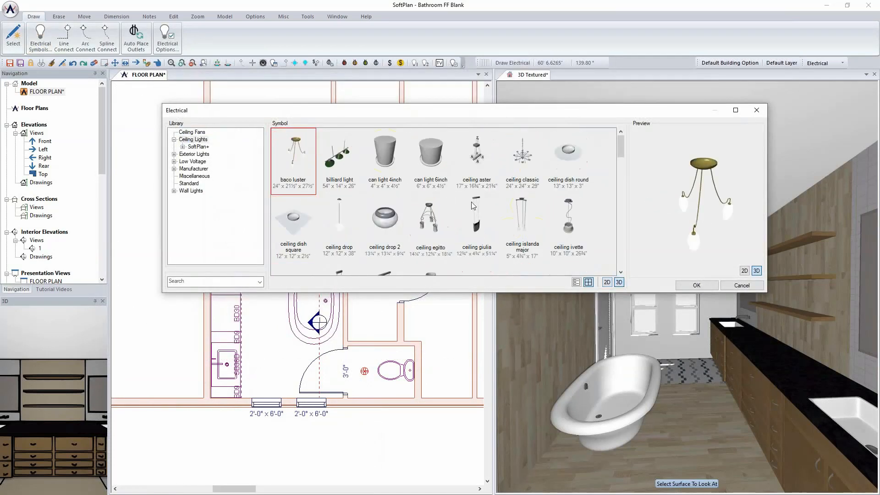
Try the can light 6inch symbol in front of the lower vanity sink and remove it from the plan
left_click(431, 158)
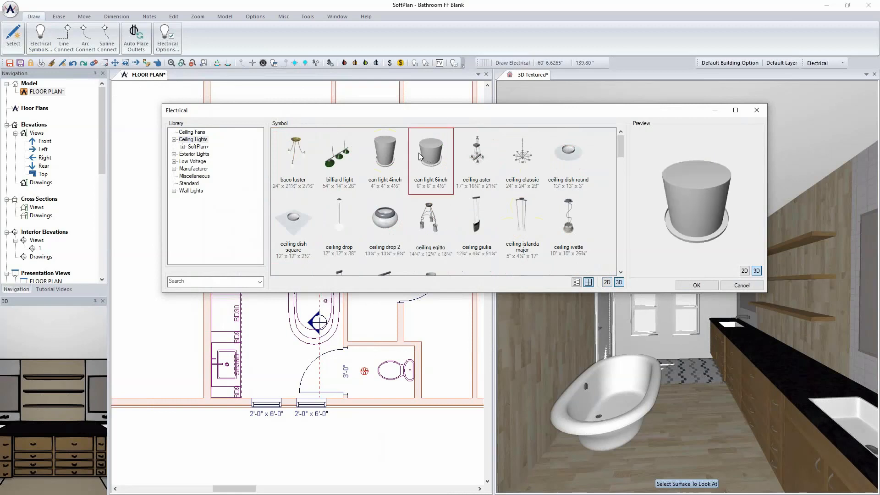
left_click(696, 285)
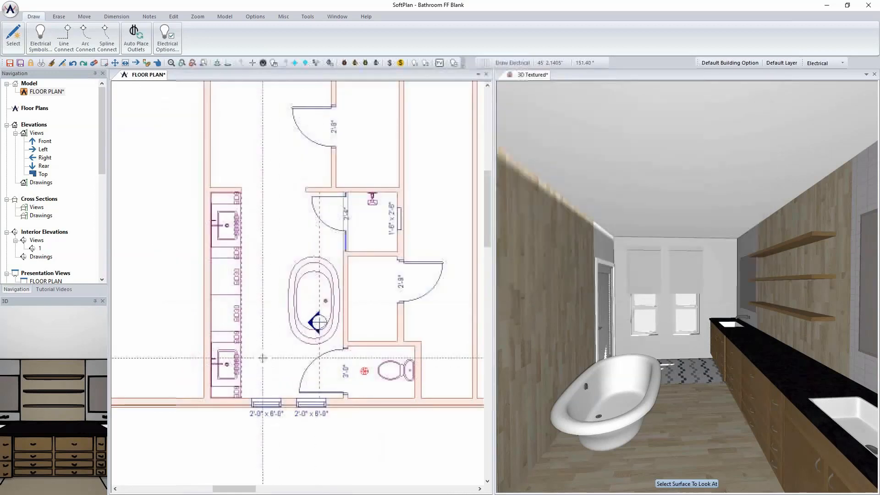
left_click(262, 362)
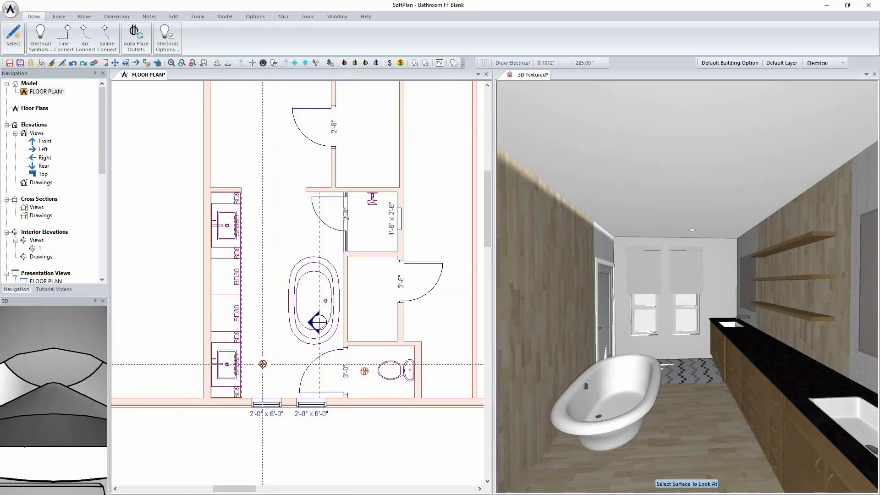
right_click(263, 364)
left_click(167, 141)
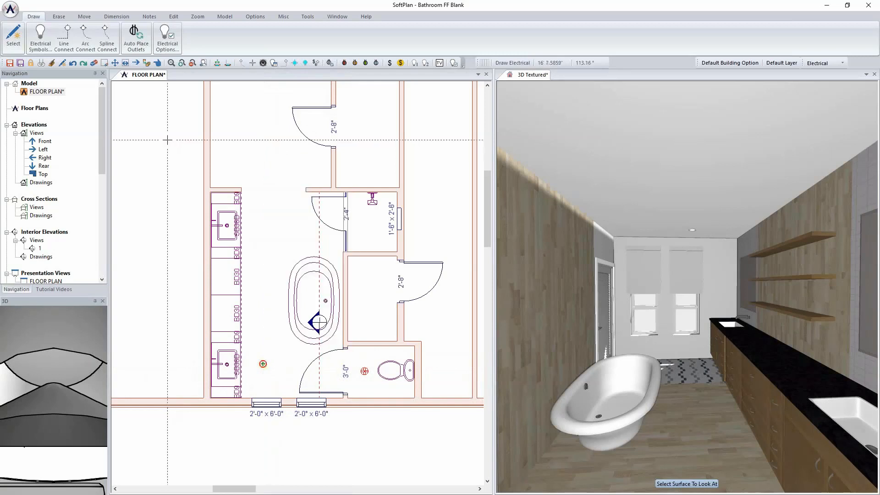
key("Delete")
Place a can light 4inch symbol in front of the lower vanity sink
left_click(40, 36)
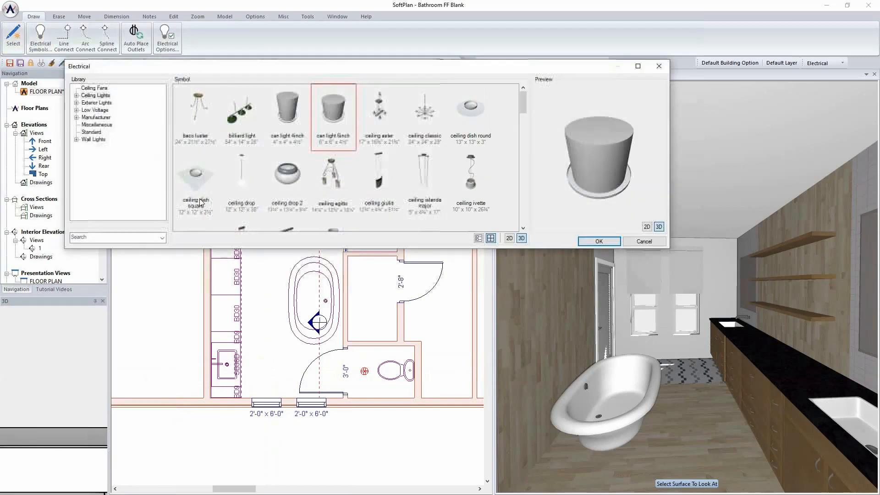
left_click(297, 115)
left_click(598, 241)
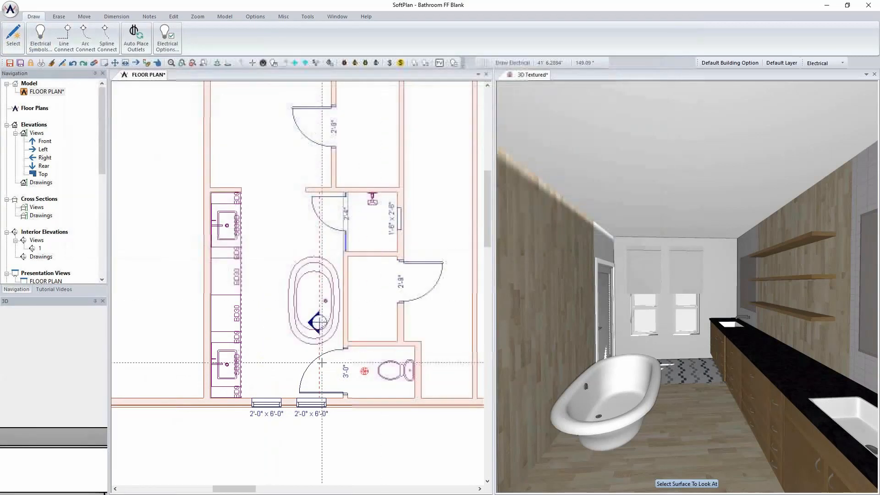
left_click(264, 364)
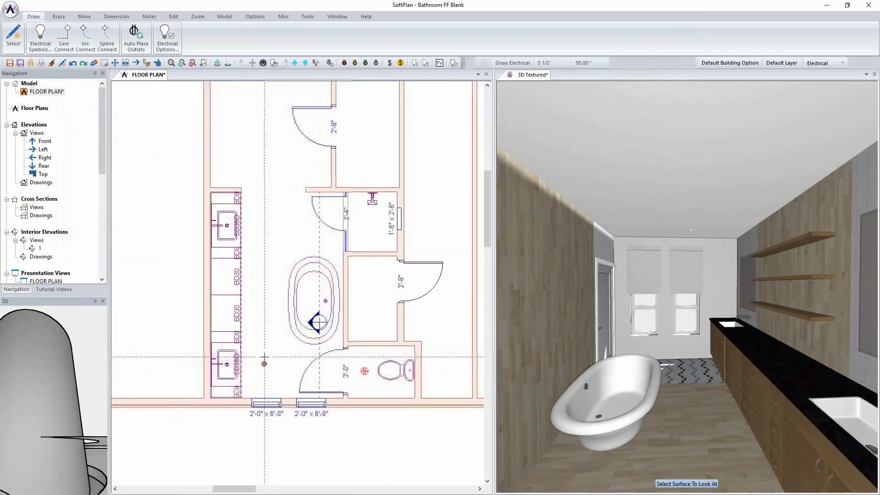
Copy the new can light once, horizontally toward the toilet room door, at a distance of 4'
scroll(274, 371, "up", 3)
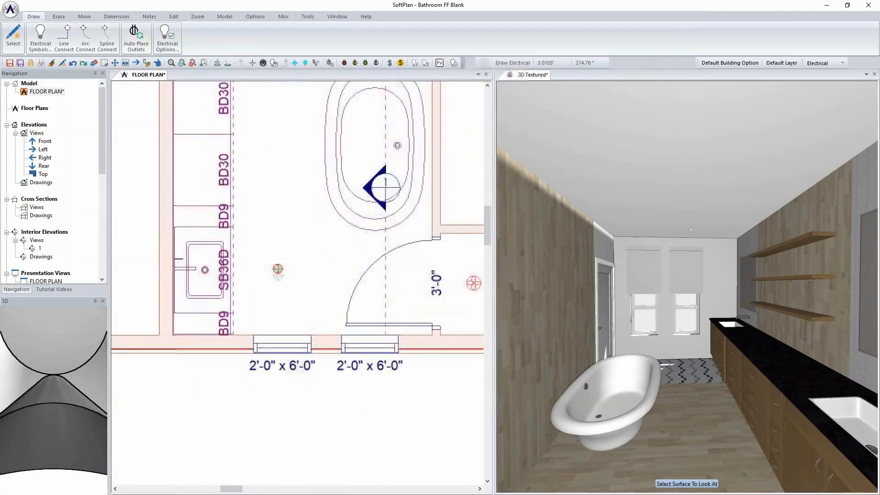
left_click(277, 269)
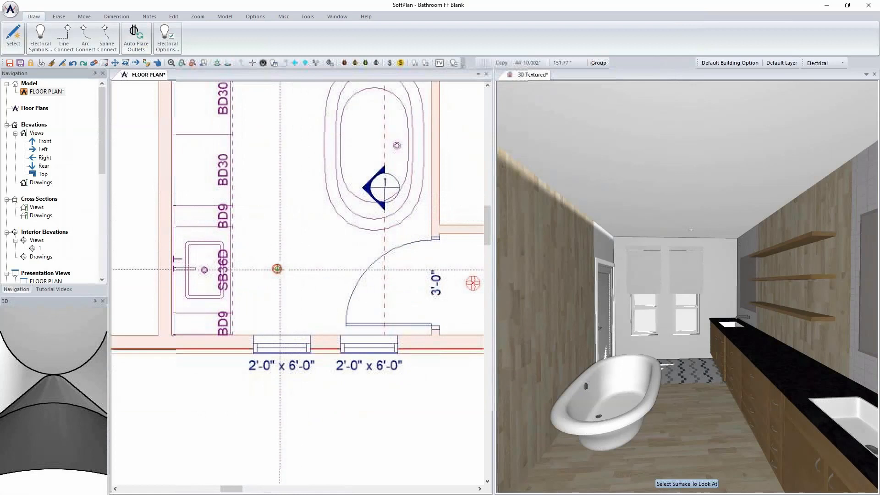
key("c")
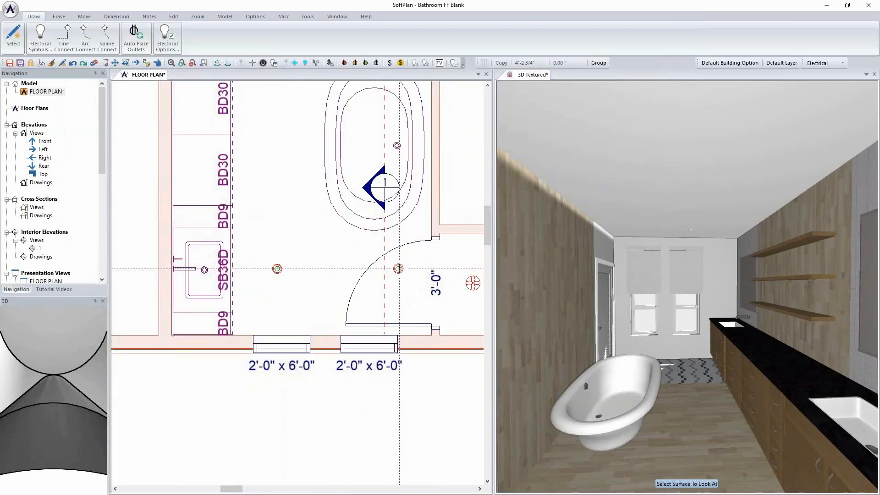
left_click(398, 269)
double_click(476, 320)
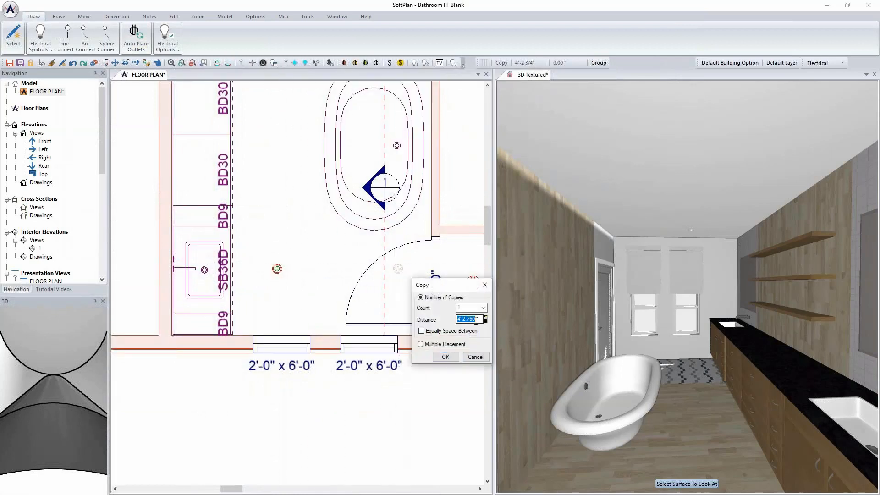
type("4")
double_click(471, 320)
type("4'")
left_click(445, 357)
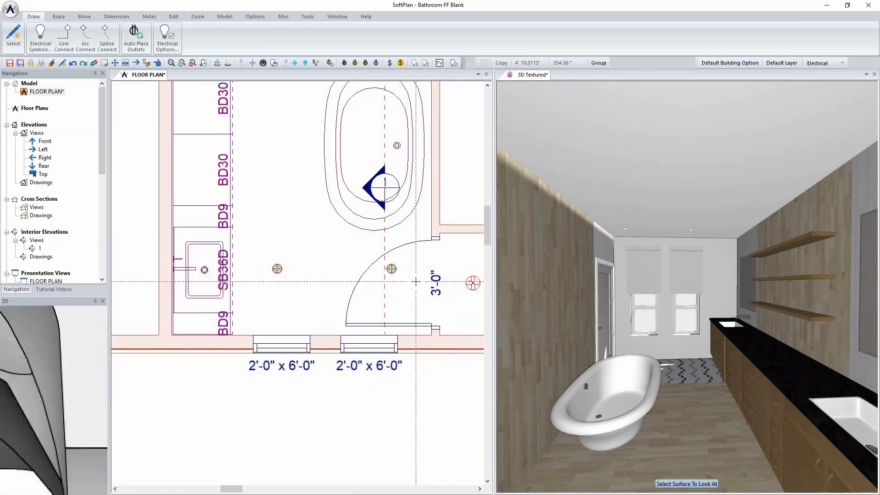
Copy both can lights as a block straight up to the upper sink area, one copy at 10' 3.5"
scroll(187, 147, "down", 3)
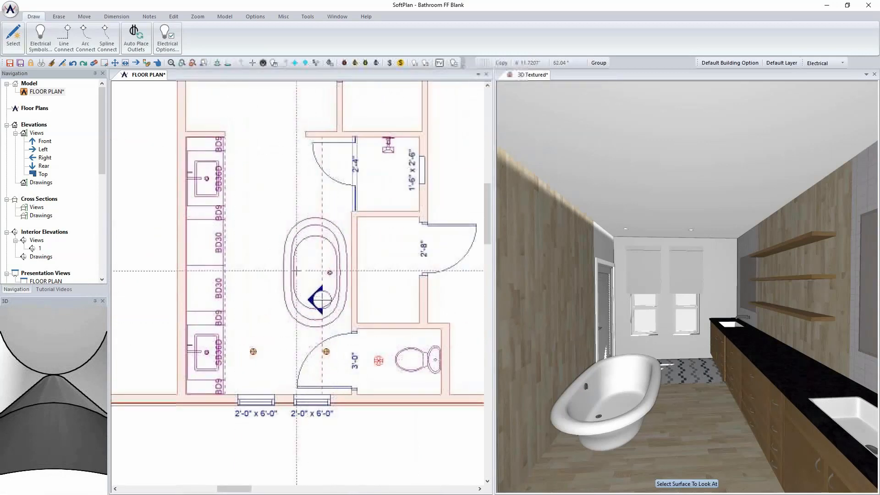
left_click(87, 18)
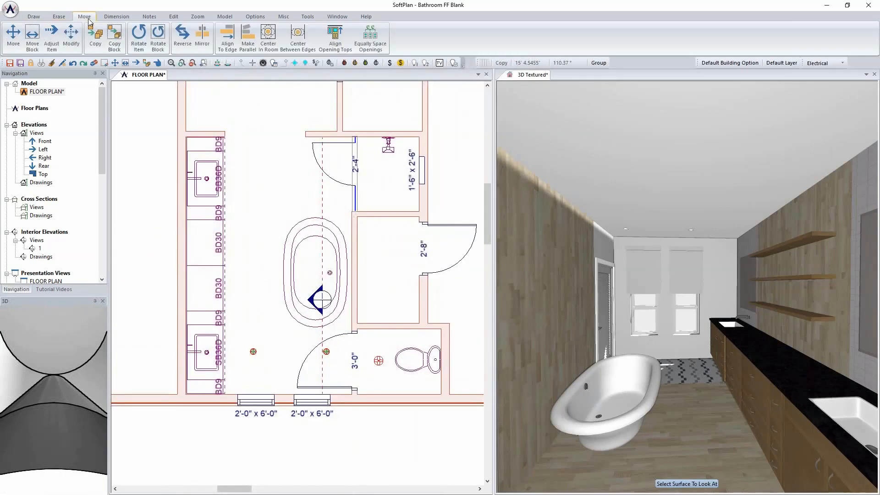
left_click(114, 39)
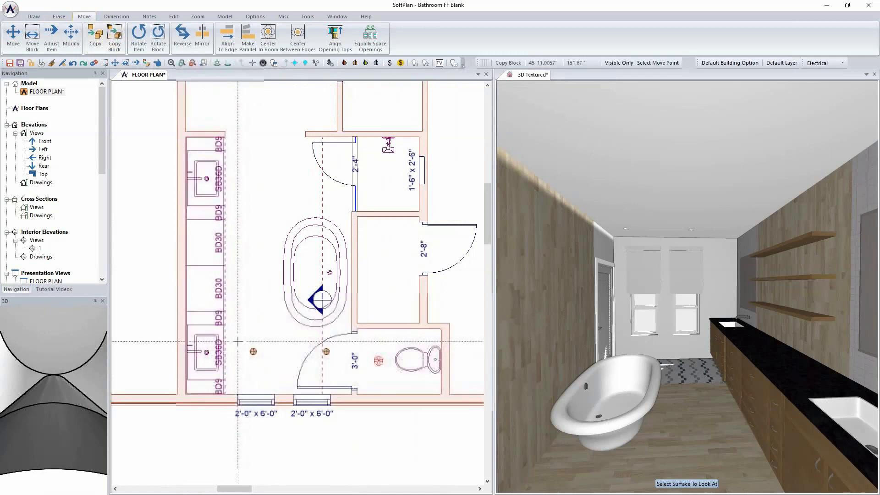
left_click_drag(239, 338, 324, 366)
left_click(324, 366)
left_click(322, 186)
left_click(343, 179)
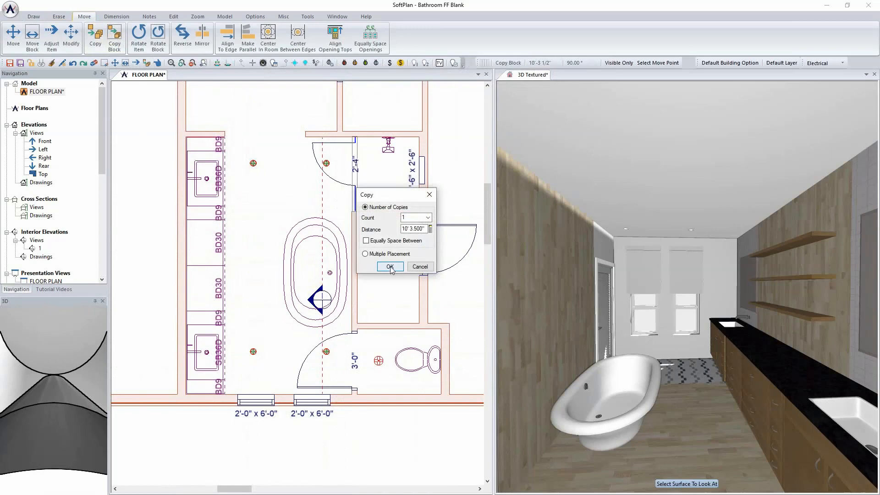
left_click(390, 269)
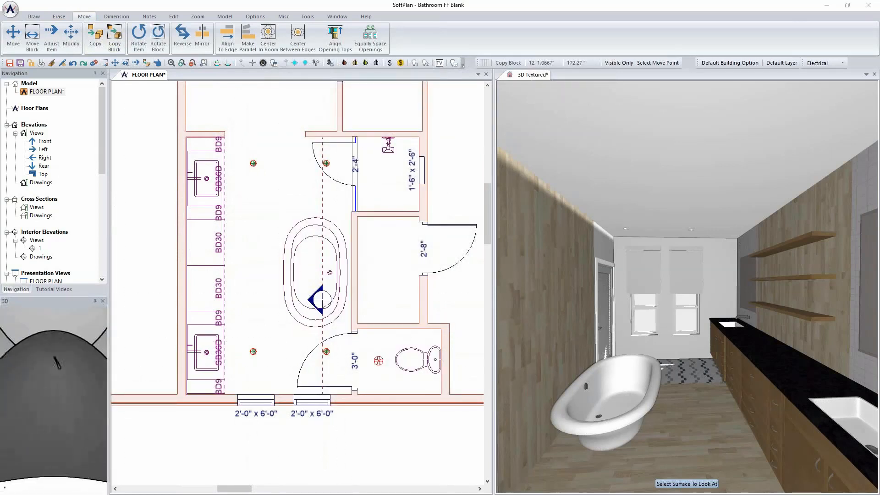
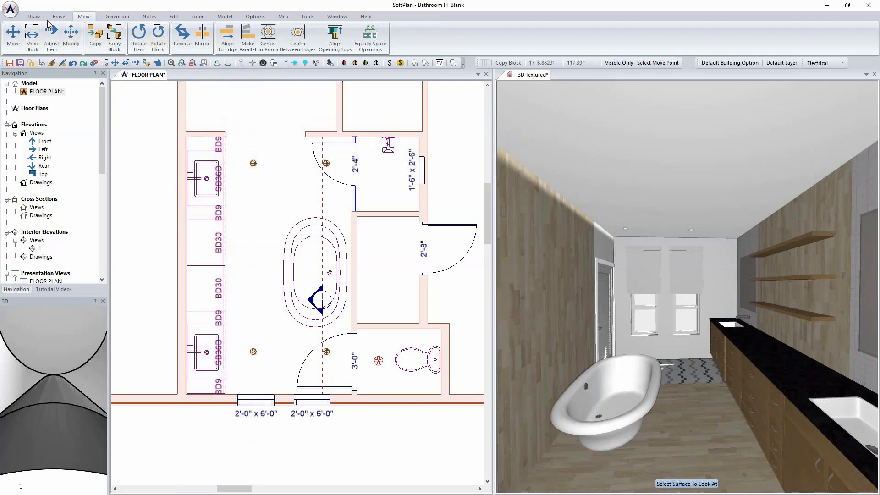
Place the contemporary 08 pendant from the SoftPlan+ Contemporary ceiling lights over the middle of the bathtub
left_click(33, 17)
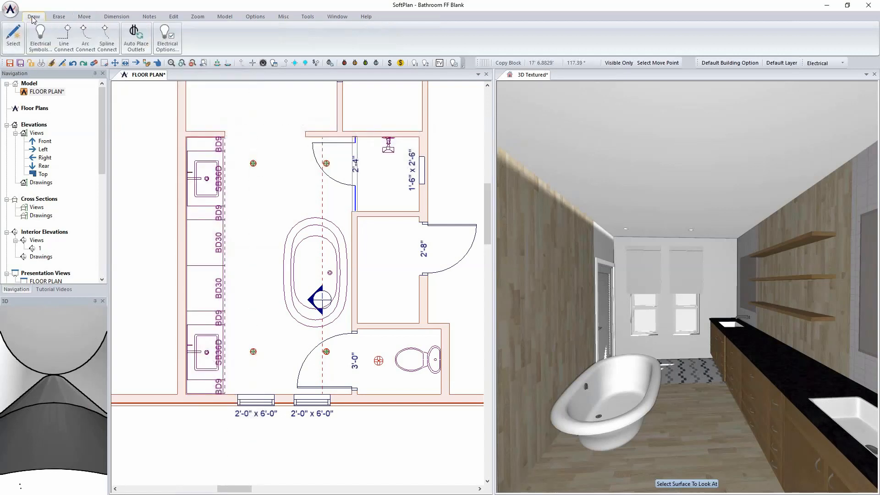
left_click(41, 39)
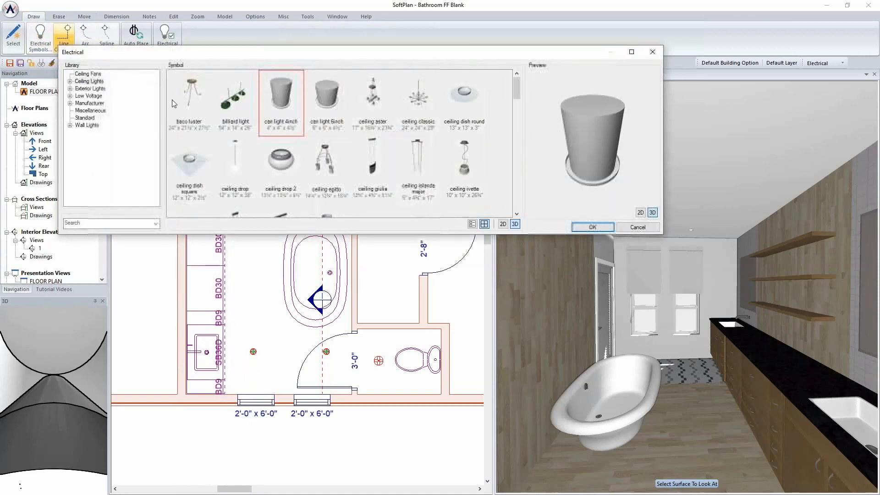
left_click(70, 81)
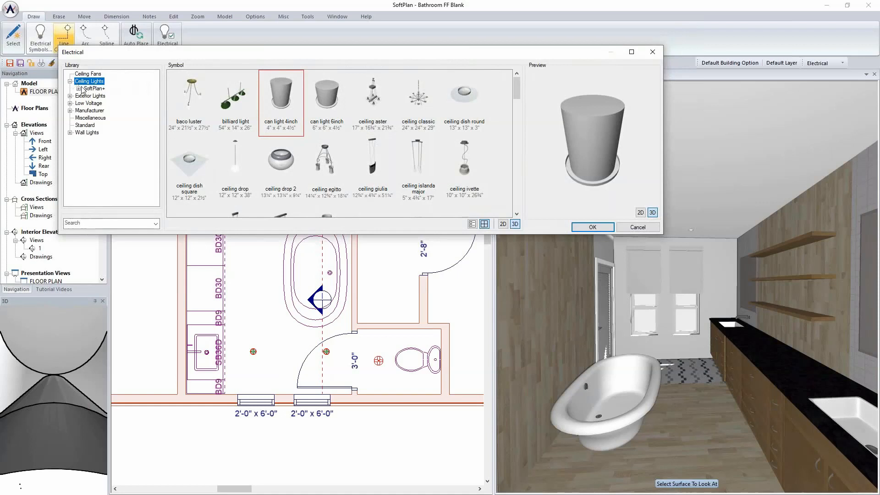
left_click(78, 88)
left_click(78, 88)
left_click(81, 89)
left_click(102, 96)
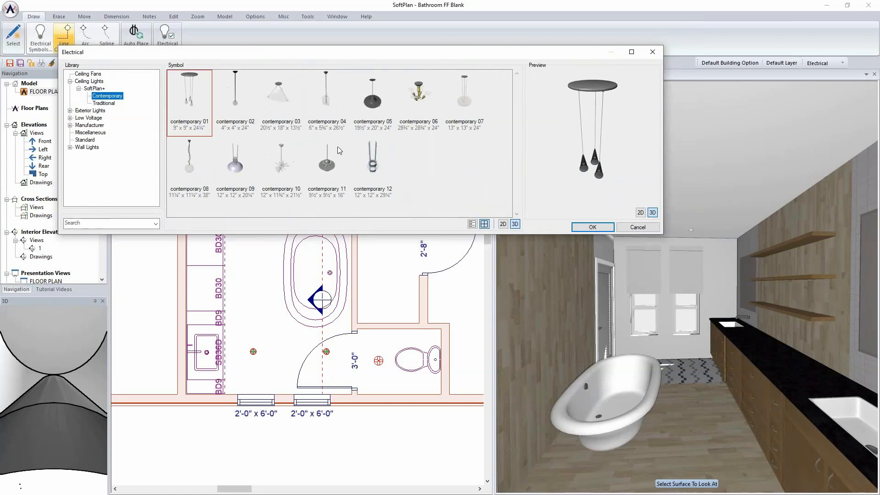
left_click(196, 164)
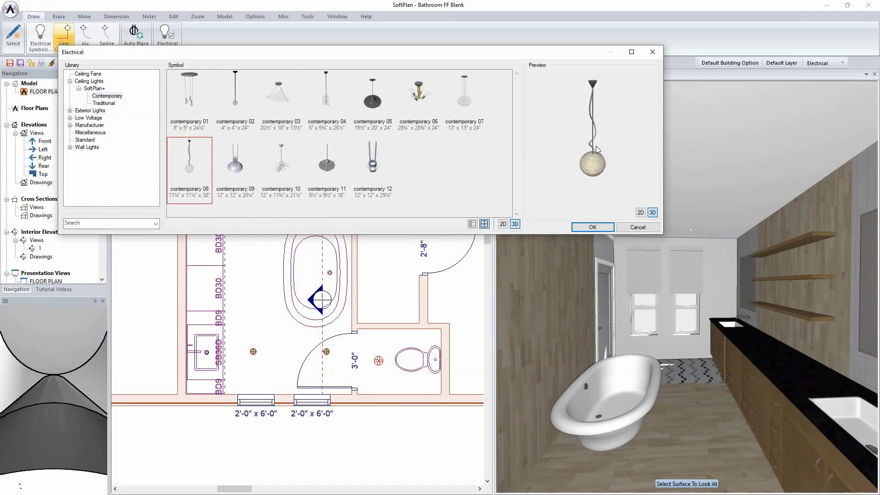
left_click(592, 227)
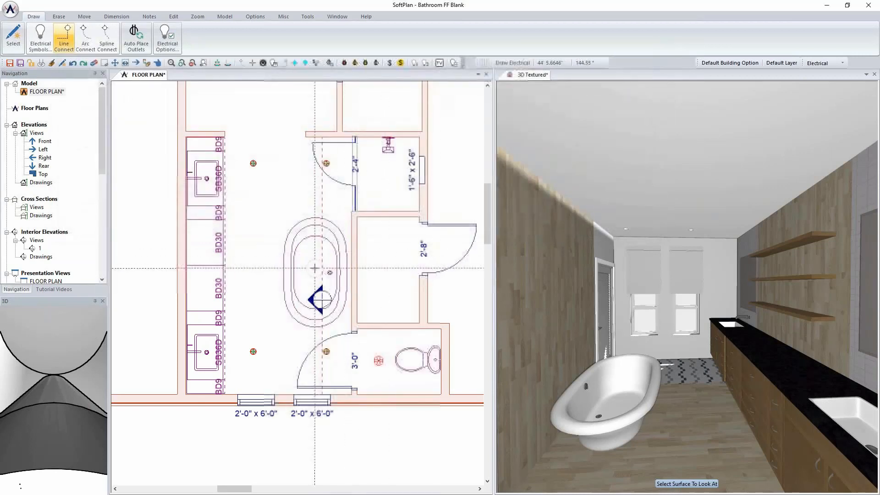
left_click(314, 268)
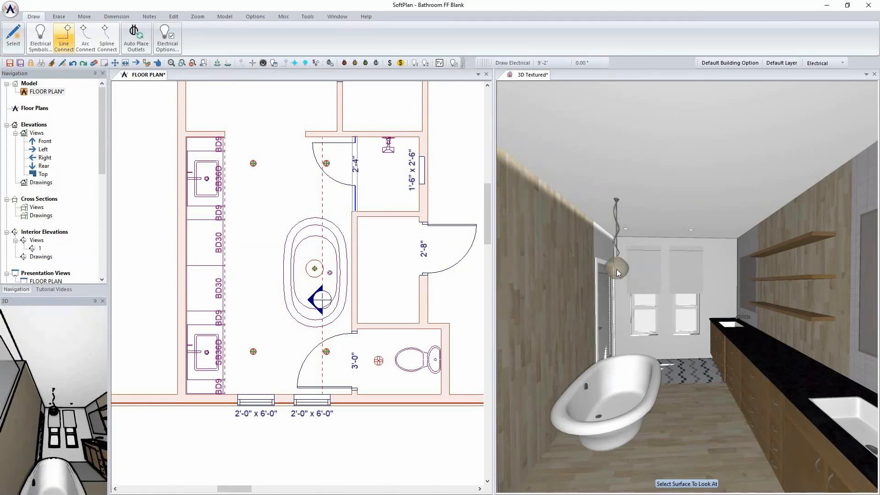
Replace the freestanding bathtub with the Kohler K-710-W claw-foot tub and check it from several angles in the 3D view
left_click(636, 363)
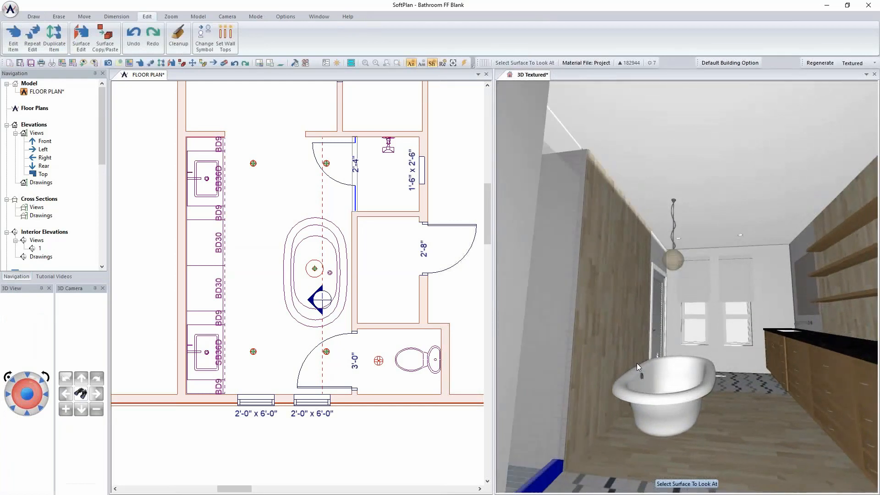
left_click(637, 363)
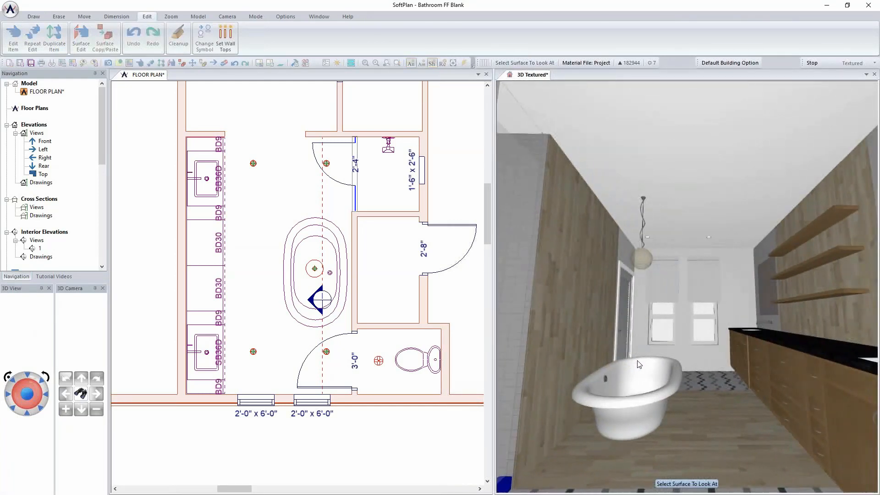
right_click(631, 412)
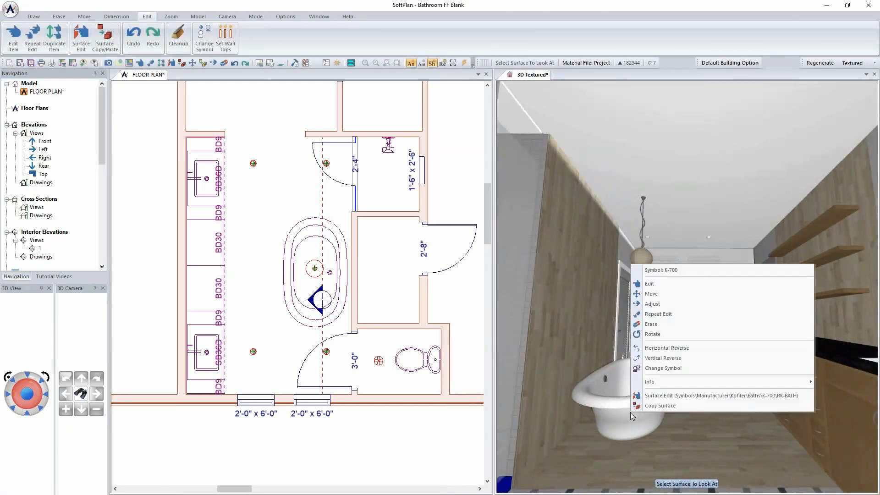
left_click(686, 283)
left_click(67, 131)
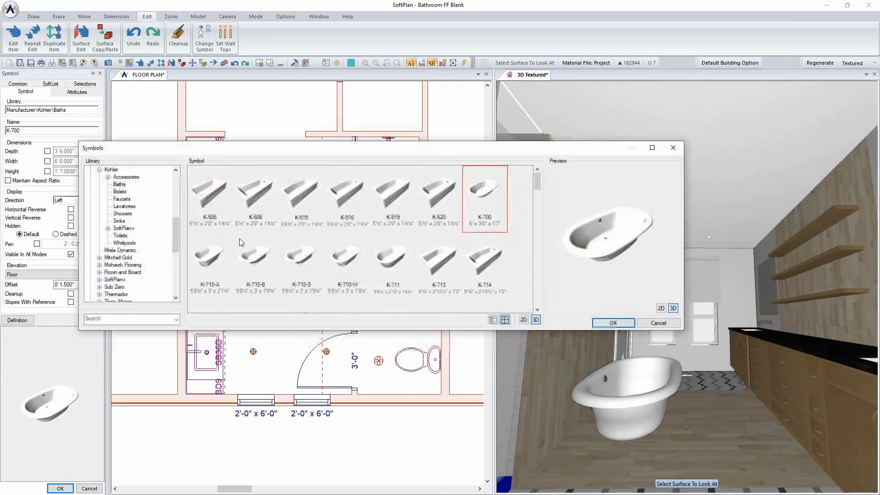
left_click(343, 262)
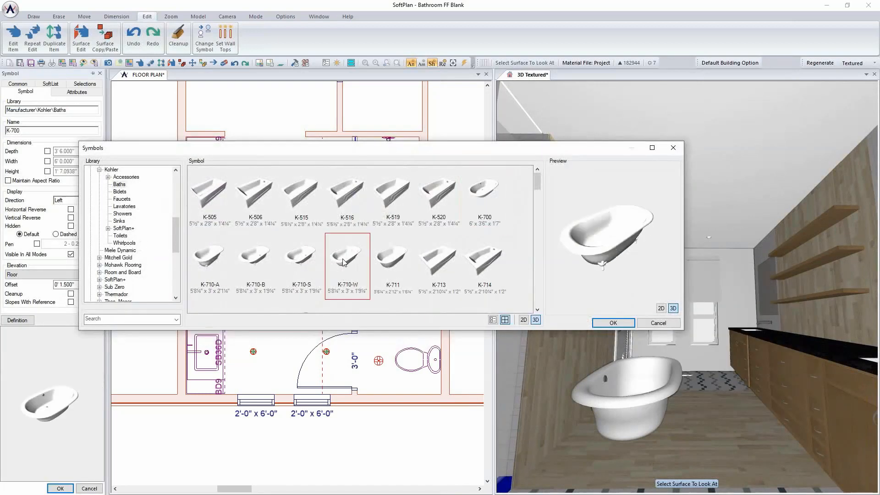
left_click(611, 323)
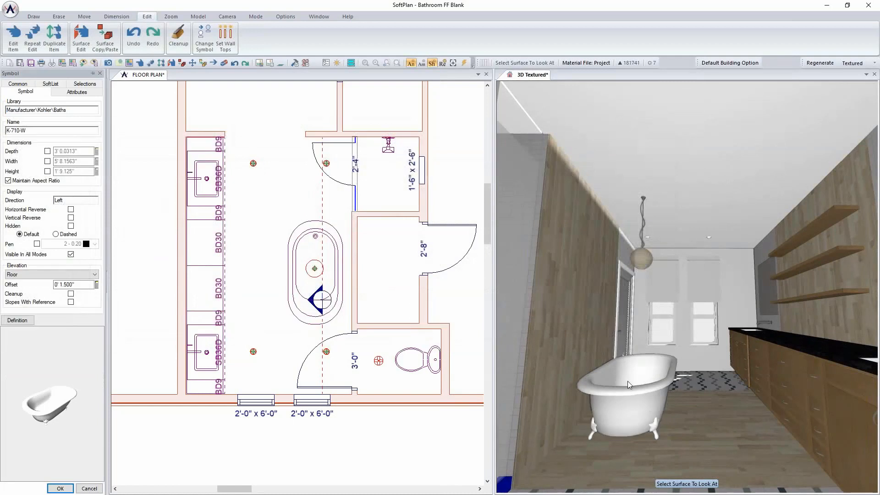
left_click(627, 381)
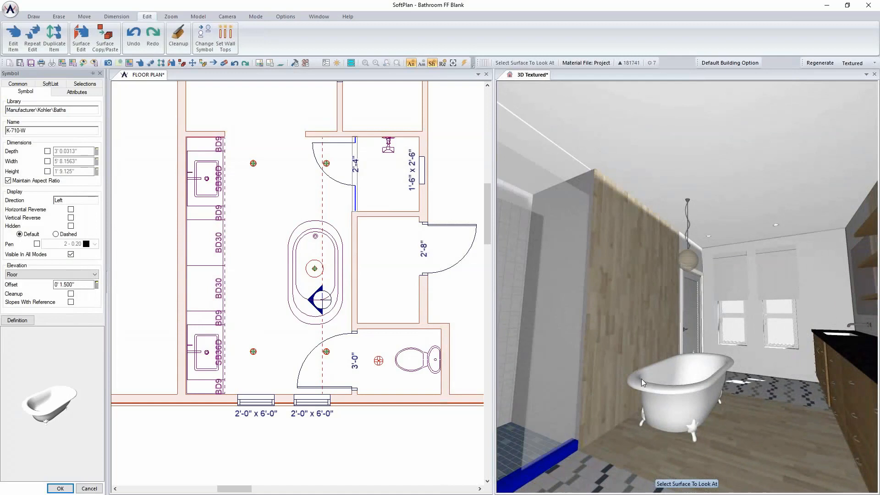
left_click(82, 488)
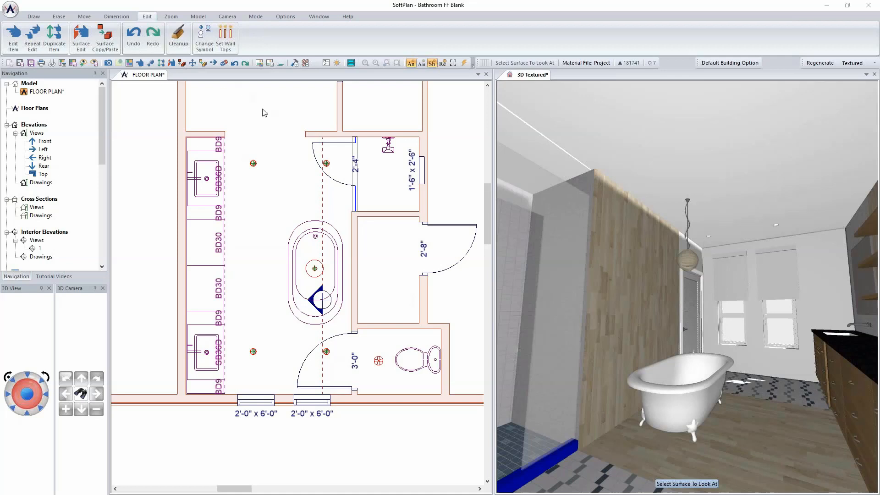
left_click(771, 251)
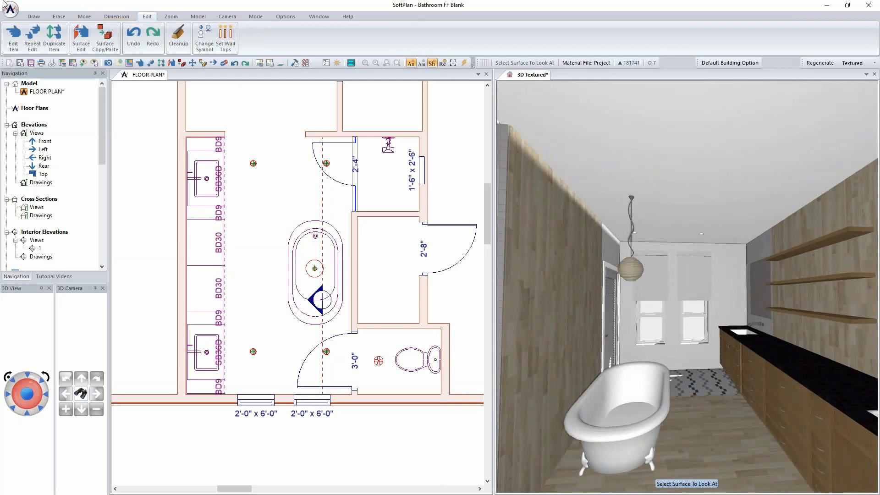
Switch the floor plan to Interior mode and start drawing a tray
left_click(146, 76)
scroll(272, 175, "down", 2)
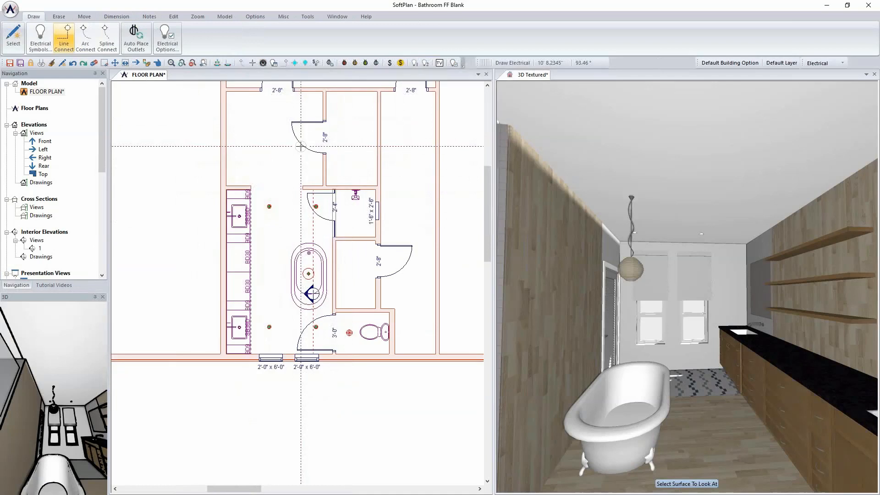
left_click(833, 67)
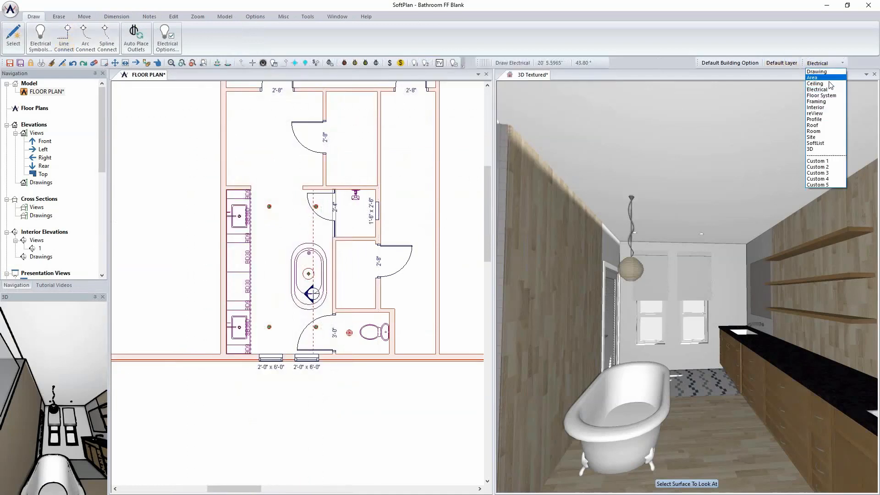
left_click(827, 108)
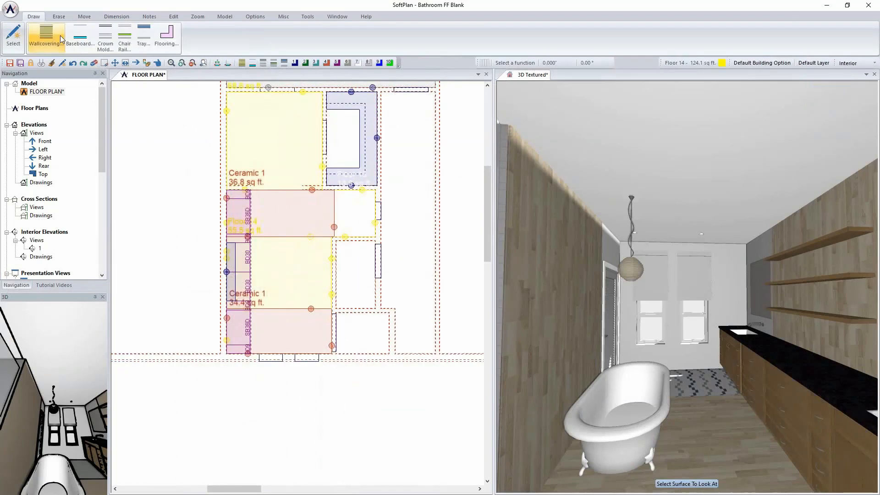
left_click(145, 39)
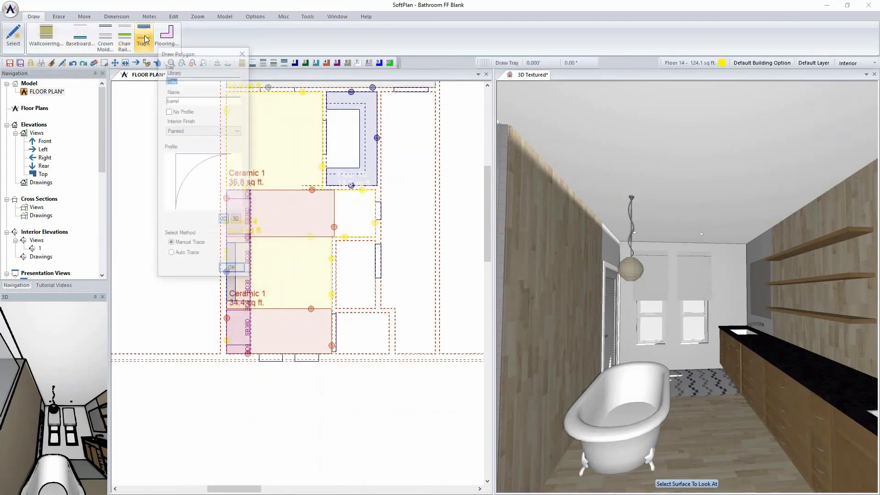
left_click(203, 100)
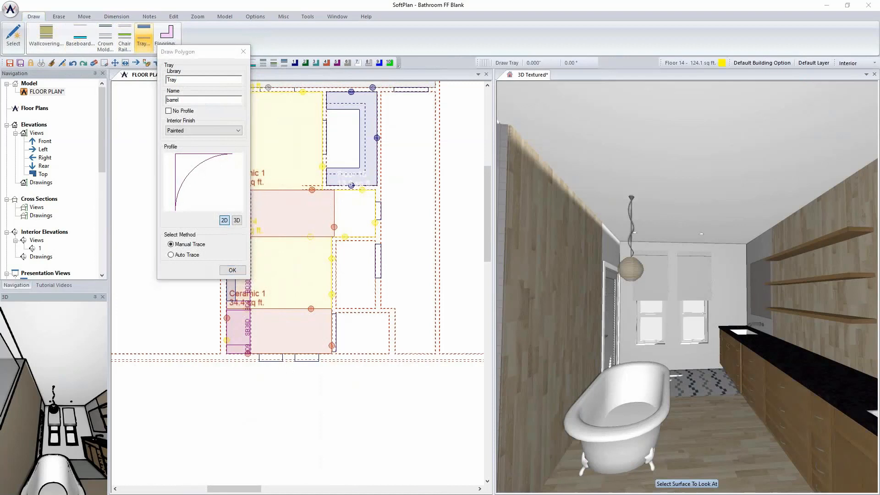
left_click(344, 158)
left_click(345, 173)
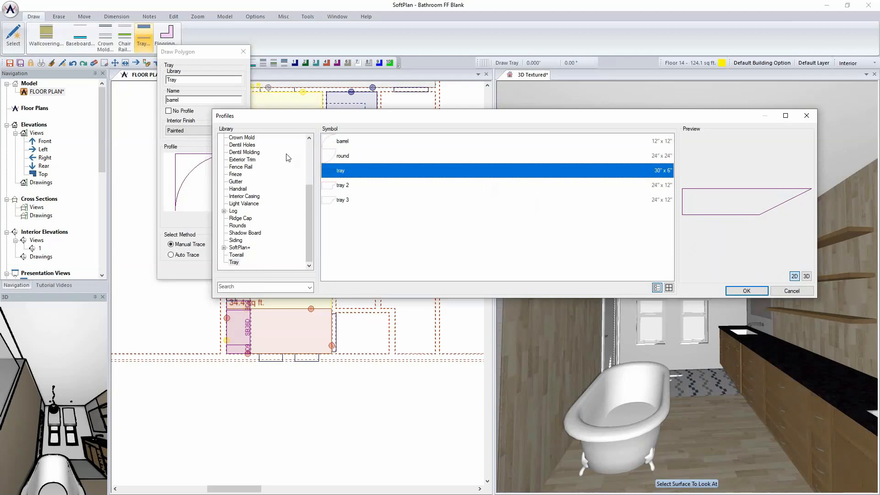
left_click(792, 290)
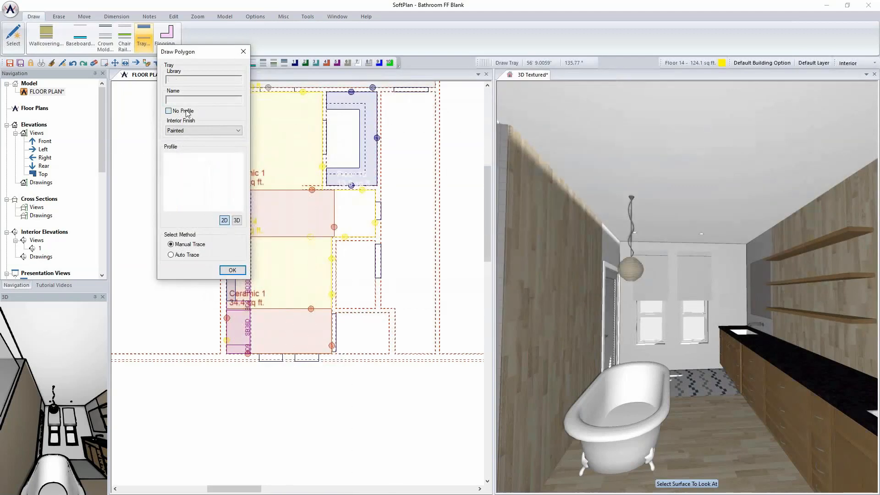
Trace a painted tray with No Profile along the vanity wall, from the upper room's far corner down to the exterior window wall
left_click(169, 111)
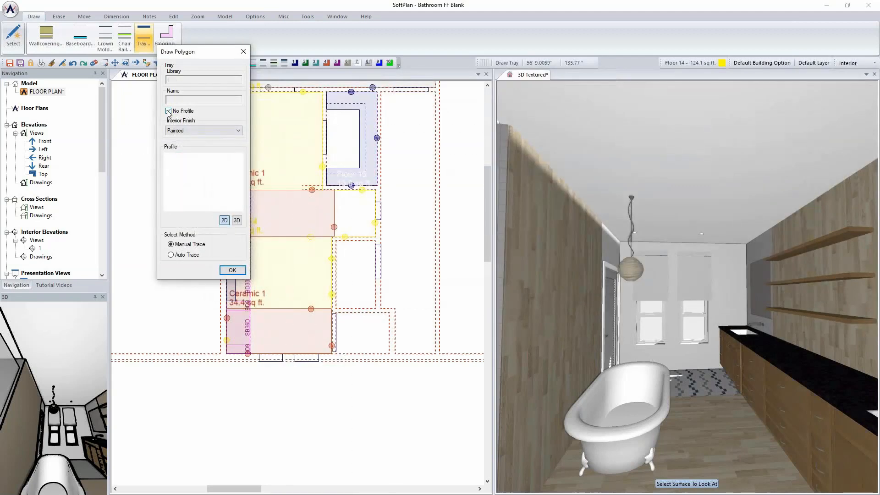
left_click(239, 274)
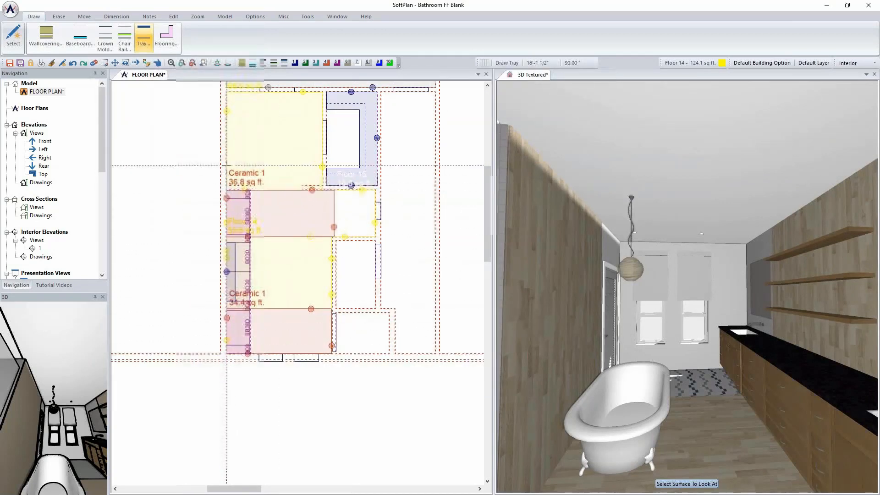
scroll(227, 128, "up", 1)
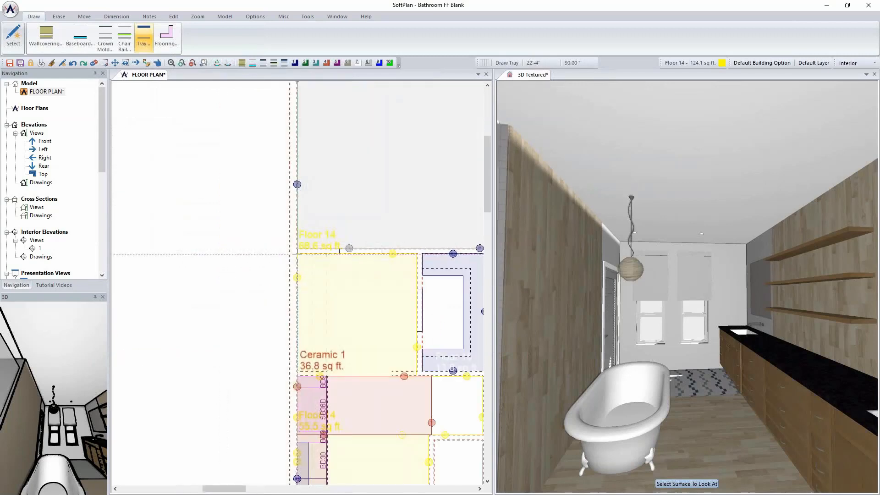
left_click(296, 254)
left_click(272, 252)
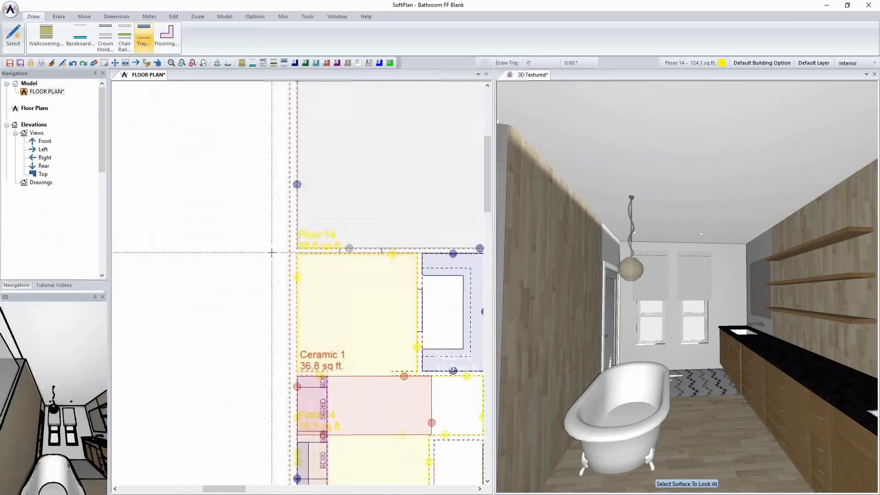
scroll(284, 160, "down", 2)
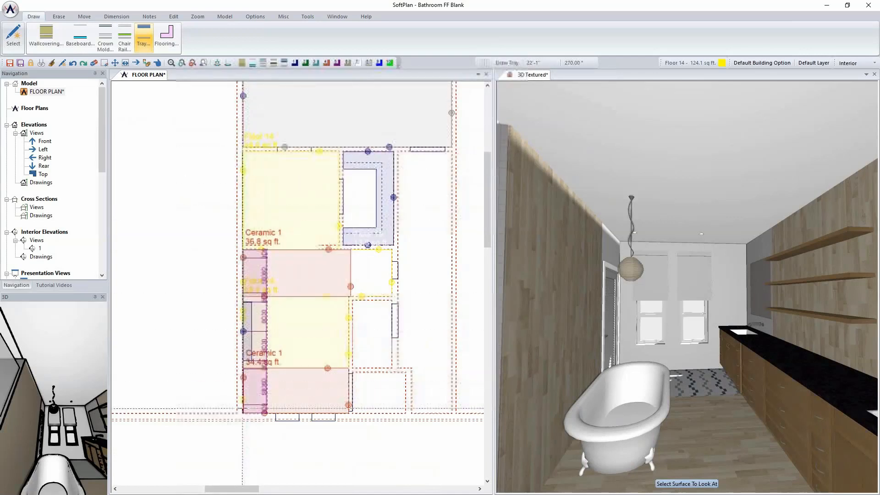
left_click(242, 413)
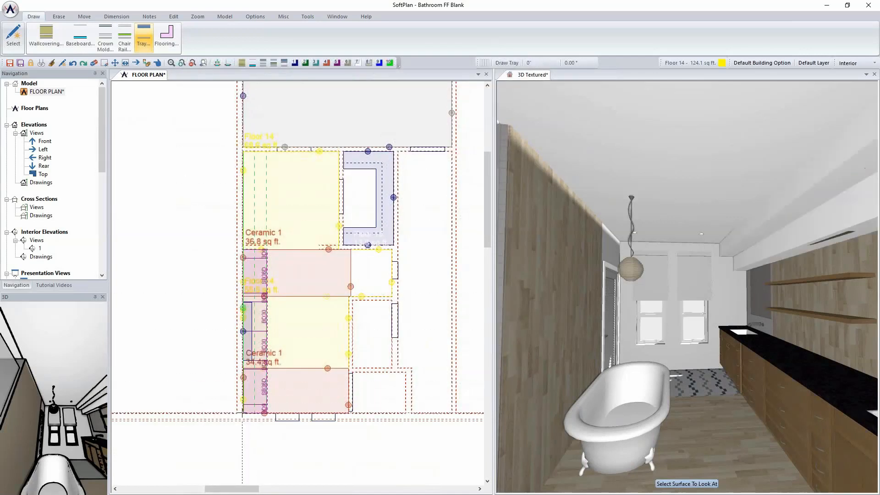
Edit the new tray above the vanity and set its lower depth and lower width to 0"
right_click(793, 208)
left_click(784, 222)
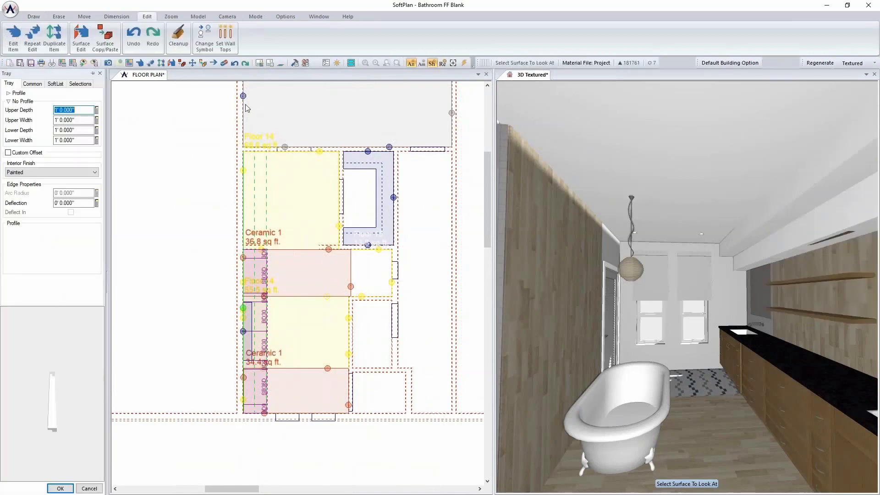
left_click(74, 140)
type("0\"")
left_click(79, 130)
type("0\"")
key("Return")
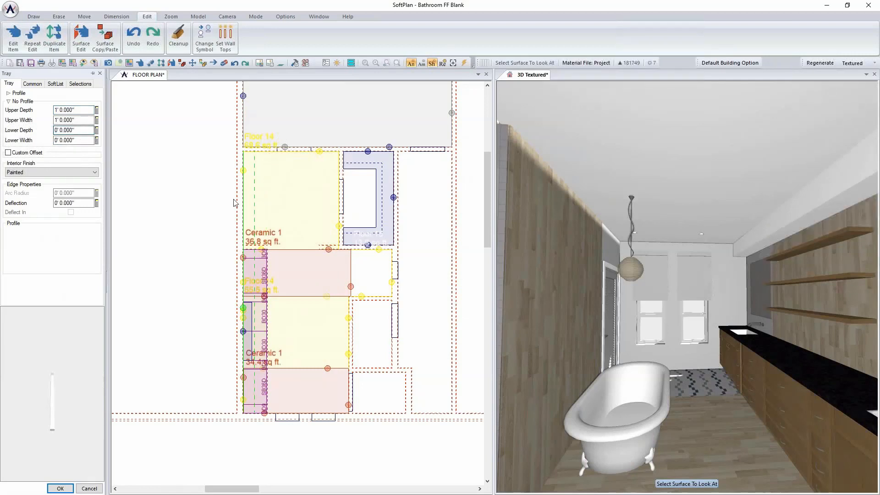
Set the vanity tray's upper depth to 8" and its upper width to 1' 3"
left_click(794, 297)
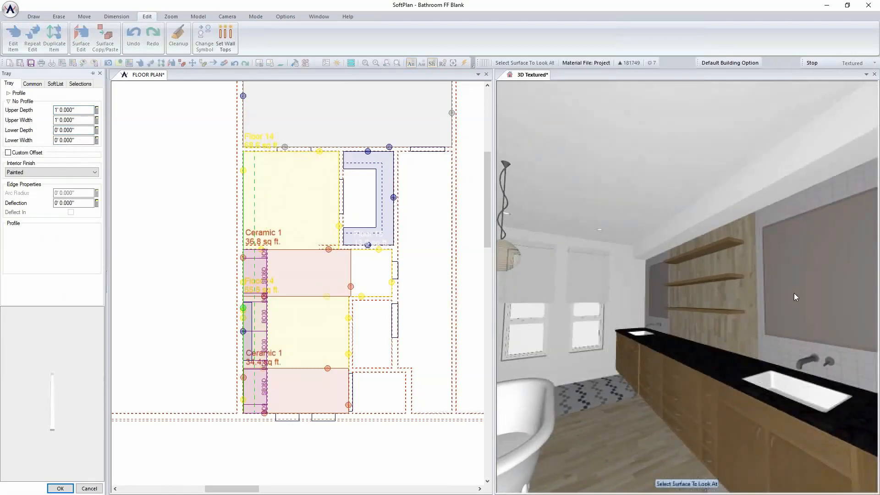
left_click(83, 120)
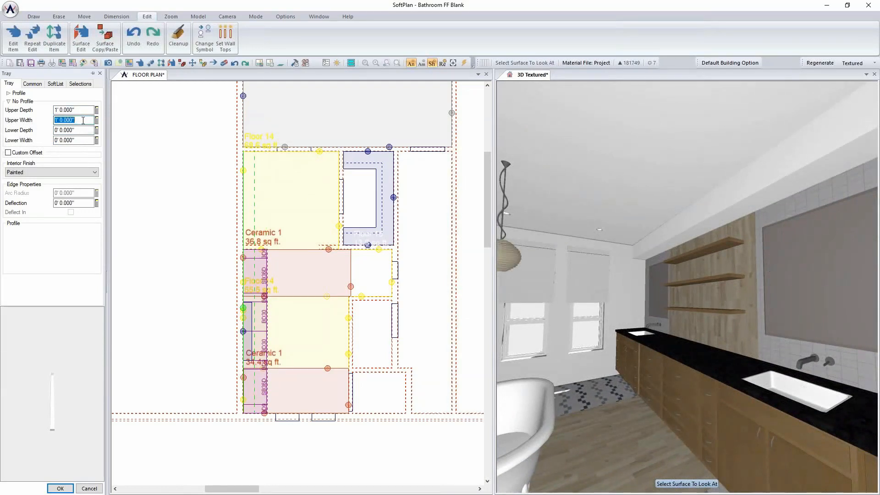
left_click(82, 111)
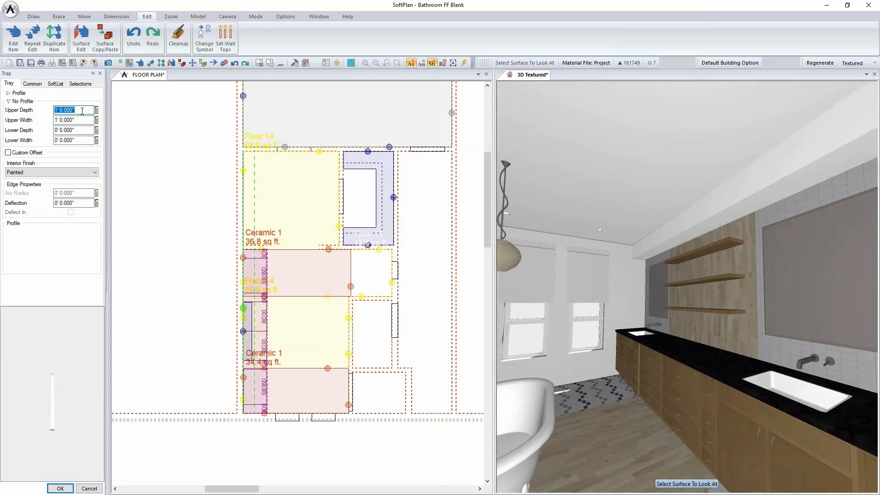
type("8")
key("Return")
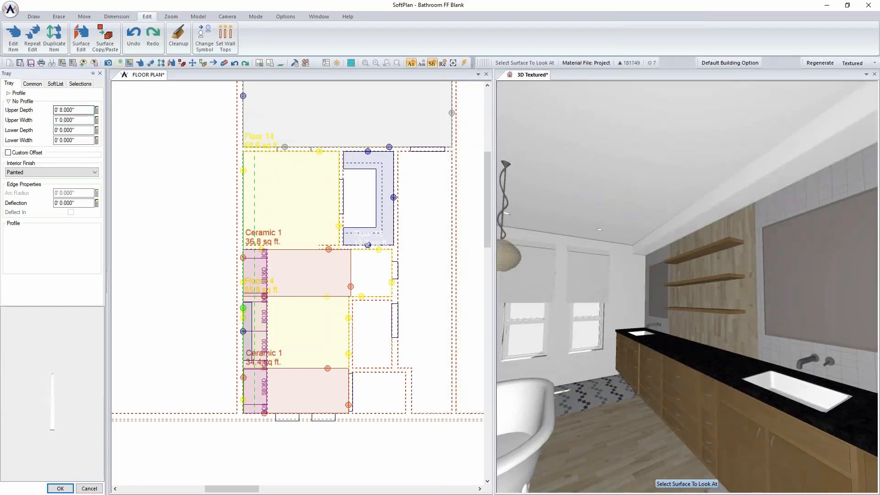
left_click(73, 120)
type("15")
key("Return")
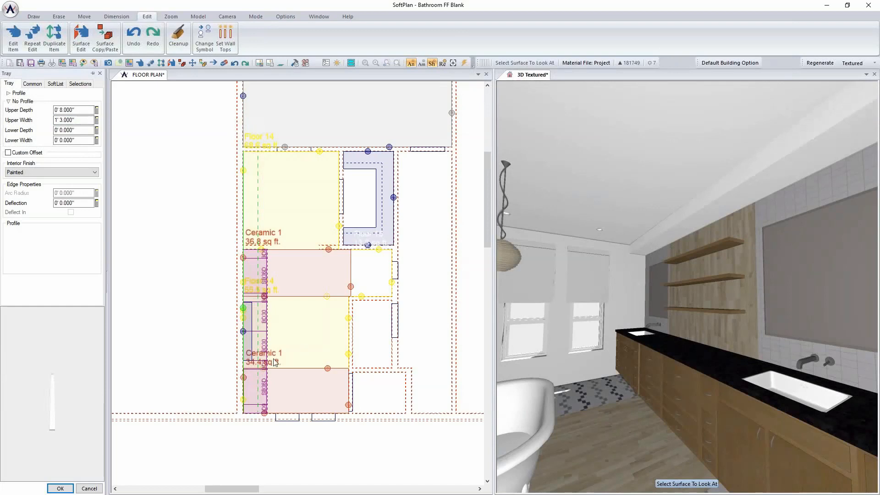
left_click(60, 488)
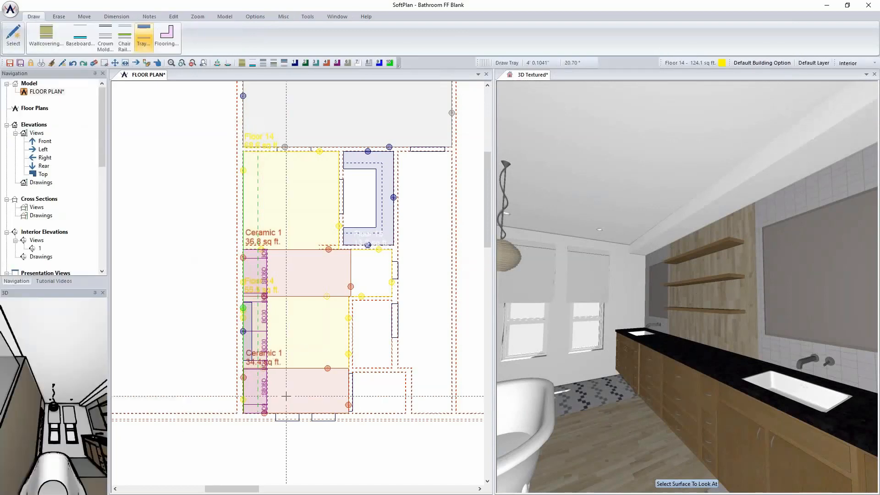
In Electrical mode, place a can light 6inch from Ceiling Lights at the corner of the lower vanity sink and check it in 3D
left_click(855, 63)
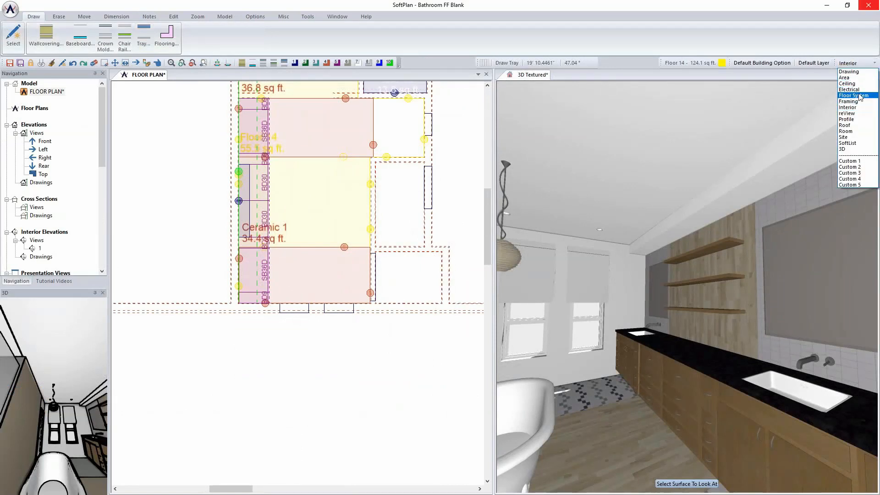
left_click(852, 90)
scroll(294, 258, "up", 5)
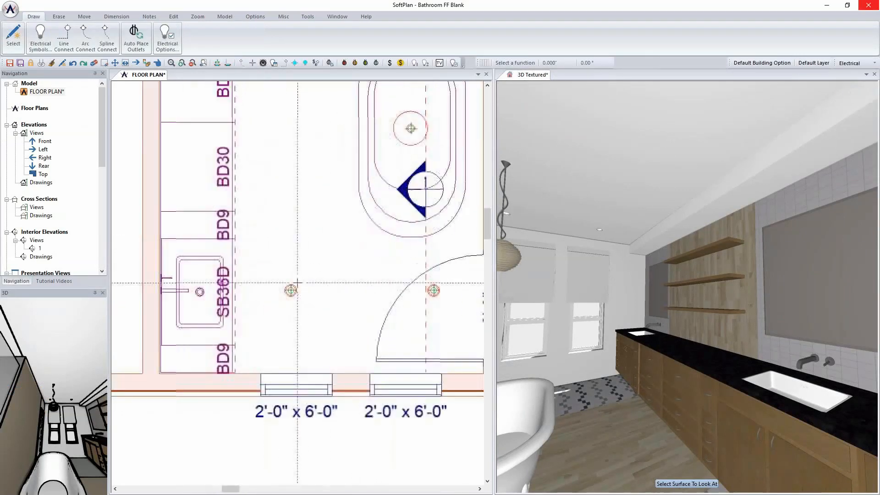
left_click(41, 35)
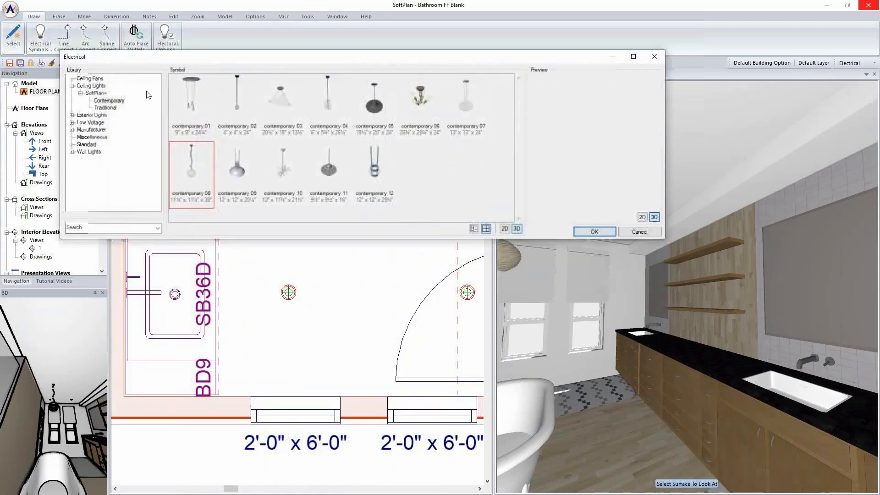
left_click(96, 80)
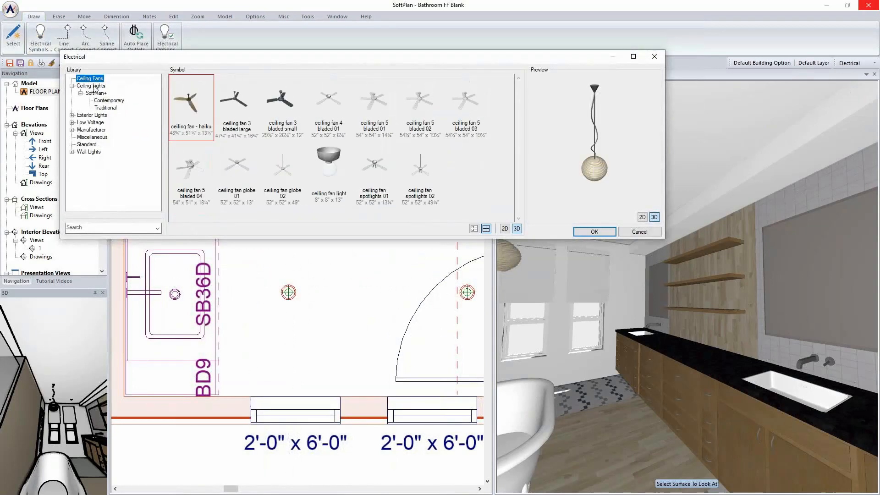
left_click(95, 87)
left_click(288, 108)
left_click(336, 112)
left_click(594, 232)
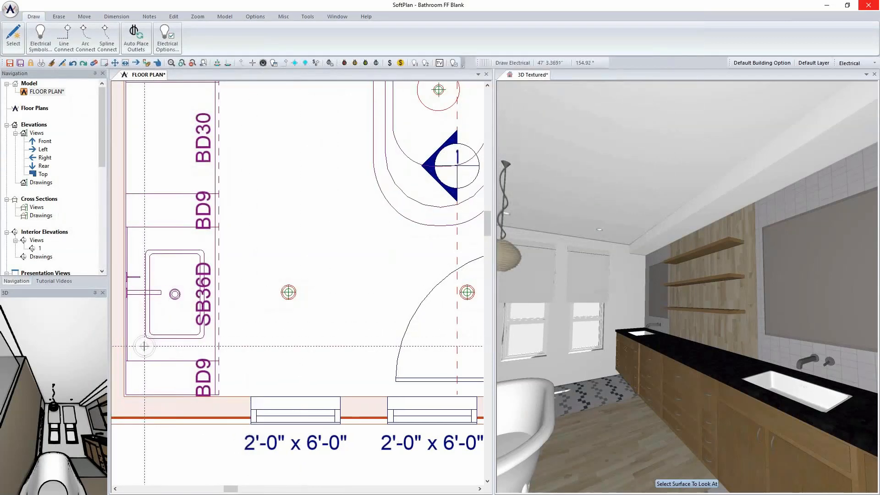
left_click(145, 348)
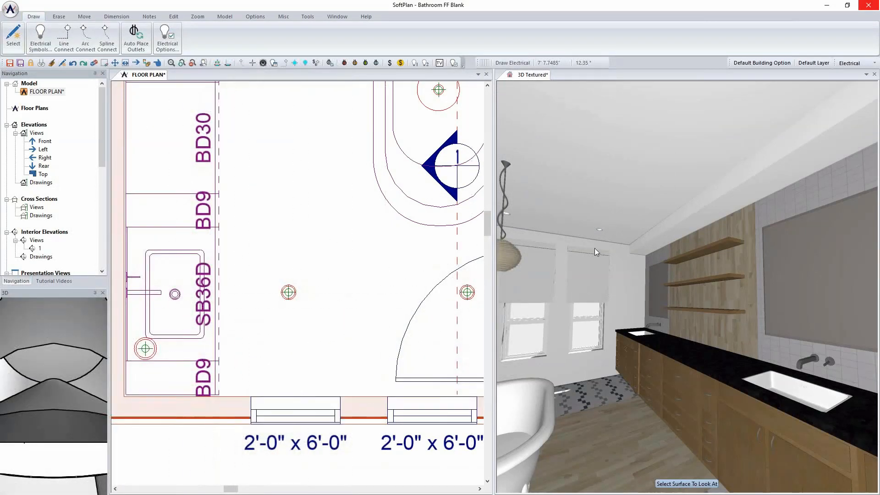
left_click(526, 74)
left_click(618, 230)
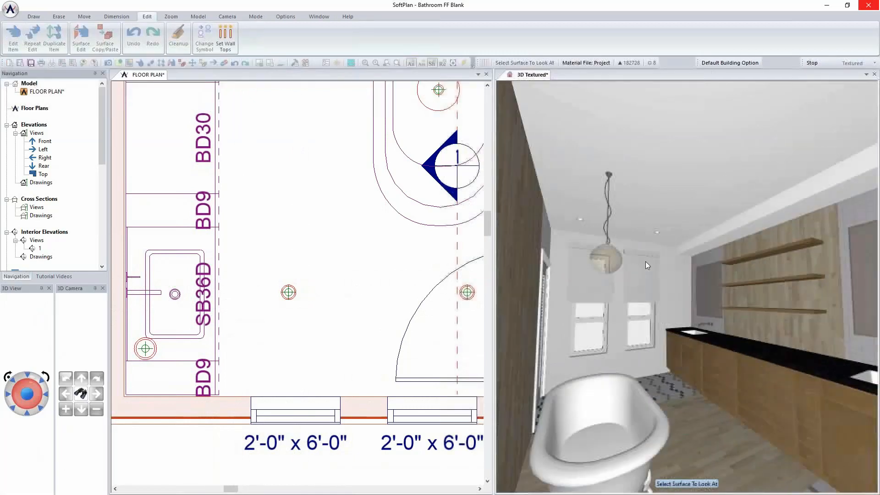
Edit the can light by the lower sink, turning off Cleanup and setting its ceiling offset to 1' 3"
right_click(142, 350)
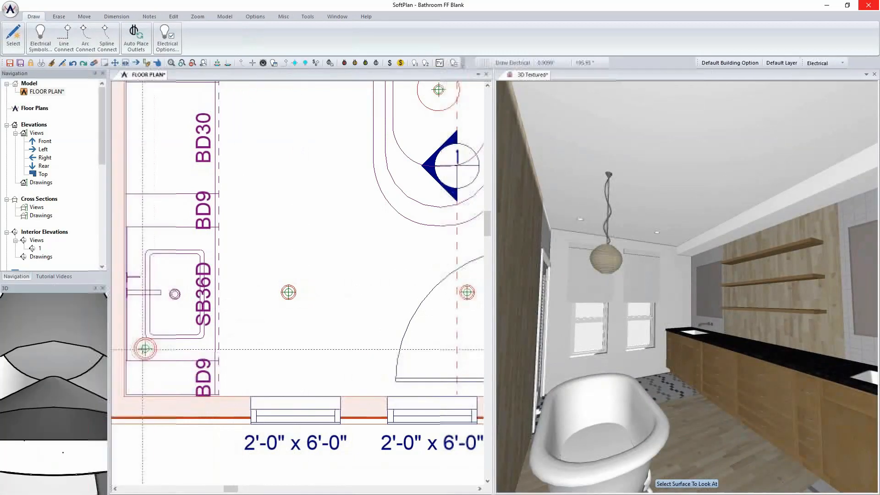
mouse_move(176, 355)
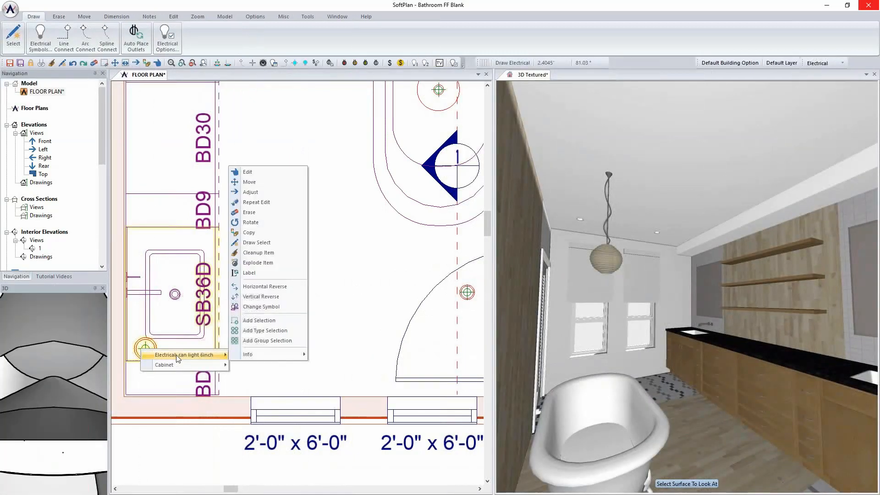
left_click(284, 173)
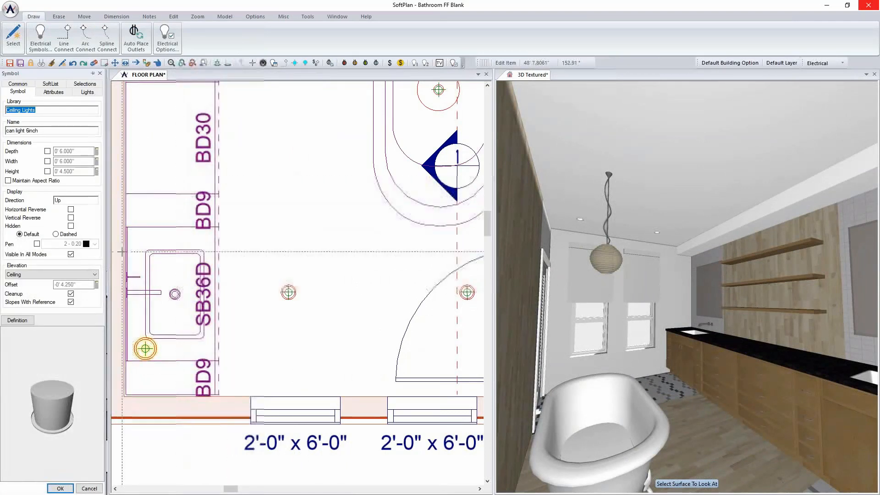
left_click(70, 293)
left_click(80, 285)
type("15")
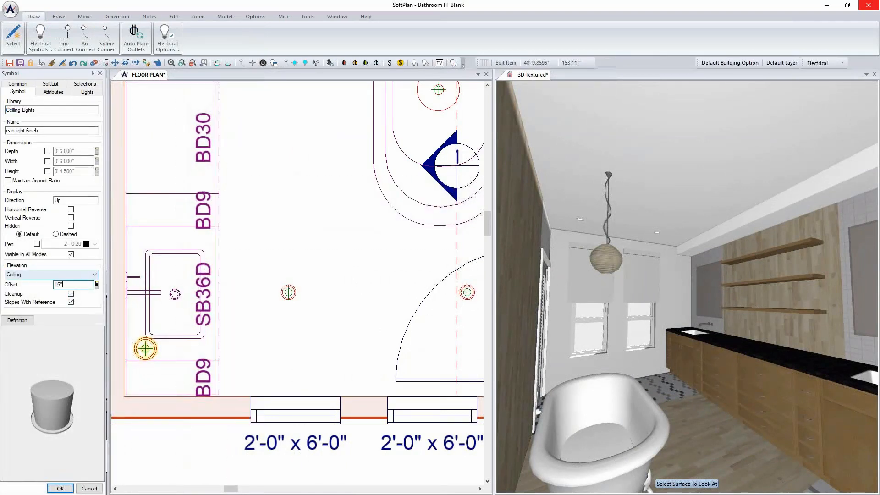
key("Tab")
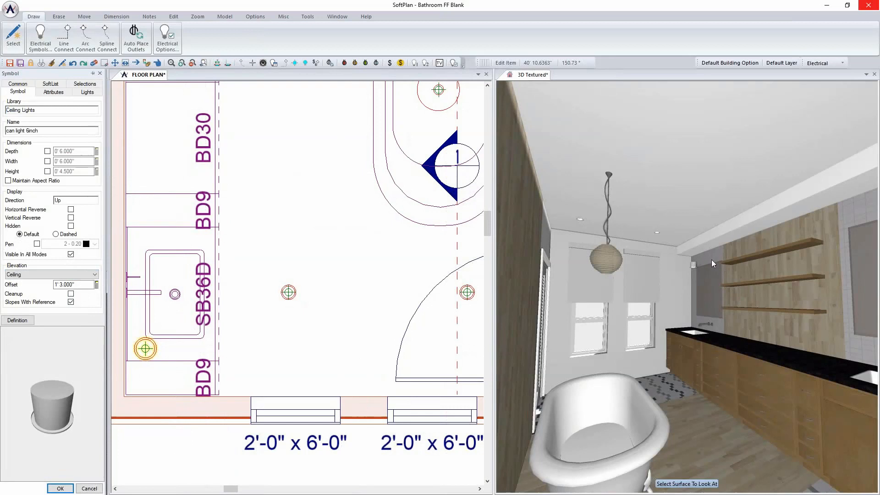
left_click(60, 488)
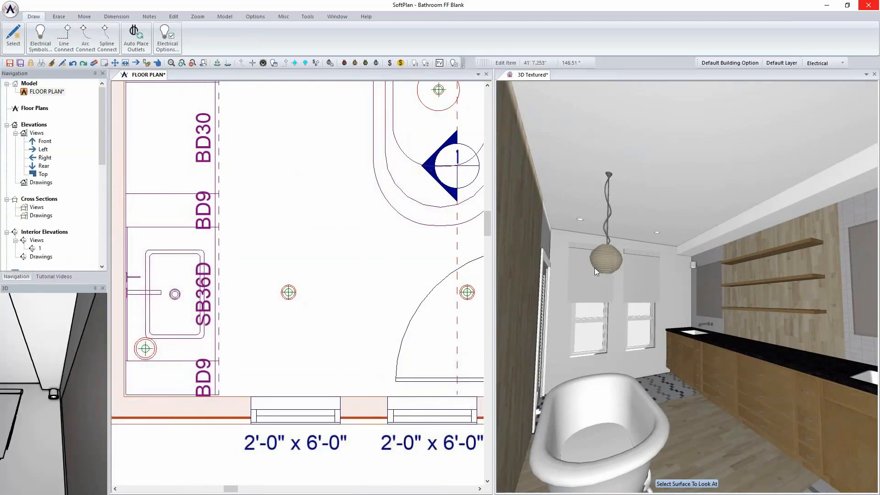
left_click(532, 75)
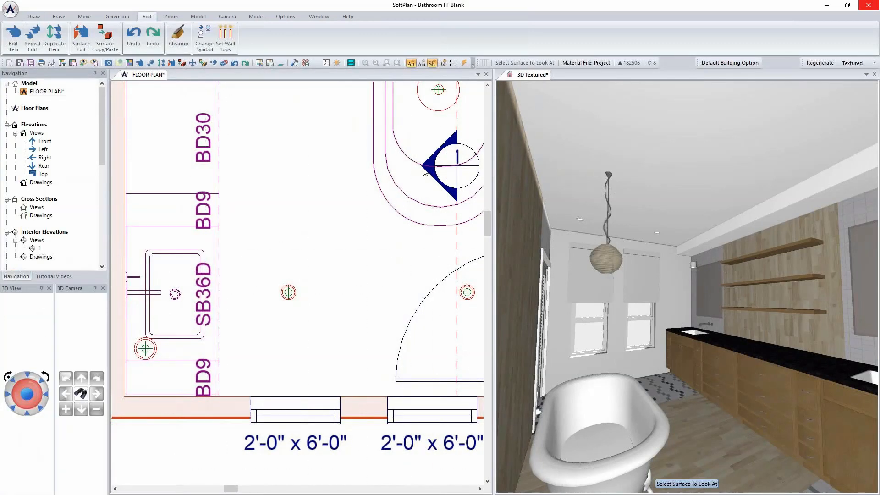
Move the can light by the lower sink up to the underside of the vanity tray in 3D, about 3 1/8" ceiling offset
left_click(697, 254)
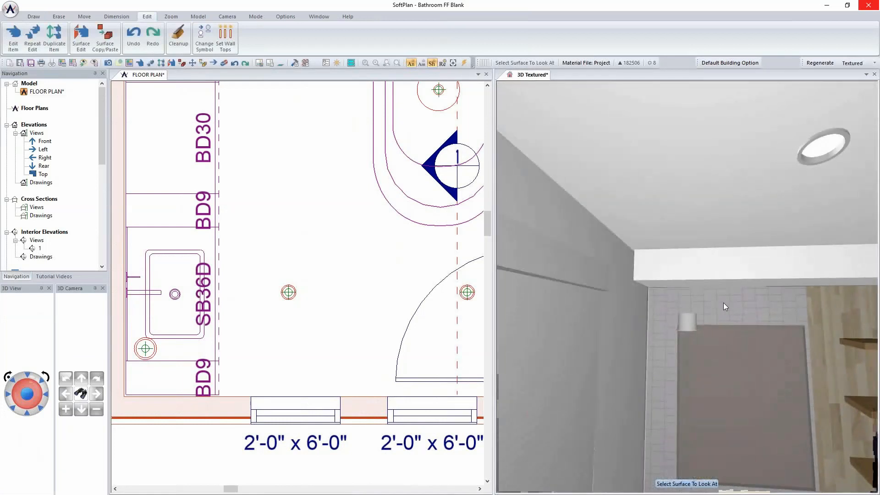
key("m")
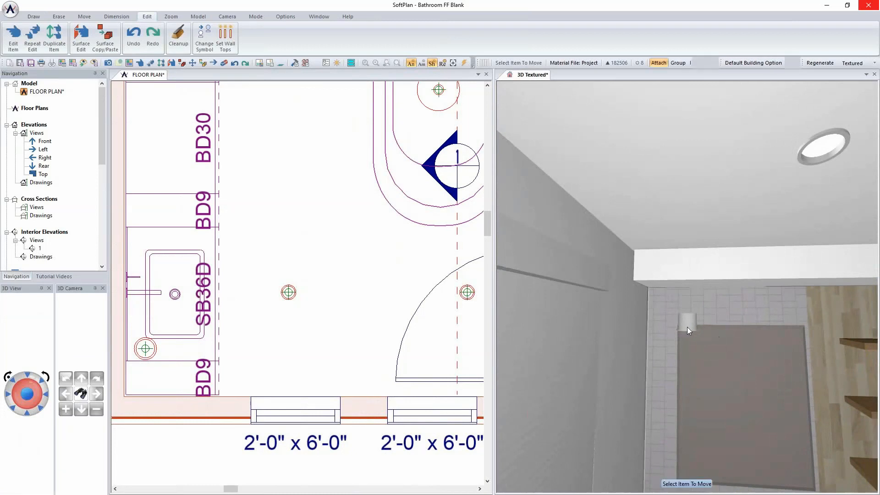
left_click(686, 326)
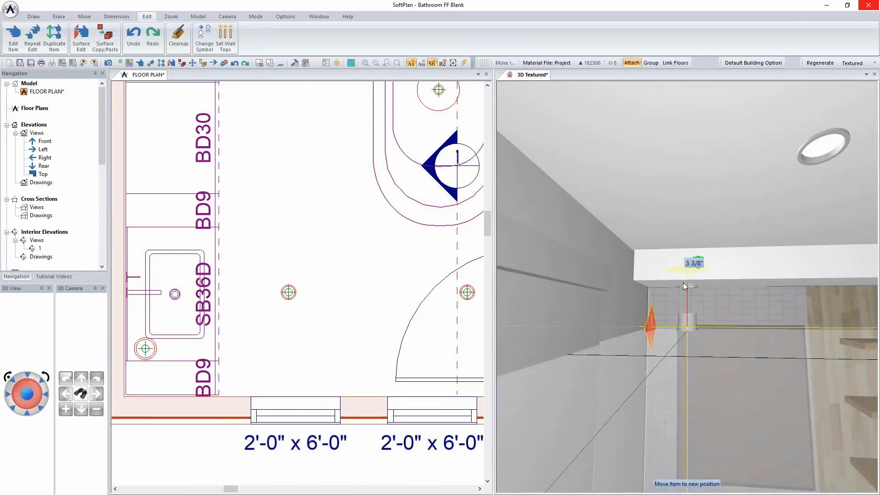
left_click(683, 281)
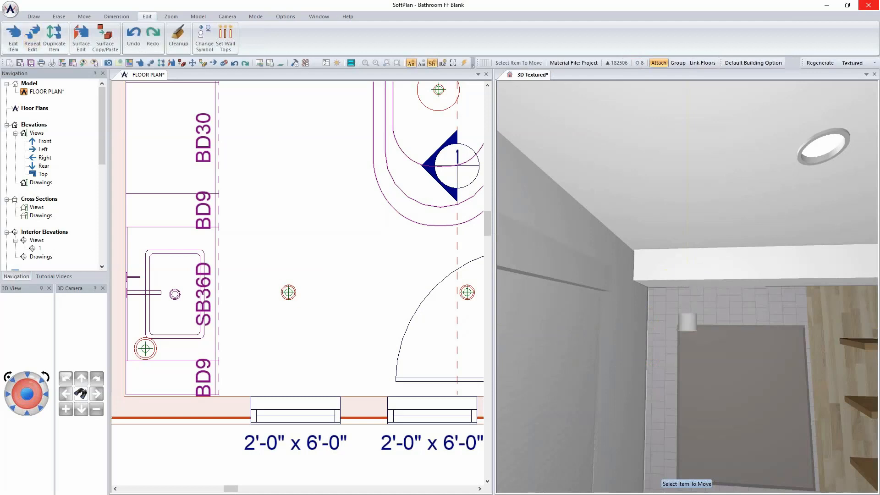
left_click(84, 17)
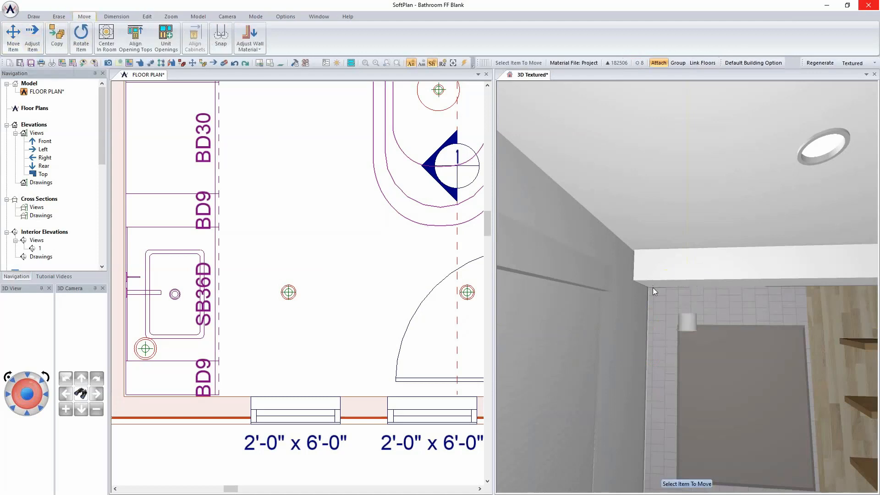
left_click(689, 327)
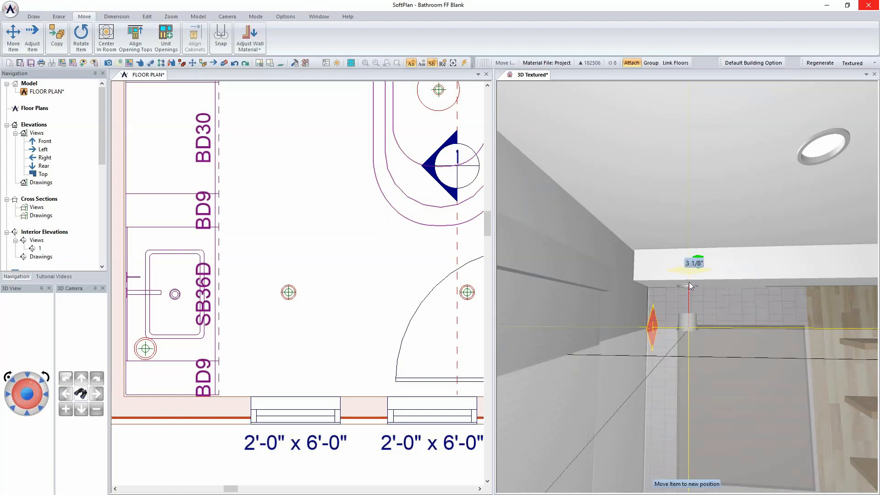
left_click(689, 283)
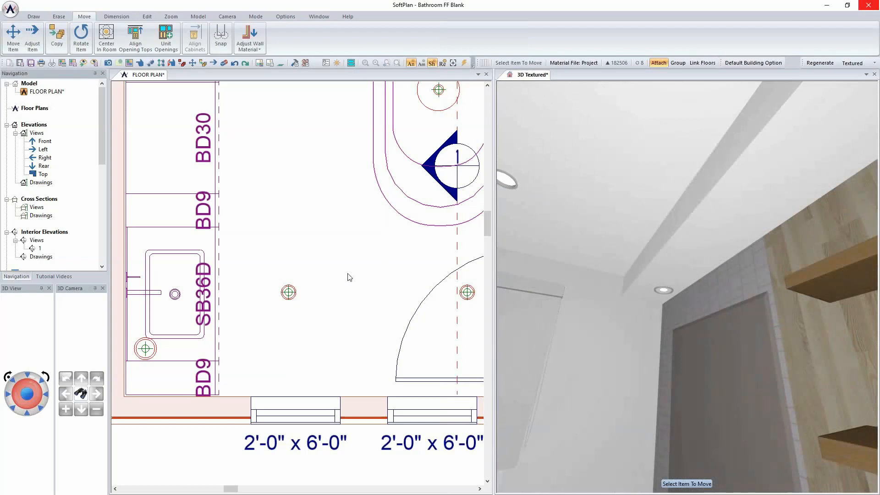
Edit the can light by the lower sink in the floor plan and enable custom settings for its light
left_click(327, 218)
scroll(328, 218, "down", 2)
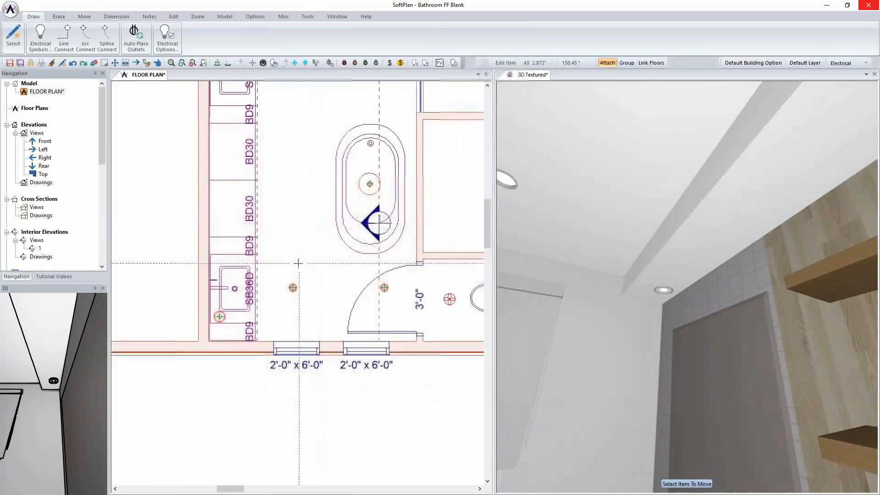
right_click(220, 316)
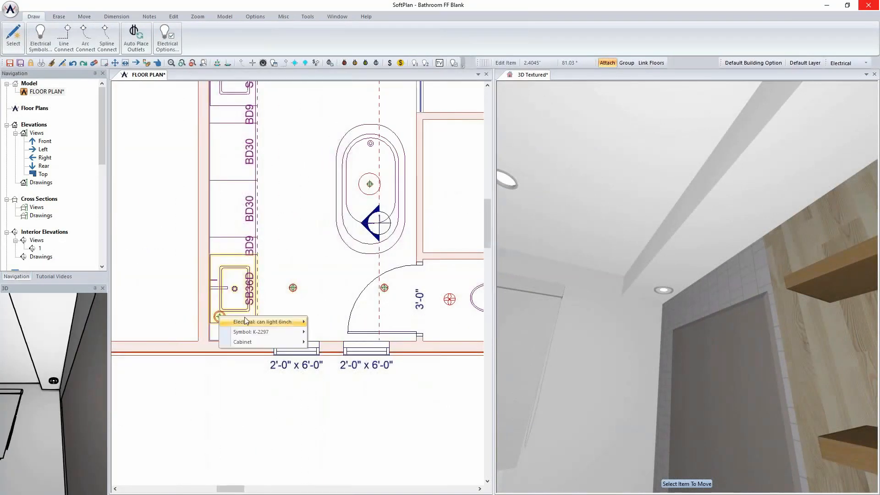
mouse_move(282, 320)
left_click(361, 139)
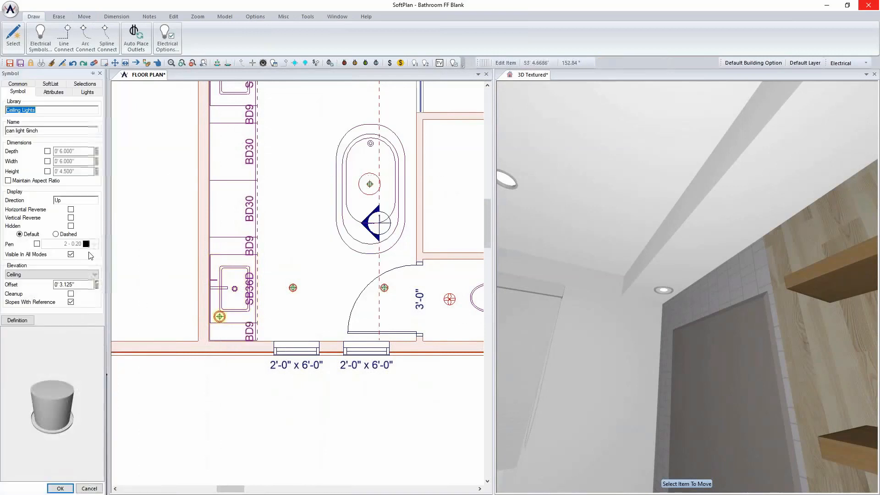
left_click(82, 93)
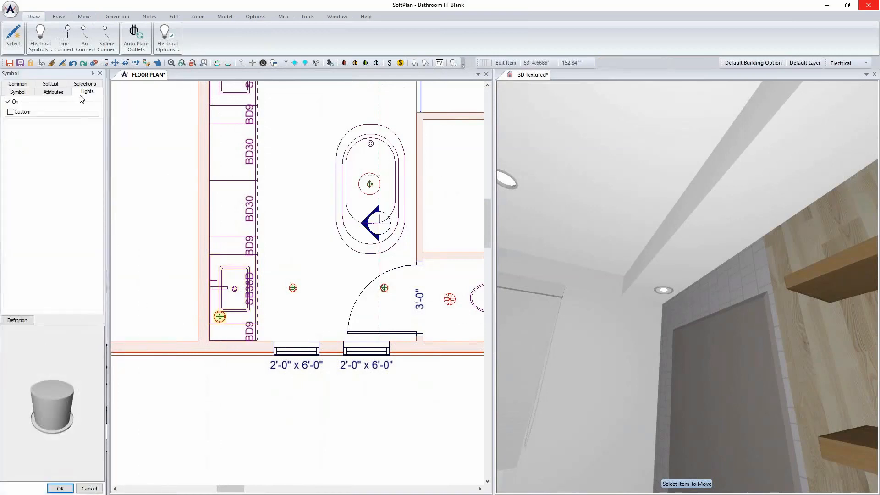
left_click(23, 113)
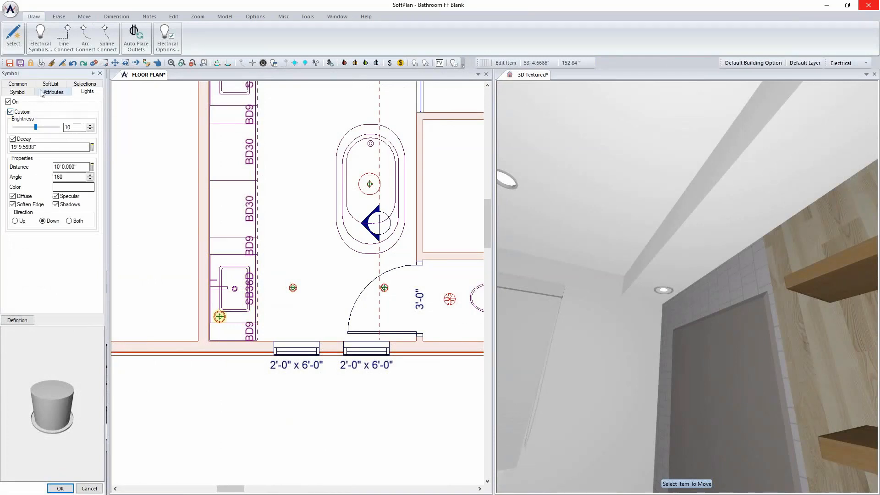
left_click(60, 488)
Copy the can light once, 2' 5" along the vanity to the other side of the lower sink
left_click(219, 316)
left_click(218, 261)
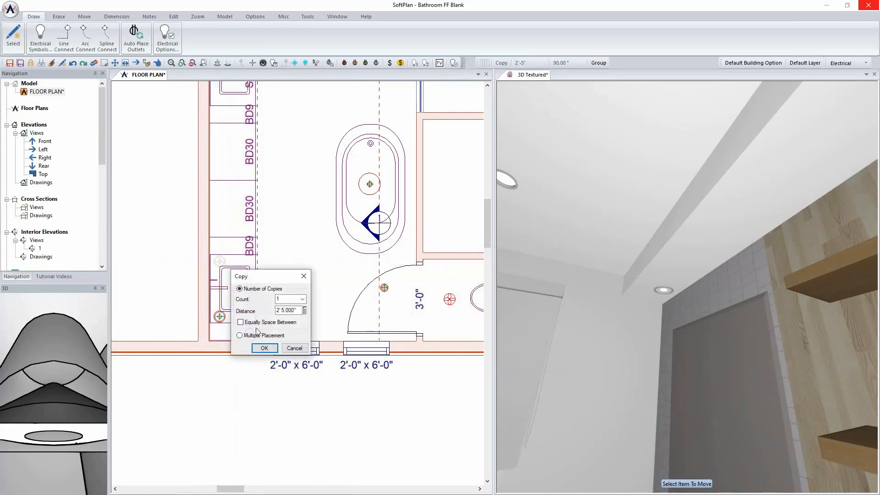
left_click(264, 348)
scroll(293, 349, "down", 2)
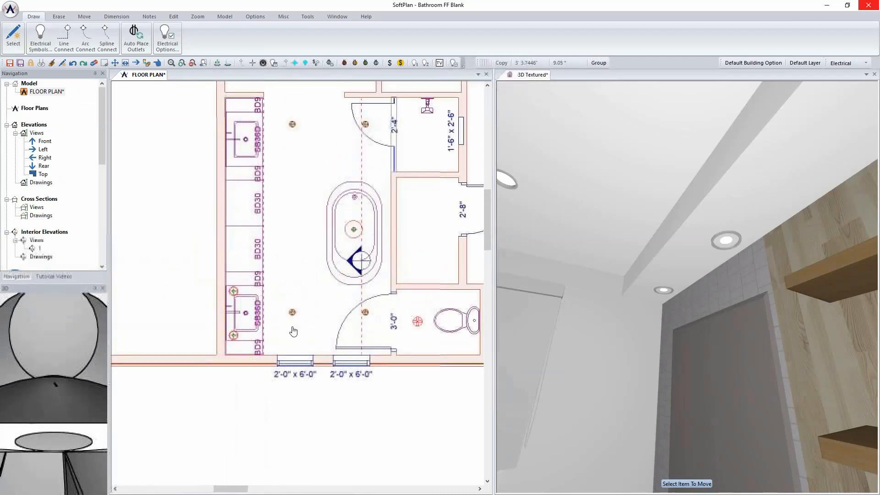
Copy the pair of can lights as a block with Multiple Placement to the upper sink, 9' 6 3/4" away, and to the vanity's middle section
left_click(85, 17)
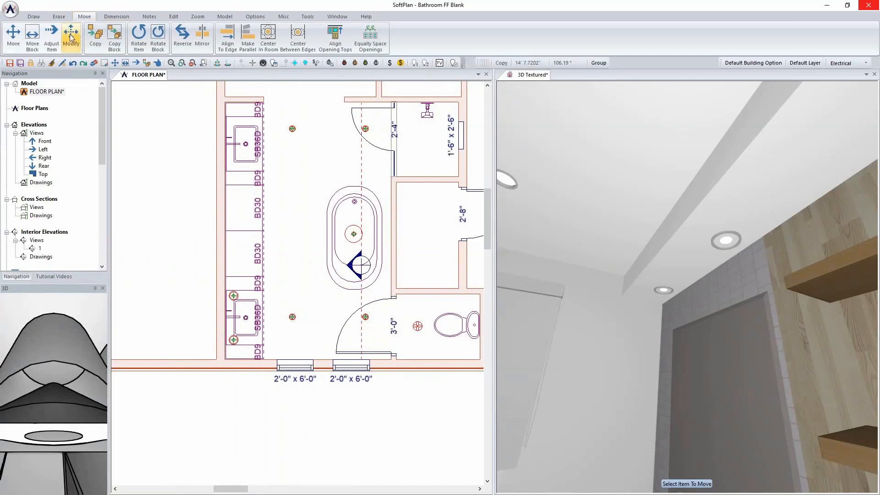
left_click(114, 38)
mouse_move(225, 286)
left_mouse_down()
mouse_move(240, 347)
mouse_move(297, 281)
left_mouse_up()
scroll(240, 347, "up", 2)
left_click(297, 281)
left_click(296, 183)
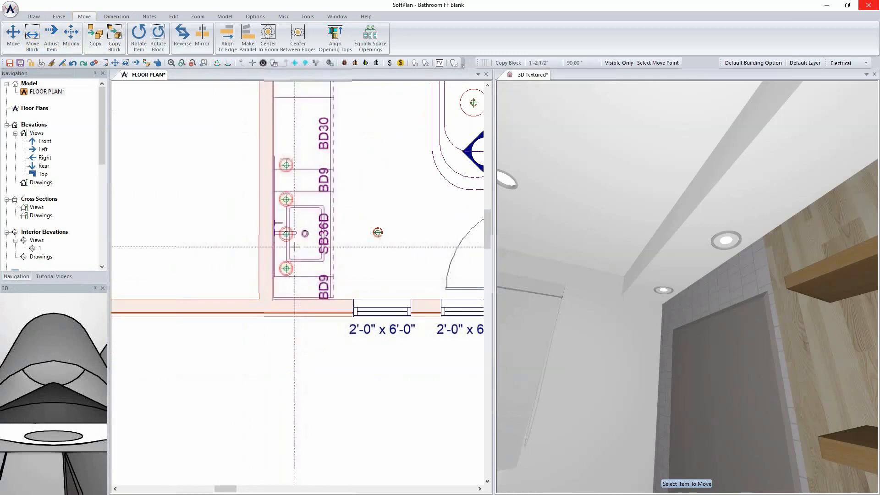
middle_click_drag(296, 193, 290, 236)
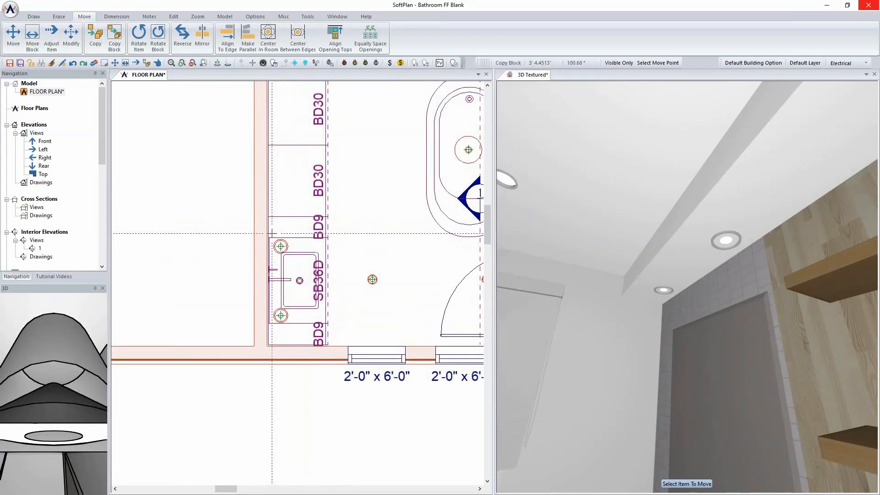
left_click(290, 303)
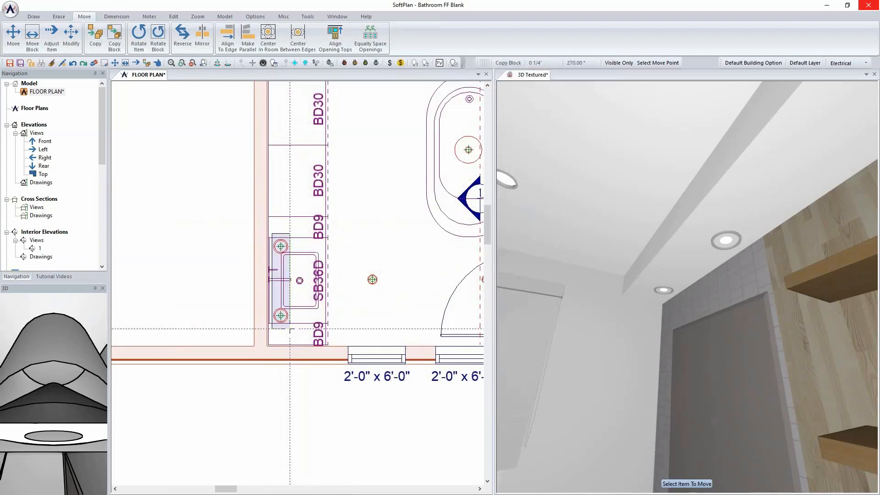
scroll(291, 303, "down", 5)
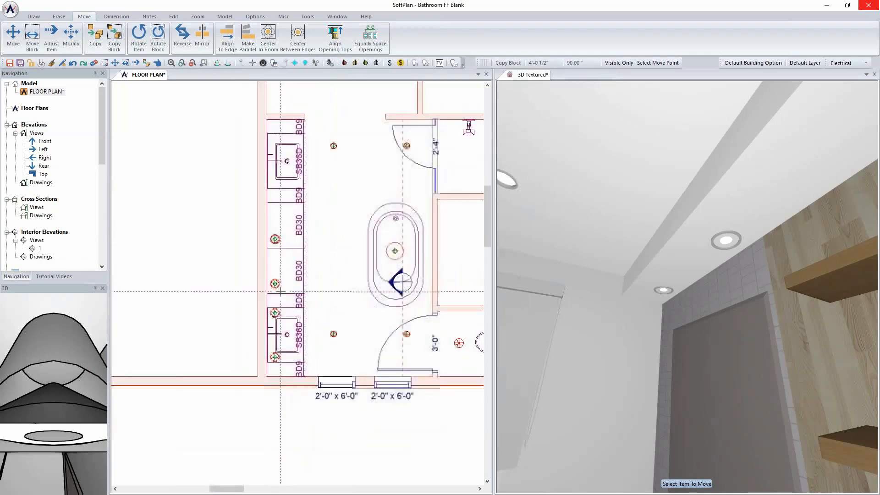
left_click(281, 191)
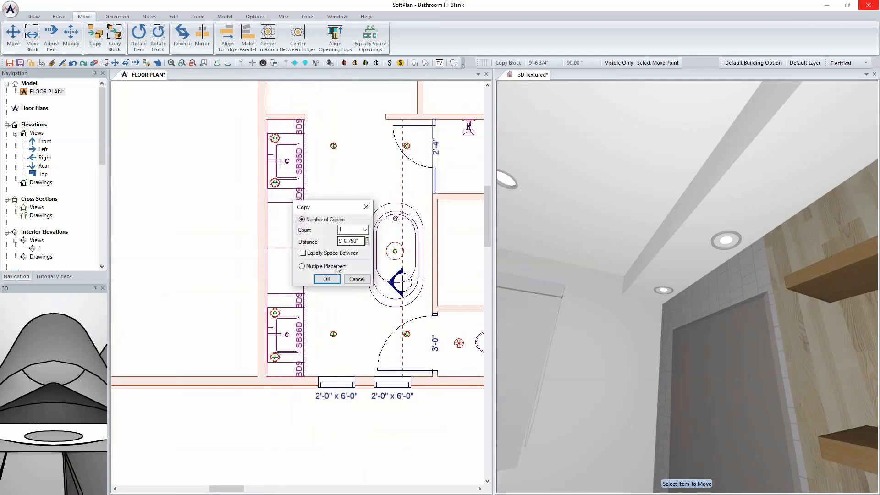
left_click(331, 267)
left_click(327, 279)
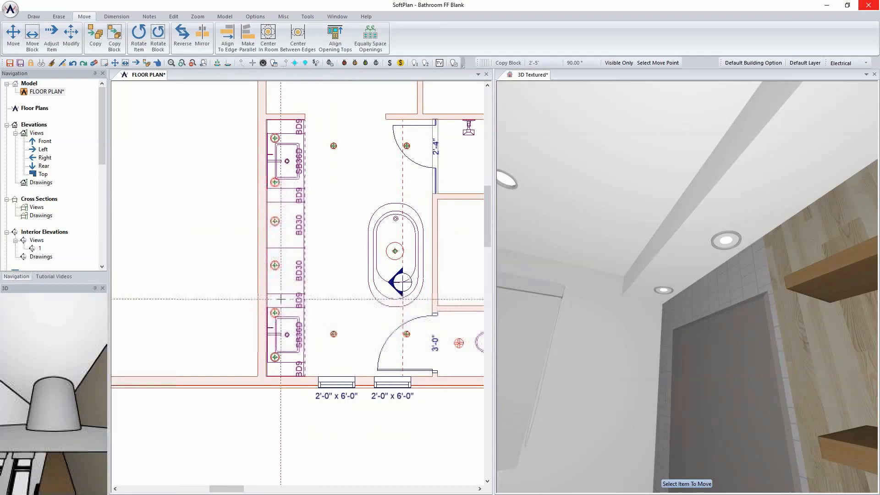
Examine the can lights along the vanity tray in 3D from several angles, including a view of the whole bathroom
left_click(769, 334)
scroll(787, 337, "down", 5)
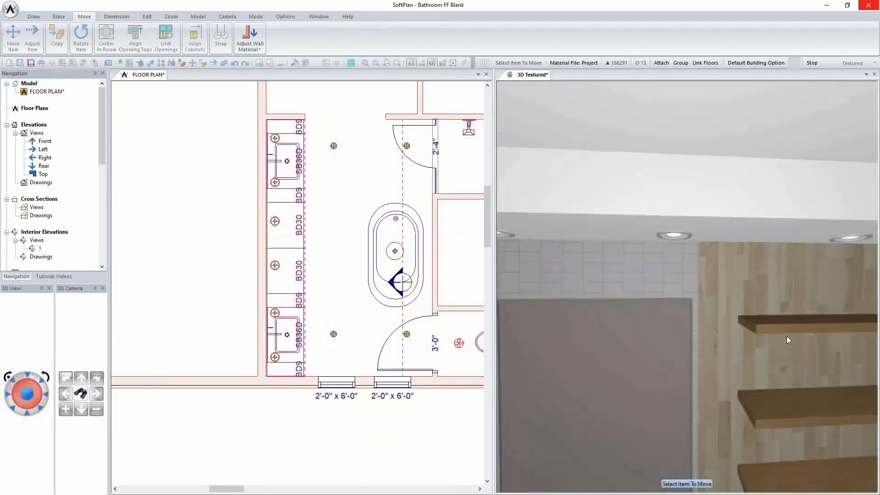
key("Right")
key("Right")
key("Right")
key("Right")
key("Right")
key("Right")
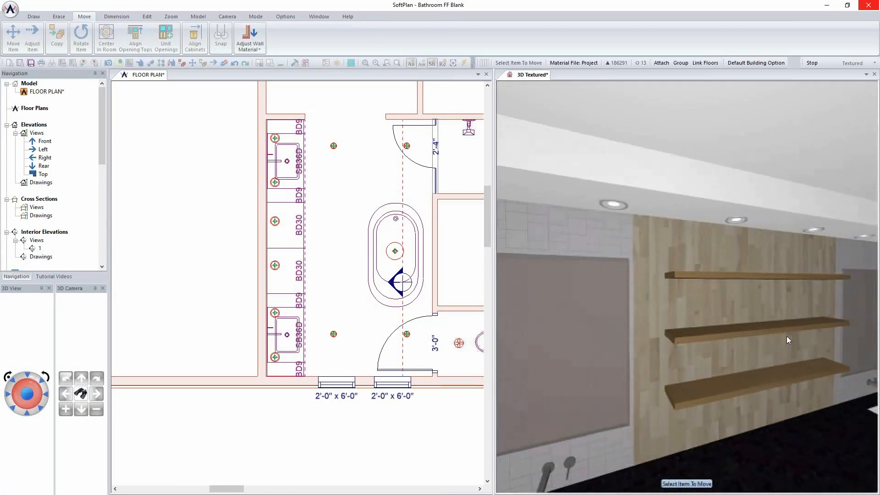
key("Left")
key("Left")
key("Left")
key("Left")
key("Left")
key("Left")
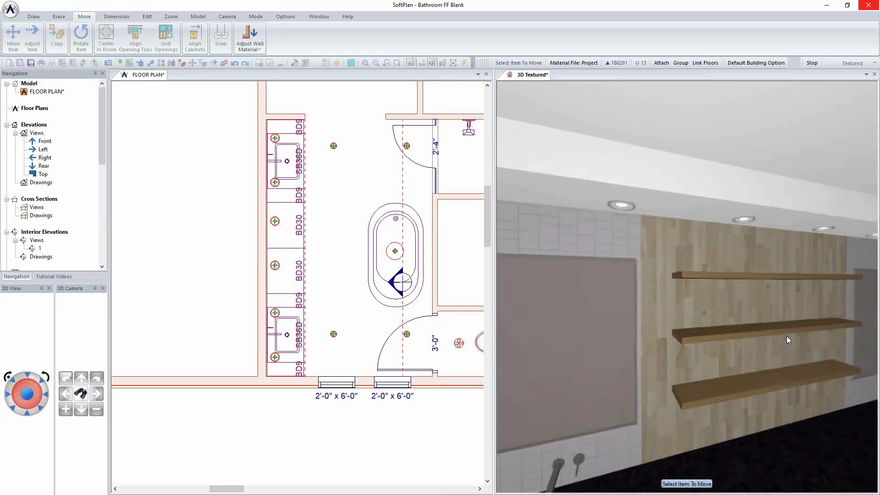
left_click_drag(711, 279, 677, 284)
scroll(678, 284, "down", 8)
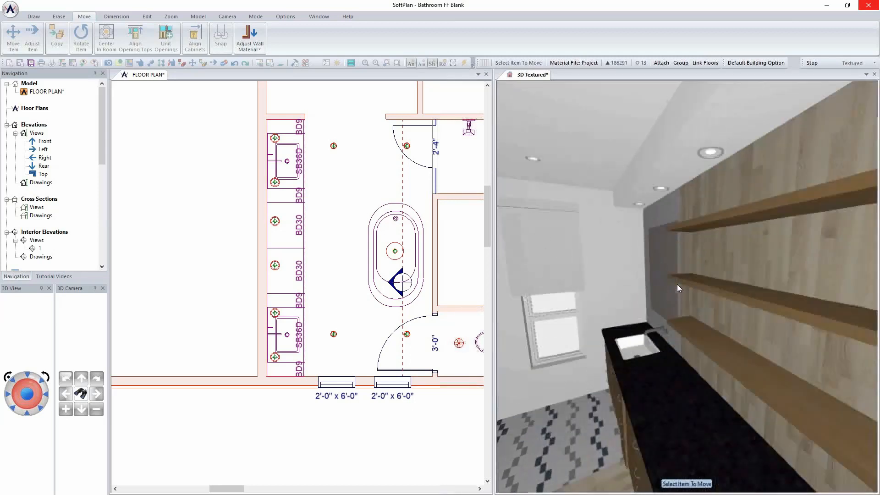
key("Left")
key("Left")
key("Left")
key("Left")
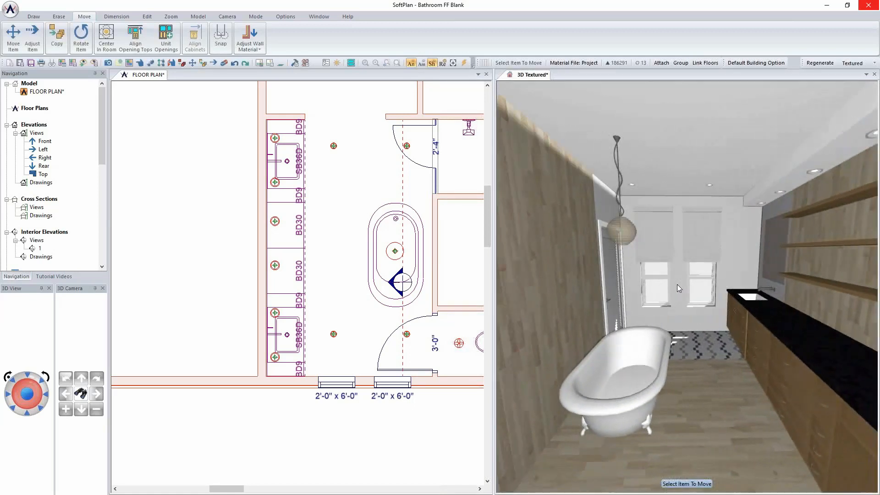
Put the 3D Textured view in the same tab group as the floor plan and frame the tub and vanity at full width
right_click(534, 77)
left_click(577, 106)
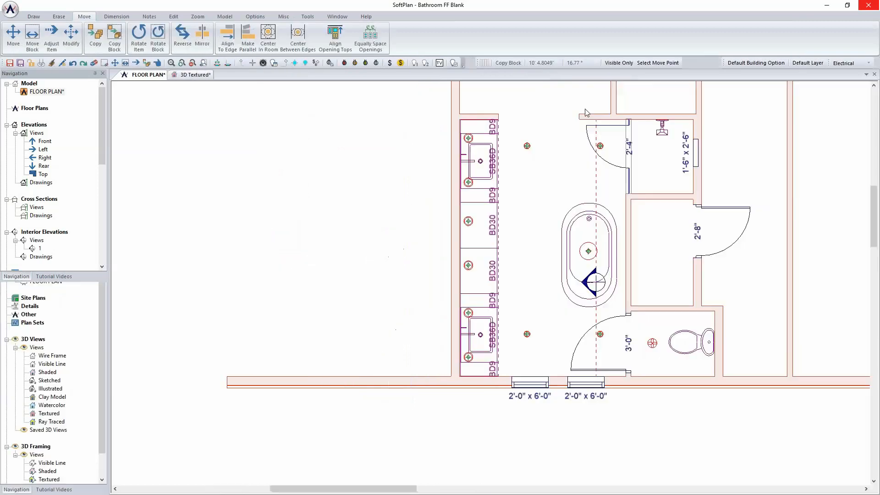
left_click(817, 65)
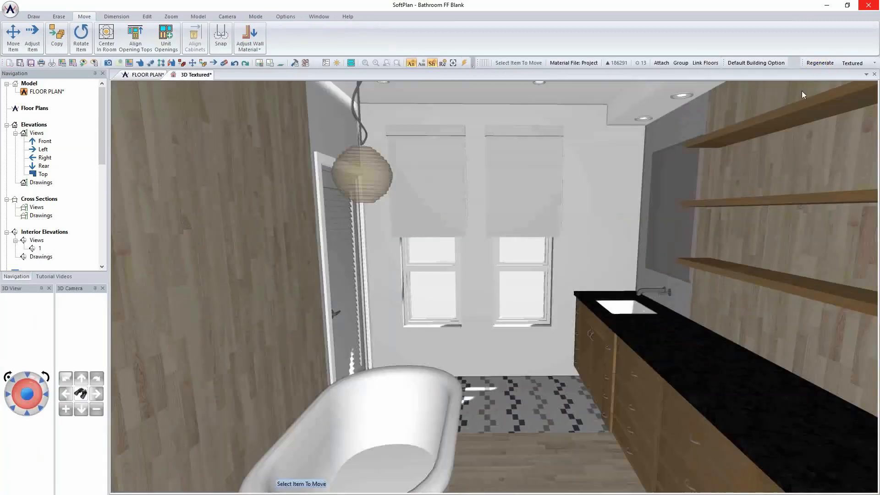
scroll(665, 217, "down", 5)
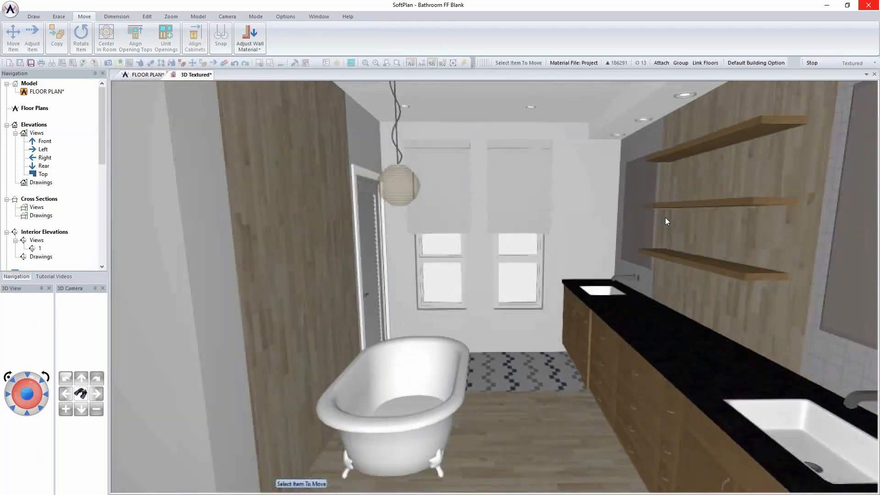
scroll(664, 218, "up", 2)
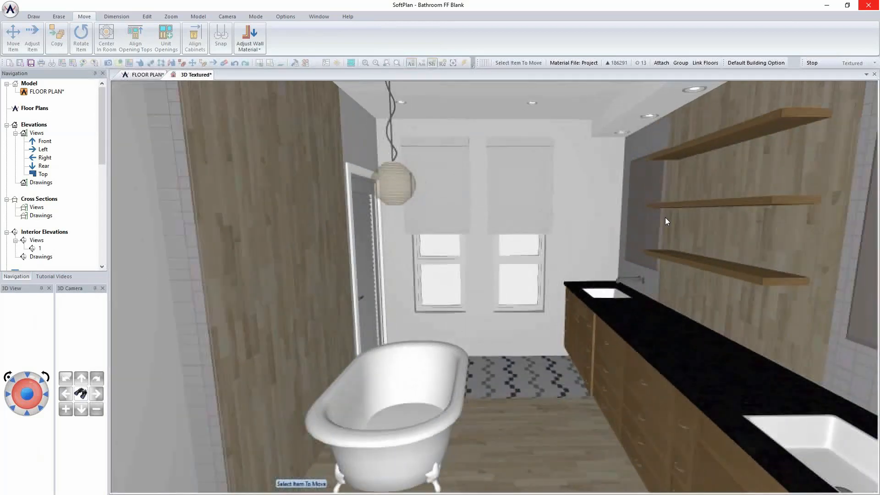
scroll(665, 218, "up", 3)
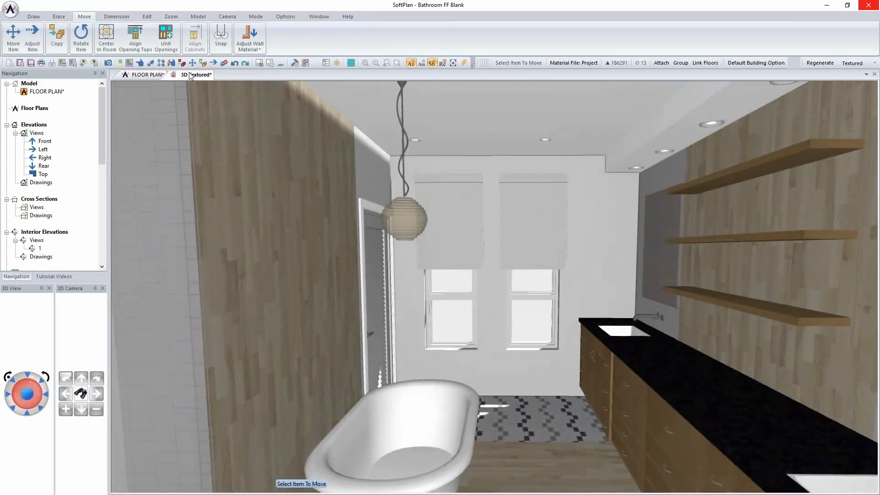
Turn on custom lighting for the textured 3D view and reduce its ambient light to 0
left_click(288, 18)
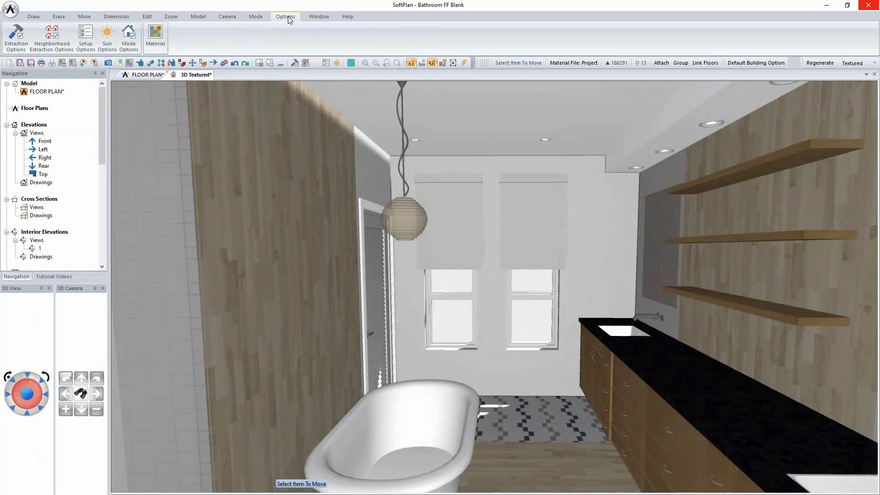
left_click(129, 37)
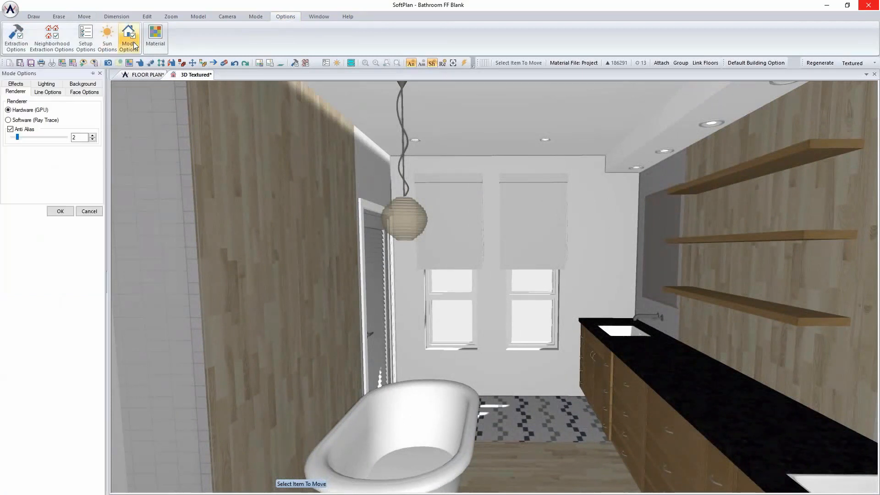
left_click(46, 84)
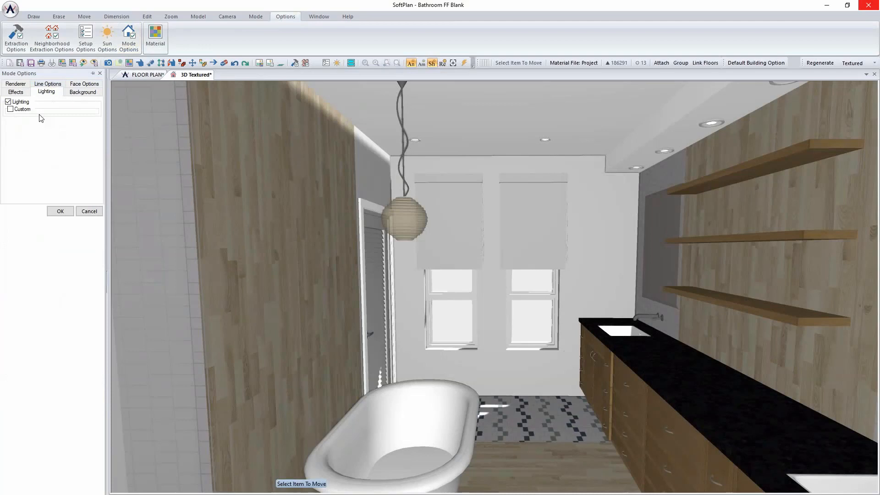
left_click(10, 109)
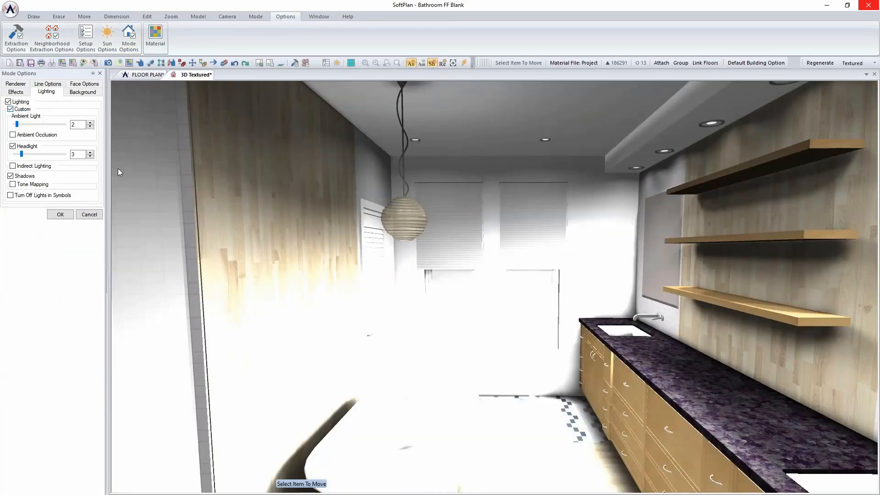
left_click(91, 127)
left_click(90, 127)
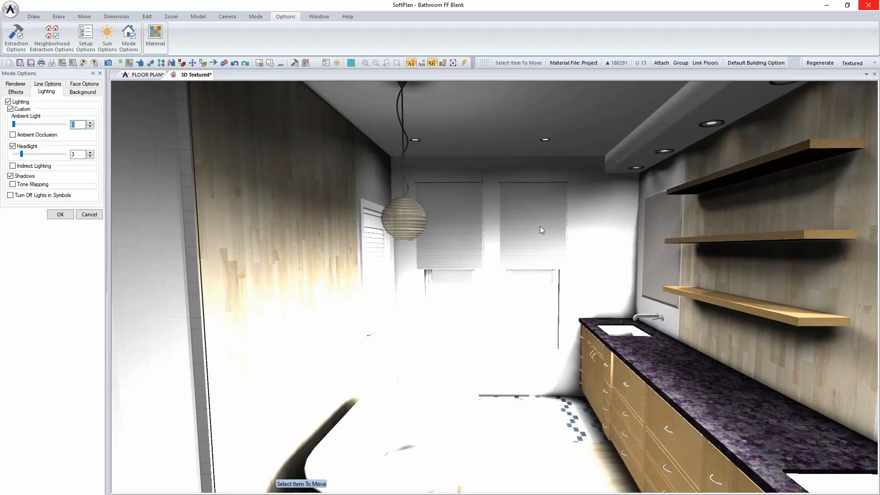
left_click(60, 214)
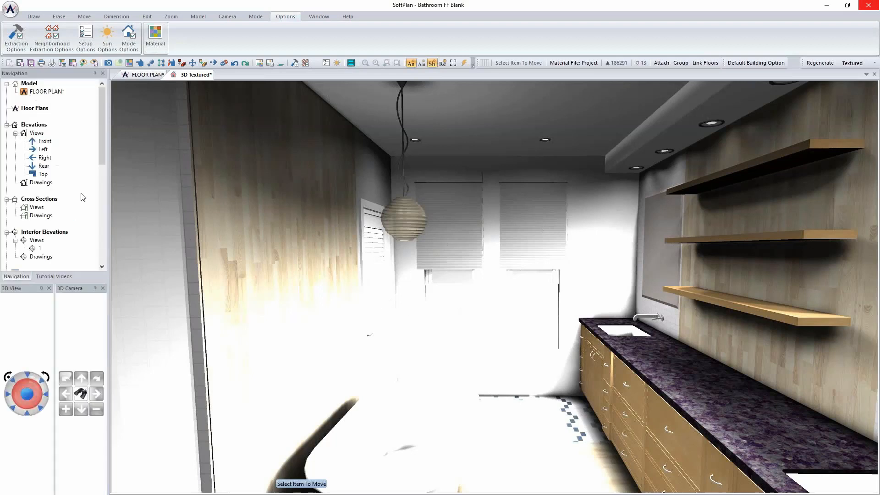
Turn on custom light settings with brightness 3 and decay for the ceiling can light out from the lower sink
left_click(153, 76)
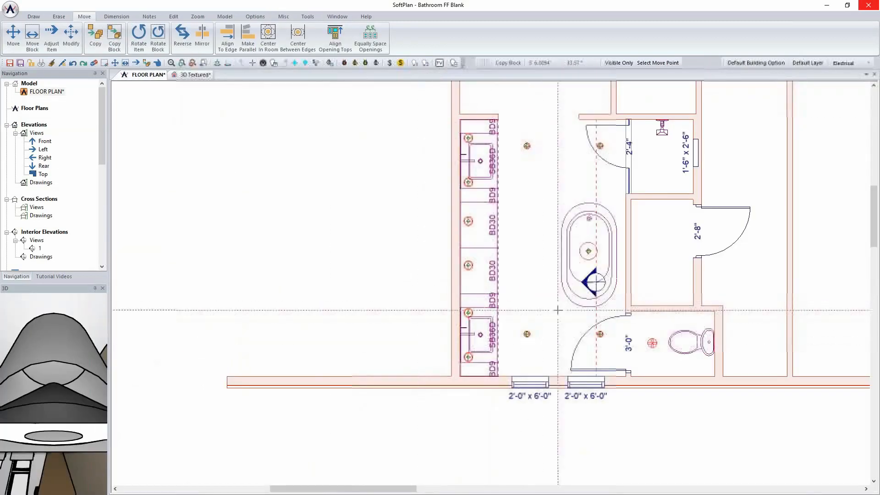
scroll(484, 275, "up", 3)
right_click(429, 324)
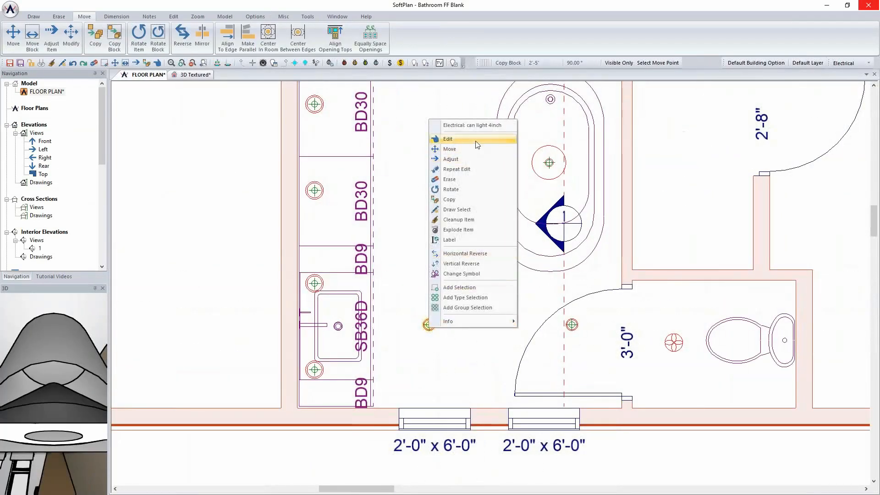
left_click(452, 144)
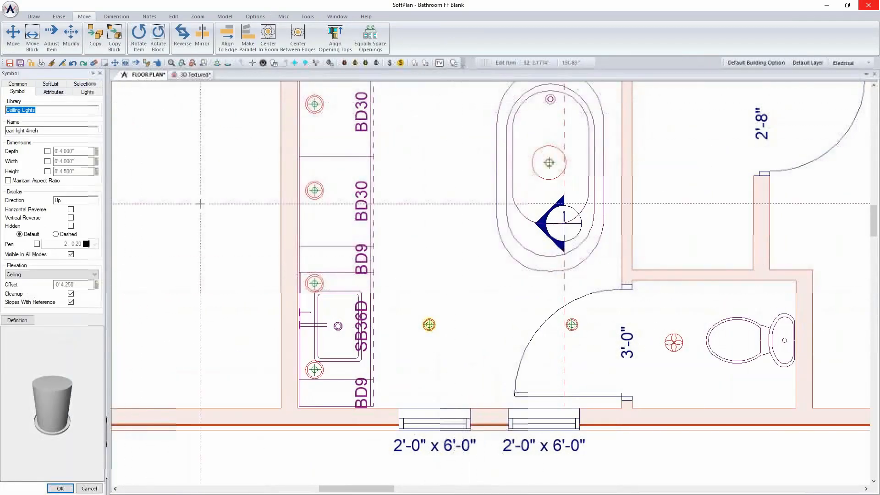
left_click(87, 92)
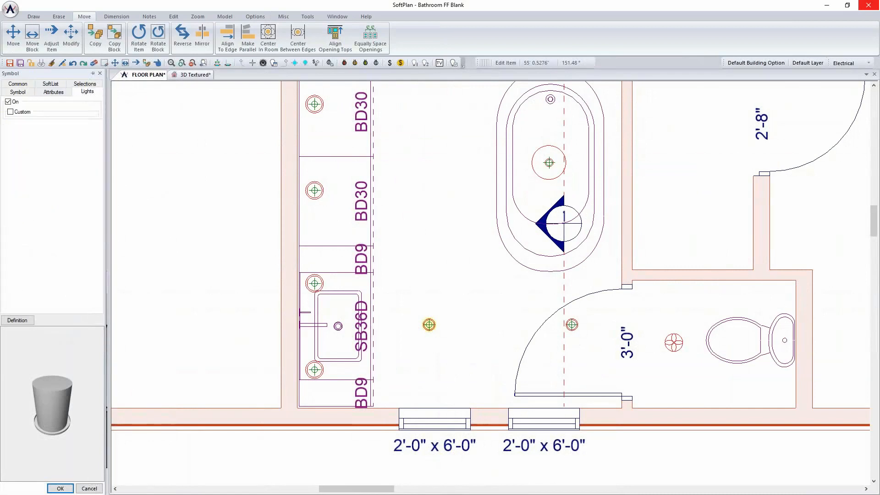
left_click(20, 113)
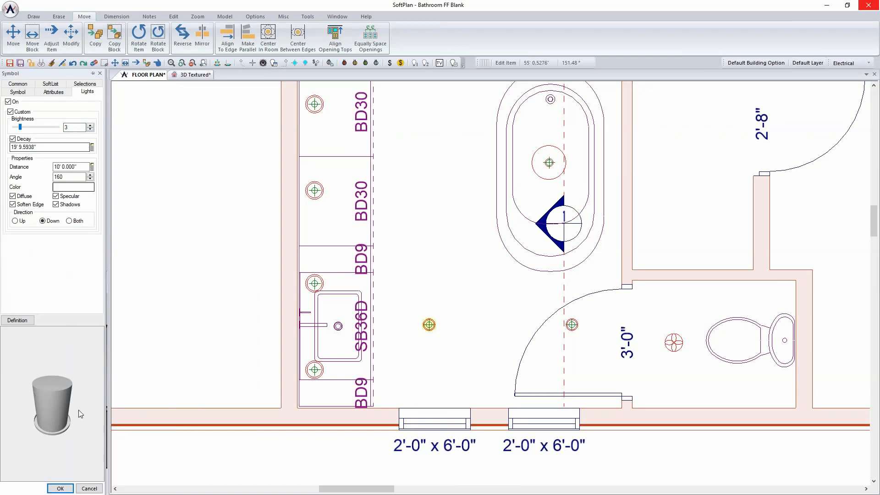
left_click(60, 488)
Repeat the light edit on all the fixtures in the main bathroom area with Repeat Edit (Box)
scroll(137, 252, "down", 5)
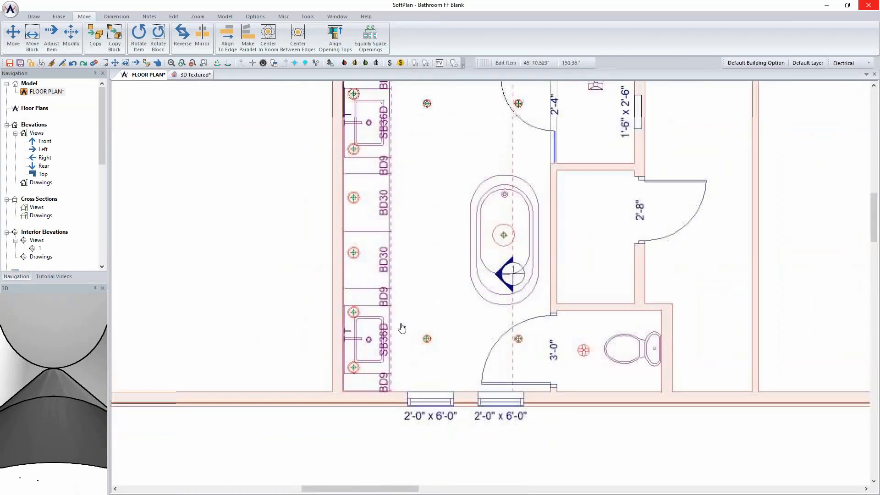
left_click(173, 16)
left_click(51, 37)
left_click(73, 36)
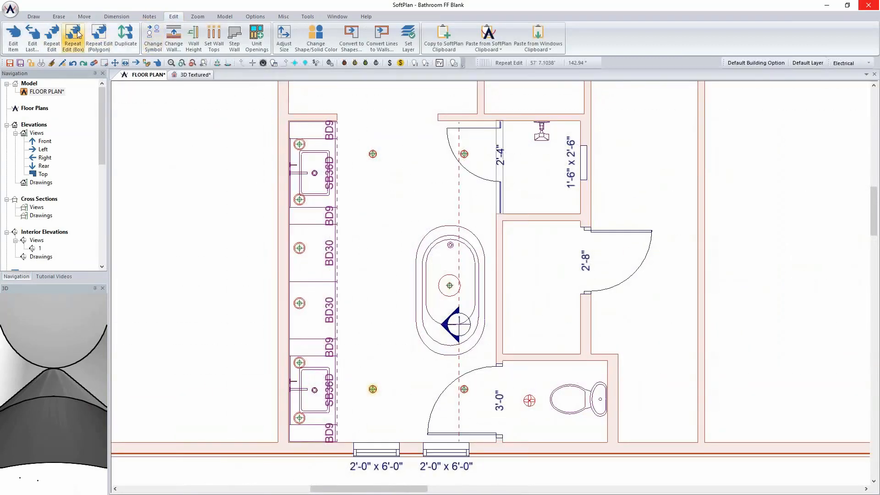
mouse_move(274, 107)
left_mouse_down()
mouse_move(485, 362)
mouse_move(527, 442)
left_mouse_up()
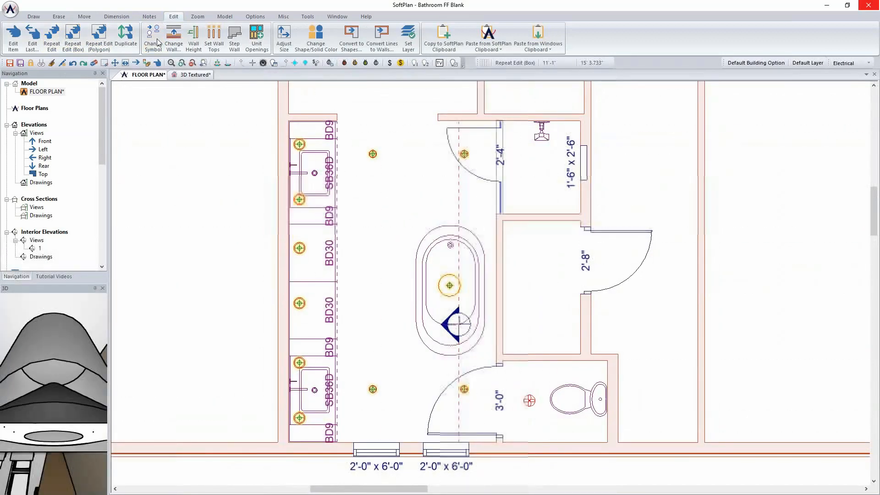
right_click(374, 186)
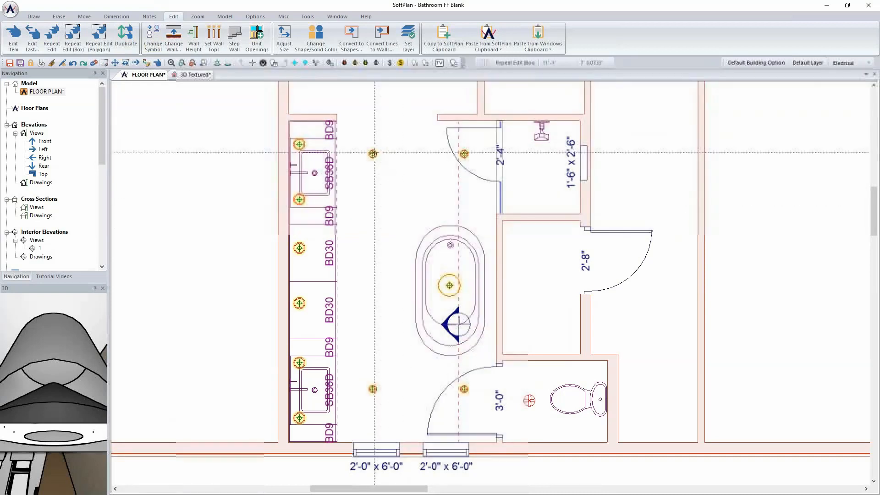
Check the custom light settings of the ceiling can light near the upper sink and of the pendant over the tub
right_click(373, 154)
left_click(397, 173)
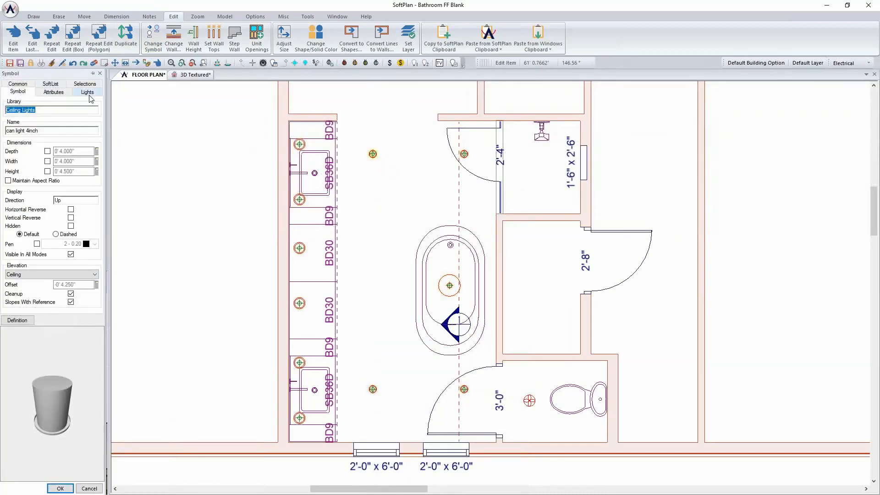
left_click(87, 92)
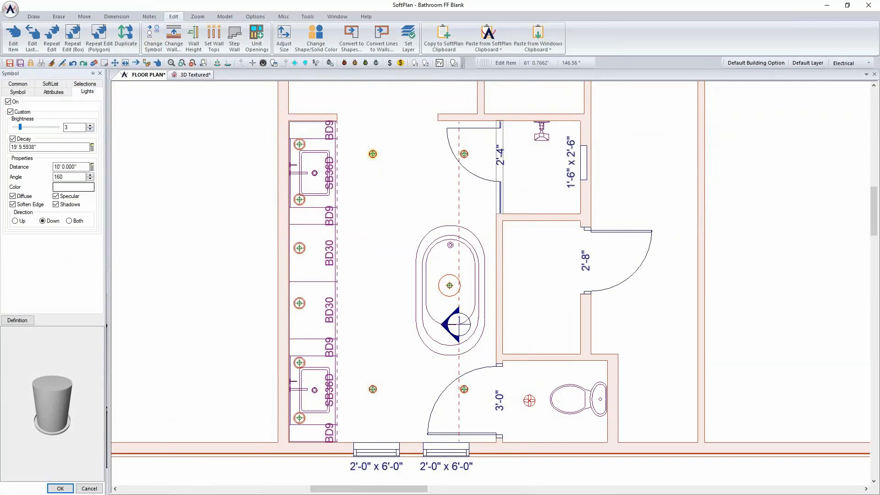
left_click(59, 488)
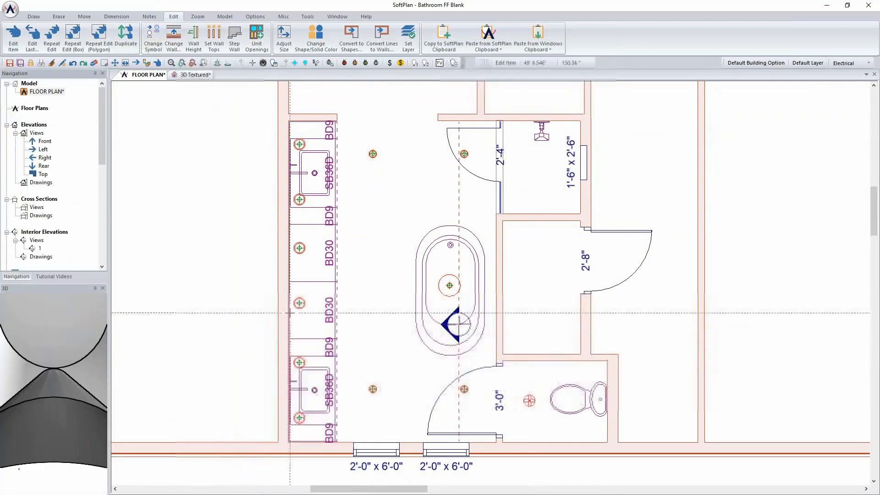
right_click(451, 288)
mouse_move(475, 293)
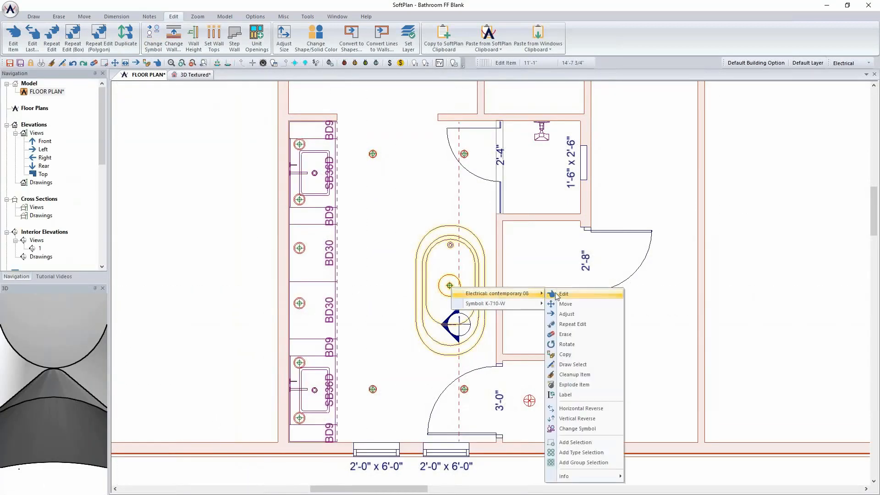
left_click(598, 296)
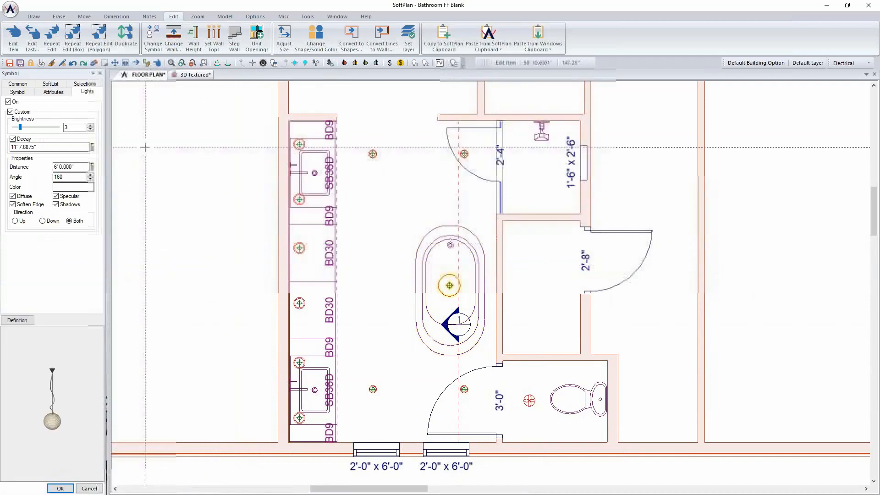
left_click(92, 489)
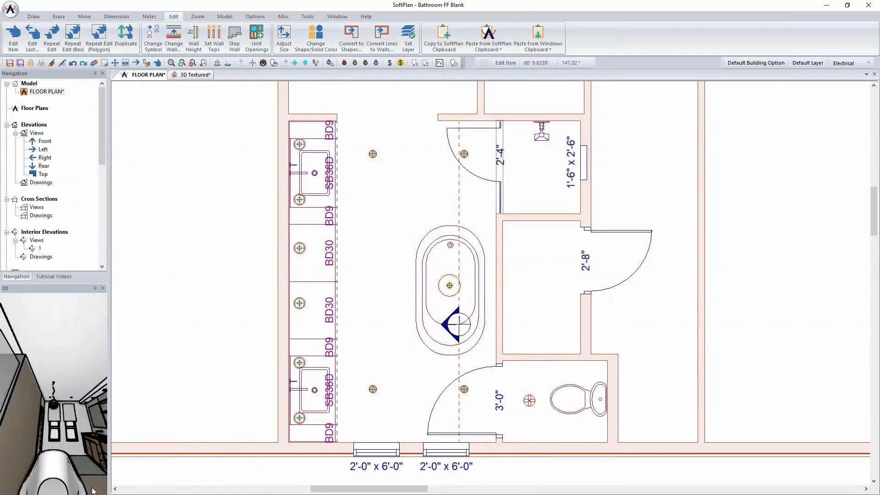
In the textured 3D view, set the pendant light over the tub to brightness 9 and angle 161
left_click(196, 75)
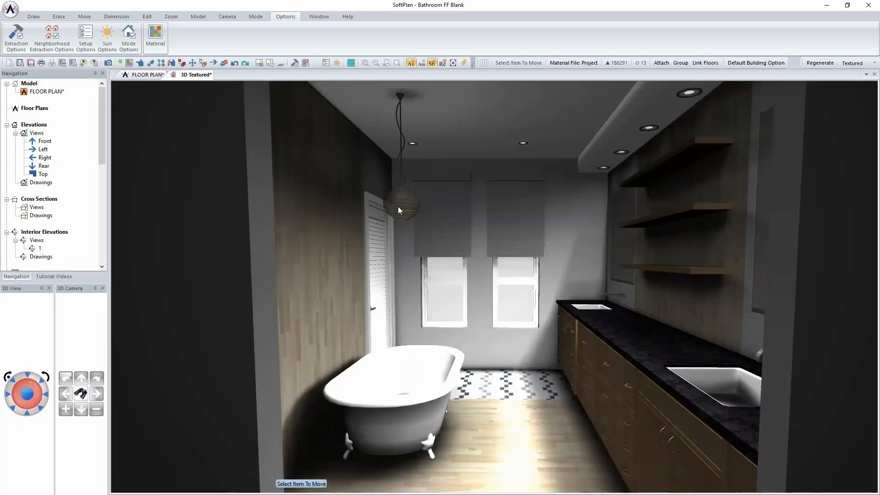
right_click(398, 206)
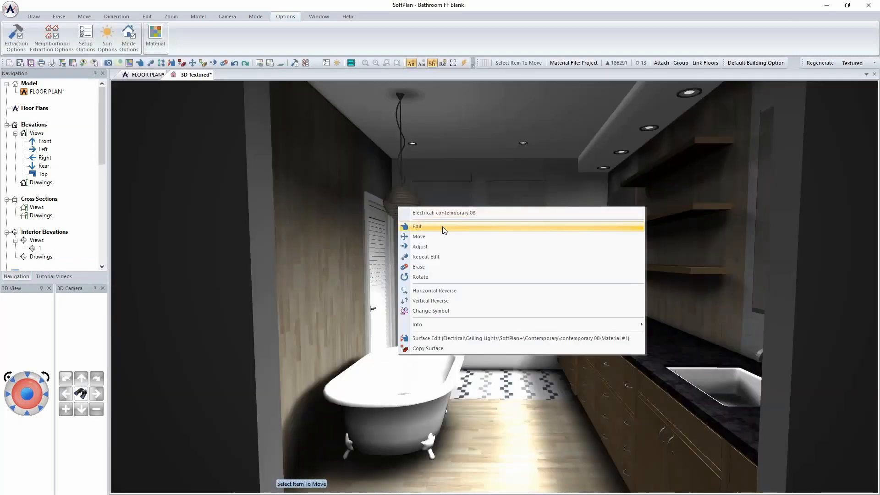
left_click(439, 227)
left_click(90, 127)
left_click(91, 127)
left_click(61, 488)
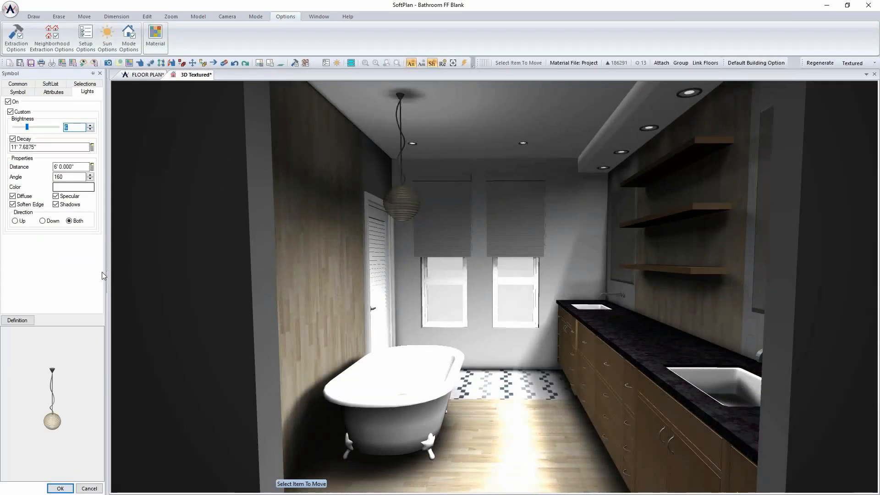
left_click(90, 175)
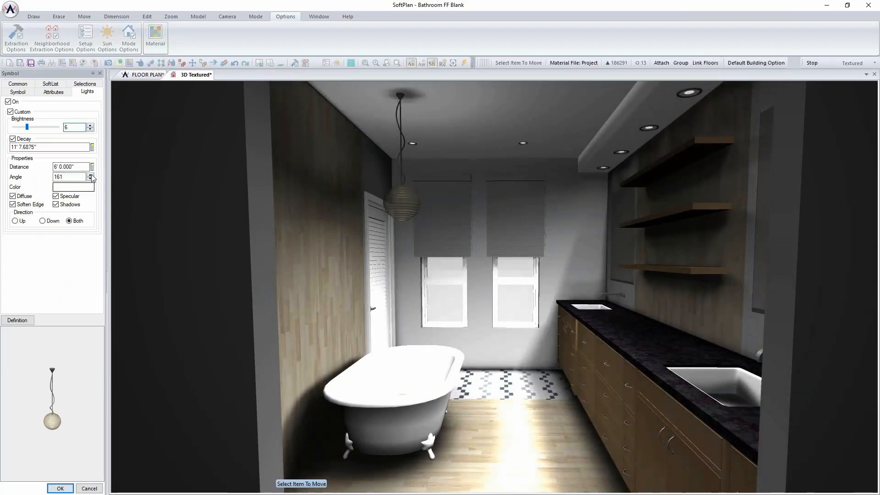
left_click(92, 125)
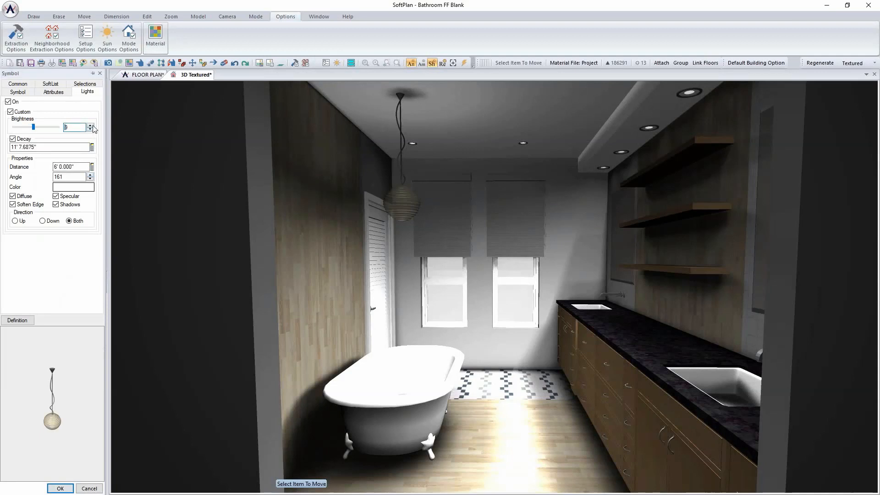
left_click(91, 125)
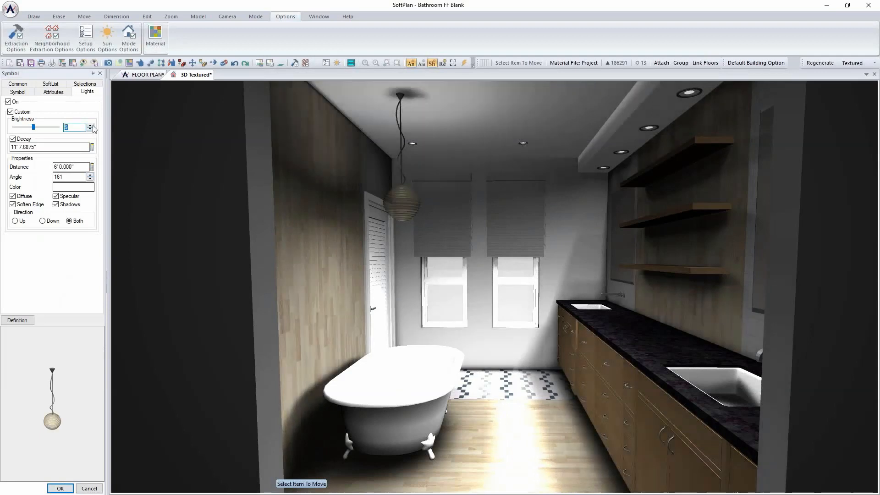
left_click(60, 488)
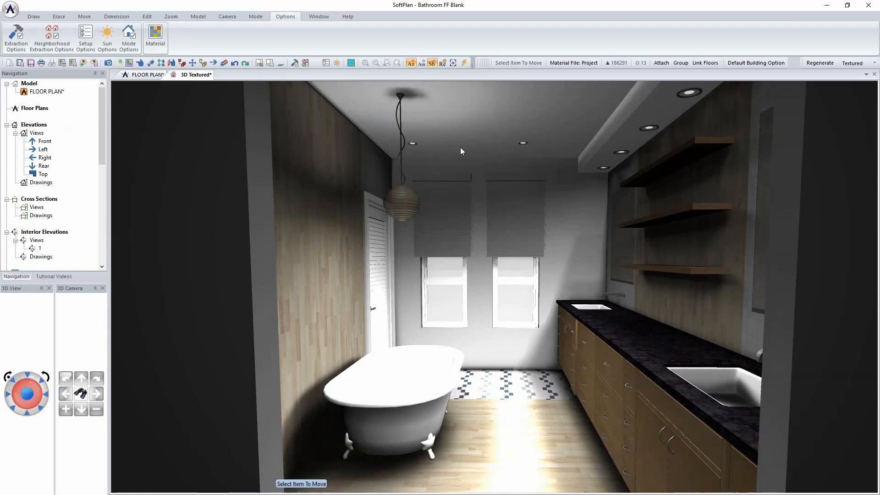
Turn on Indirect Lighting and Tone Mapping for the textured 3D view
left_click(129, 37)
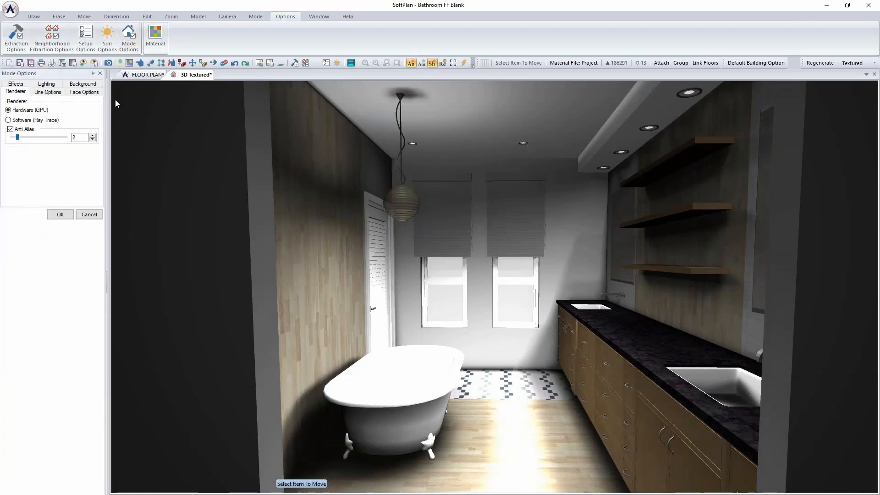
left_click(48, 85)
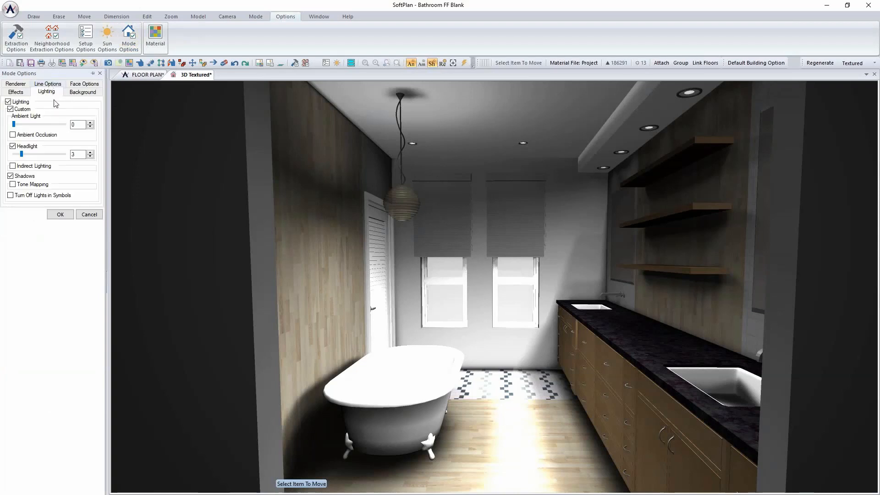
left_click(36, 167)
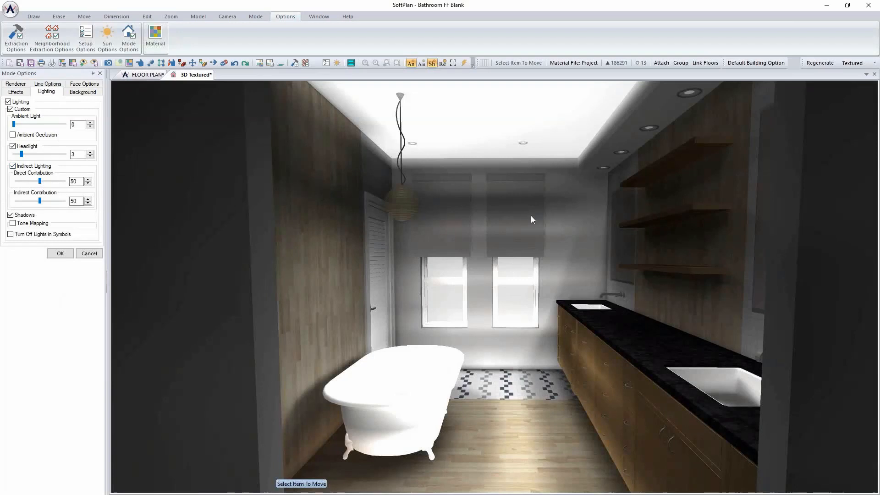
left_click(32, 224)
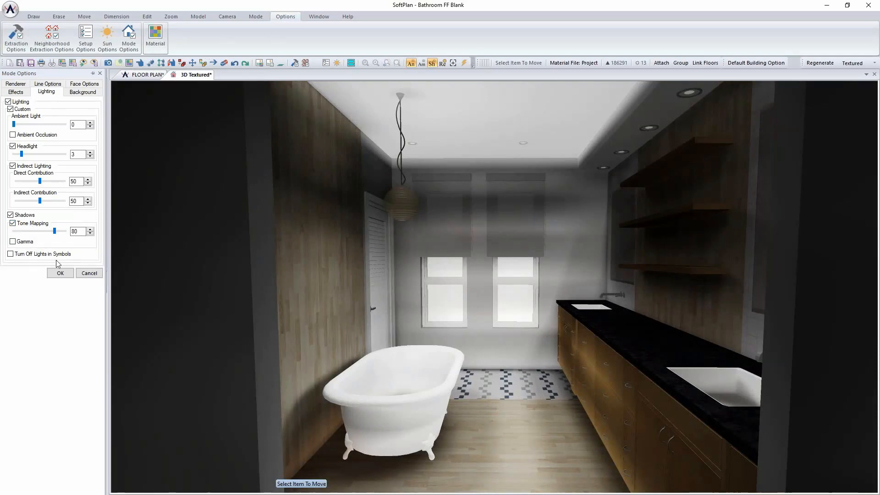
Enable reflections on the textured faces and regenerate the 3D view
left_click(89, 84)
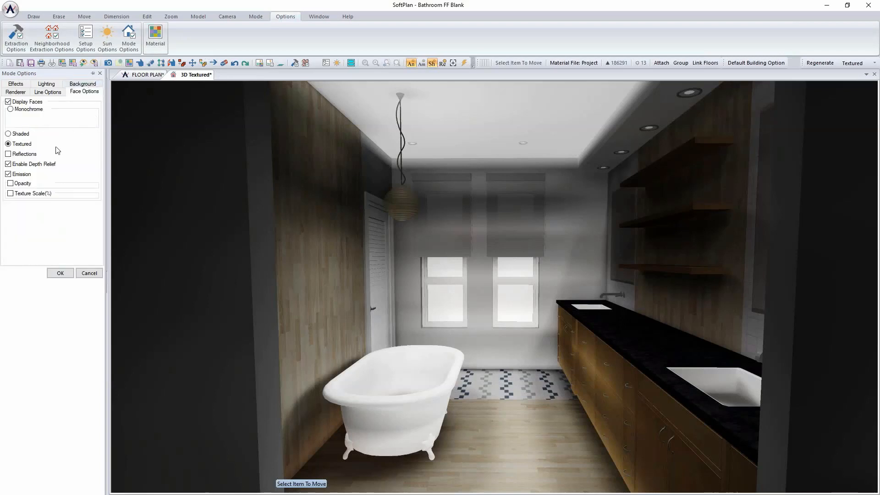
left_click(19, 158)
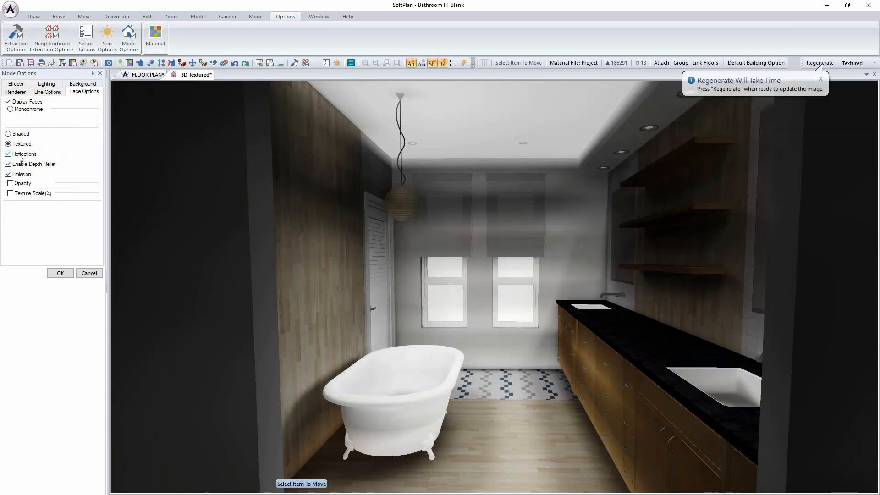
left_click(60, 273)
left_click(819, 63)
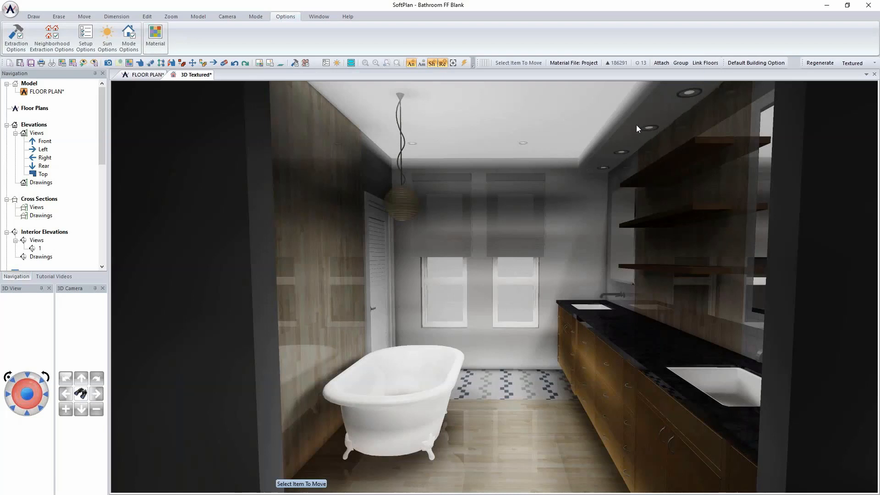
In the floor plan, adjust the custom light brightness of the can light near the upper sink
left_click(142, 75)
left_click(300, 147)
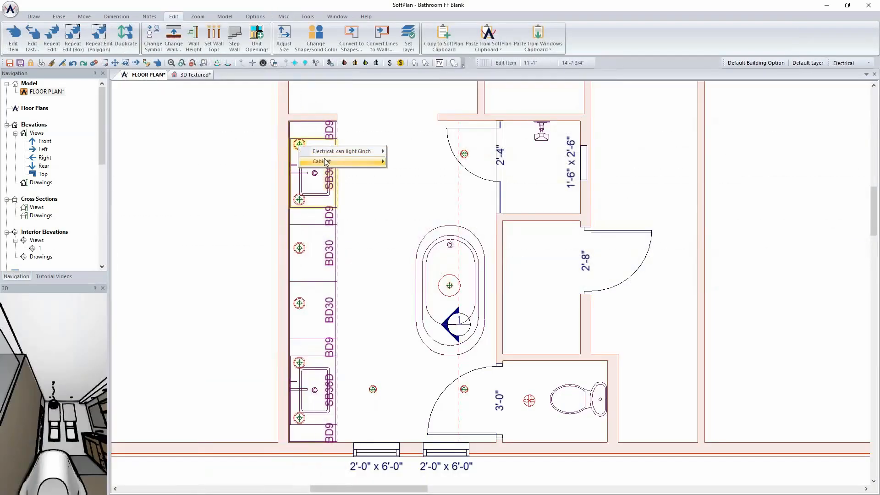
mouse_move(353, 152)
left_click(403, 153)
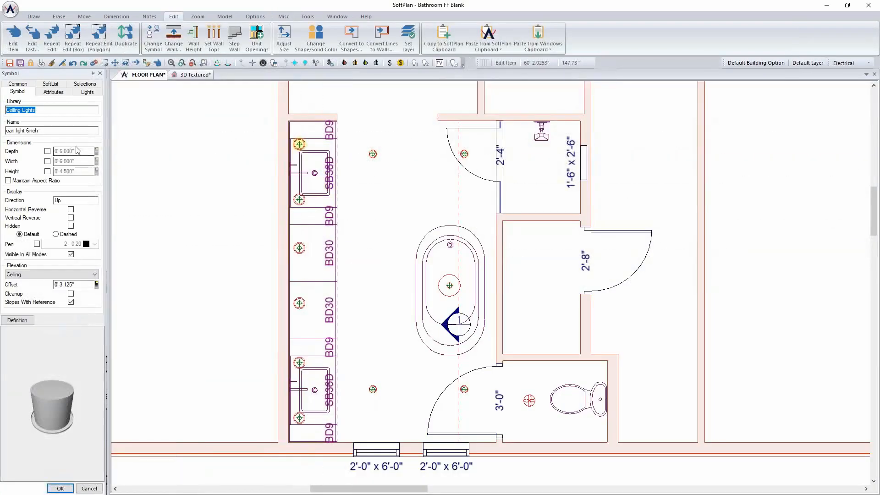
left_click(87, 92)
left_click(91, 129)
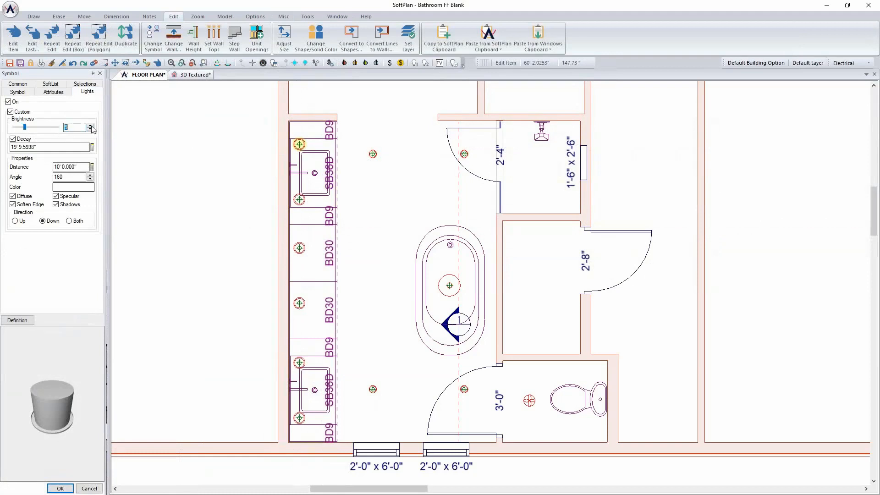
left_click(61, 488)
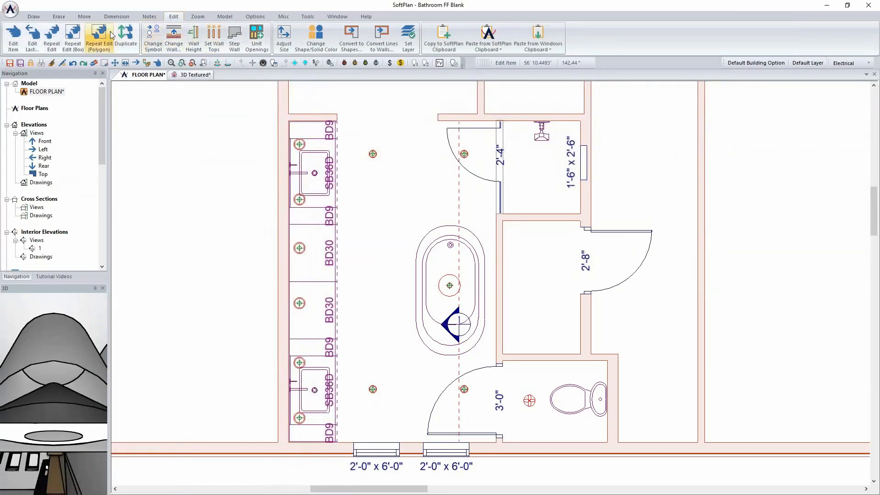
Repeat the light edit on the other can lights along the vanity wall and regenerate the textured 3D view
left_click(73, 36)
left_click(281, 186)
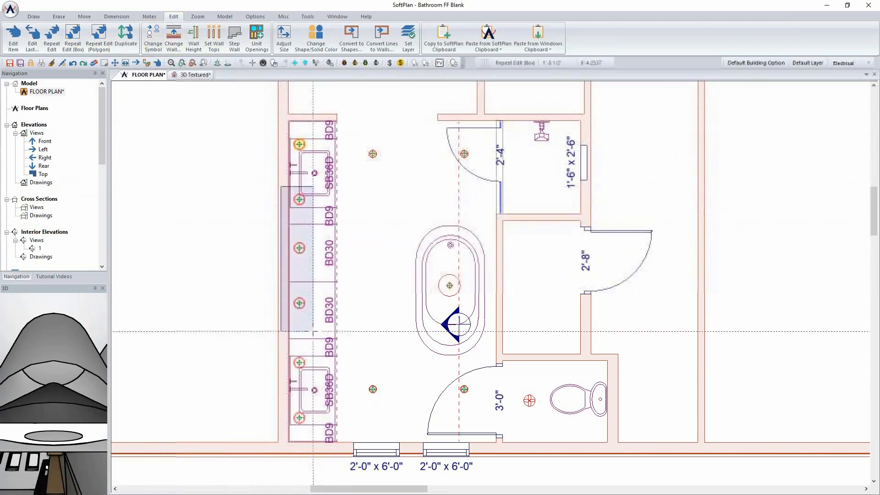
left_click(316, 447)
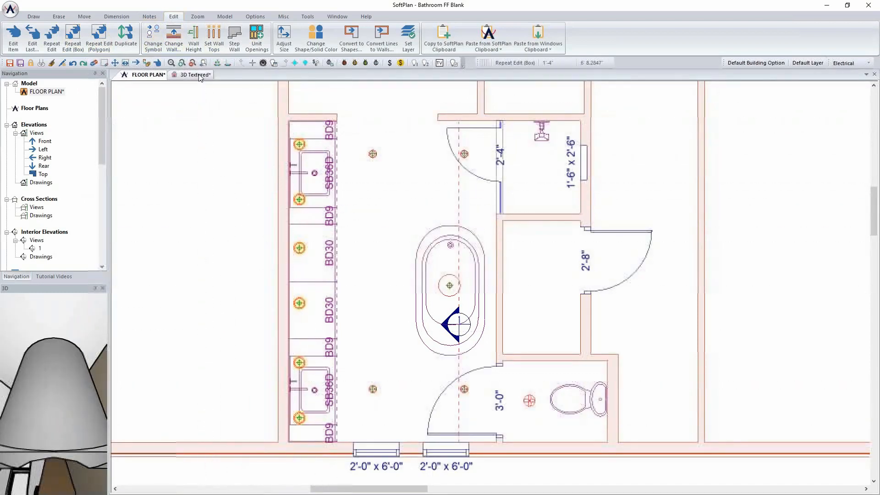
left_click(196, 74)
left_click(821, 63)
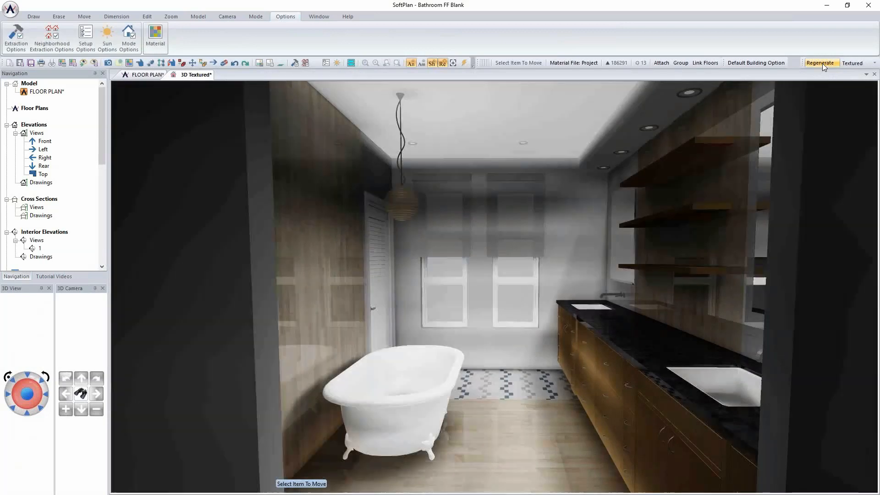
Open the black countertop's Granite material for editing and display the SoftPlan+ Cambria Natural Stone textures
right_click(634, 351)
left_click(683, 460)
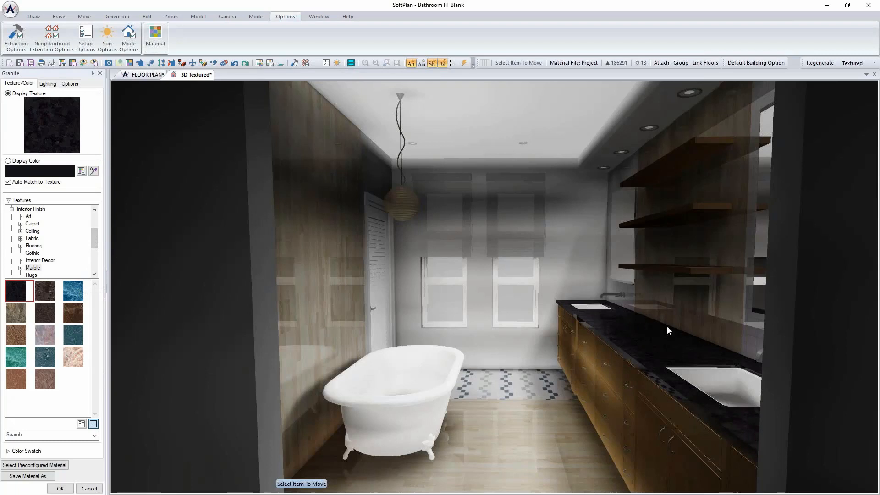
scroll(46, 264, "down", 2)
scroll(46, 263, "down", 1)
left_click(12, 247)
scroll(18, 247, "down", 1)
scroll(17, 245, "down", 4)
scroll(17, 244, "up", 1)
left_click(20, 238)
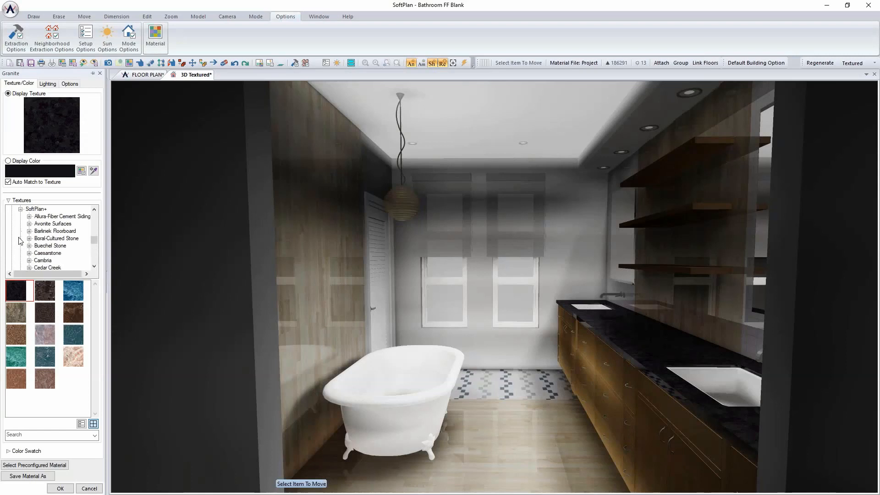
scroll(51, 233, "down", 1)
scroll(48, 241, "down", 1)
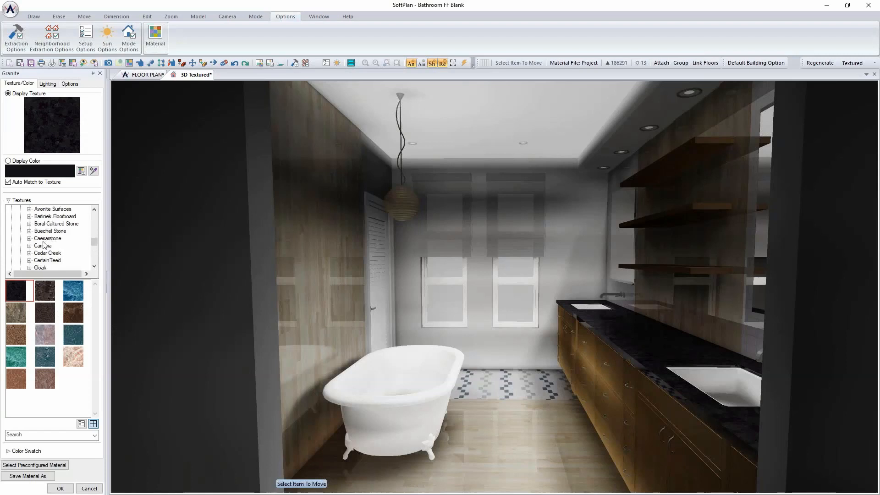
left_click(29, 246)
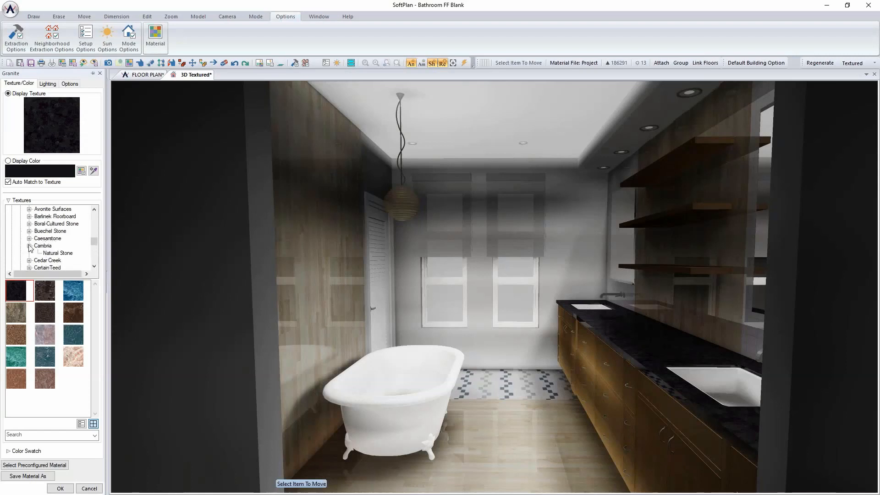
left_click(55, 254)
Try several light Cambria Natural Stone textures on the countertop, close its material settings and regenerate the 3D view
scroll(77, 326, "down", 3)
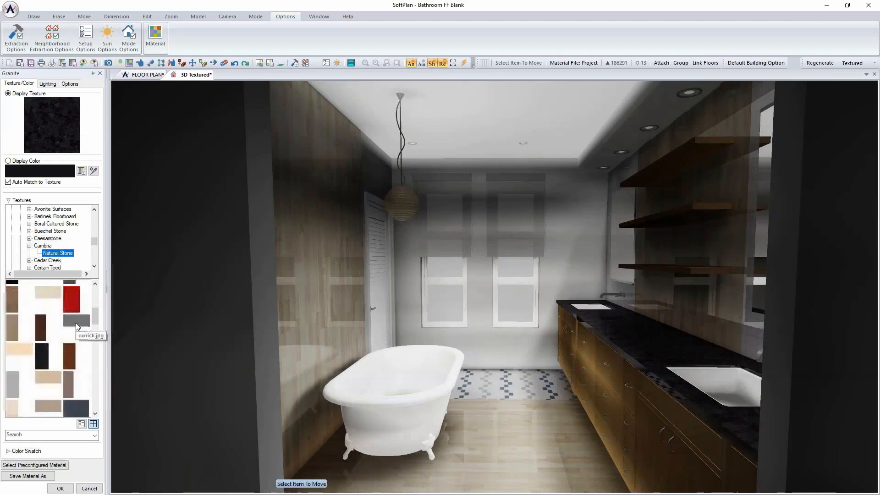
scroll(76, 326, "down", 1)
left_click(19, 386)
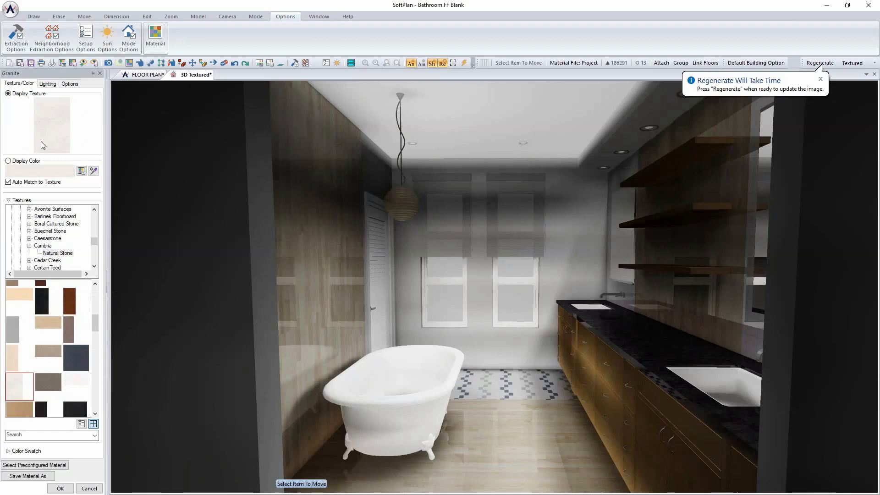
scroll(80, 340, "down", 4)
scroll(76, 346, "down", 2)
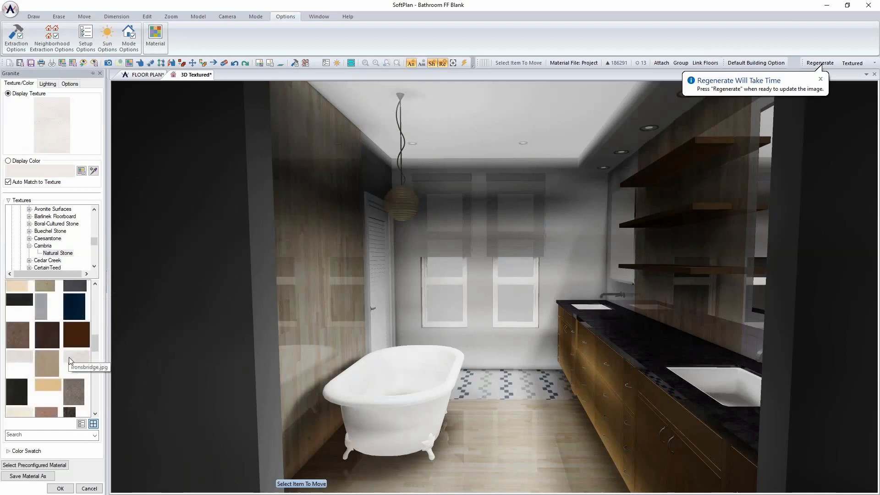
left_click(70, 357)
left_click(19, 363)
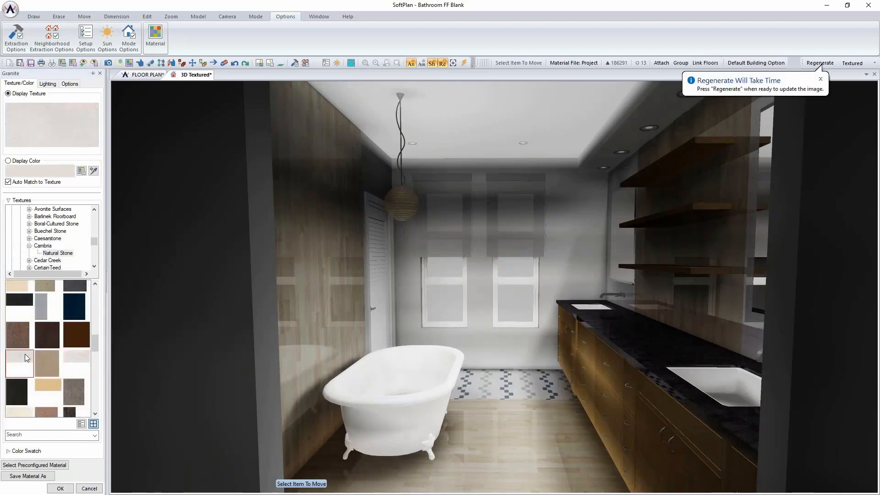
scroll(15, 339, "down", 5)
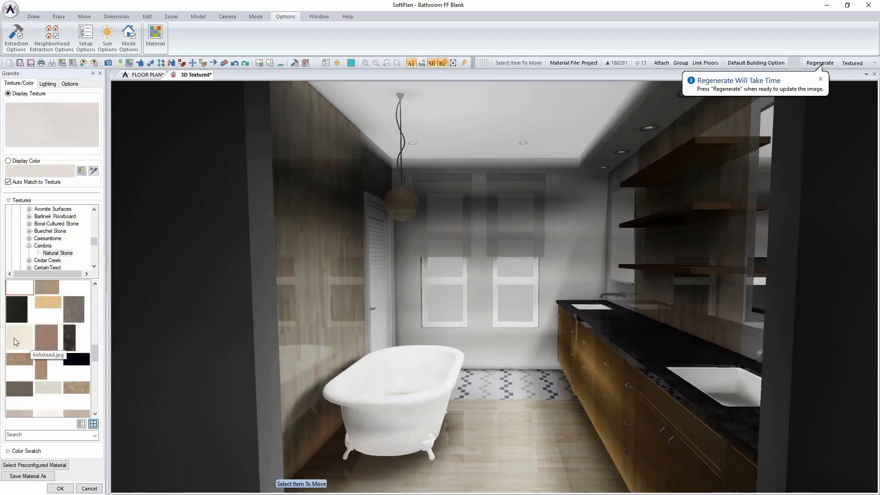
scroll(39, 365, "down", 1)
left_click(48, 313)
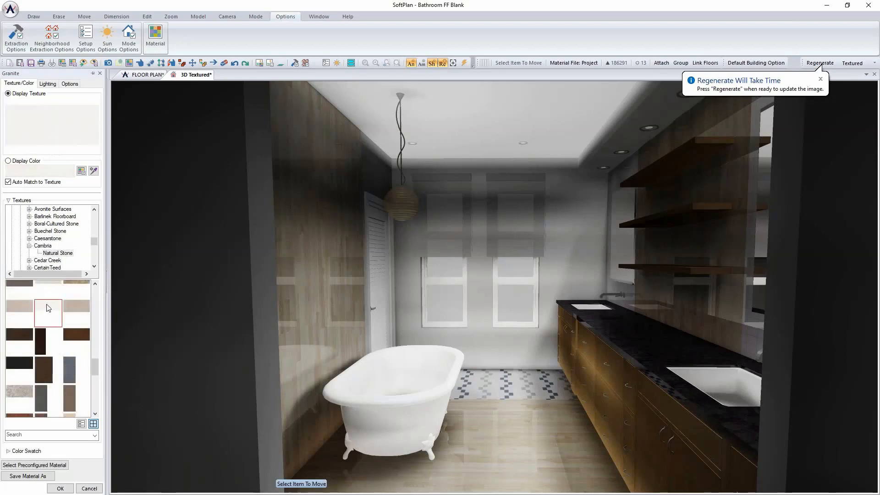
left_click(89, 489)
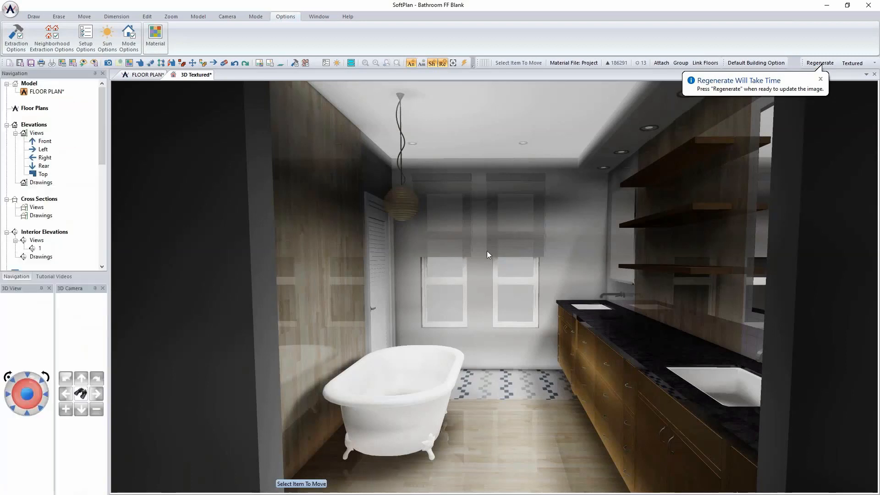
left_click(813, 65)
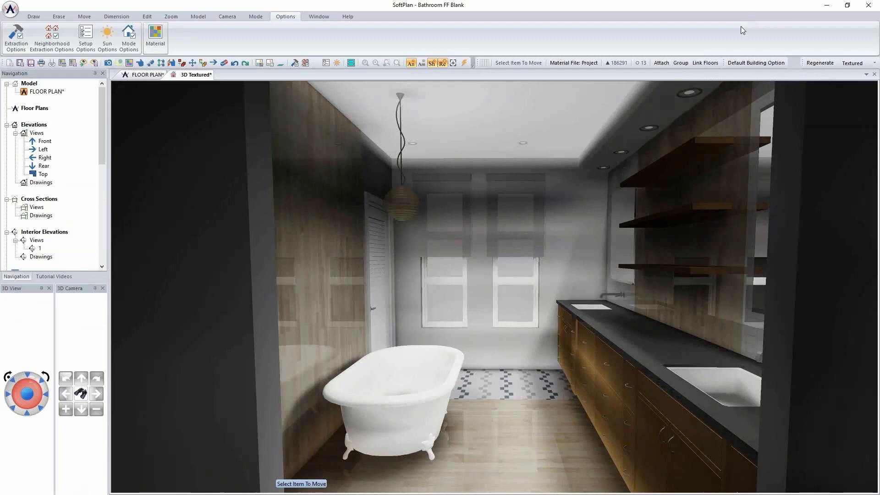
Start Surface Copy/Paste at the shower entrance to give the blue curb a copied surface material
scroll(650, 199, "down", 5)
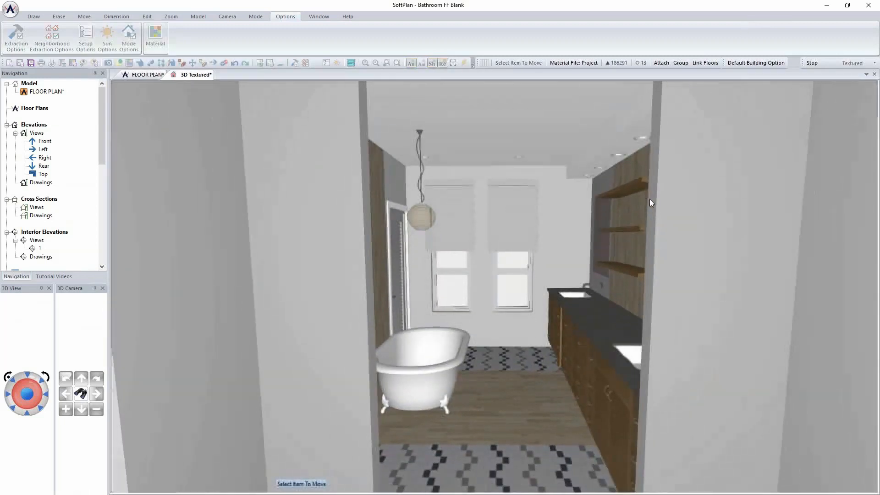
scroll(650, 199, "up", 5)
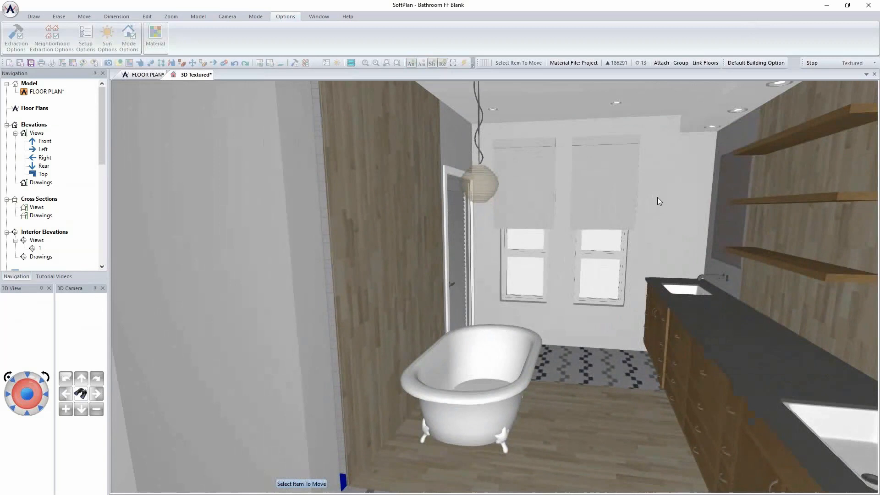
scroll(665, 264, "up", 3)
scroll(660, 262, "down", 2)
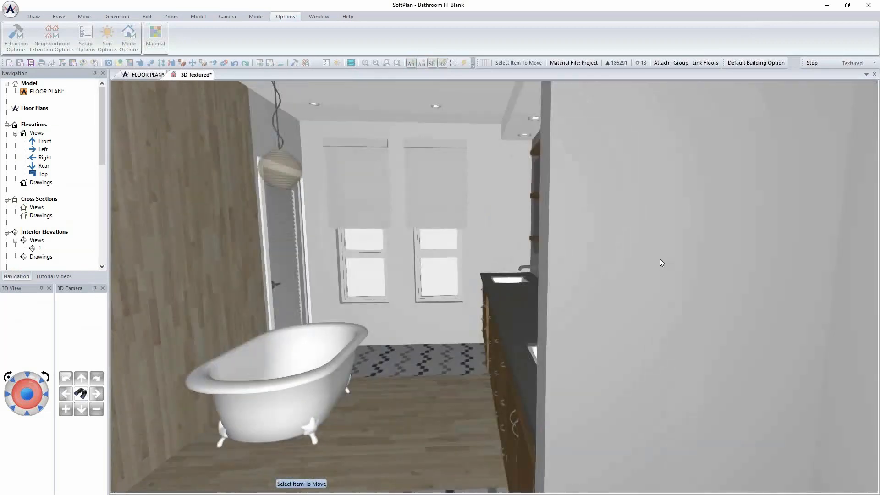
scroll(660, 262, "down", 3)
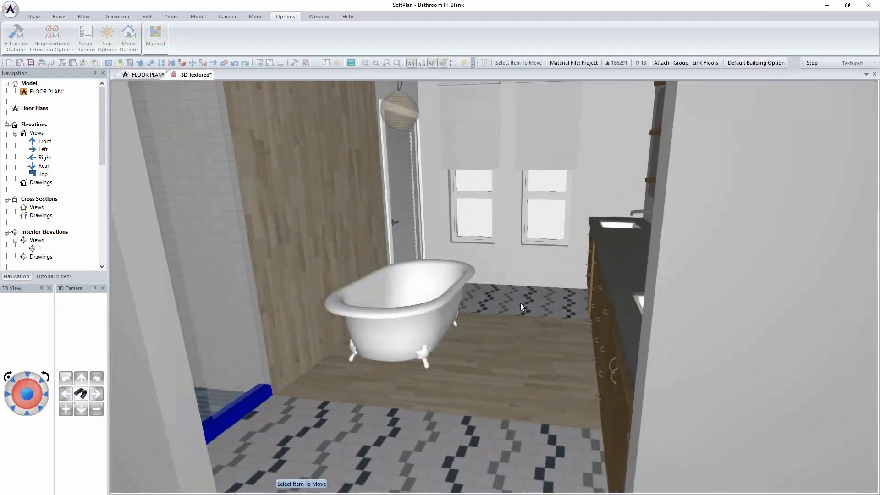
scroll(258, 408, "up", 5)
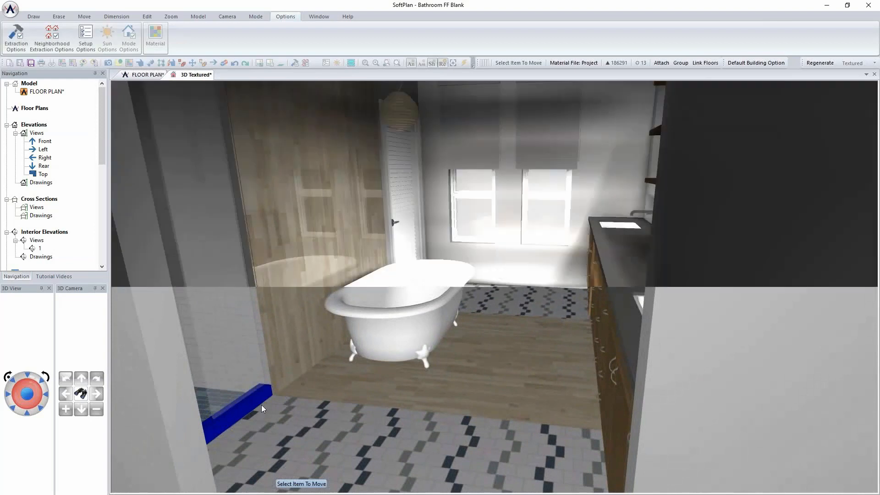
scroll(251, 405, "down", 4)
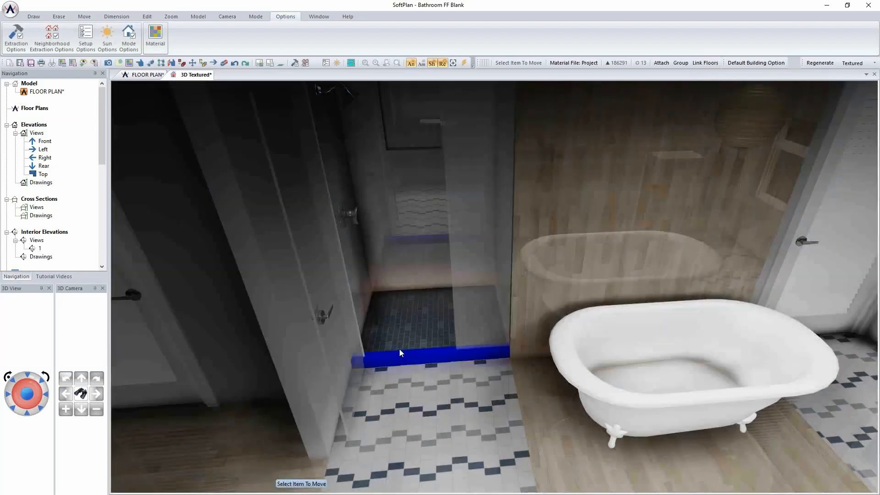
left_click(147, 17)
left_click(105, 38)
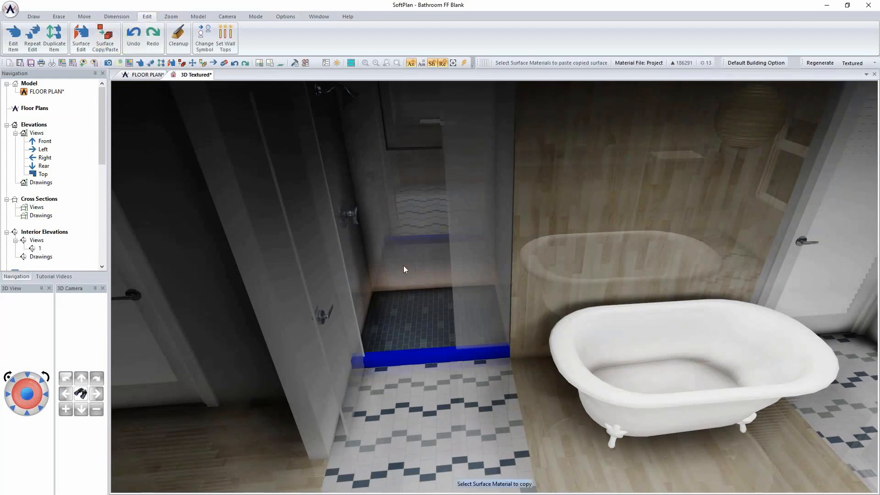
middle_click_drag(493, 411, 518, 399)
Return to the floor plan around the bathroom, switch it to Drawing mode and open the symbol library
left_click(147, 75)
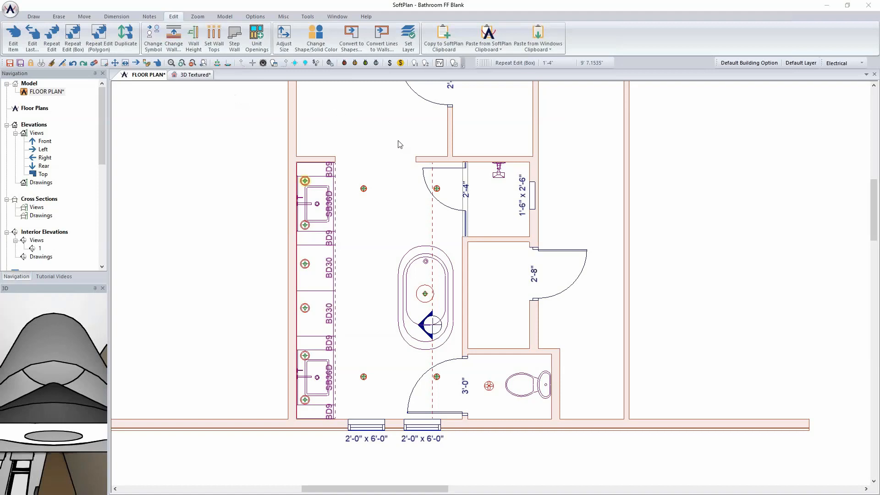
middle_click_drag(402, 122, 353, 248)
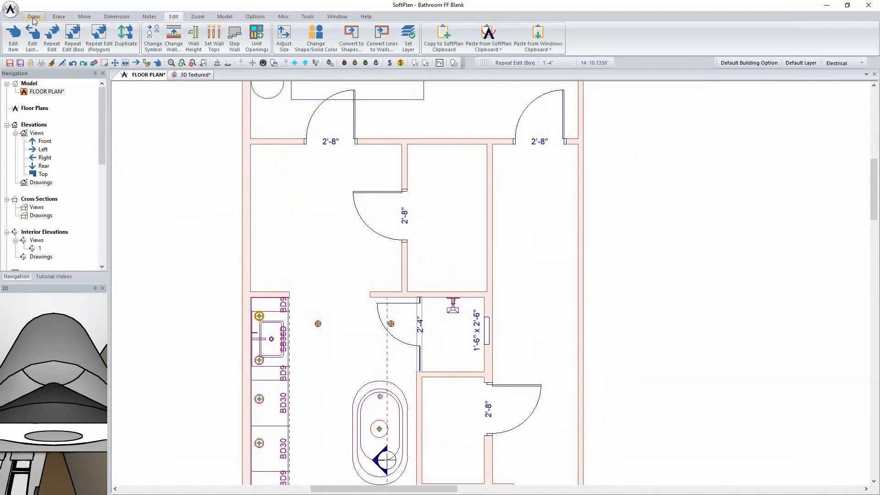
left_click(34, 18)
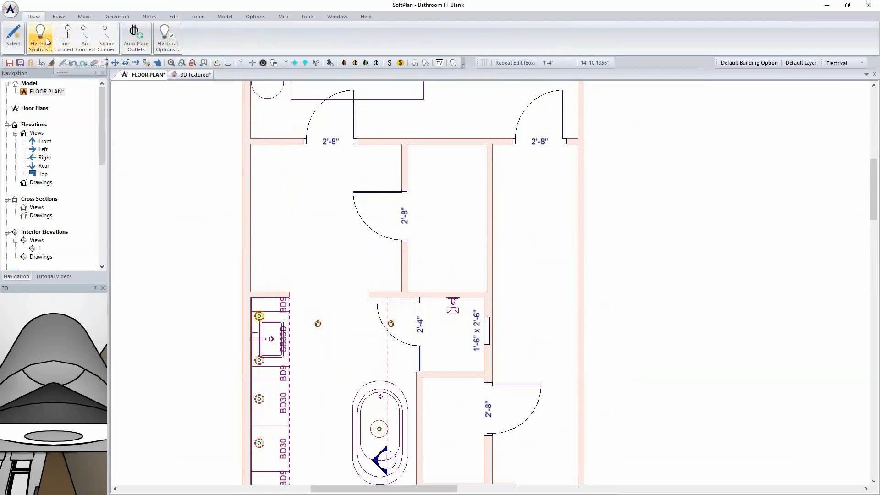
left_click(843, 63)
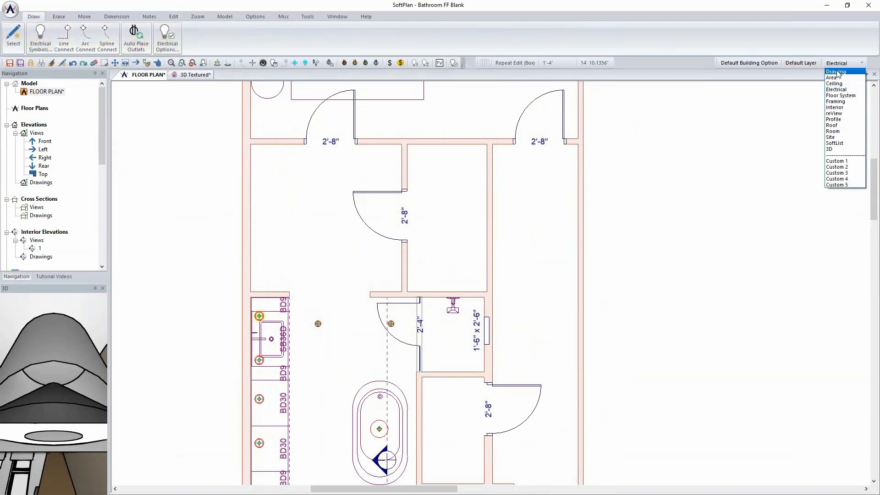
left_click(837, 72)
left_click(172, 35)
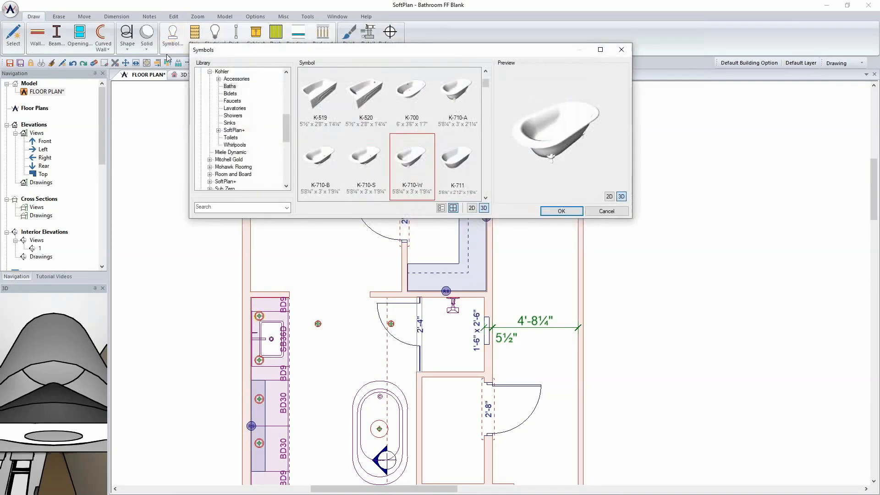
Search the symbol library for Hansgrohe and choose the axor massaud tub filler freestanding from the two-handle bath fixtures
left_click(229, 86)
left_click(237, 206)
type("hans")
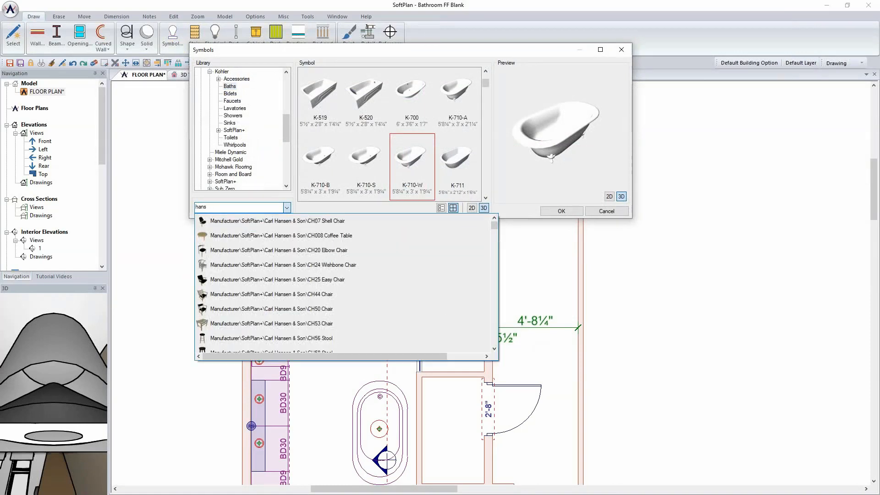
type("gro")
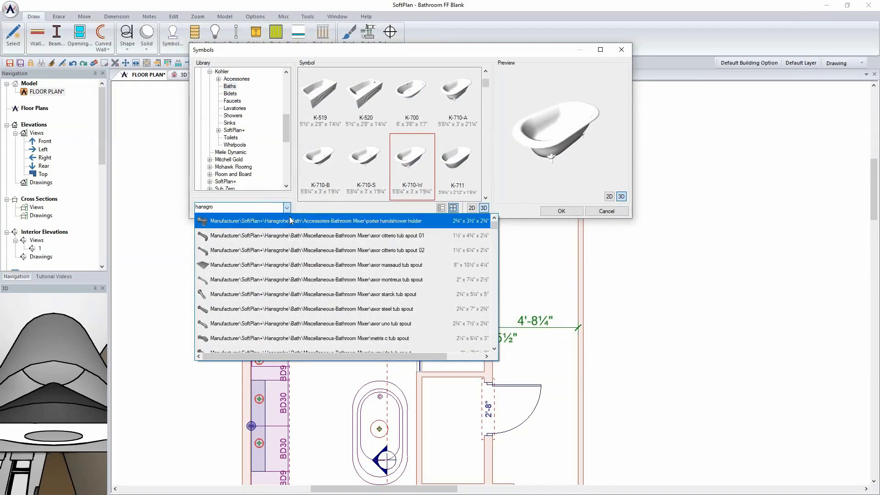
left_click(290, 221)
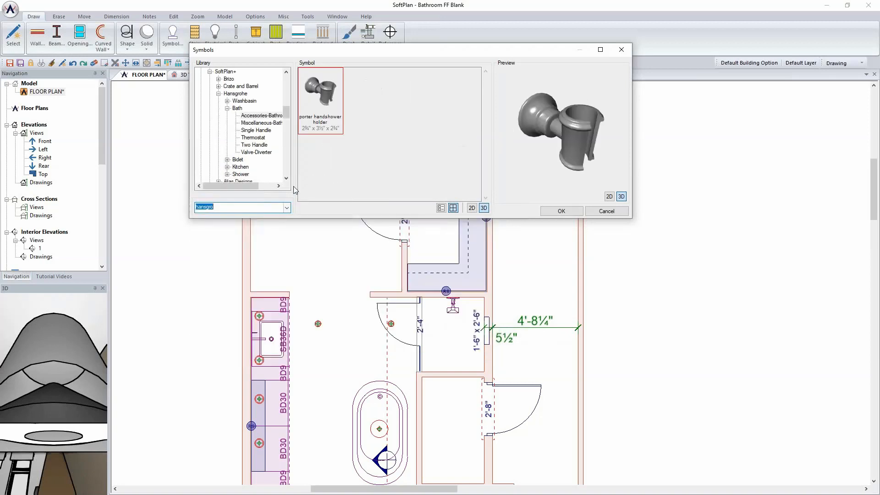
left_click(252, 146)
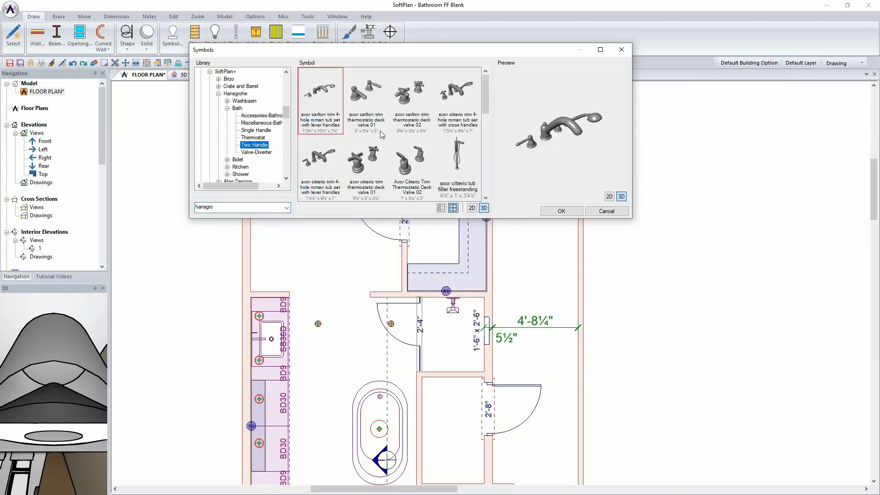
scroll(381, 132, "down", 1)
left_click(411, 139)
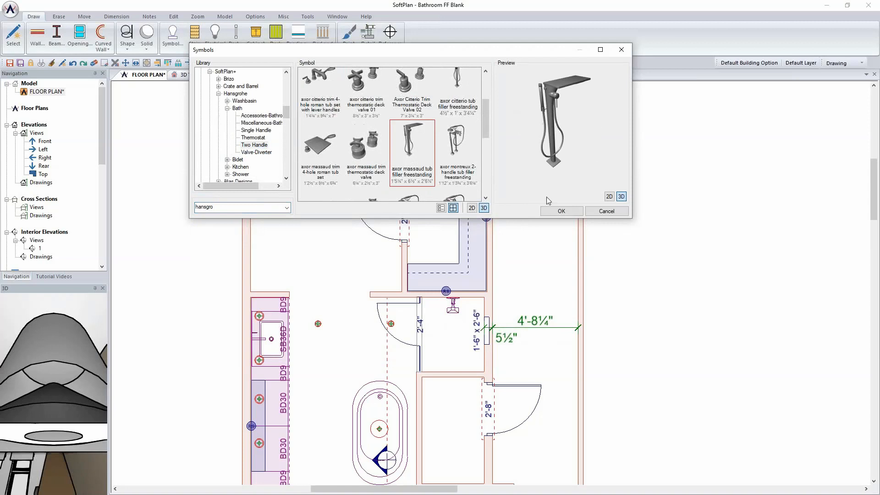
left_click(561, 211)
Place the tub filler beside the upper end of the freestanding tub, rotated diagonally so its spout reaches over the rim
scroll(500, 275, "up", 2)
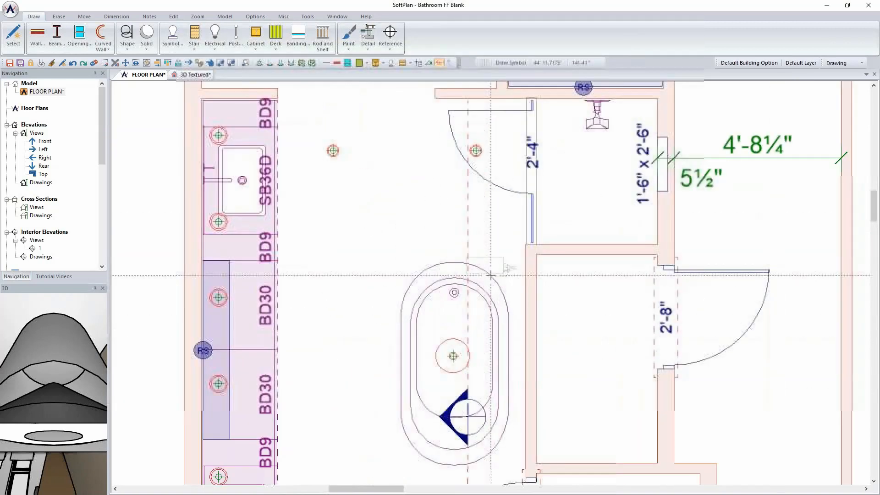
left_click(498, 269)
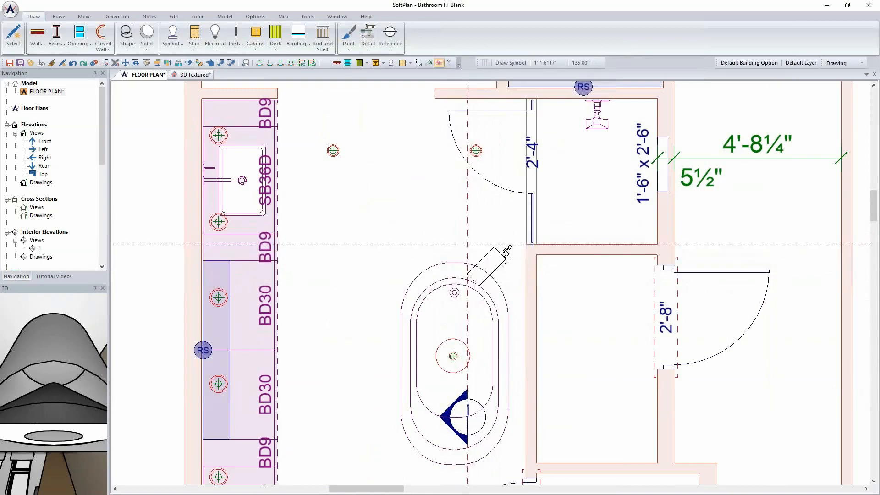
left_click(443, 188)
Regenerate the textured 3D view with the tub filler, stop the rendering and switch the view to Shaded mode
left_click(192, 75)
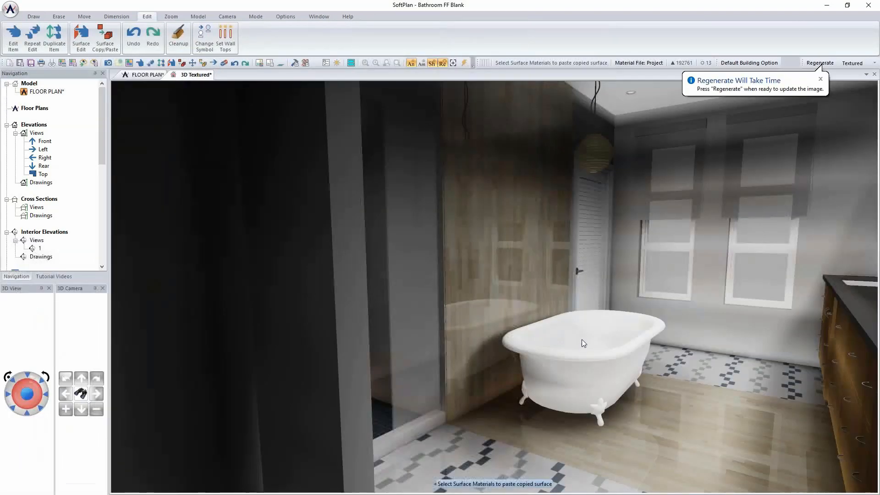
left_click(820, 63)
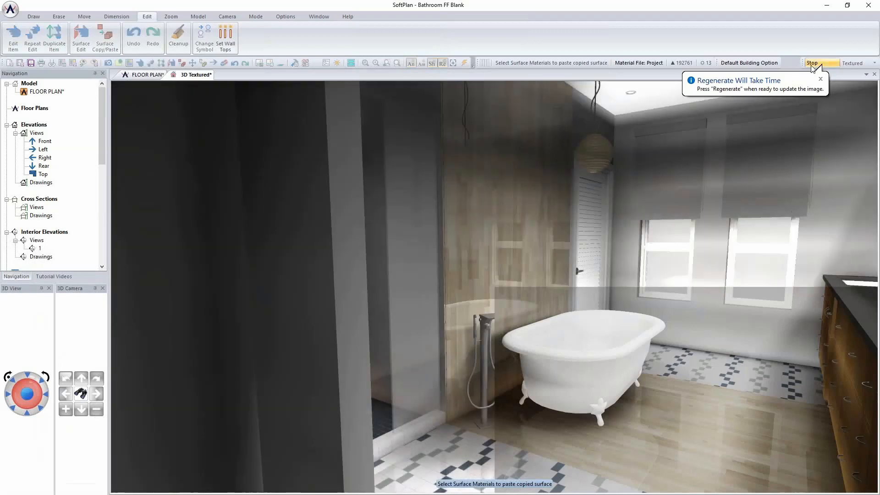
left_click(810, 64)
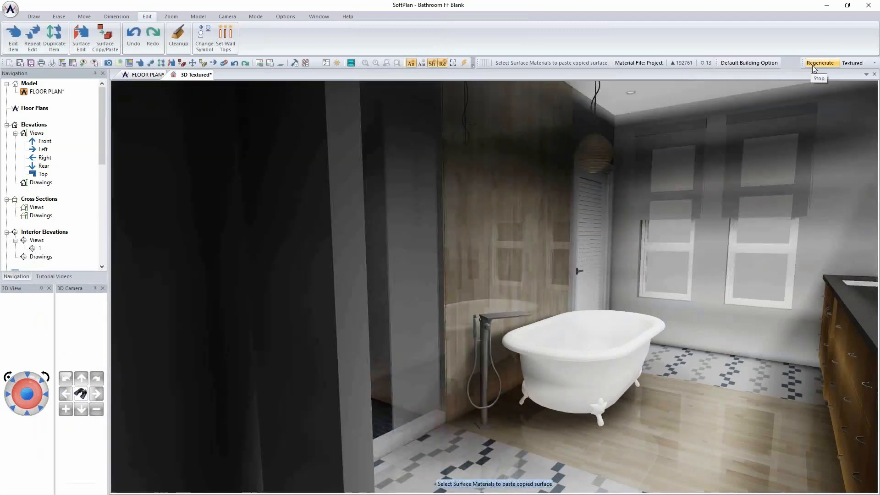
left_click(856, 63)
left_click(853, 87)
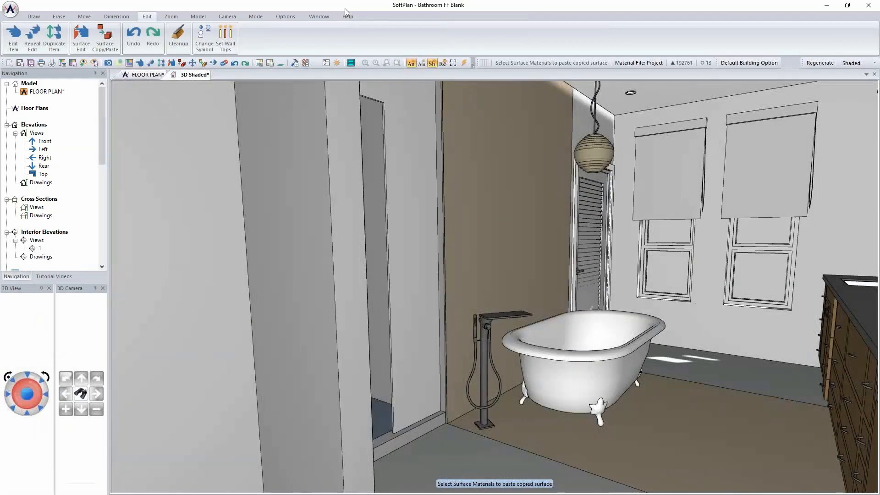
Set the Shaded mode's face display to Textured in the Mode Options
left_click(285, 16)
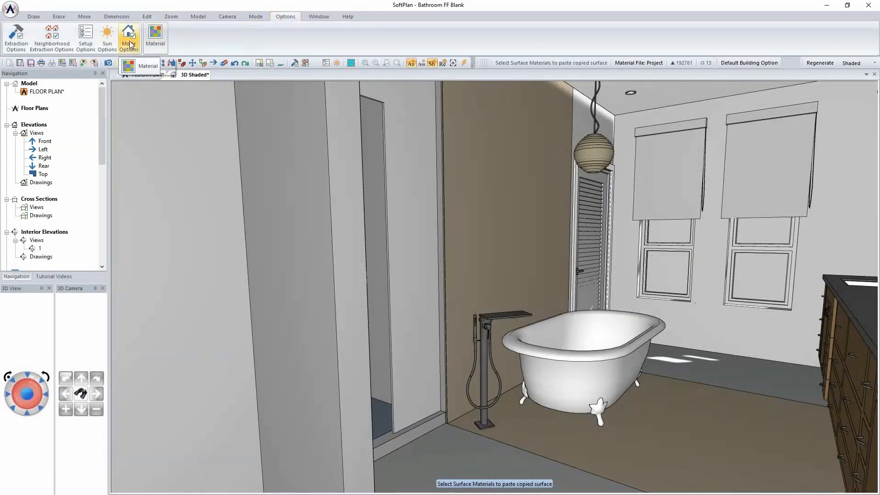
left_click(129, 41)
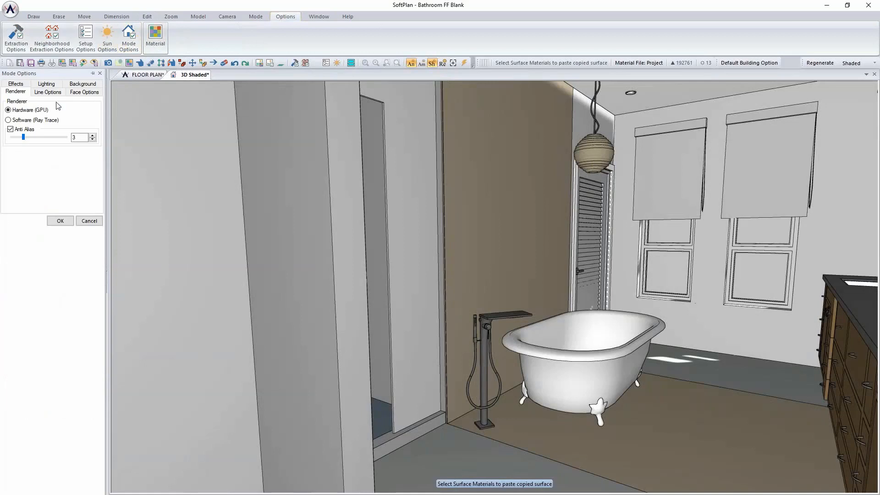
left_click(84, 92)
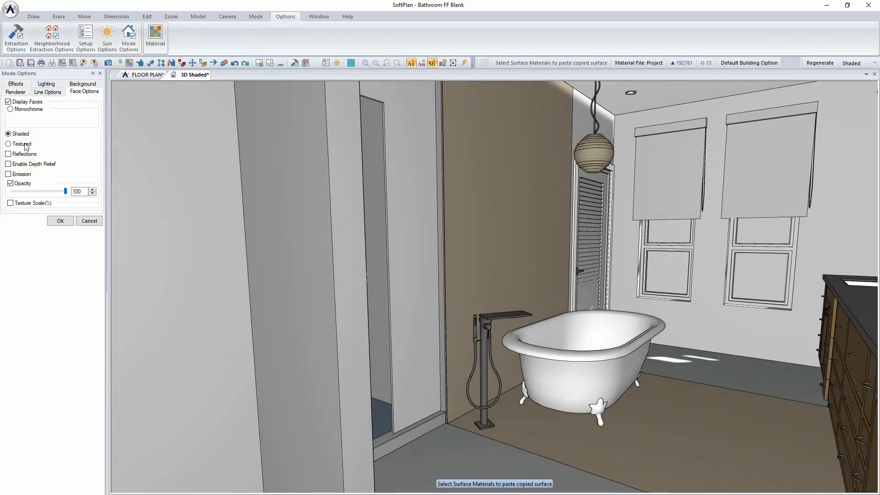
left_click(60, 221)
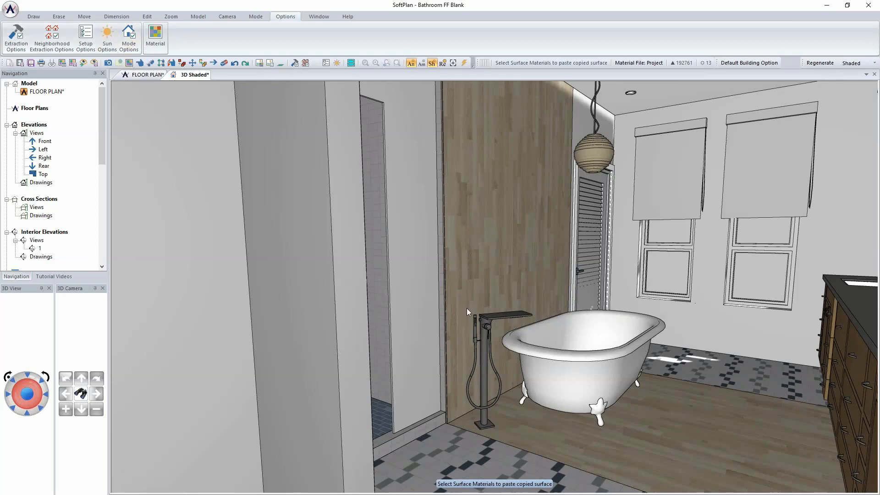
Examine the bathroom in 3D from the tub and vanity around to the empty room beyond the vanity's end wall
middle_click_drag(736, 367, 739, 364)
scroll(743, 365, "down", 8)
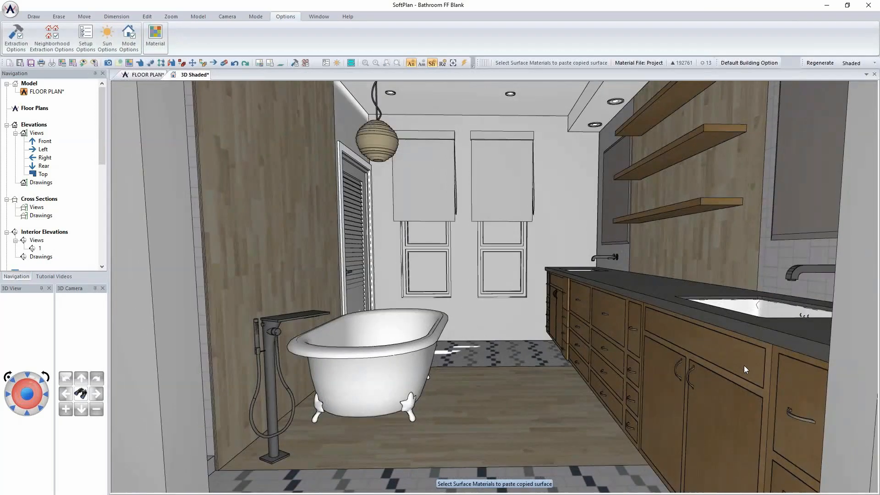
scroll(744, 365, "up", 3)
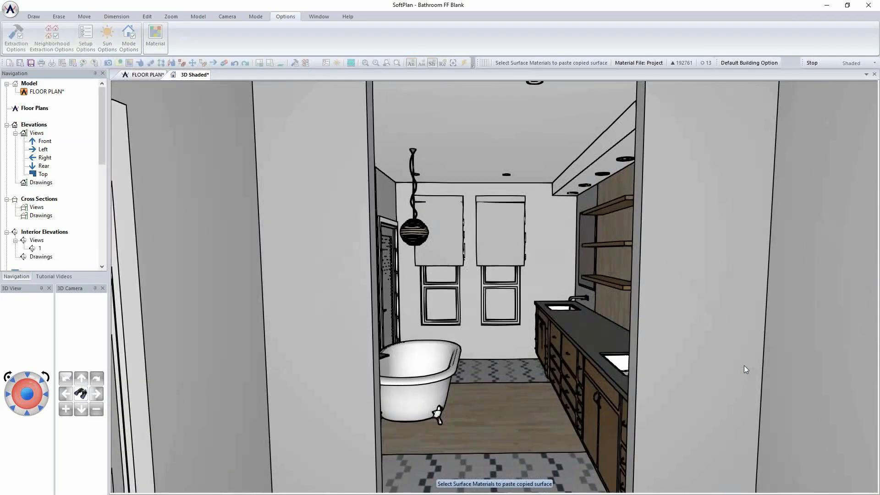
mouse_move(789, 400)
middle_mouse_down()
mouse_move(807, 402)
mouse_move(799, 413)
middle_mouse_up()
scroll(799, 413, "down", 4)
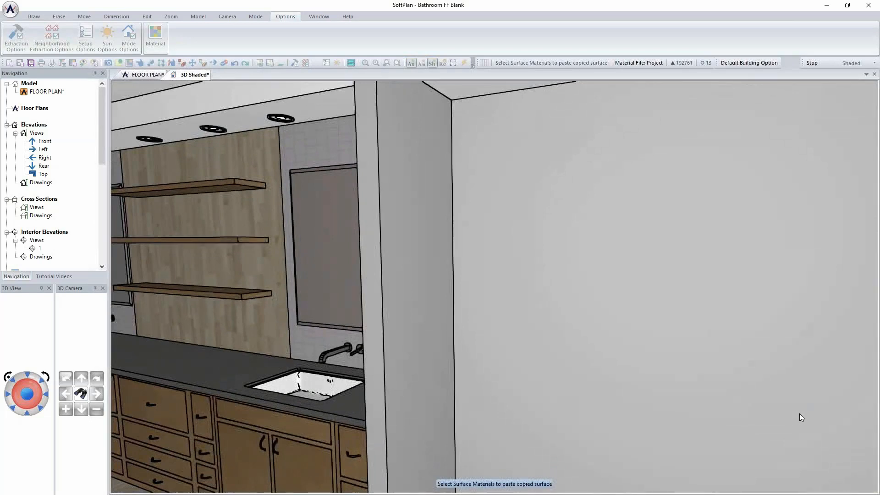
scroll(799, 413, "up", 4)
scroll(800, 414, "down", 5)
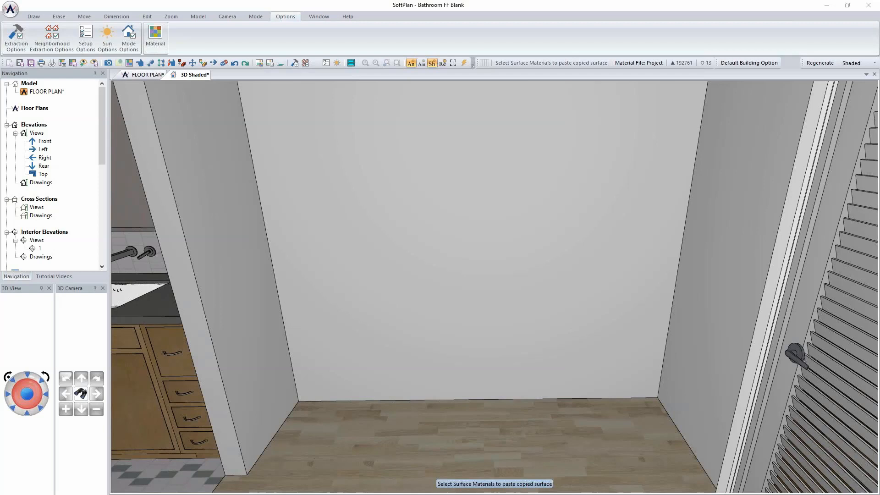
Return to the floor plan and show the empty room adjoining the vanity
left_click(10, 8)
left_click(111, 13)
left_click(136, 74)
scroll(305, 293, "down", 3)
middle_click_drag(399, 171, 479, 319)
scroll(489, 274, "up", 1)
scroll(489, 273, "up", 1)
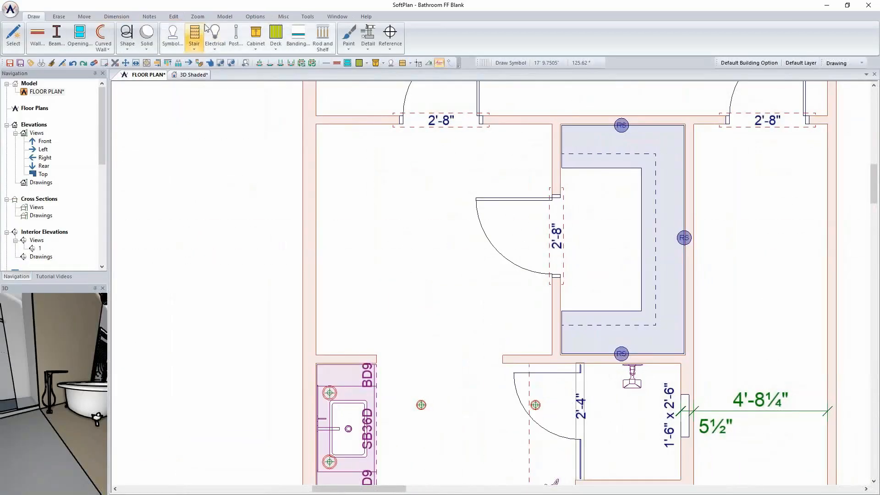
left_click(256, 37)
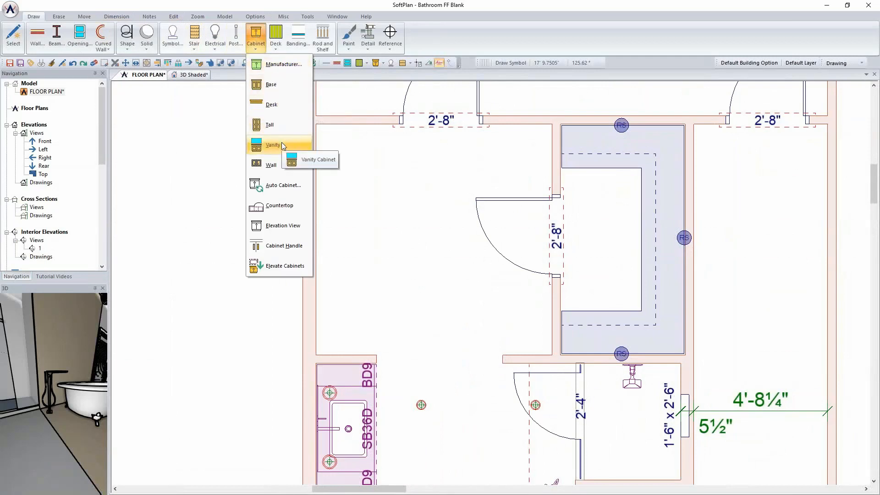
left_click(288, 86)
key("Escape")
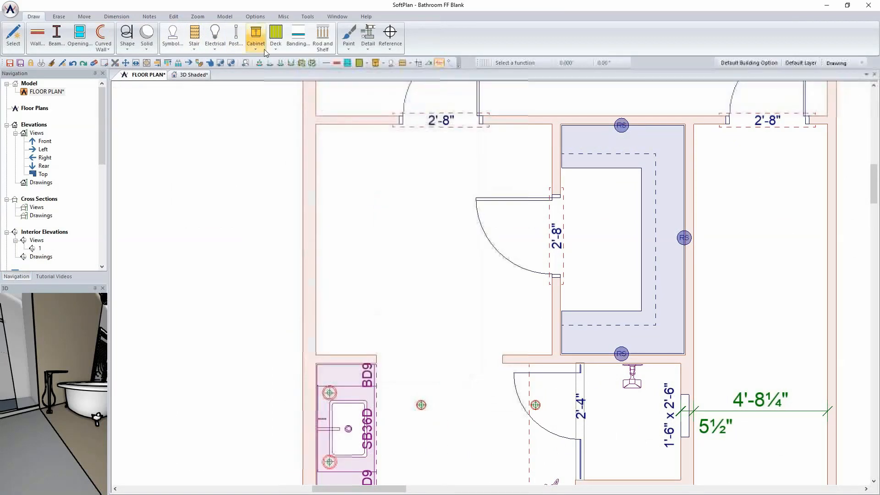
Place a rectangular tall cabinet 24" wide, 20" deep and 60" high in the empty room's corner next to the vanity partition
left_click(257, 37)
left_click(276, 123)
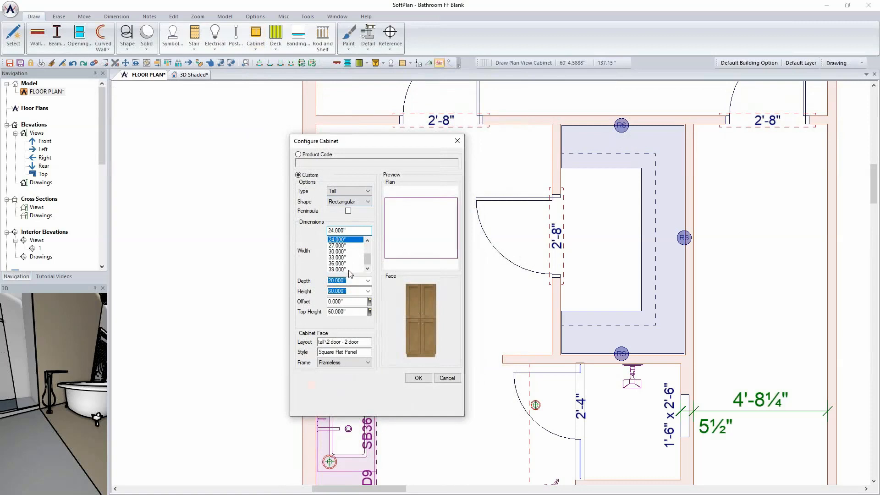
left_click(418, 378)
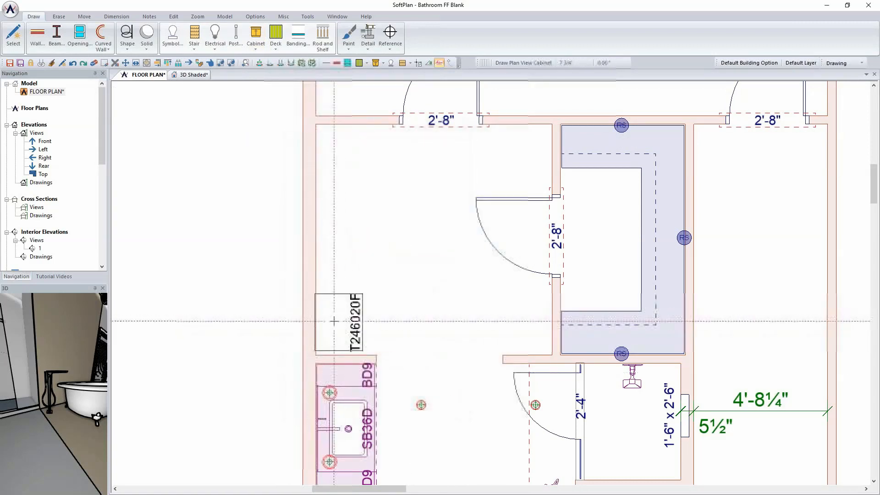
left_click(335, 269)
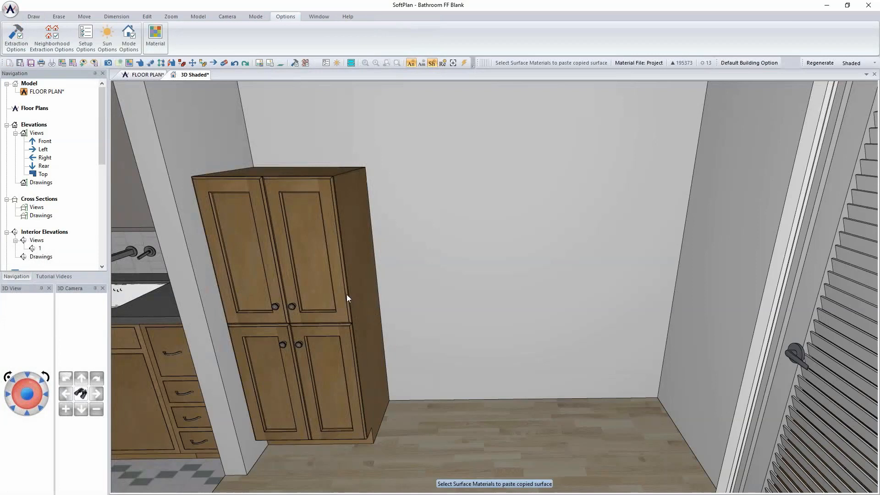
Edit the tall cabinet in 3D, enable a custom face layout and remove both double door parts
right_click(313, 274)
left_click(347, 297)
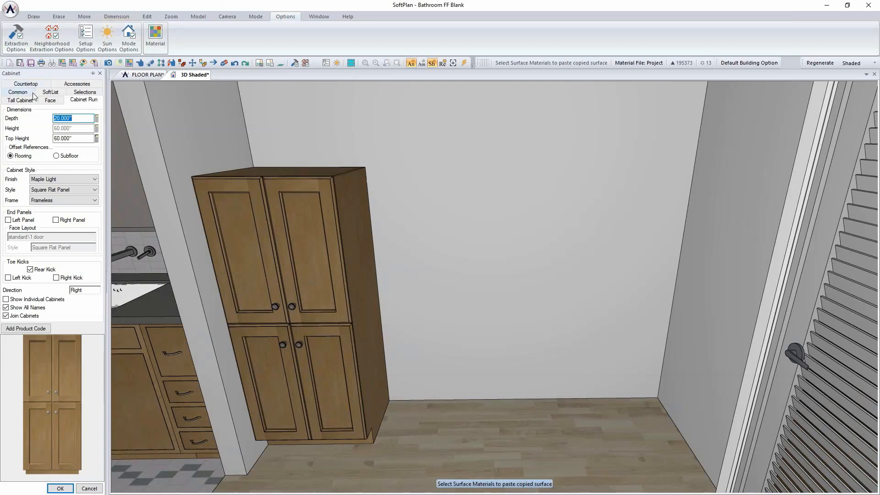
left_click(49, 100)
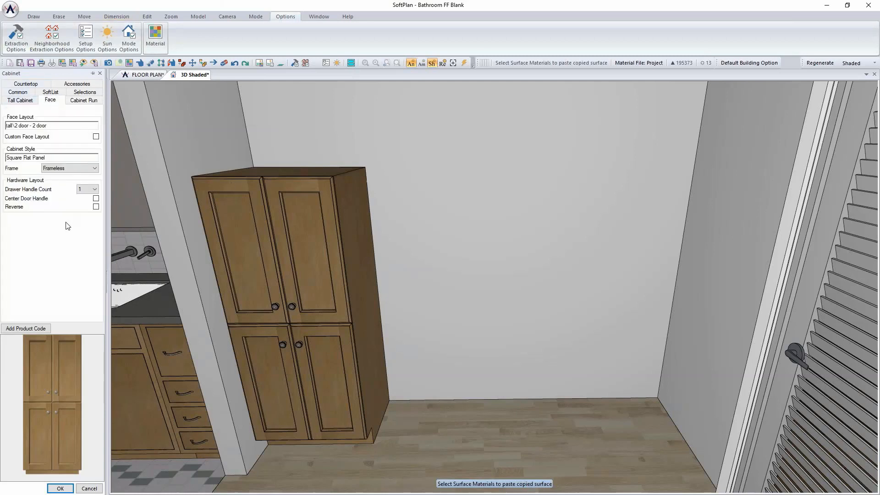
left_click(96, 136)
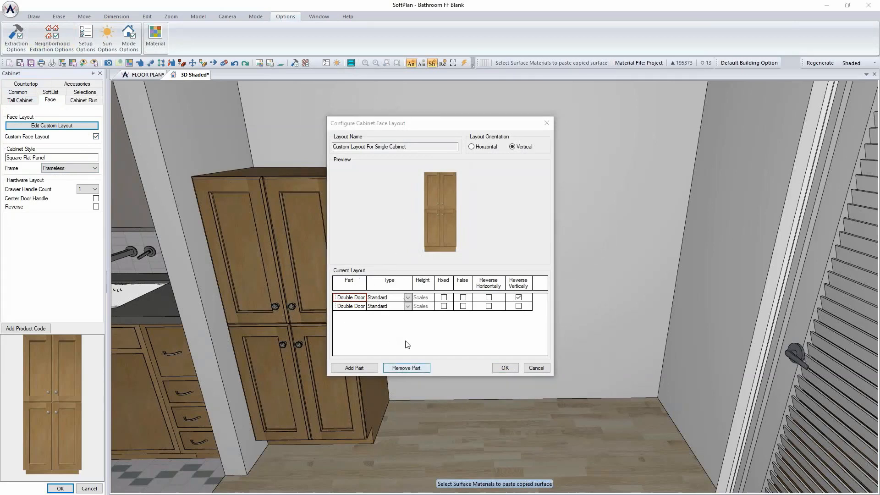
left_click(406, 368)
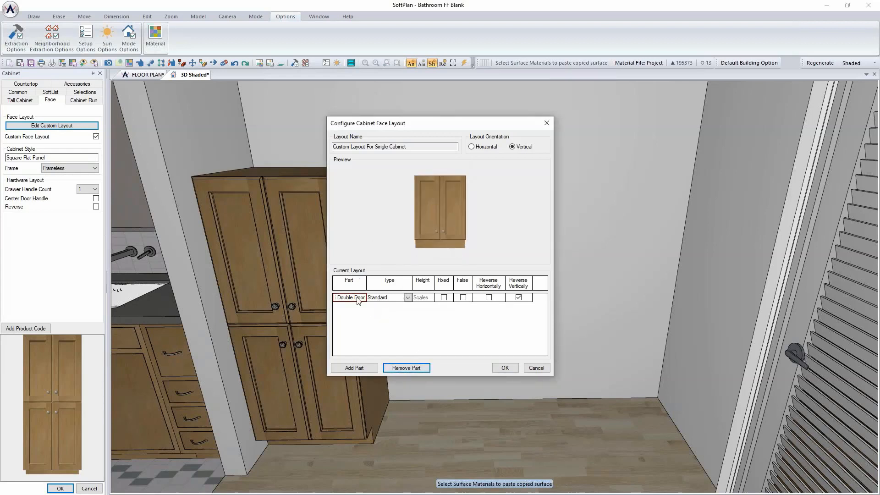
left_click(405, 368)
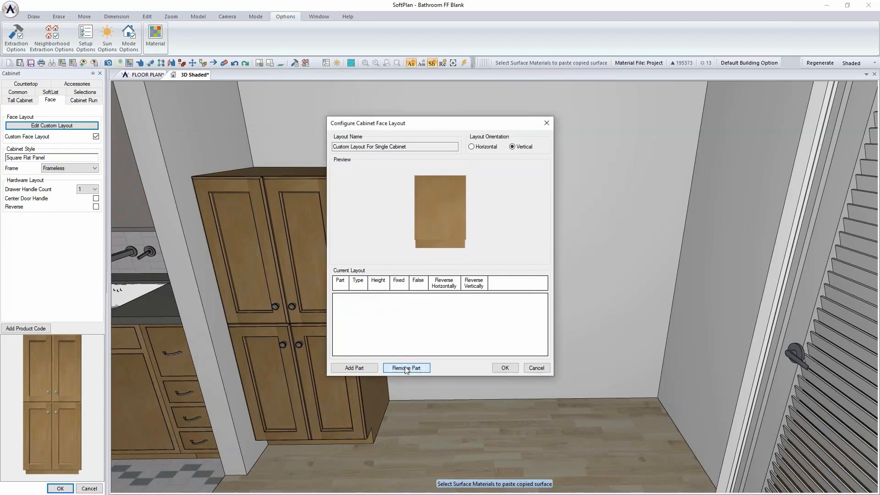
Add a flat drawer part to the custom face layout with a fixed height of 10"
left_click(357, 368)
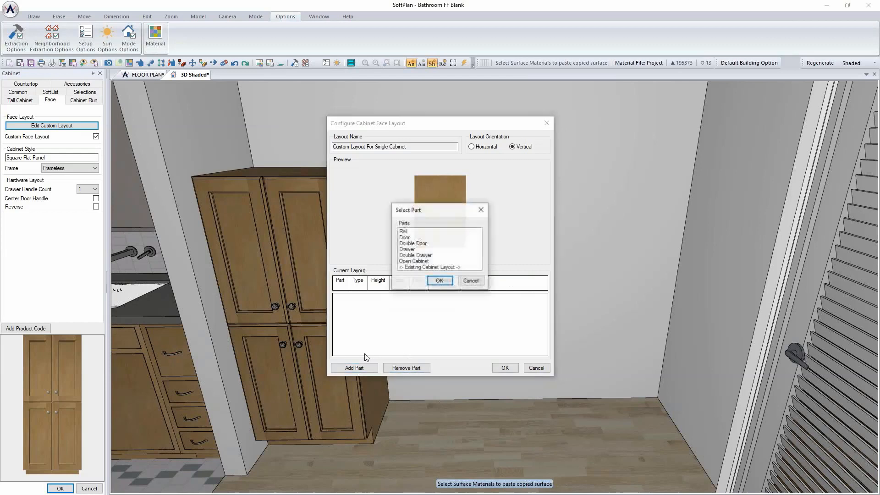
left_click(413, 251)
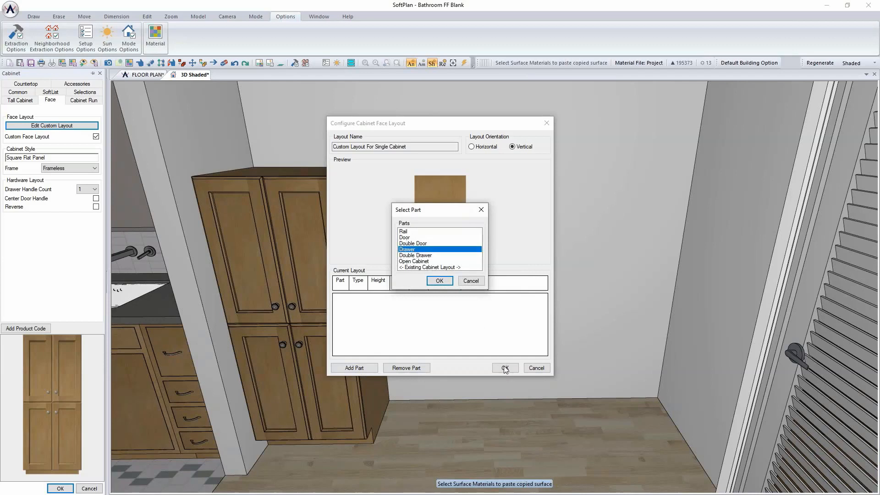
left_click(439, 280)
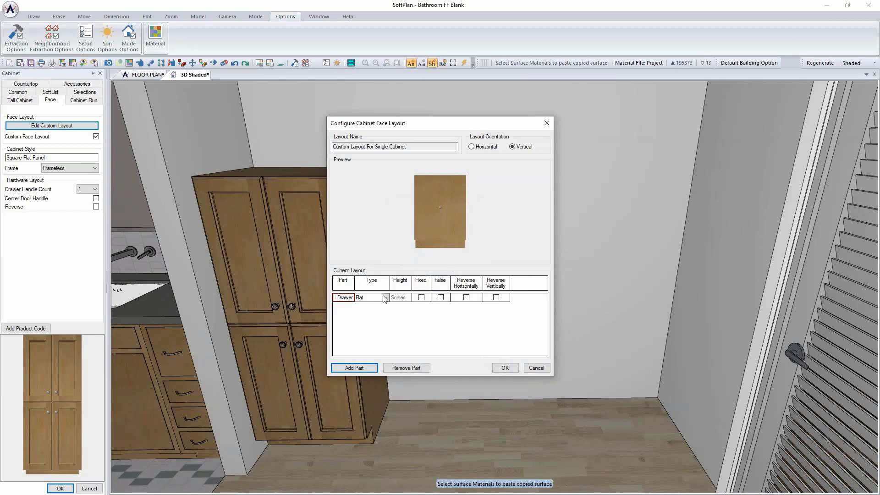
left_click(384, 298)
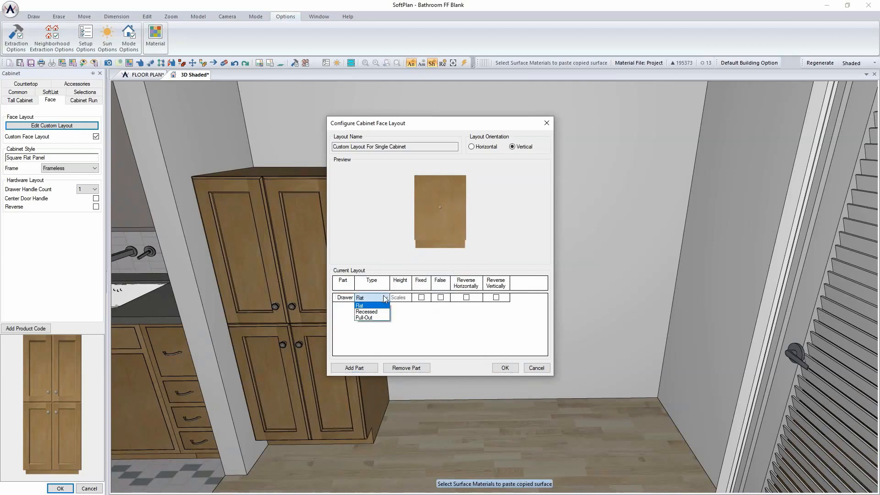
left_click(384, 299)
left_click(421, 297)
left_click(406, 299)
type("10")
key("Return")
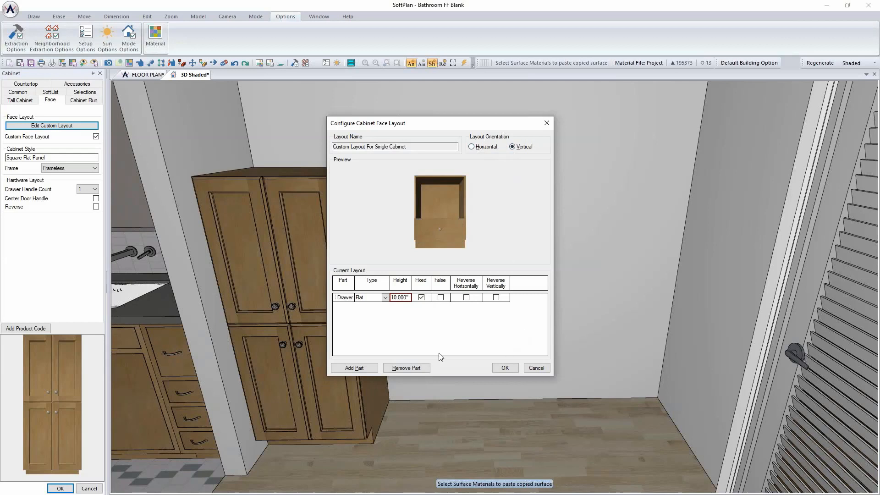
Add a second flat drawer part above the first in the custom face layout, with a fixed height of 10"
left_click(362, 368)
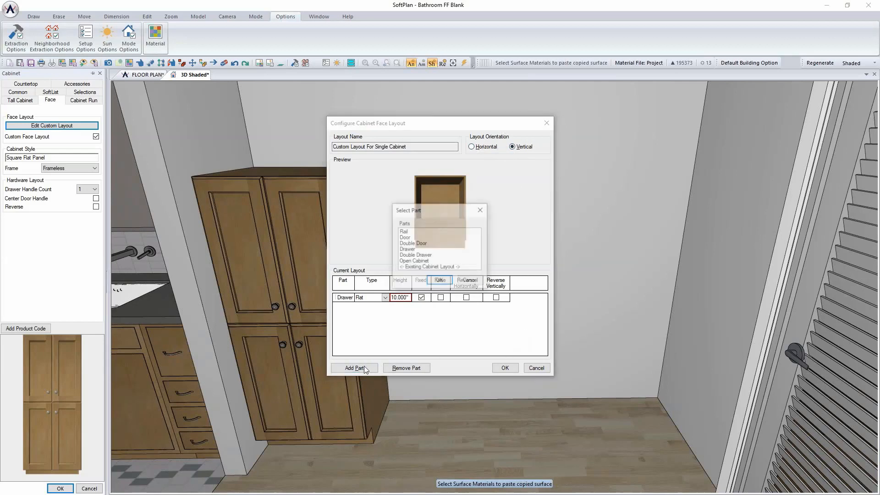
left_click(417, 250)
left_click(439, 281)
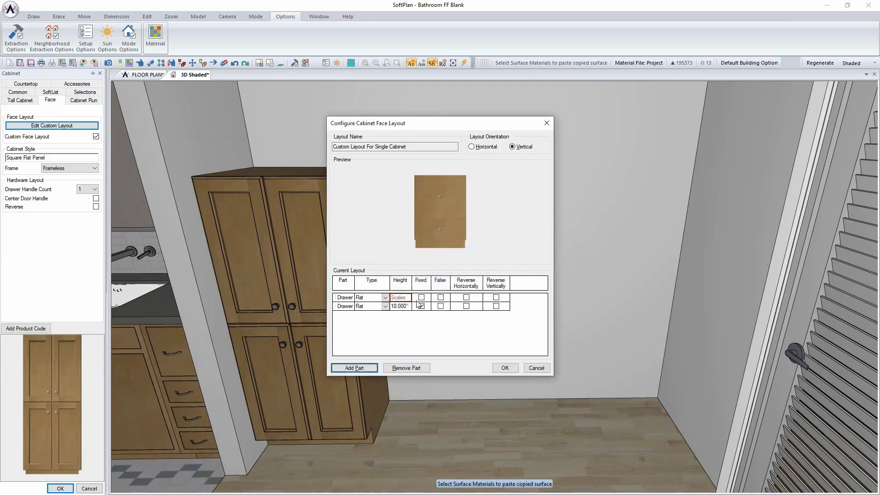
left_click(409, 300)
type("10")
key("Return")
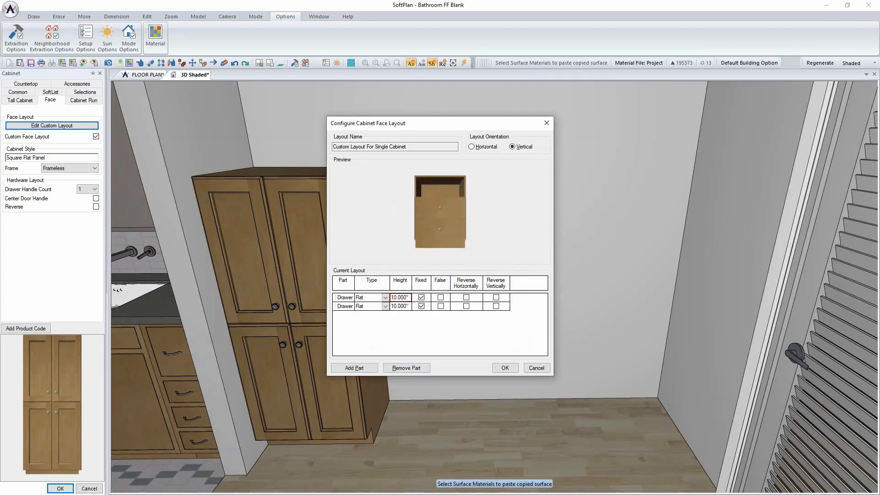
Add a flat double drawer part above the two drawers with a fixed height of 6"
left_click(362, 369)
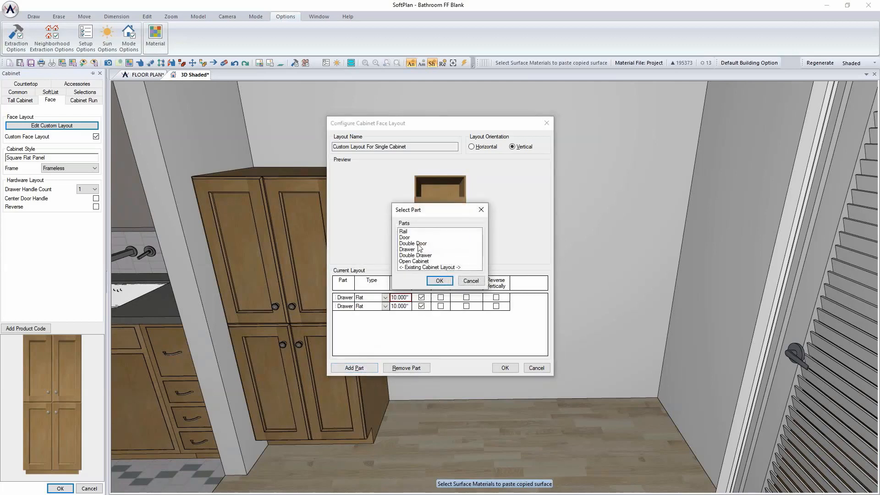
left_click(415, 256)
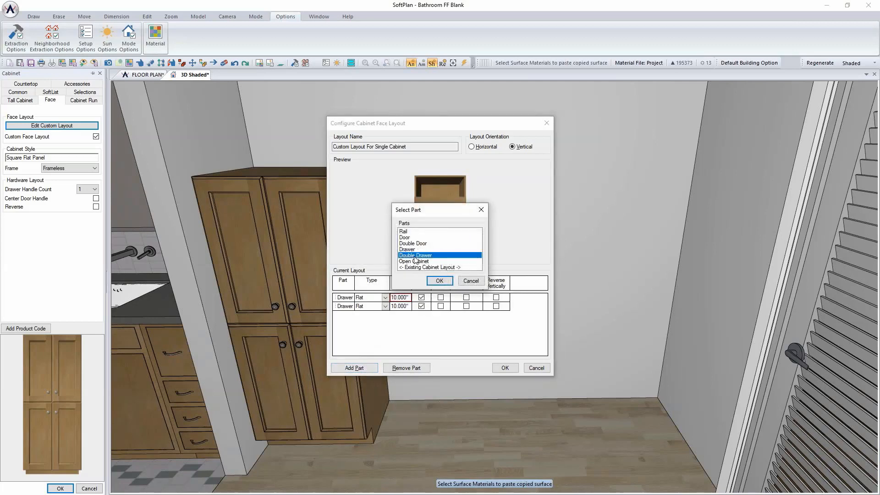
left_click(439, 281)
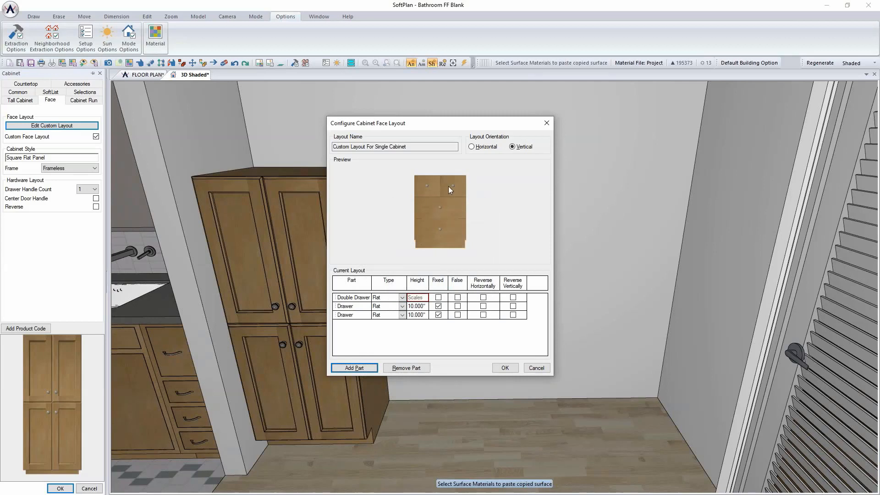
left_click(438, 298)
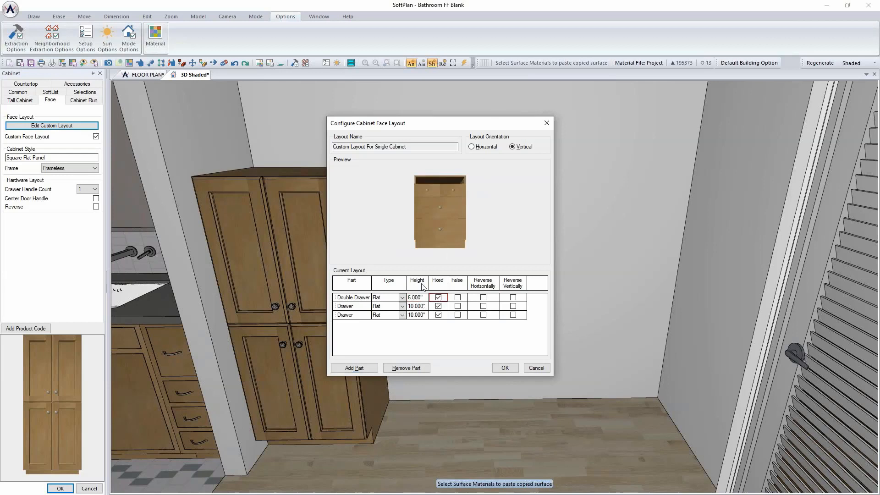
Add an open cabinet part above the double drawer with a fixed height of 50"
left_click(354, 368)
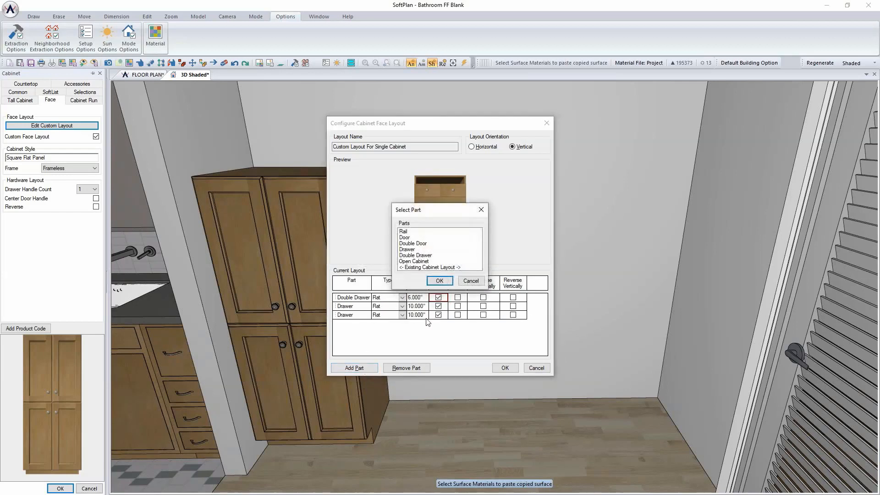
left_click(419, 262)
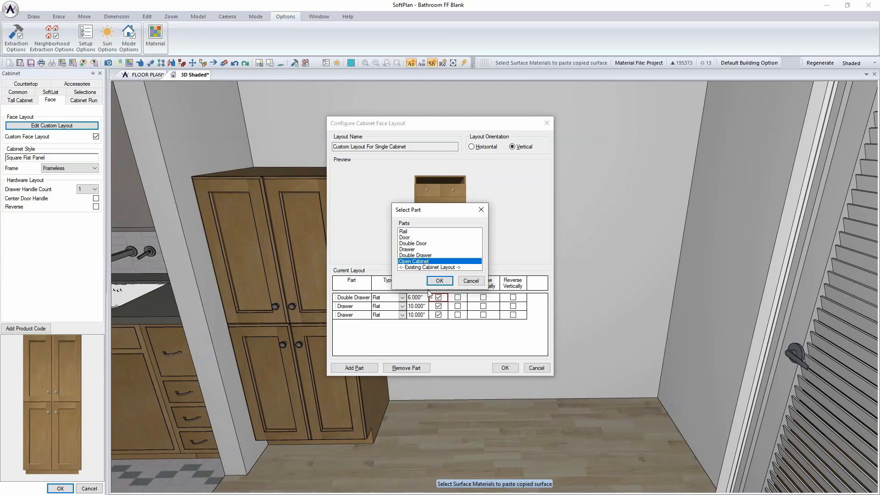
left_click(439, 280)
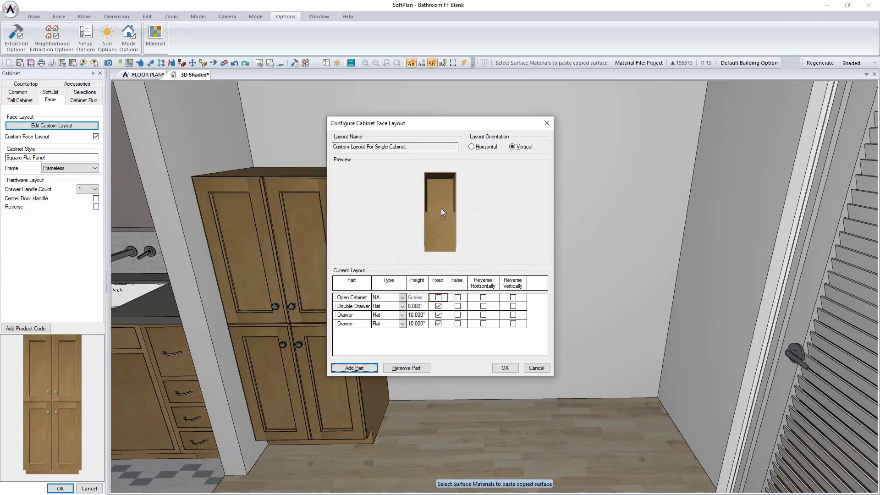
left_click(438, 298)
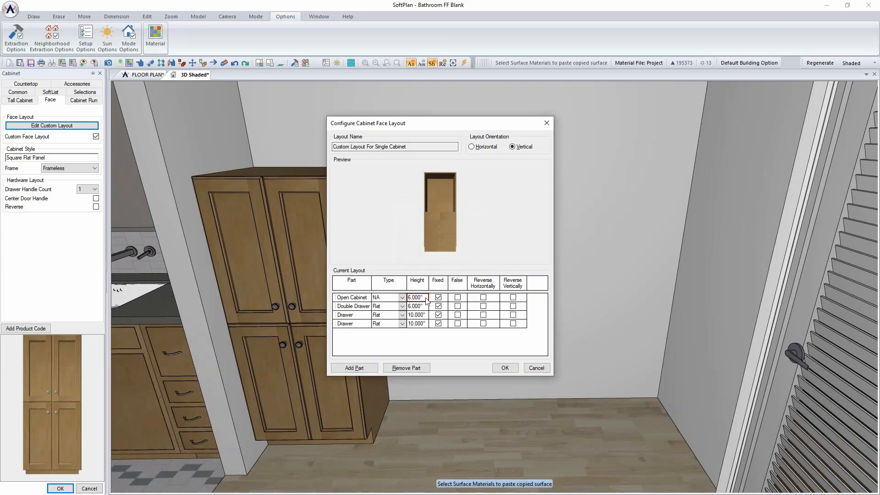
left_click(427, 301)
type("50")
Add a door part of type Glass above the open section and accept the custom face layout
left_click(359, 368)
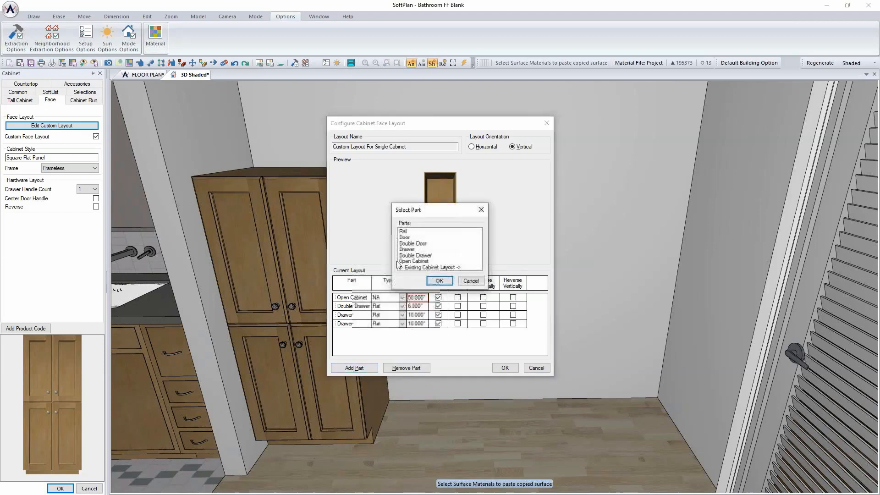
left_click(404, 237)
left_click(439, 281)
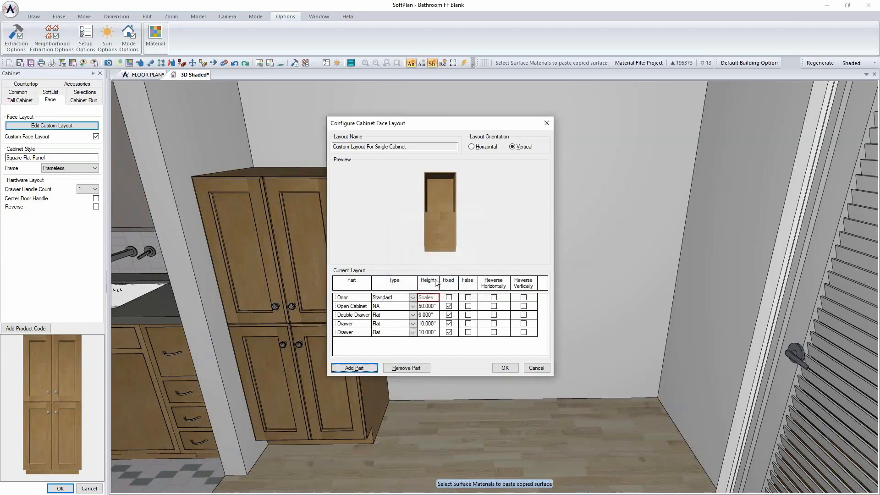
left_click(412, 298)
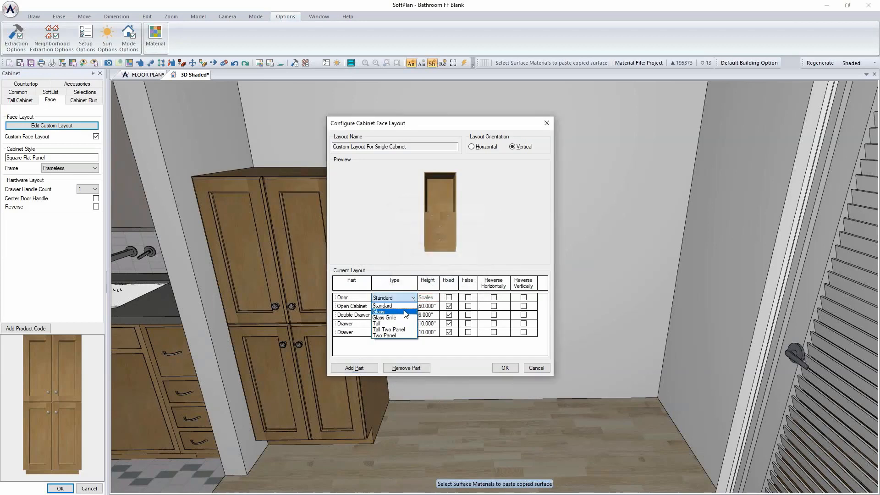
left_click(405, 315)
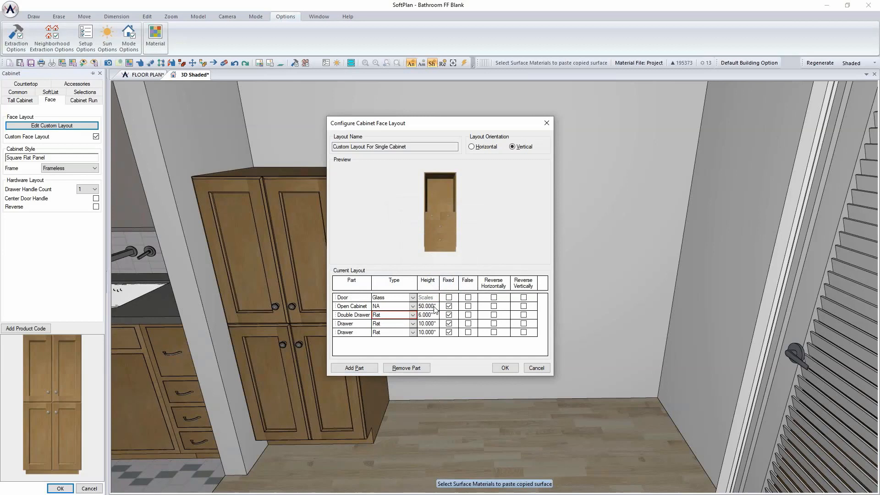
left_click(506, 369)
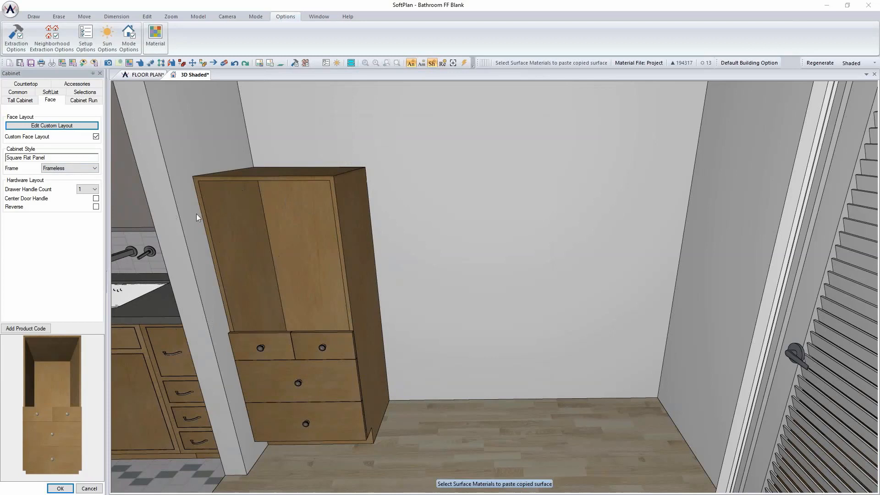
Set the tall cabinet's height to 96" and apply the cabinet changes
left_click(27, 100)
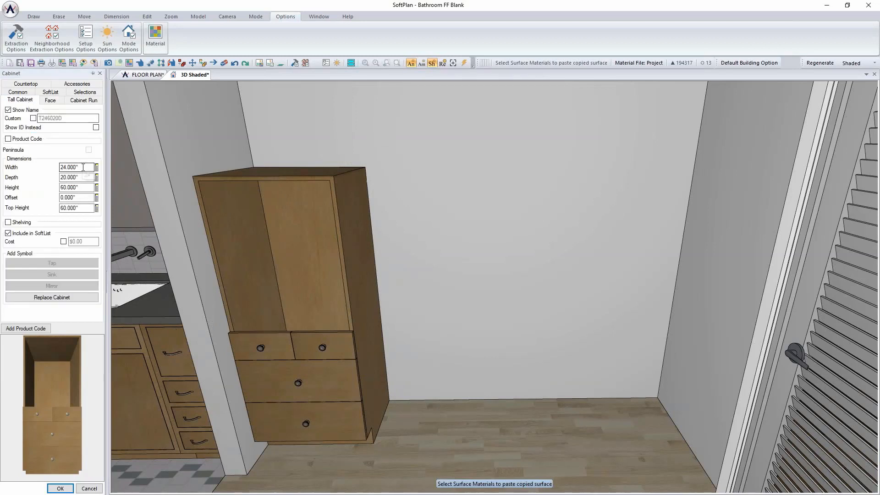
left_click(76, 187)
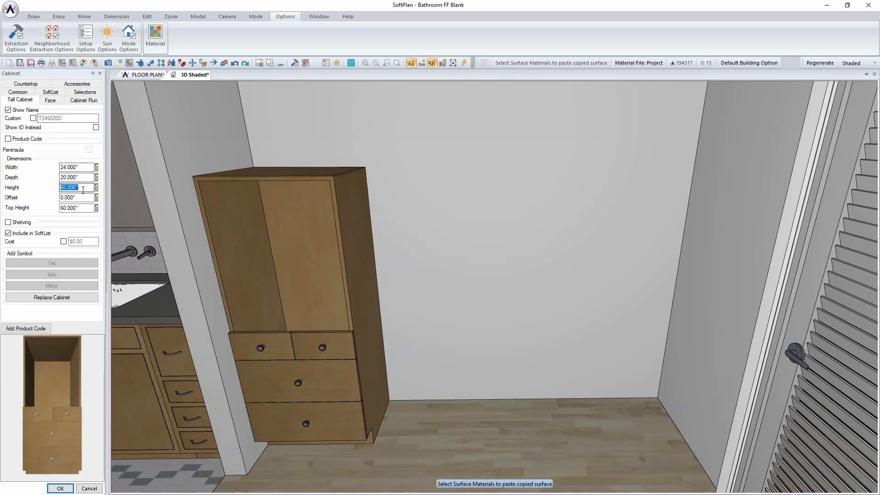
type("96")
key("Return")
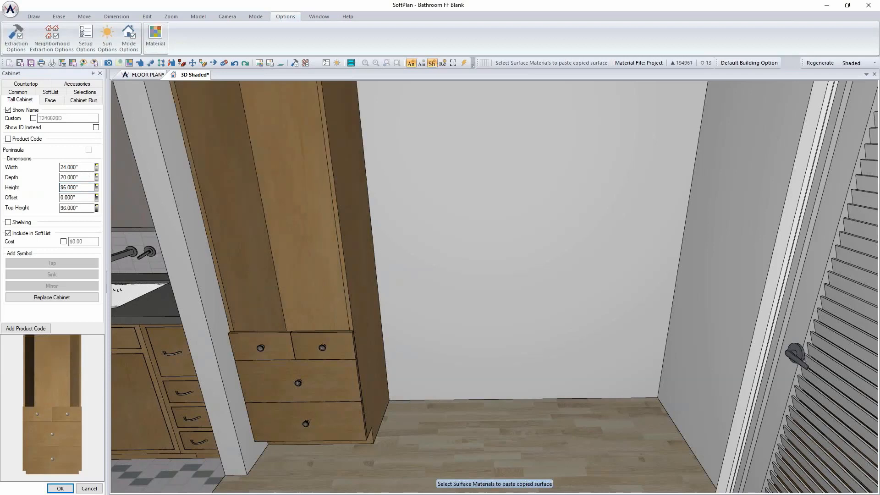
right_click(215, 199)
left_click(60, 488)
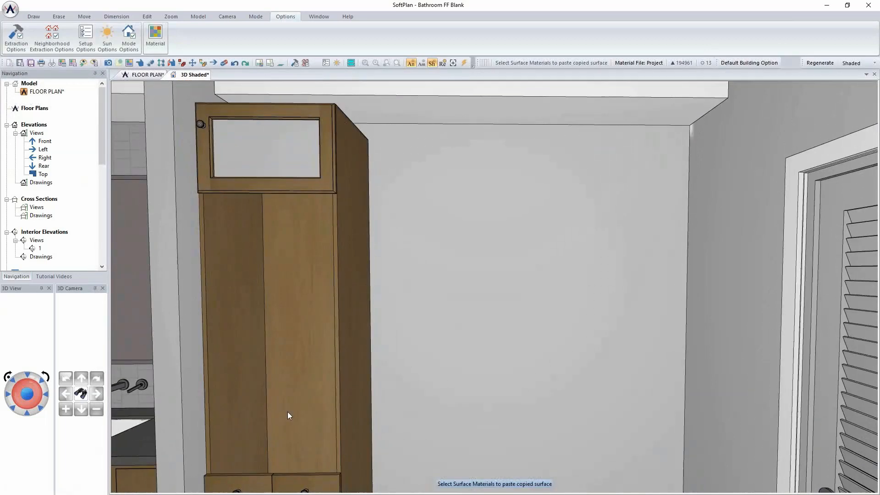
Edit the tall cabinet again in 3D and enable standard shelving with 3 shelves
key("Left")
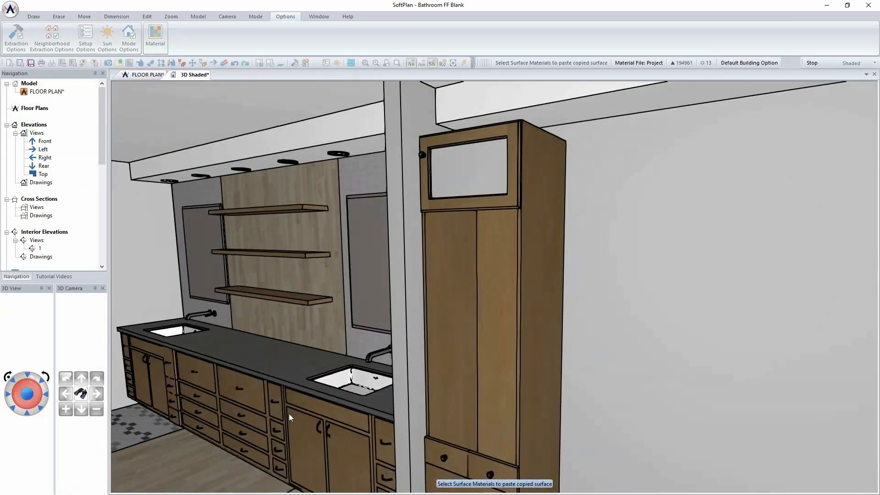
key("Down")
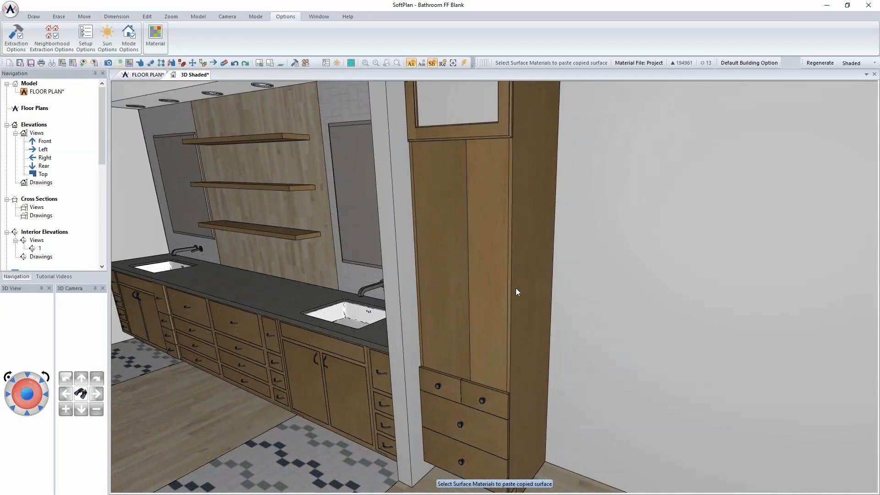
scroll(511, 282, "up", 2)
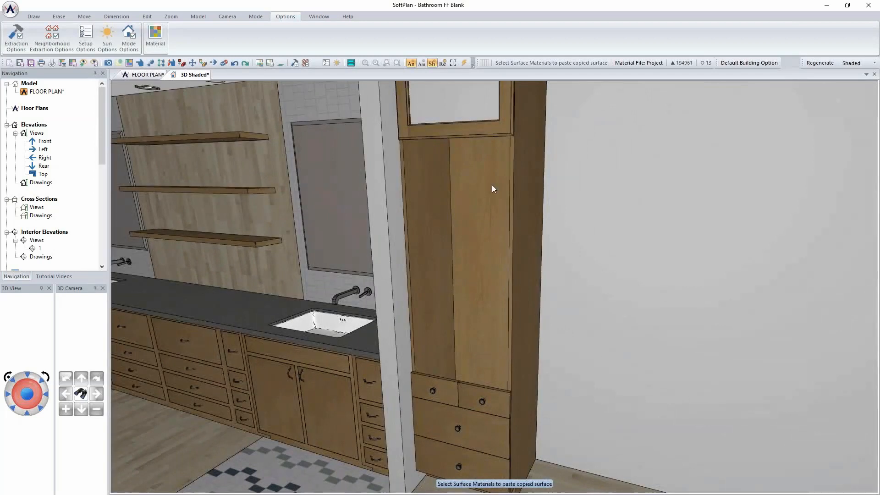
scroll(510, 125, "up", 2)
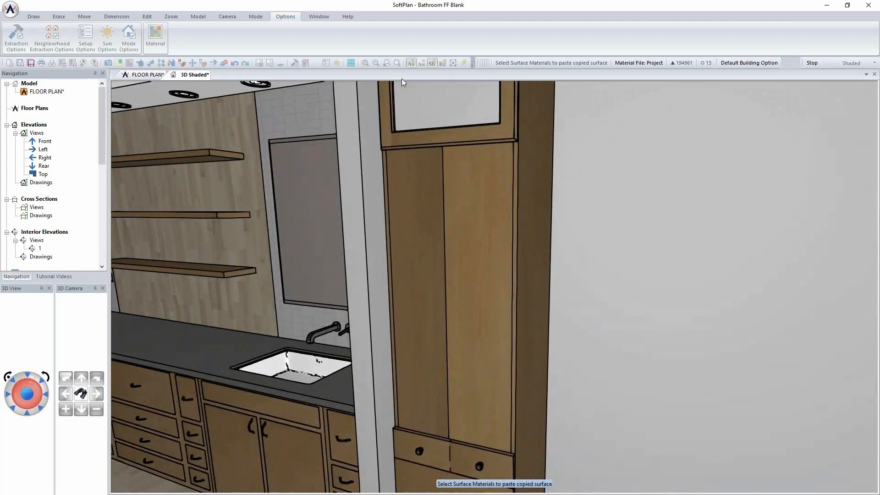
key("Up")
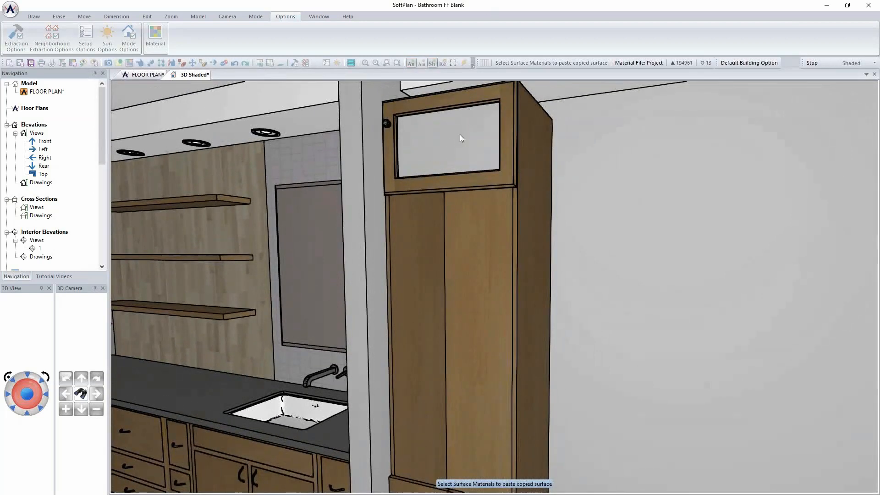
key("Right")
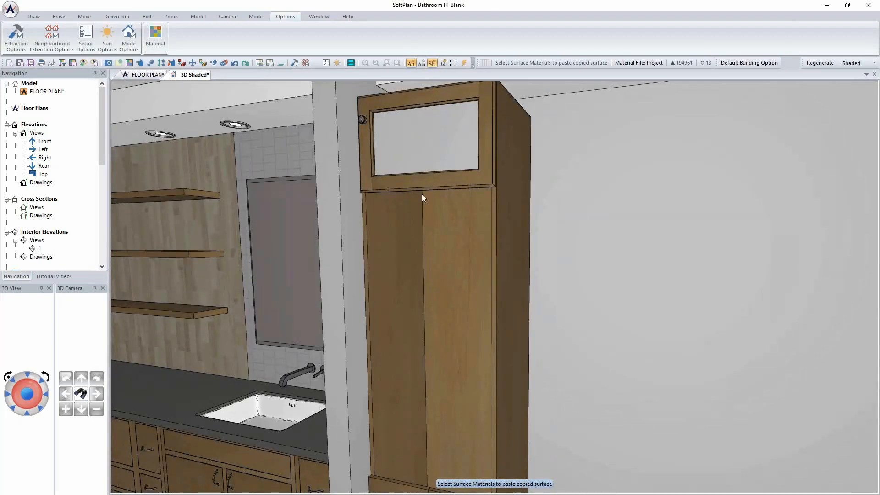
right_click(384, 264)
left_click(410, 283)
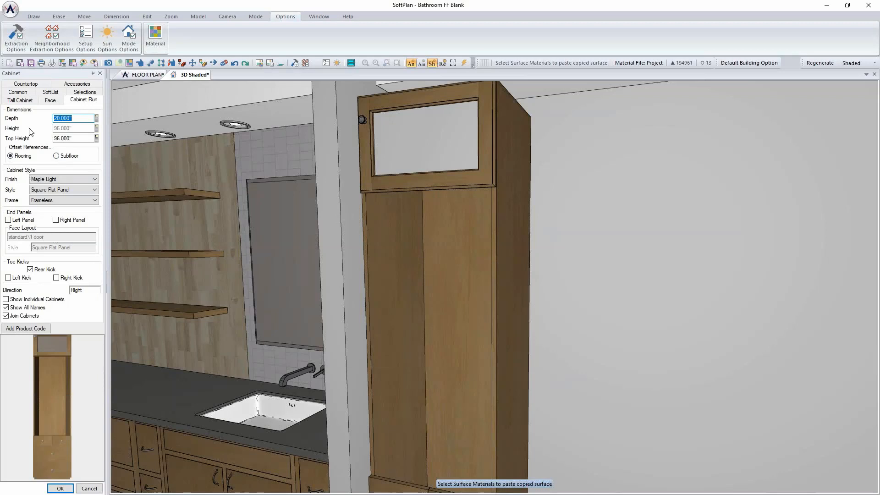
left_click(30, 103)
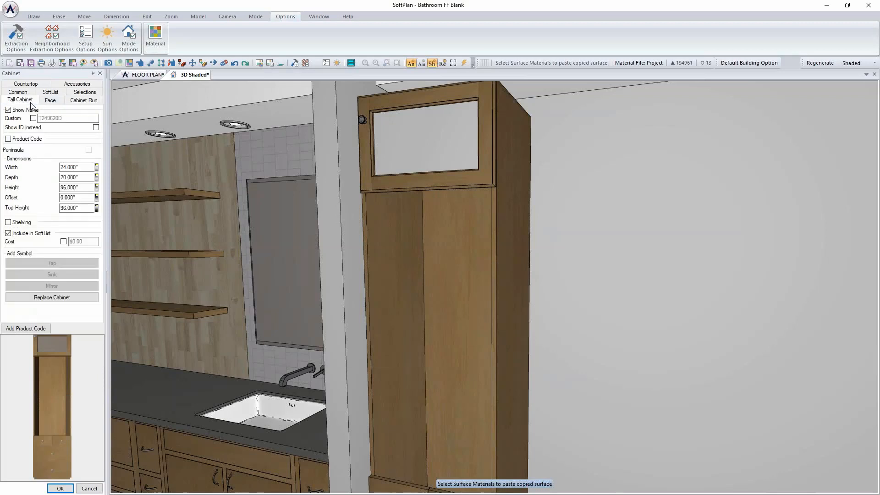
left_click(23, 223)
left_click(92, 238)
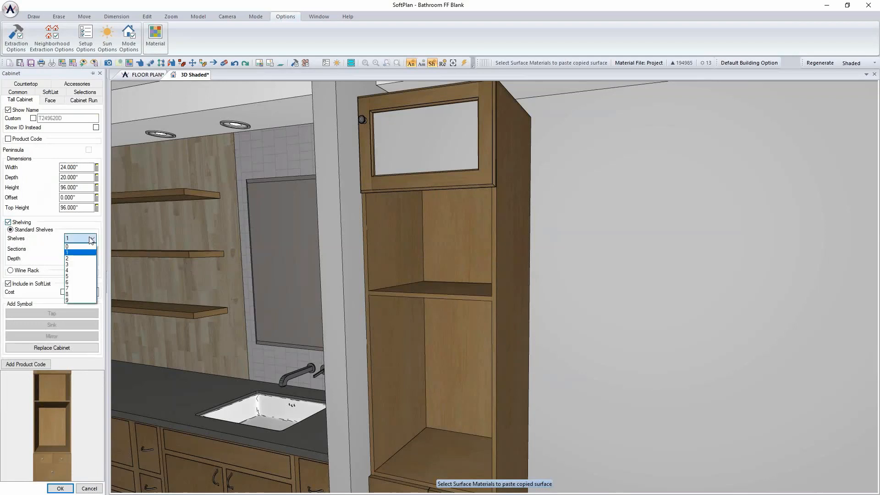
left_click(79, 265)
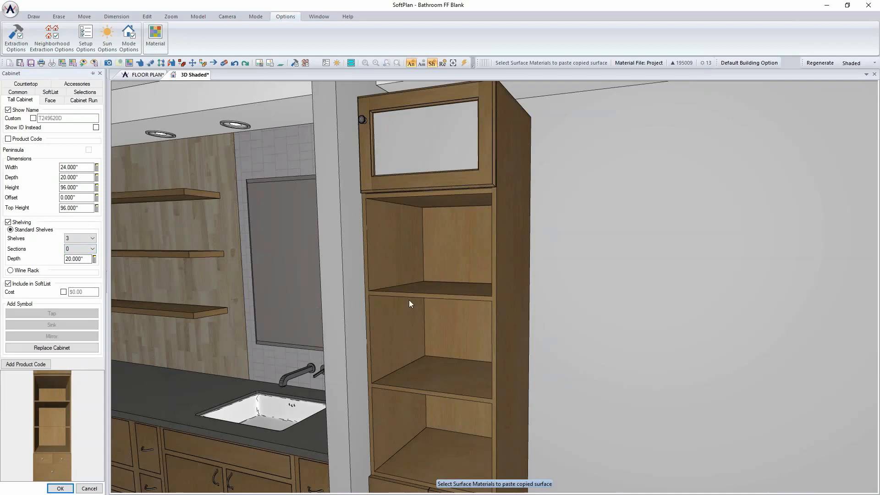
Try dividing the tall cabinet's shelving with 1 section and set the sections back to 0
left_click(91, 250)
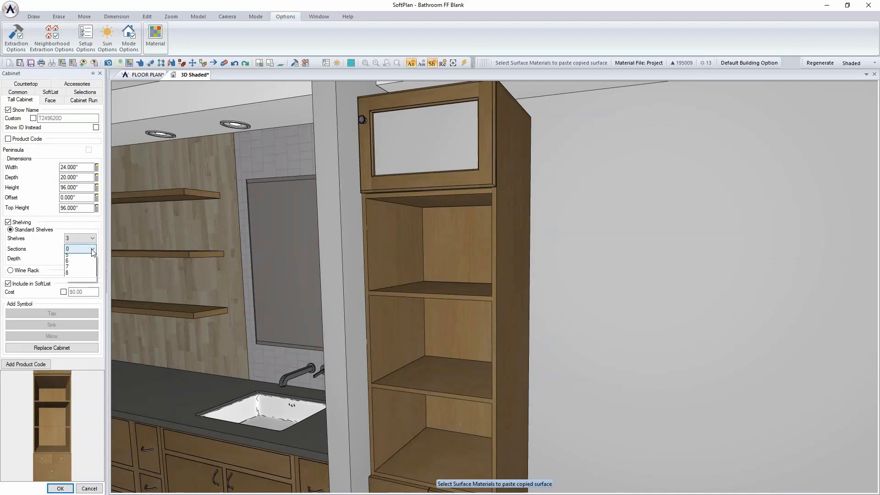
left_click(88, 263)
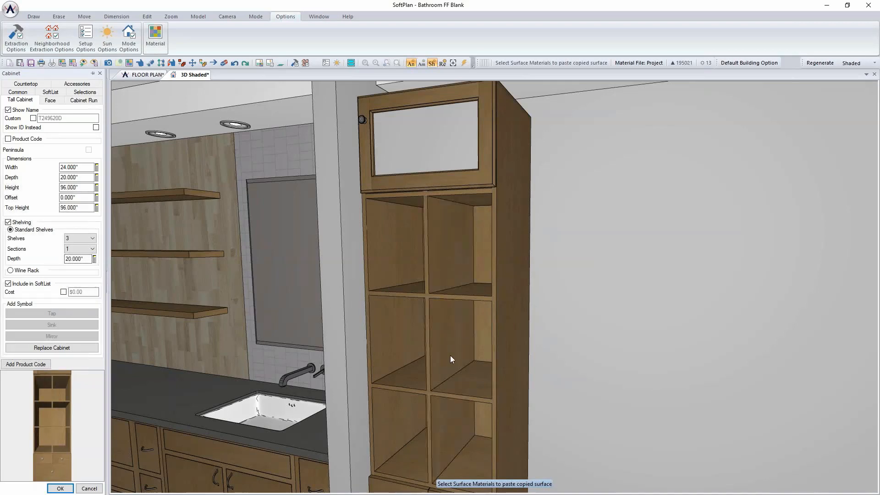
left_click(92, 249)
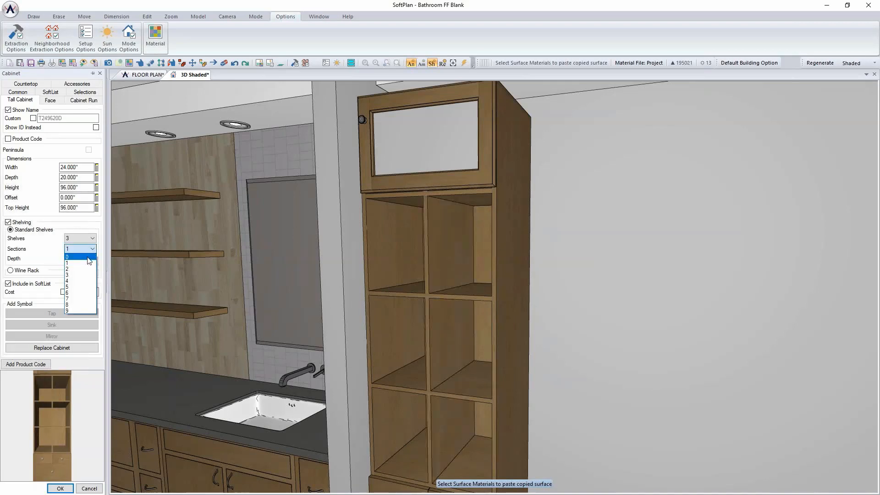
left_click(78, 256)
Set the tall cabinet's shelving to 4 sections
scroll(479, 294, "up", 3)
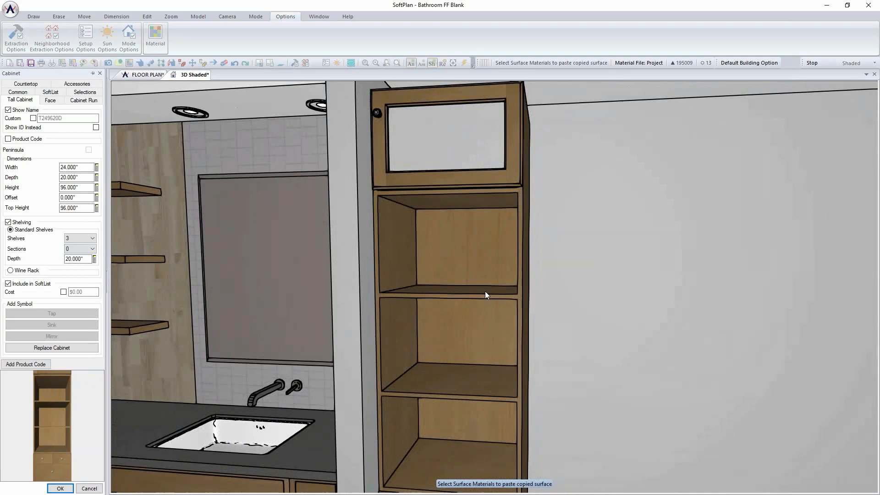
key("Right")
key("Right")
key("Right")
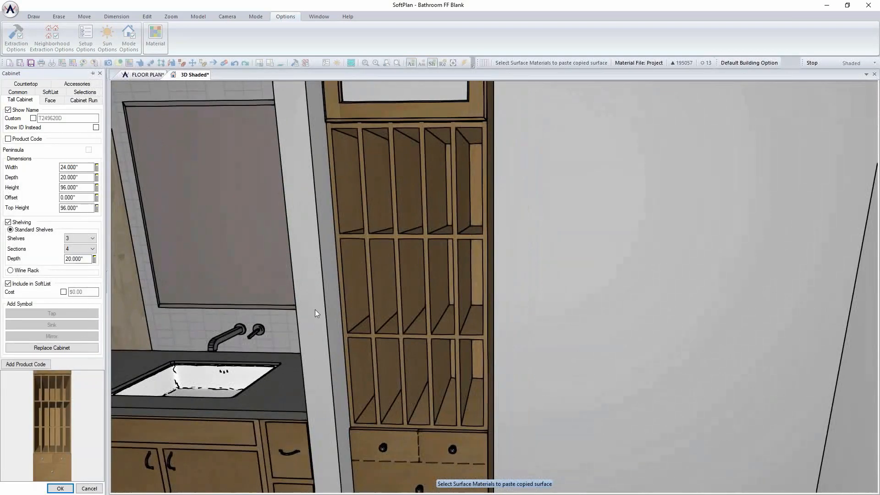
Set the tall cabinet's shelving sections to 0 and apply the cabinet changes
left_click(93, 248)
left_click(86, 256)
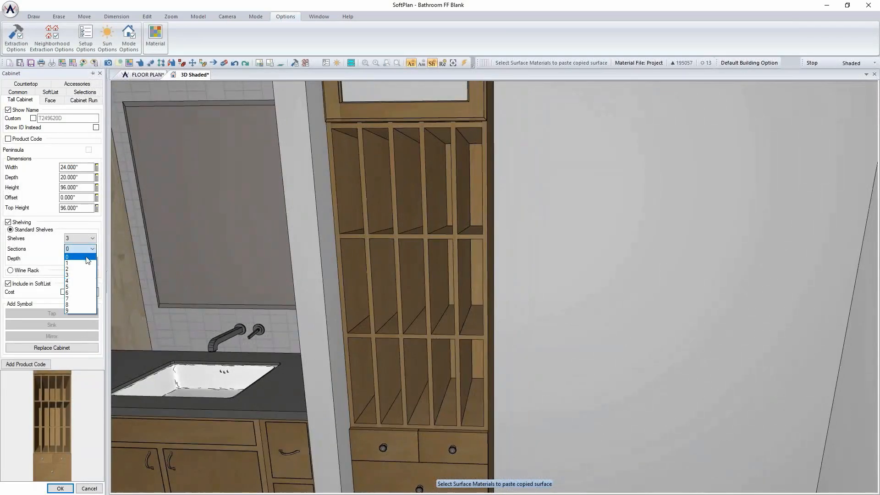
left_click(60, 488)
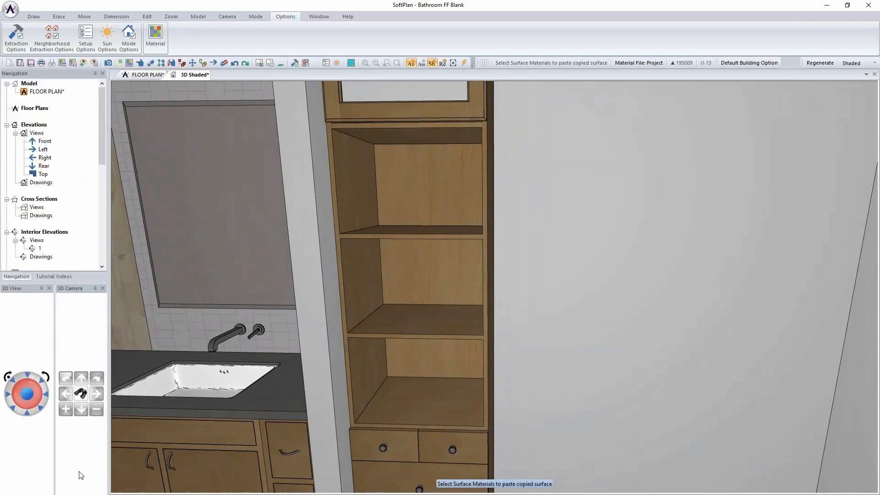
Place a second tall cabinet in the floor plan, in the upper corner along the same wall, and check it in 3D
left_click(142, 75)
scroll(413, 284, "down", 1)
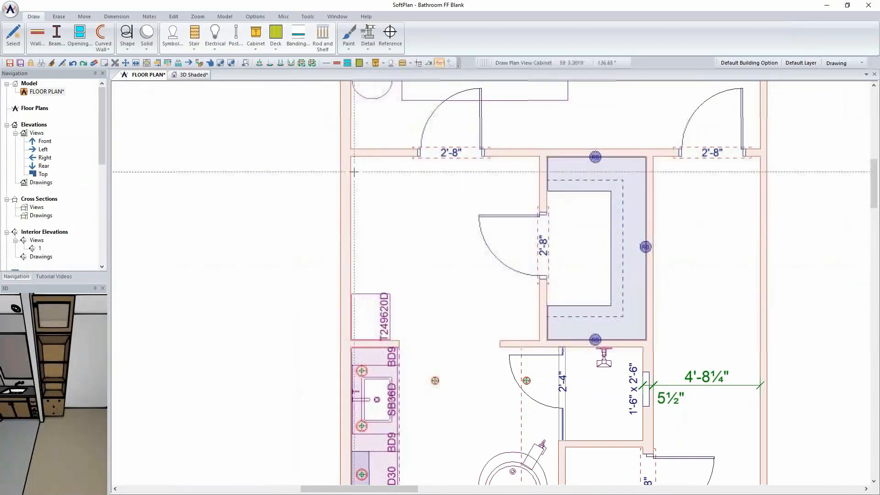
left_click(377, 158)
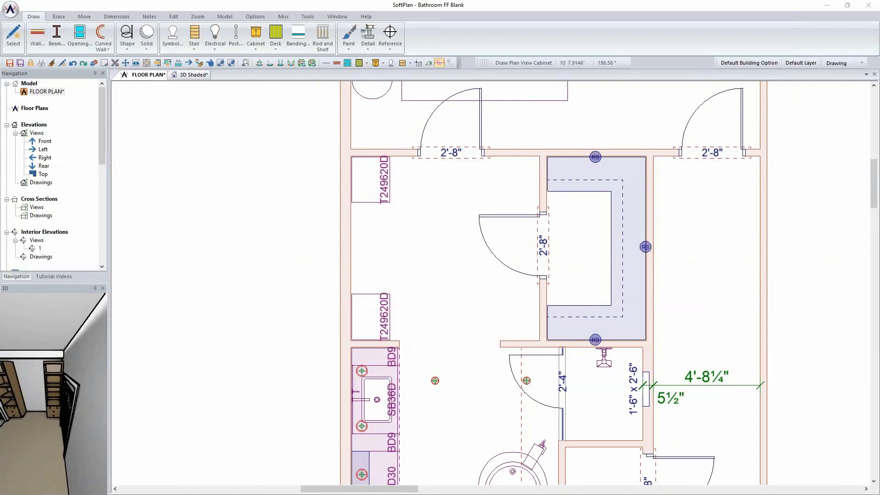
left_click(191, 75)
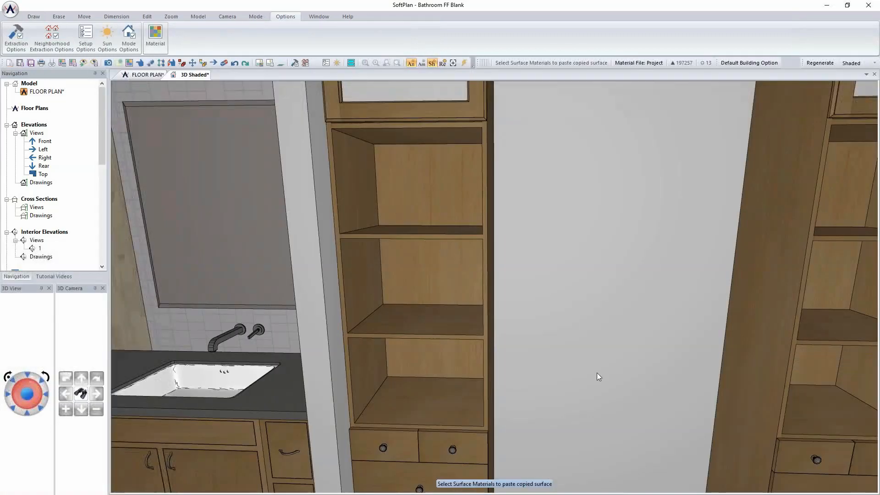
Search the symbol library for "bench" and place piano bench 01 in the floor plan between the two tall cabinets
left_click(134, 74)
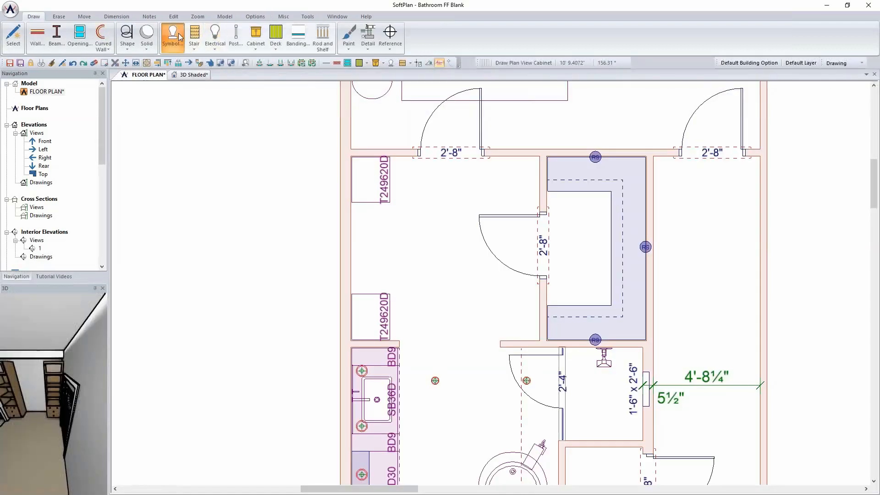
left_click(173, 37)
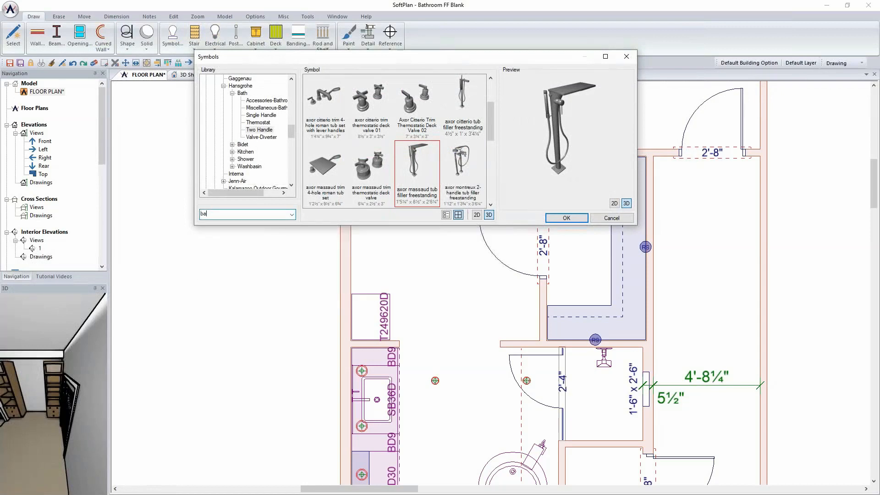
type("ba")
key("BackSpace")
type("ench")
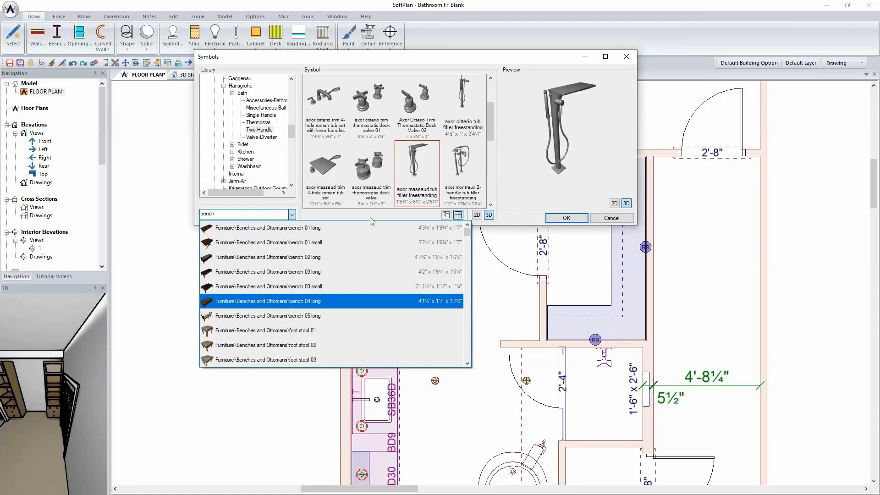
key("Return")
scroll(431, 158, "down", 3)
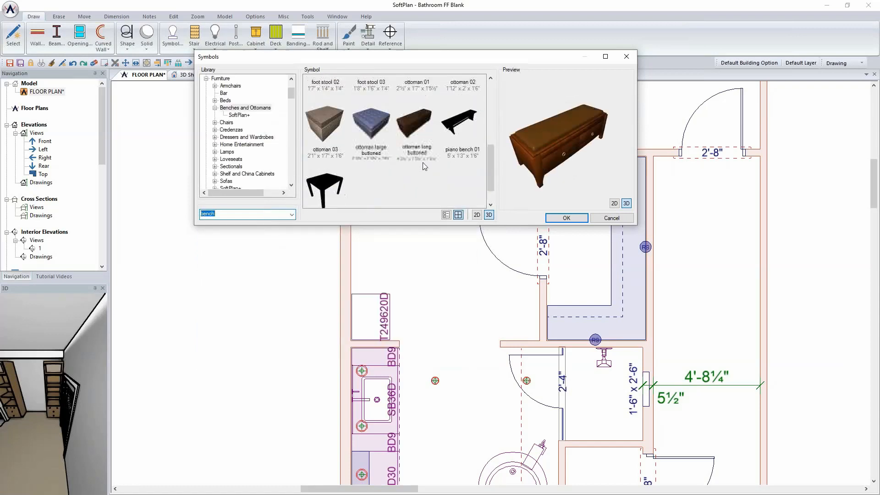
left_click(455, 156)
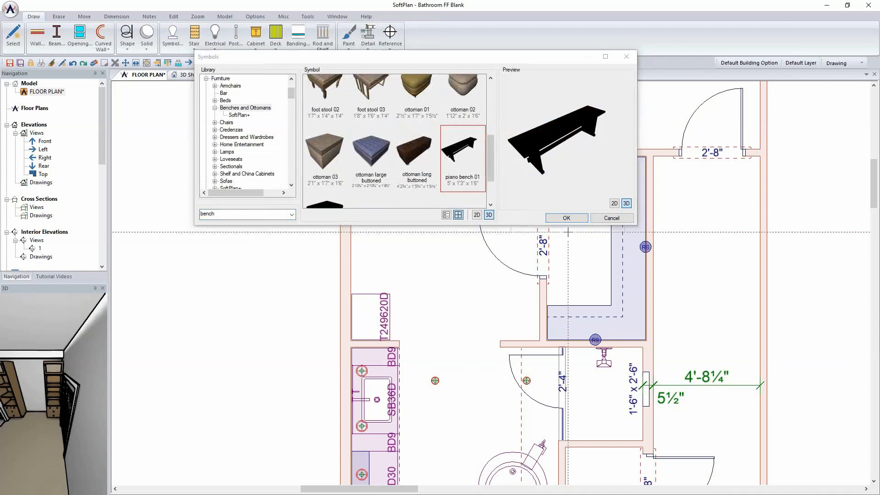
left_click(566, 218)
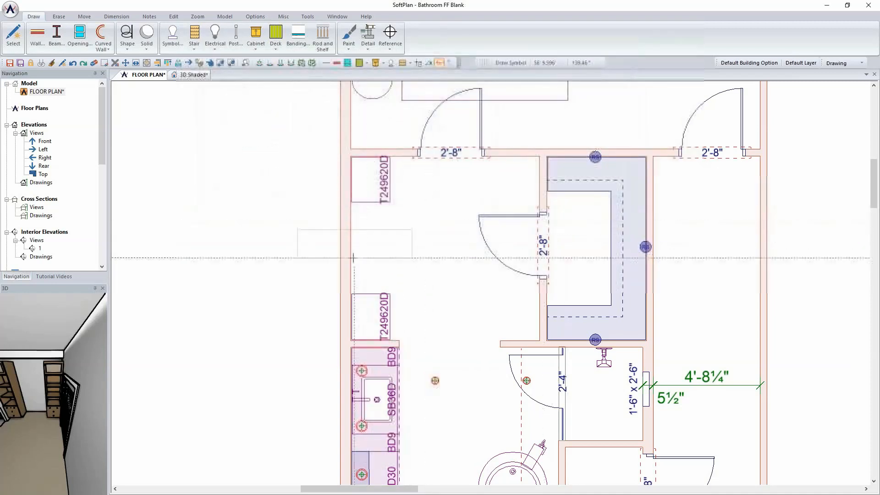
right_click(376, 255)
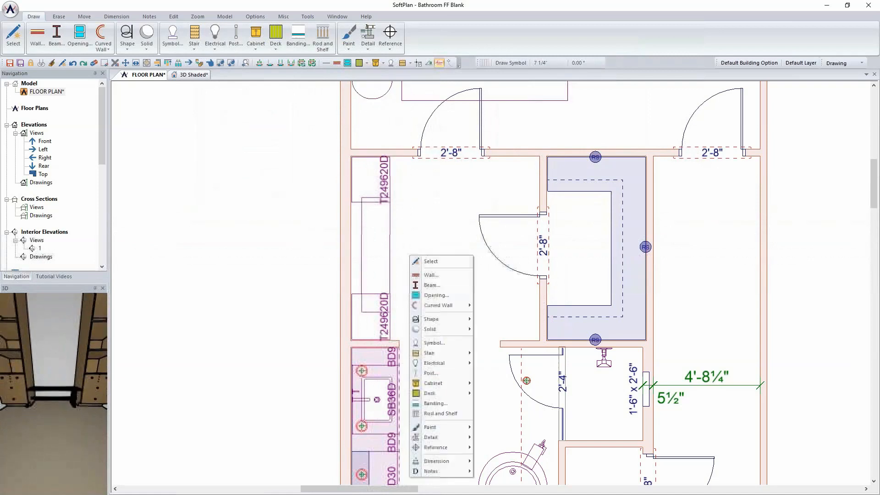
left_click(400, 274)
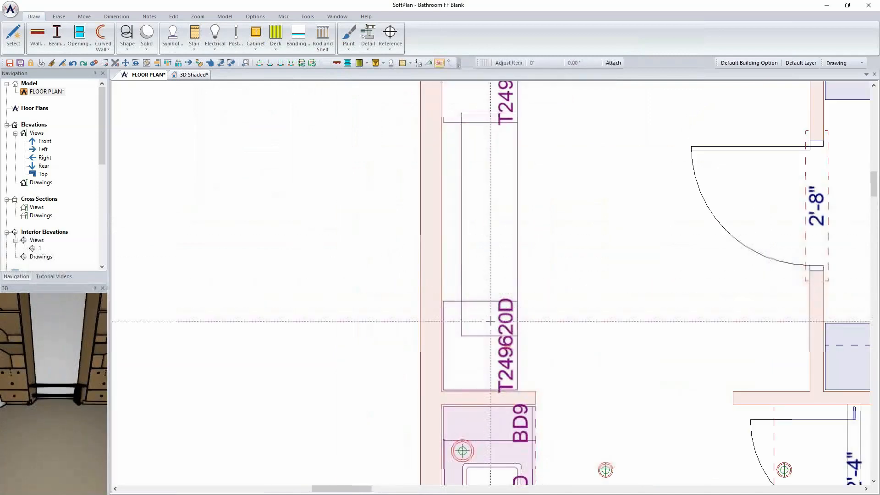
Adjust both ends of the bench to fit between the two tall cabinets and move it back against the wall
left_click(462, 336)
left_click(461, 303)
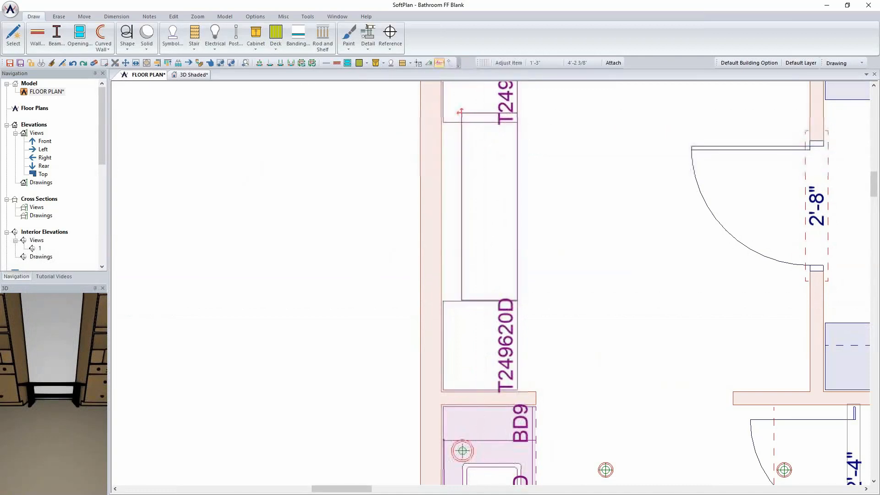
right_click(480, 116)
mouse_move(523, 120)
left_click(590, 141)
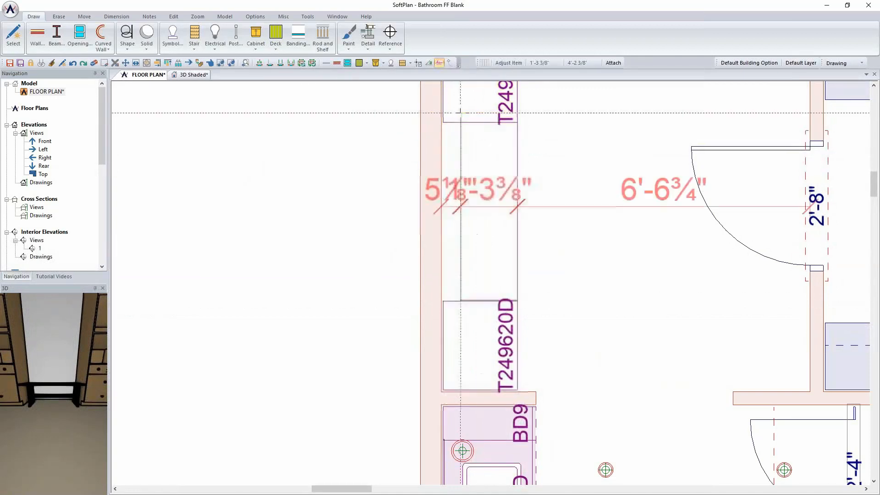
left_click(461, 122)
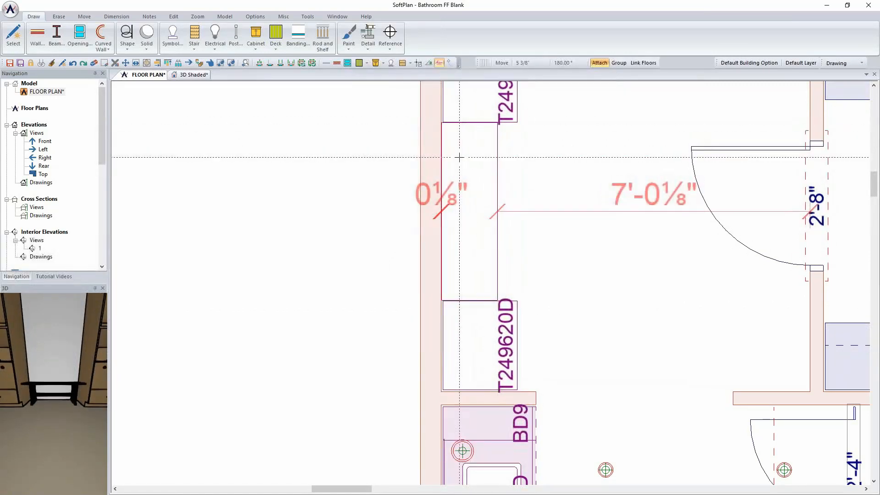
Copy the tall cabinet's wood surface material onto the bench seat in the 3D view
left_click(194, 76)
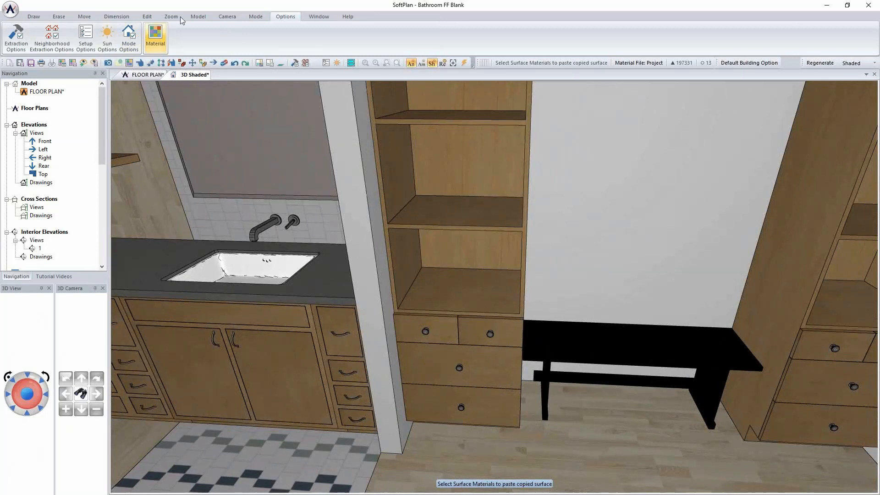
left_click(146, 16)
left_click(105, 37)
left_click(452, 163)
left_click(597, 345)
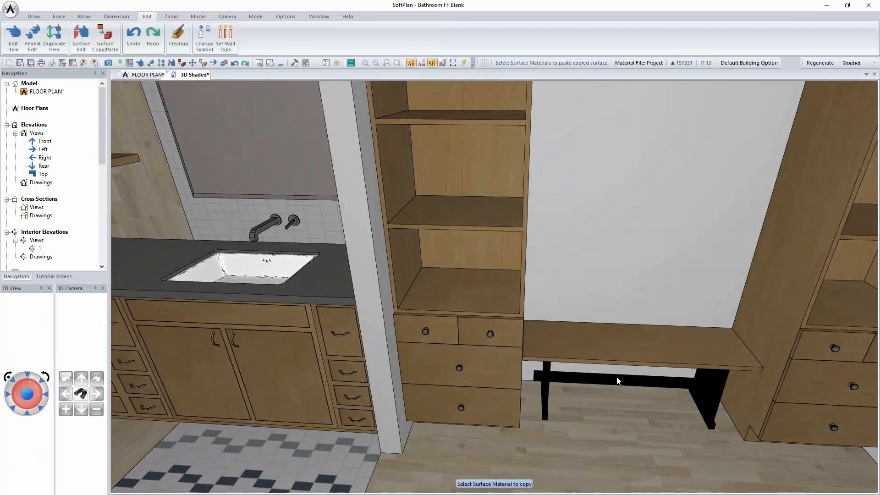
Change the frame type of both tall cabinets to Inset
right_click(472, 361)
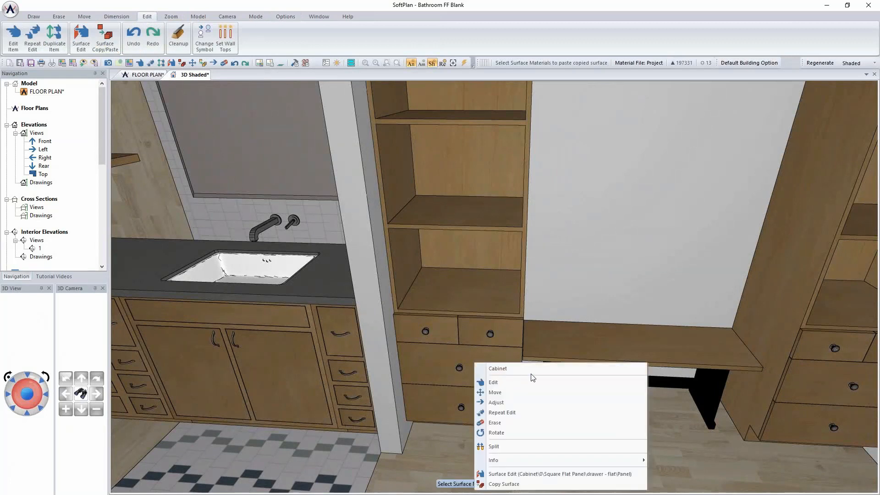
left_click(526, 380)
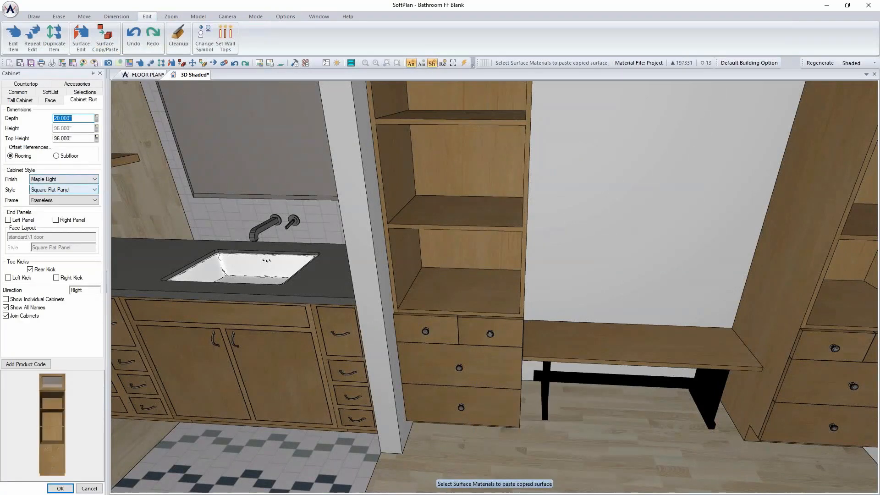
left_click(50, 100)
left_click(73, 168)
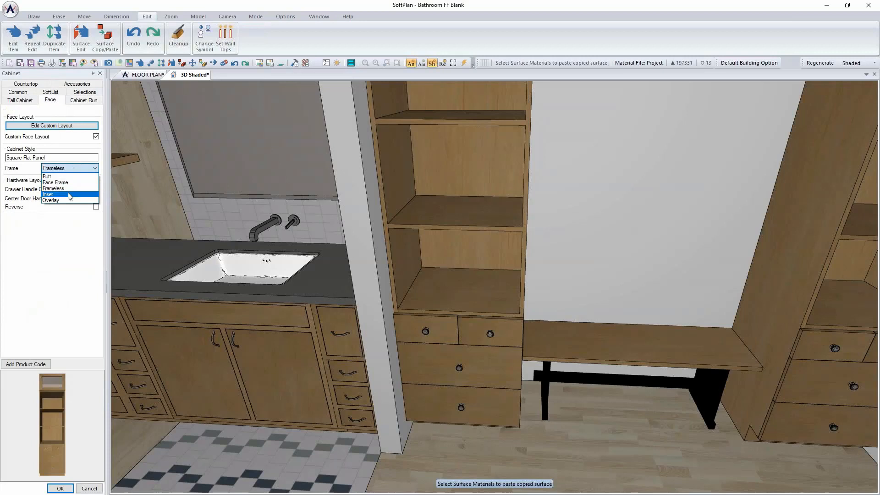
left_click(69, 194)
left_click(59, 489)
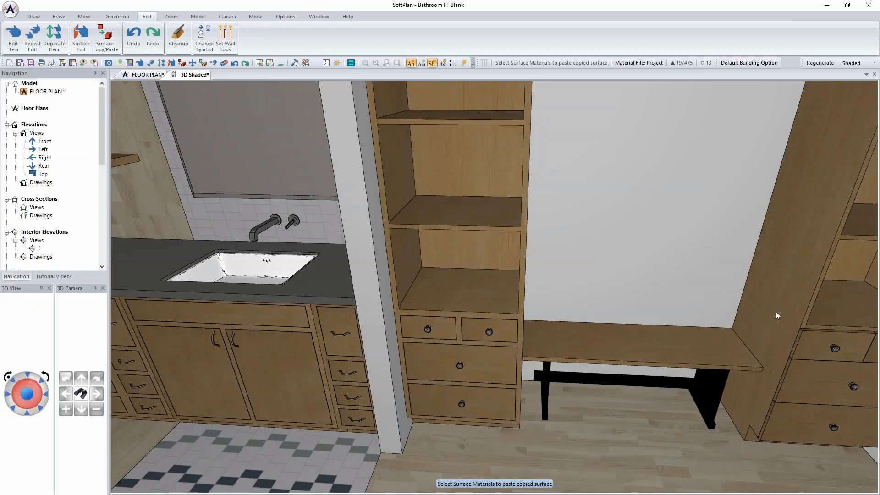
right_click(828, 342)
left_click(779, 393)
Examine the cabinets, bench, vanity, tub and shower in 3D from several viewpoints around the bathroom
middle_click_drag(755, 364, 751, 348)
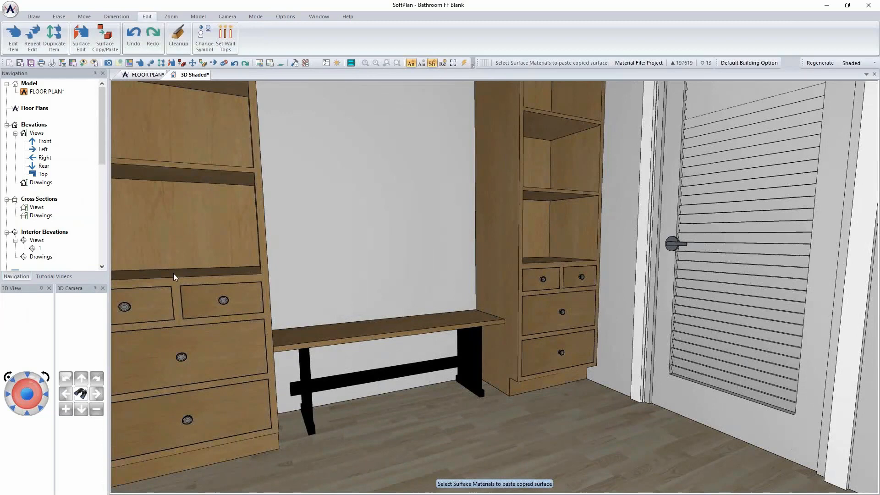
middle_click_drag(285, 222, 280, 228)
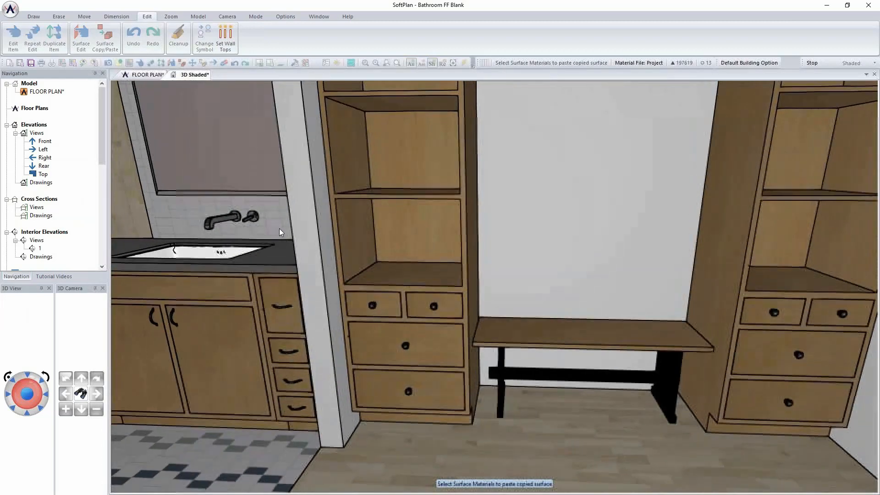
scroll(279, 227, "up", 3)
scroll(279, 227, "down", 5)
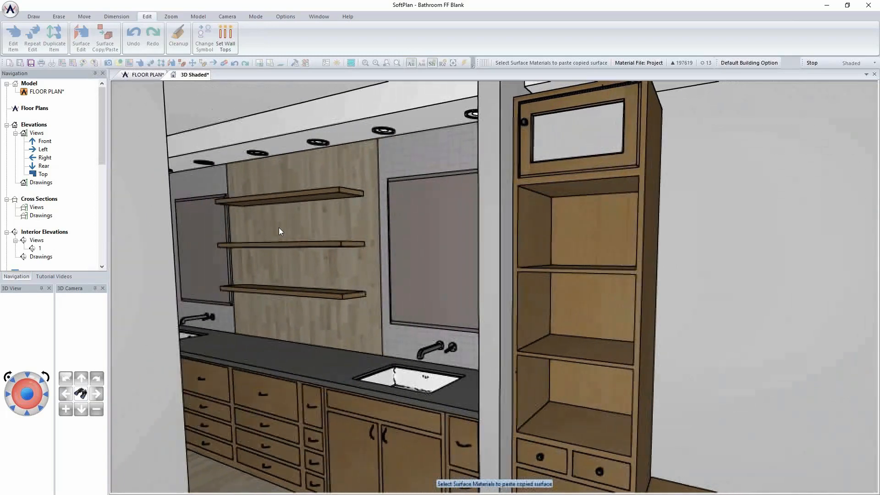
scroll(279, 228, "up", 5)
scroll(278, 227, "down", 5)
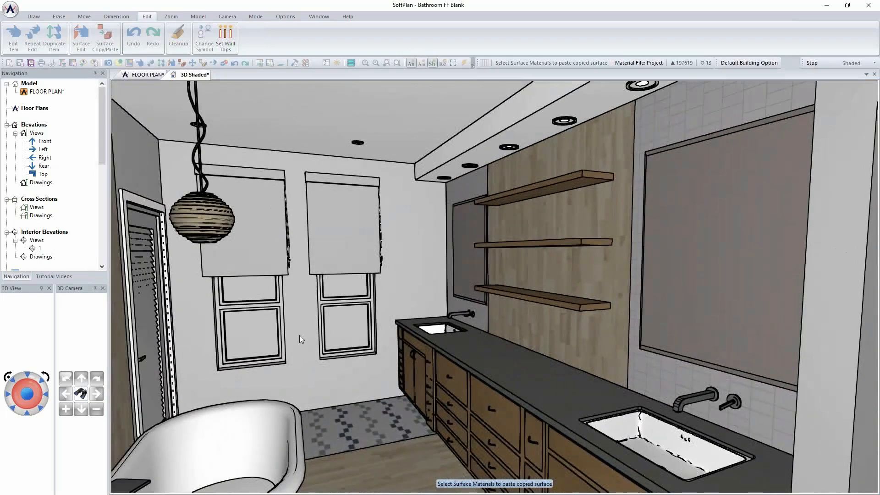
scroll(305, 347, "down", 5)
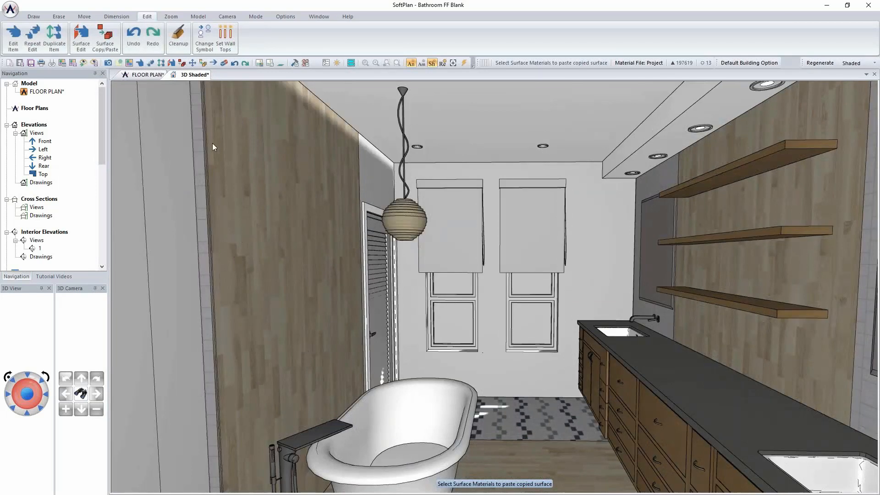
scroll(261, 194, "up", 5)
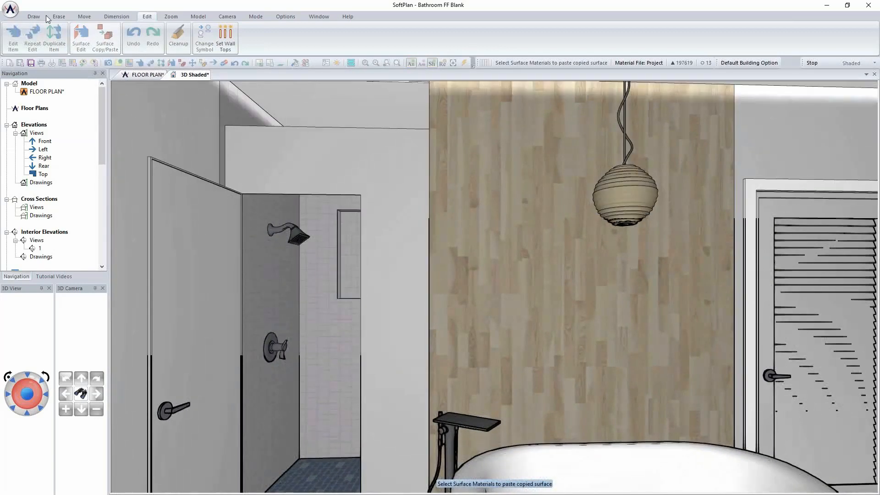
Browse the symbol library to the manufacturer collections and expand the SoftPlan+ group
left_click(36, 17)
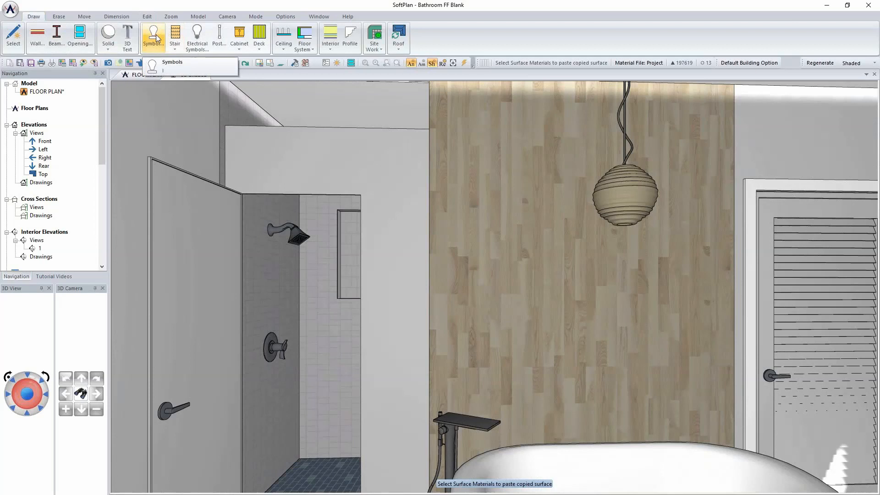
left_click(154, 37)
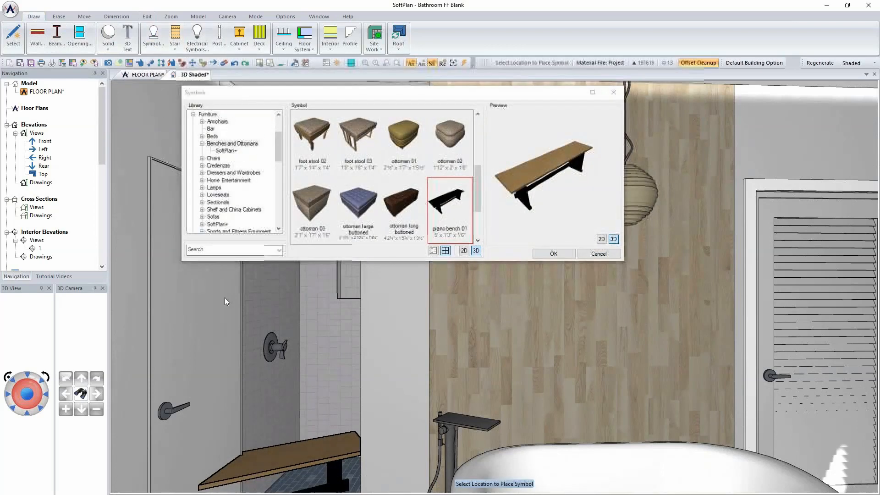
left_click_drag(279, 146, 282, 179)
left_click_drag(285, 169, 287, 129)
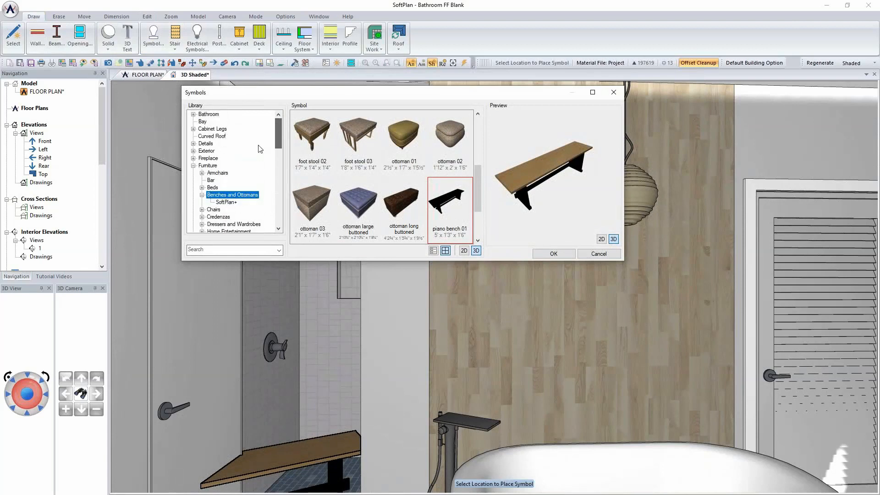
left_click(195, 167)
scroll(202, 174, "down", 9)
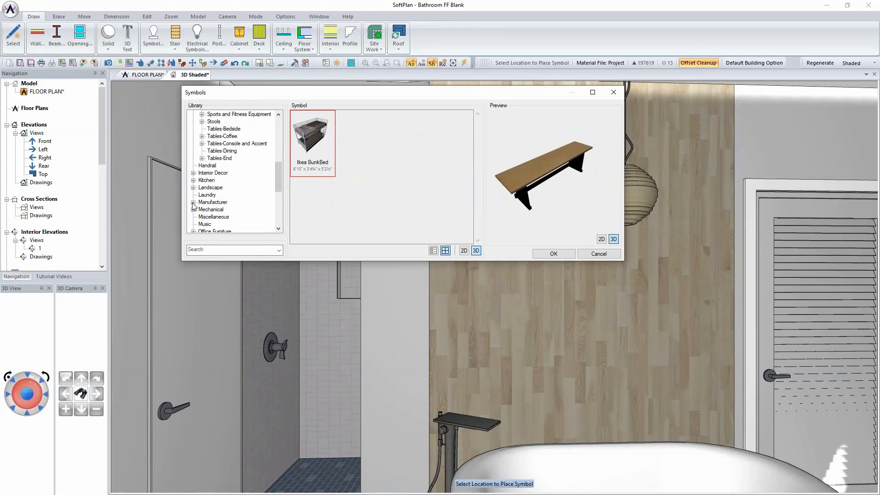
left_click(193, 203)
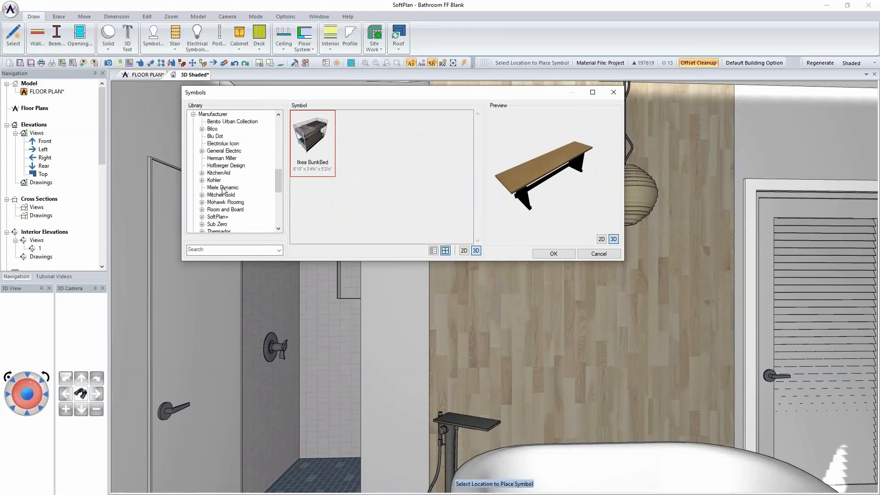
scroll(226, 149, "down", 2)
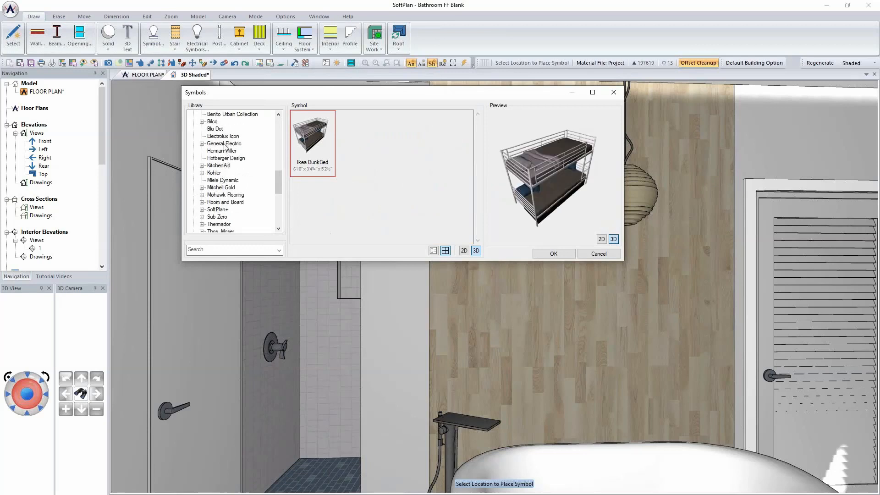
scroll(226, 154, "up", 2)
scroll(227, 236, "down", 1)
left_click(202, 210)
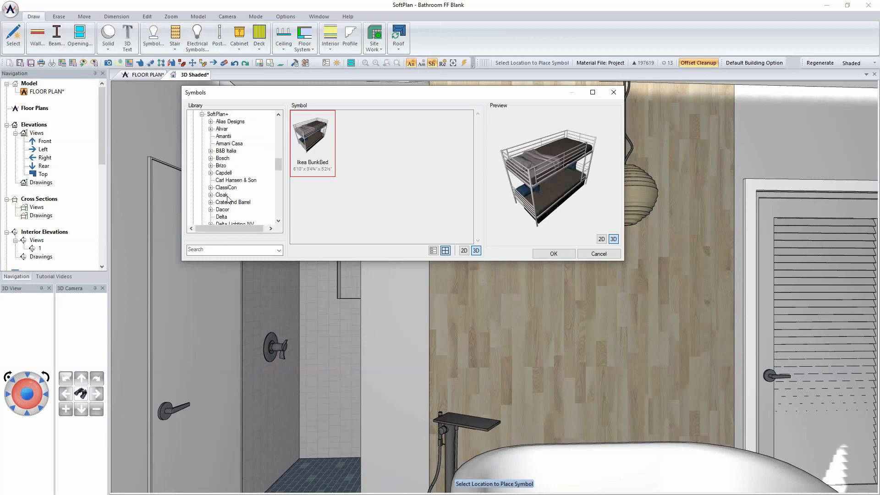
Place the Quadros Cityscape Print symbol from the Crate and Barrel decor collection on the wood accent wall above the tub
double_click(227, 202)
left_click(231, 210)
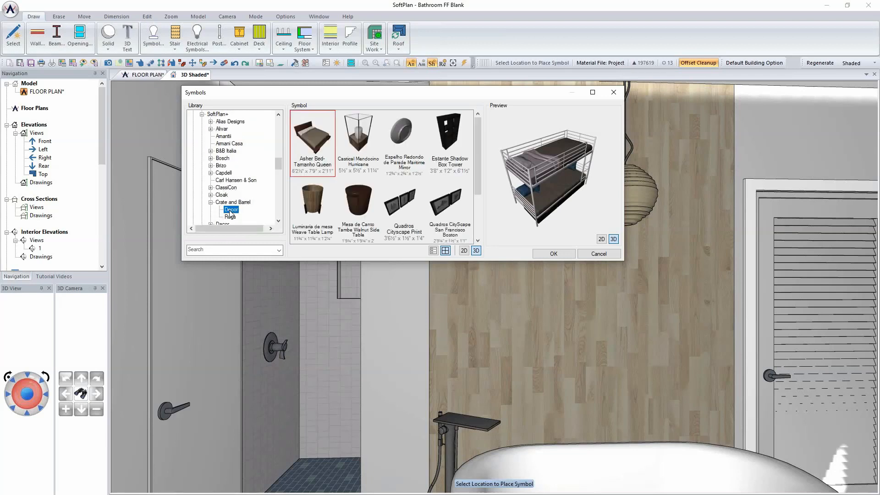
left_click(402, 210)
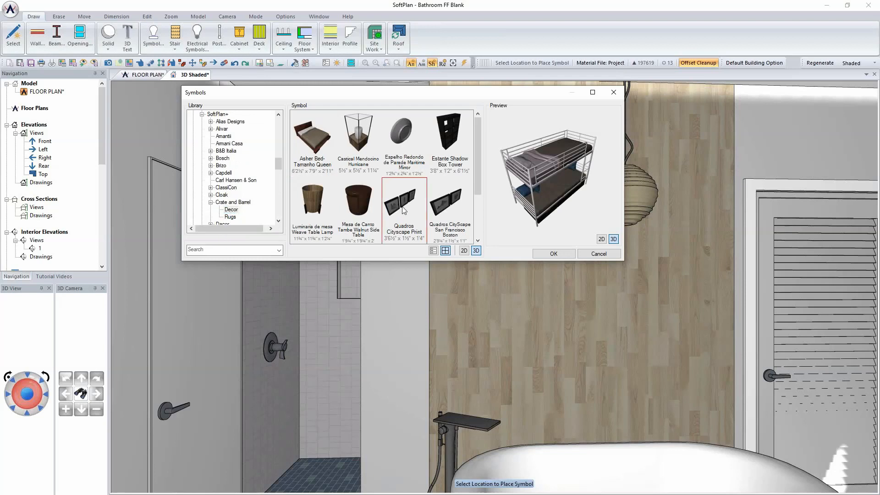
left_click(550, 254)
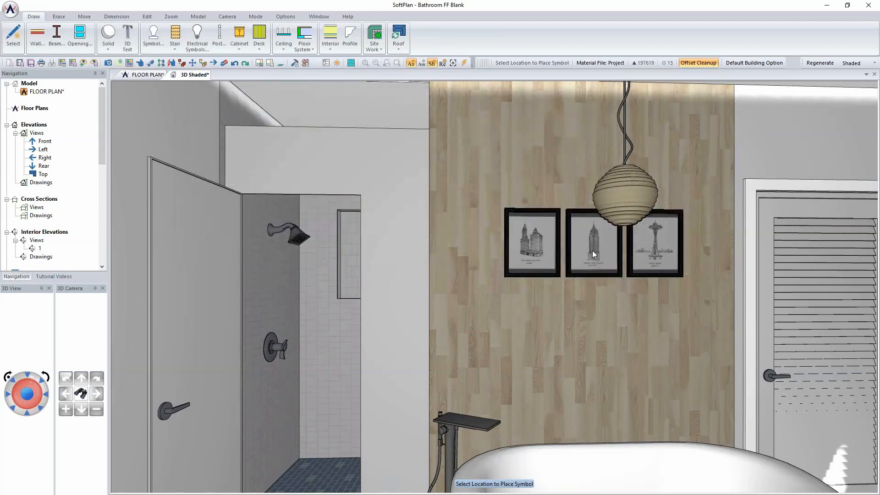
left_click(596, 252)
Set the cityscape prints' height to 2' with the aspect ratio maintained, and shift them sideways to centre them on the wood wall
right_click(596, 252)
left_click(618, 273)
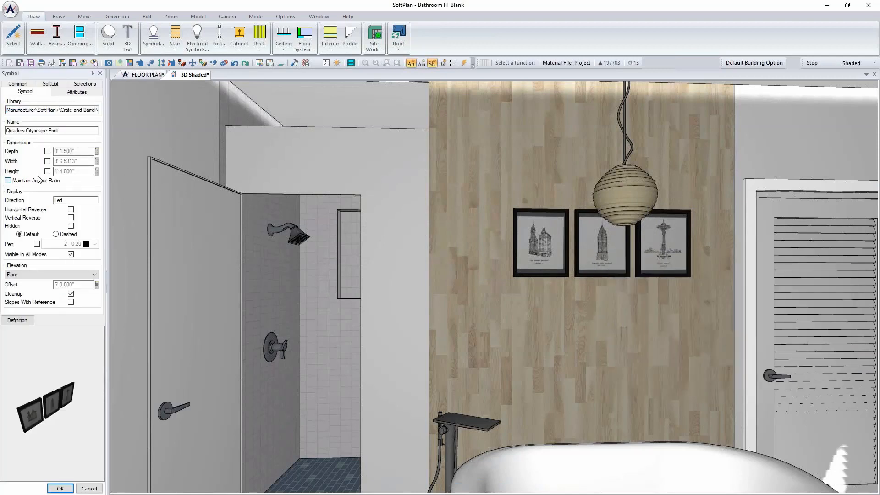
left_click(47, 171)
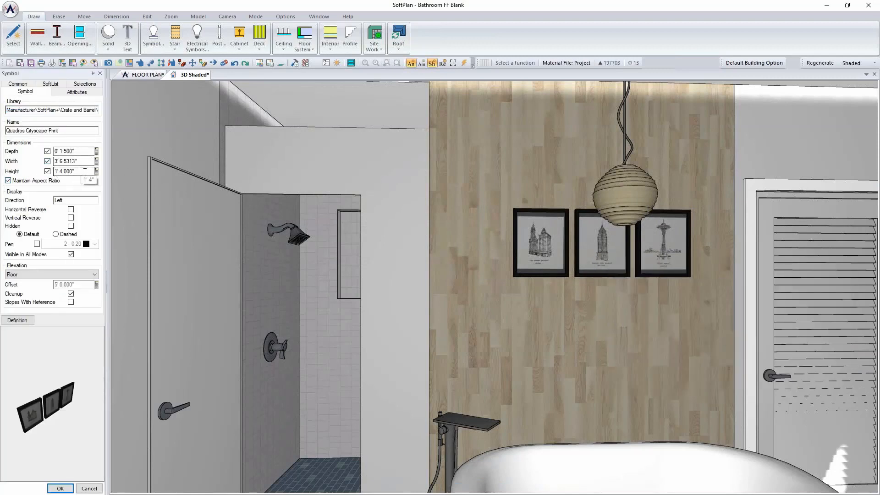
type("2'")
key("Tab")
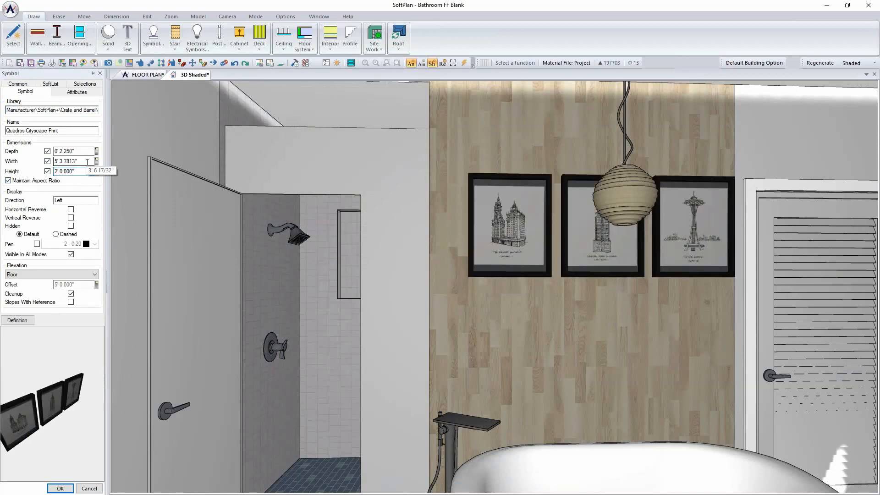
left_click(50, 489)
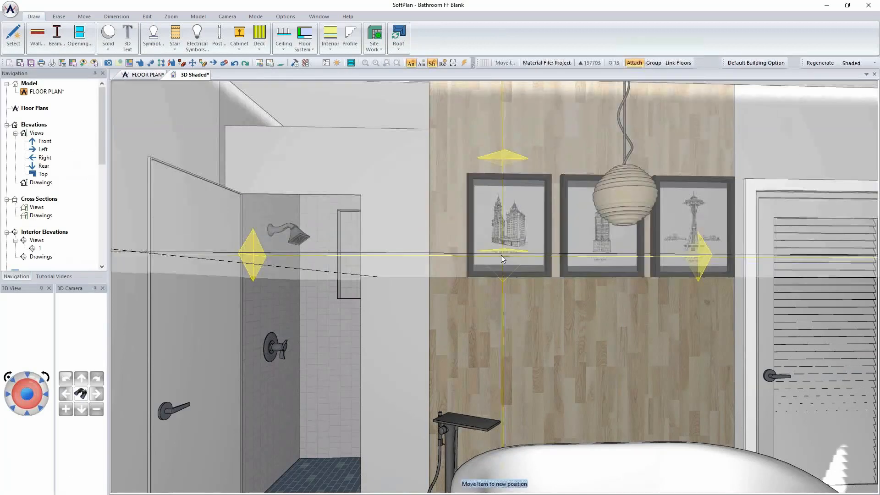
left_click(485, 254)
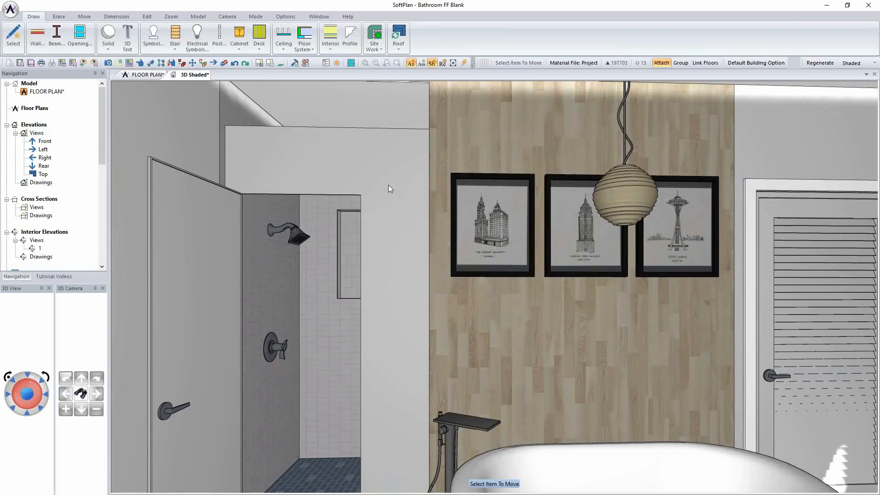
In the floor plan, search the symbol library for "towel" and choose the Stack of Rolled Towels symbol
middle_click_drag(387, 287, 358, 288)
key("Left")
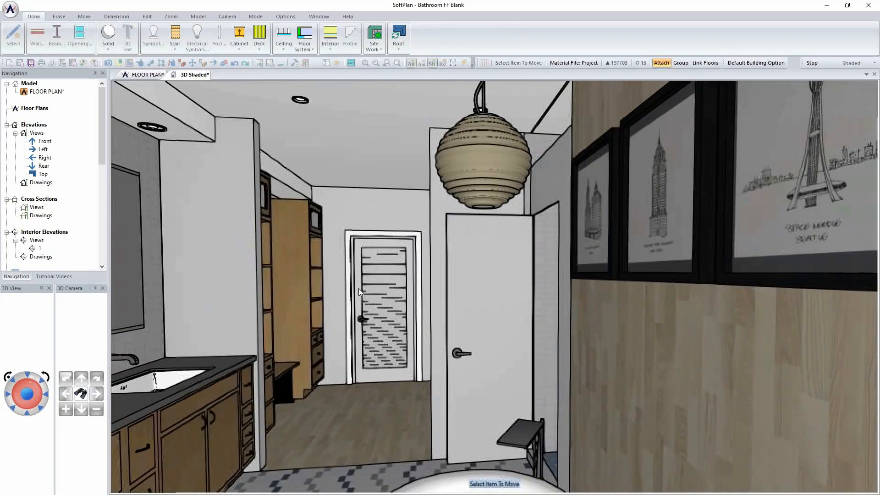
key("Left")
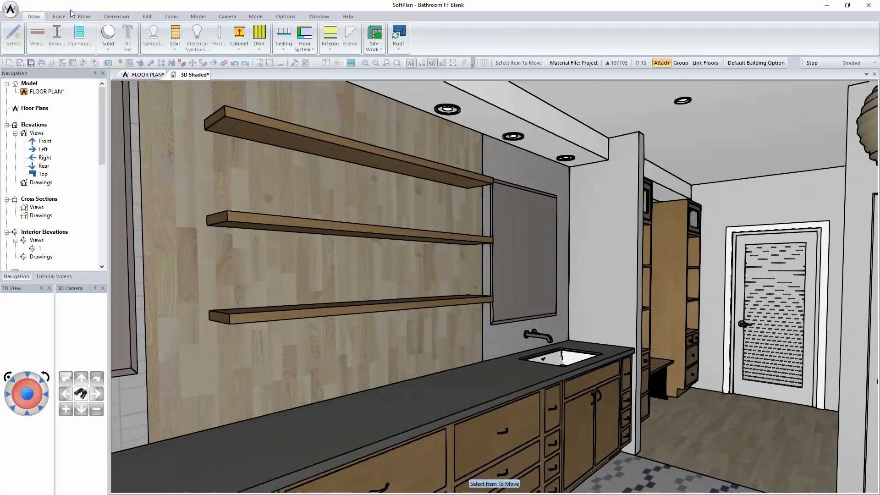
left_click(146, 74)
scroll(480, 287, "down", 2)
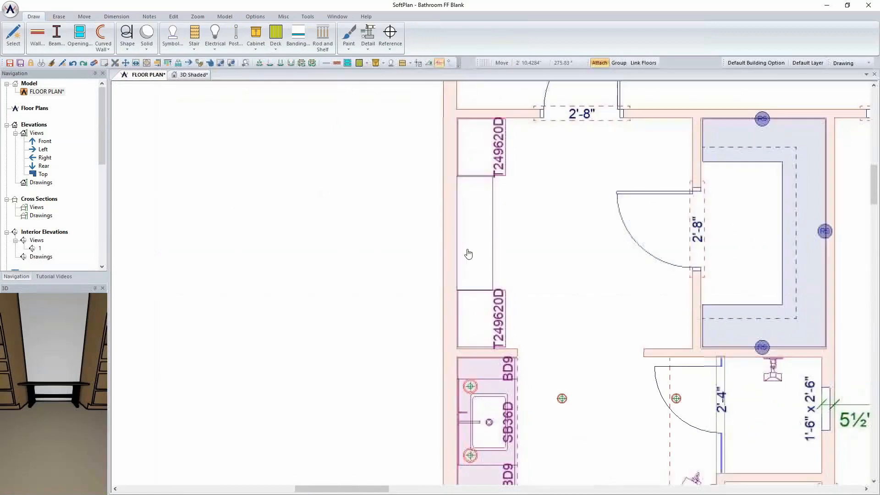
scroll(485, 296, "up", 1)
middle_click_drag(485, 298, 426, 102)
scroll(438, 330, "up", 1)
middle_click_drag(437, 325, 452, 144)
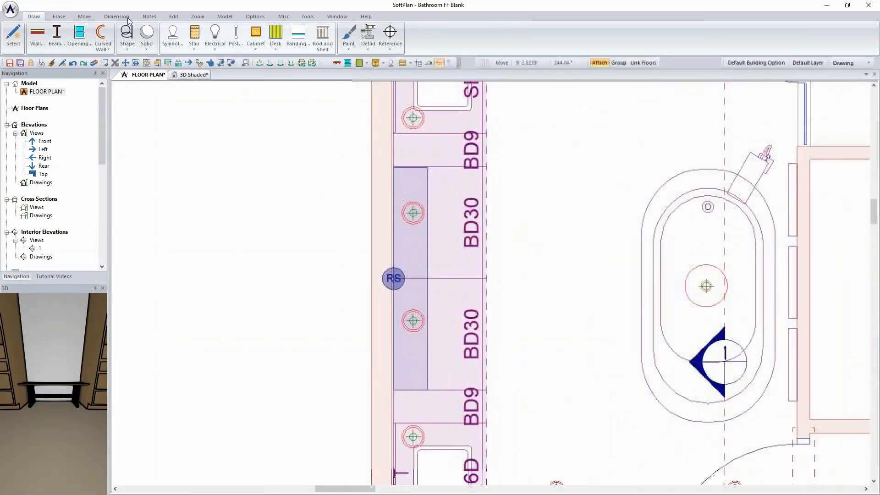
left_click(183, 38)
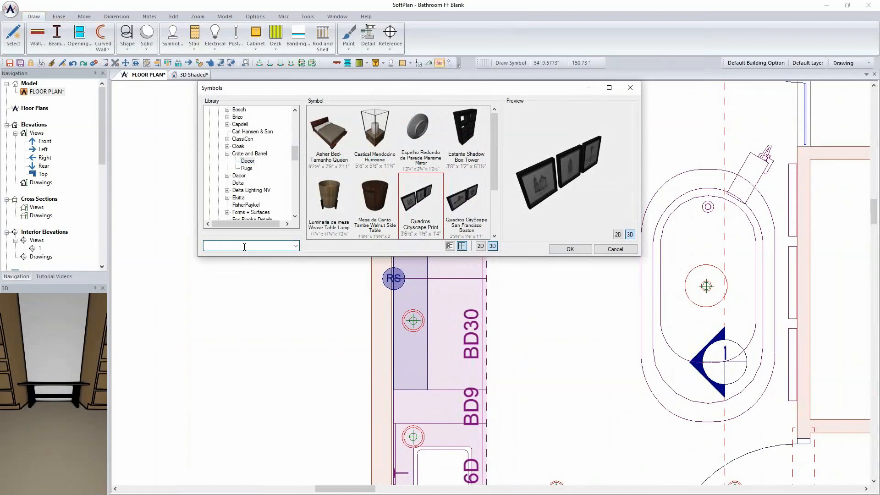
type("towel")
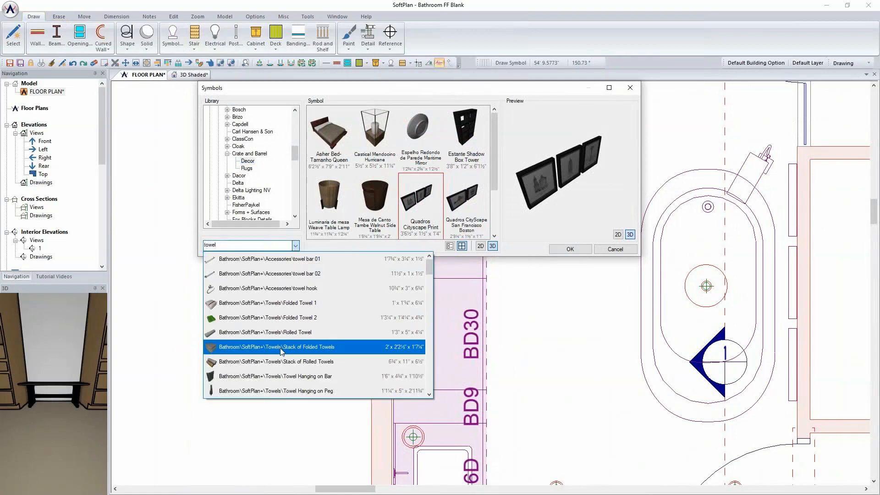
left_click(280, 362)
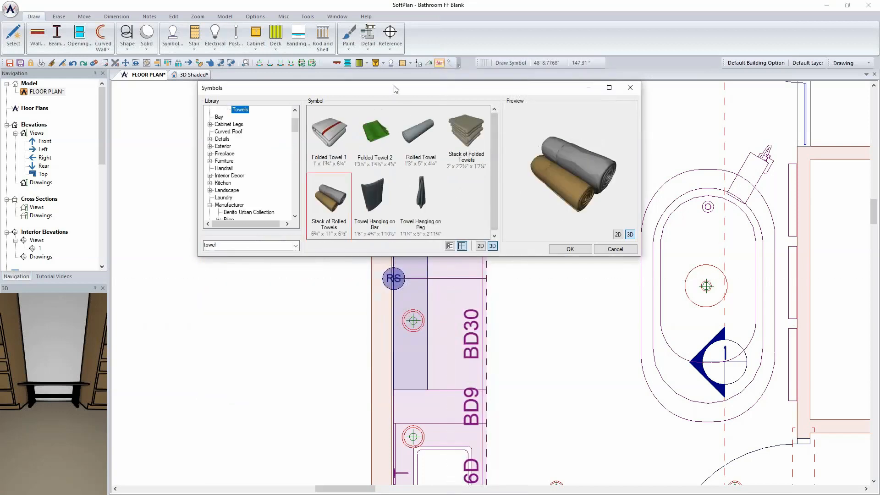
Place the stack of rolled towels on the vanity counter in front of the floating shelves and finish symbol placement
left_click_drag(395, 89, 176, 74)
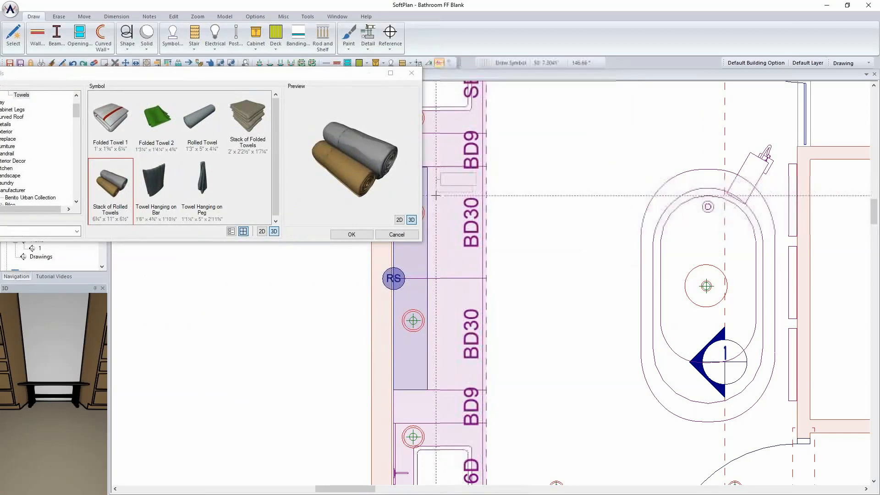
left_click(427, 223)
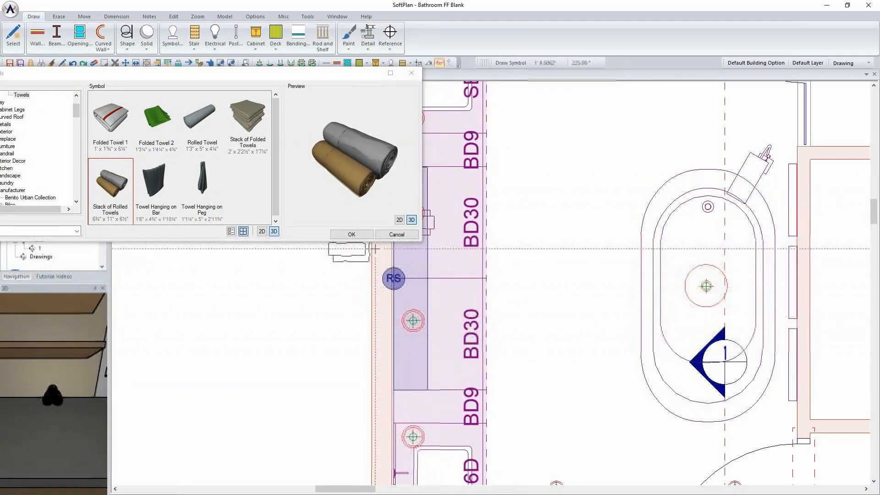
left_click(360, 234)
In the 3D view, move the towel stack along the counter toward the sink nearest the tall cabinets and copy it onto the lowest shelf
key("ctrl+Tab")
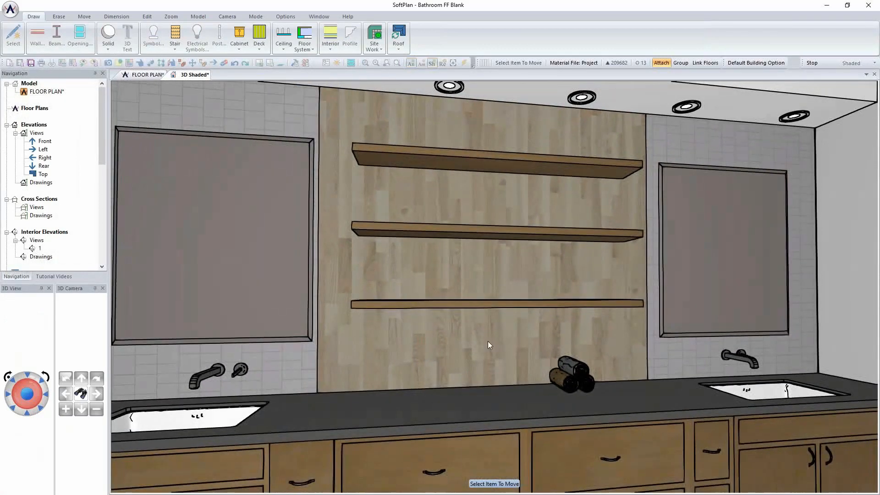
left_click(571, 371)
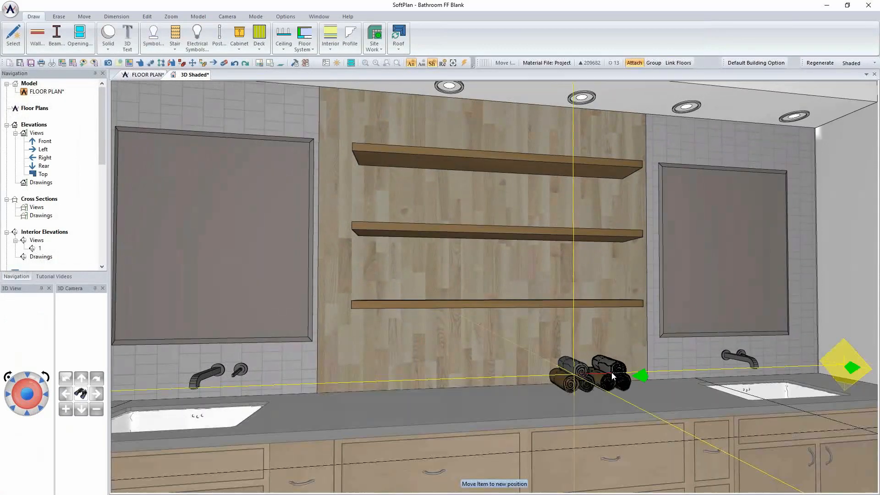
left_click(612, 371)
left_click(624, 381)
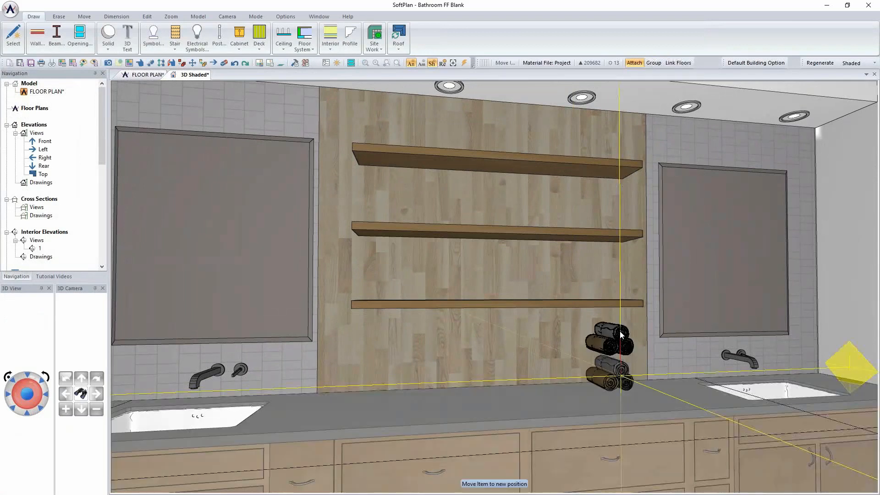
left_click(613, 288)
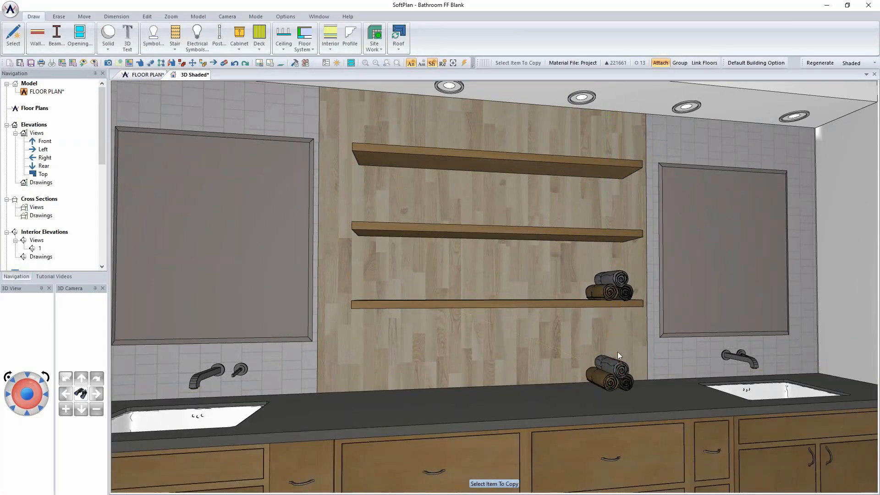
Change the surface of the top rolled towel, Towel 3, from a texture to a white display color
middle_click_drag(618, 351, 620, 351)
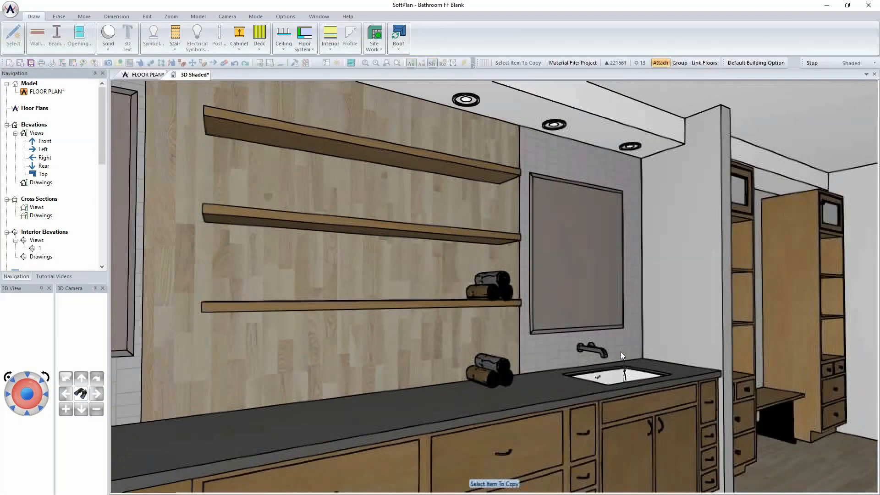
right_click(493, 367)
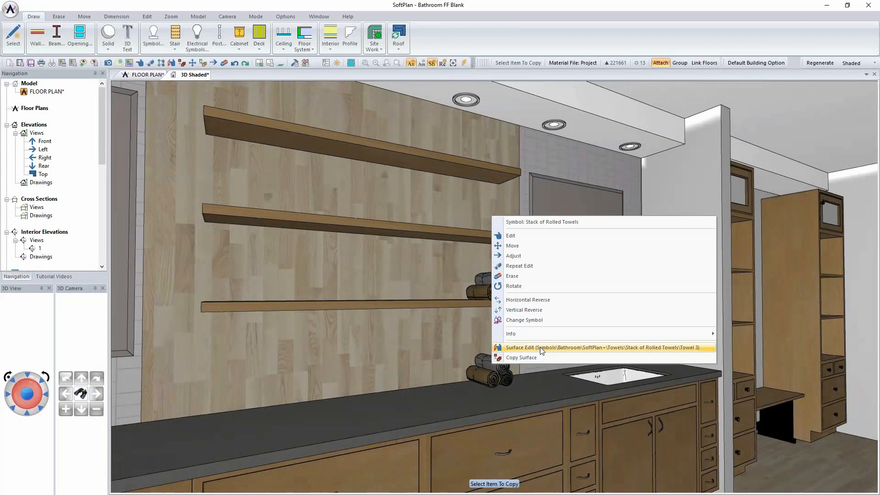
left_click(542, 349)
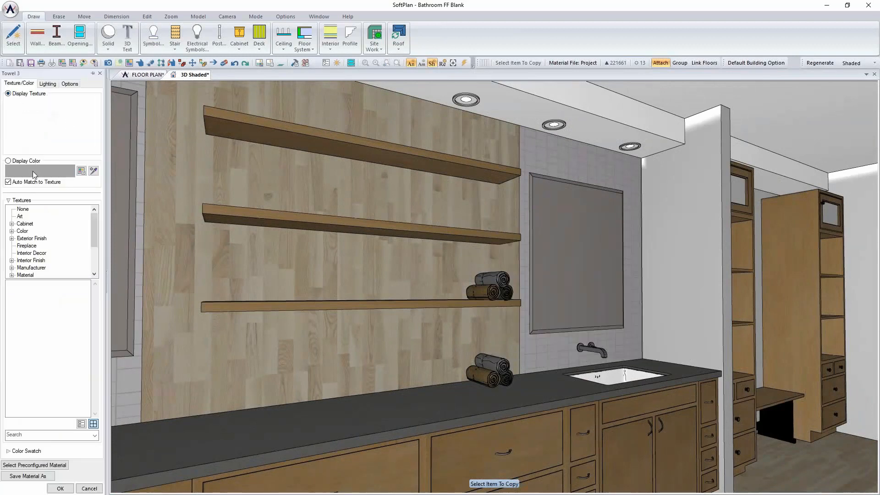
left_click(8, 161)
left_click(81, 171)
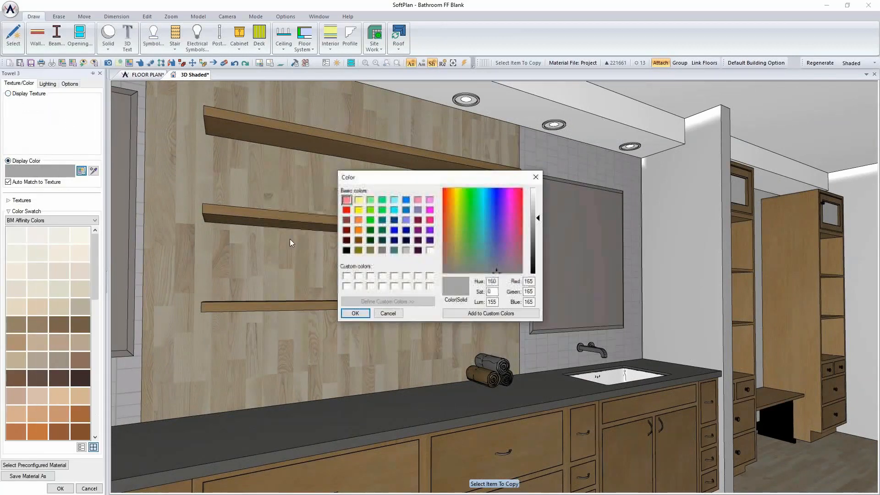
left_click(429, 250)
left_click(355, 313)
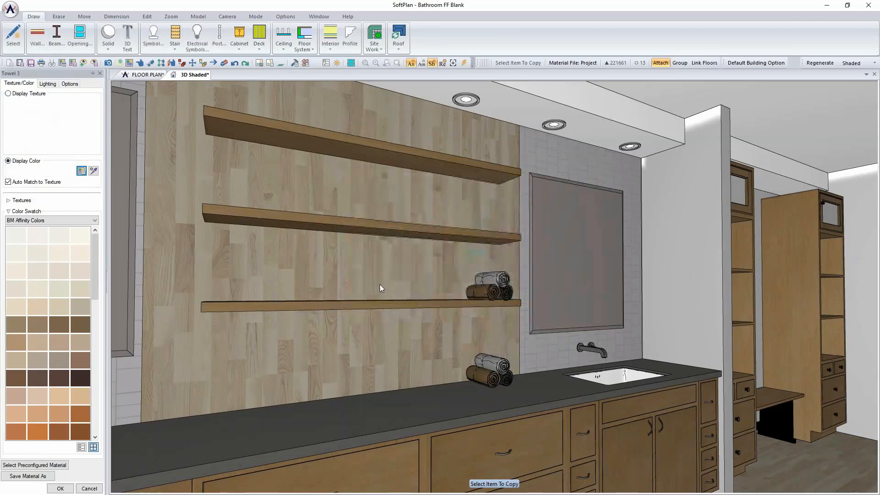
left_click(60, 489)
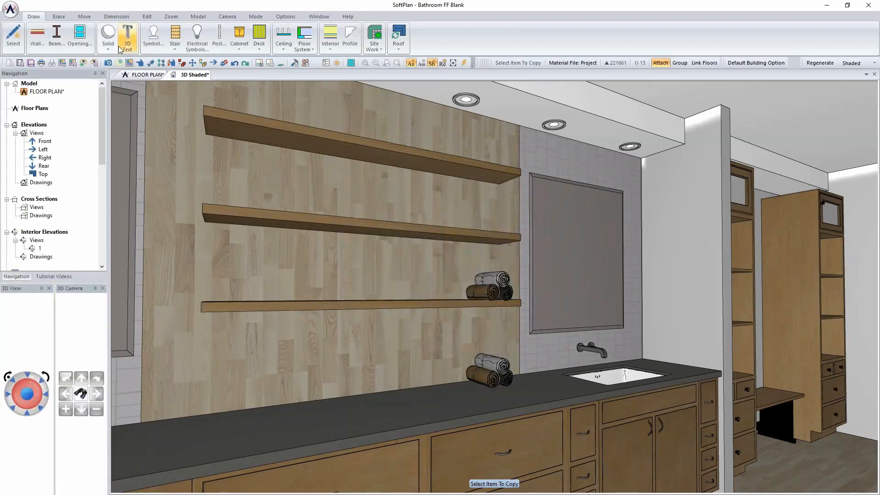
Copy the top towel's white surface onto the other two rolled towels in the counter stack
left_click(147, 16)
left_click(105, 36)
left_click(496, 367)
left_click(486, 376)
left_click(506, 380)
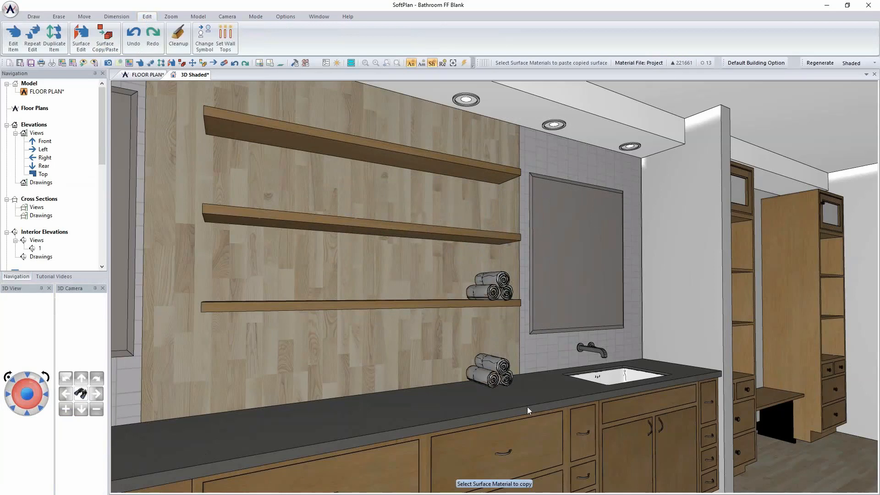
middle_click_drag(526, 406, 509, 401)
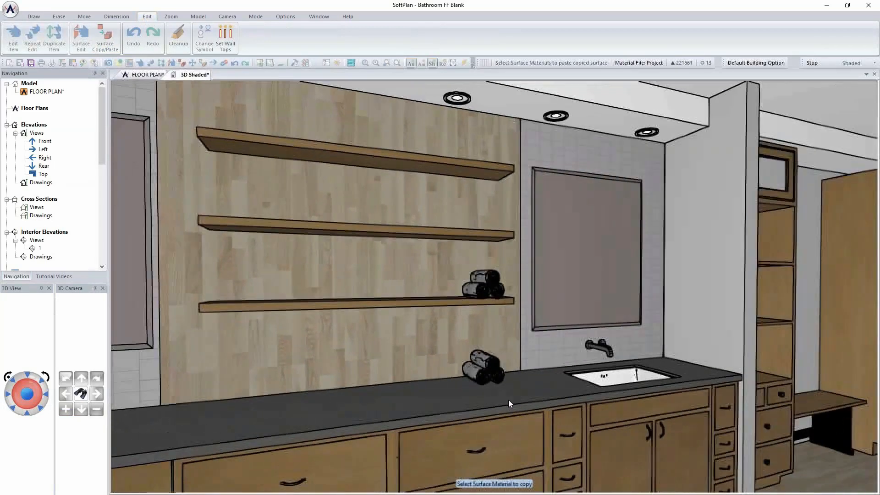
left_click(33, 16)
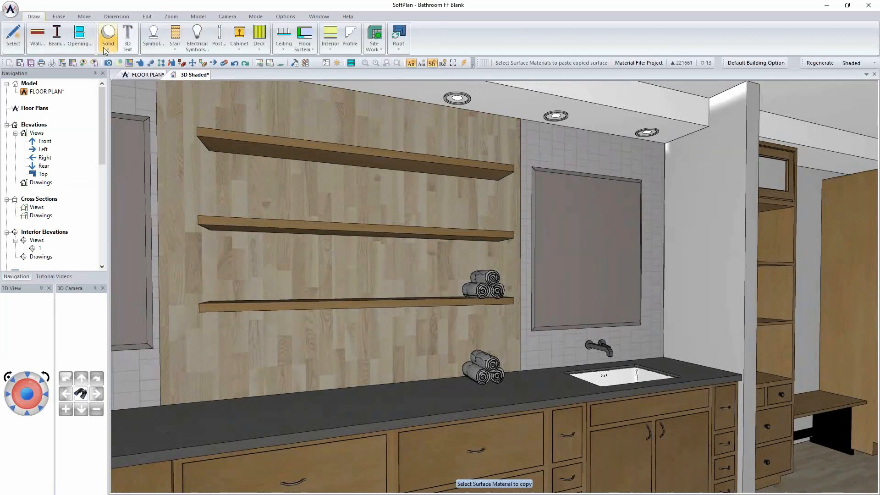
left_click(153, 37)
left_click(268, 273)
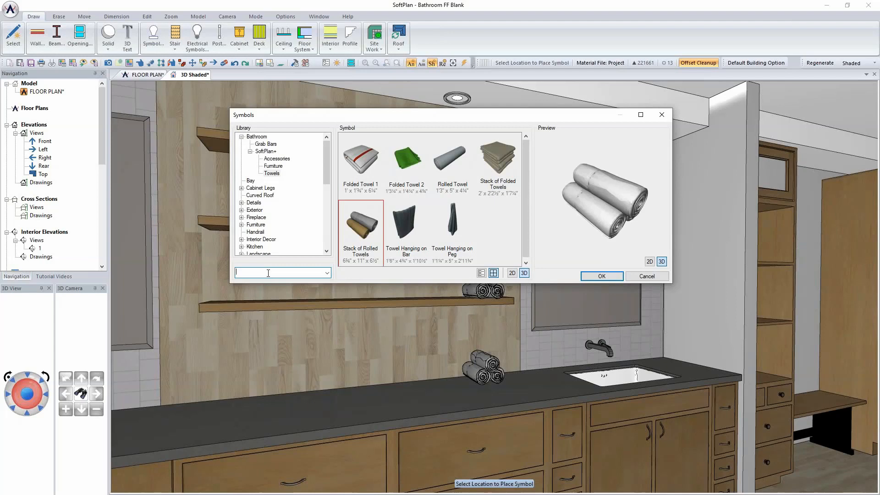
left_click(603, 278)
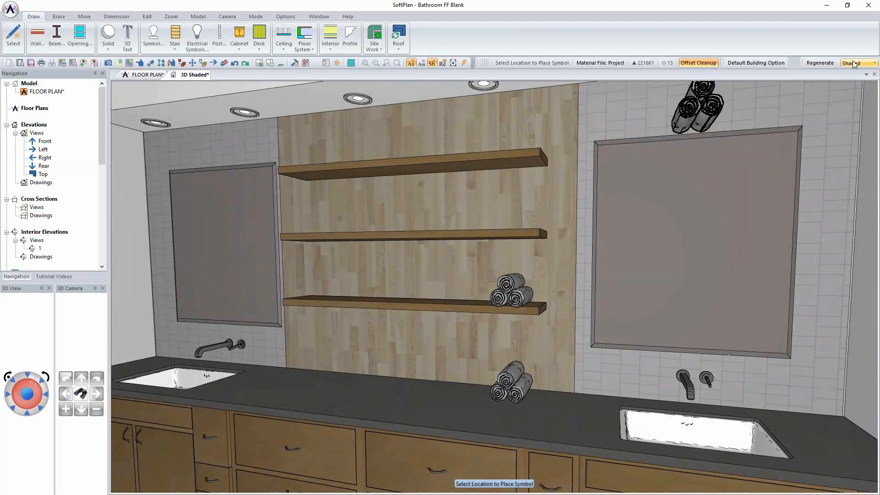
Switch the 3D view of the vanity wall to Textured mode and regenerate it
left_click(848, 65)
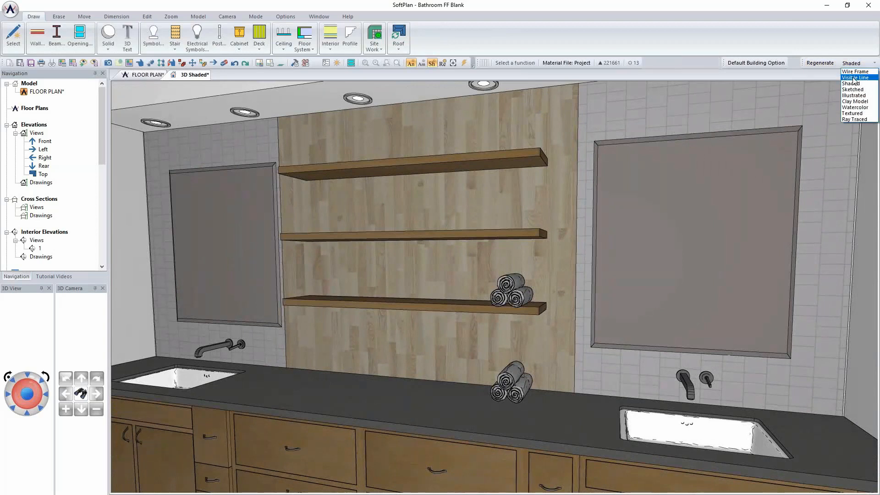
left_click(854, 118)
left_click(823, 64)
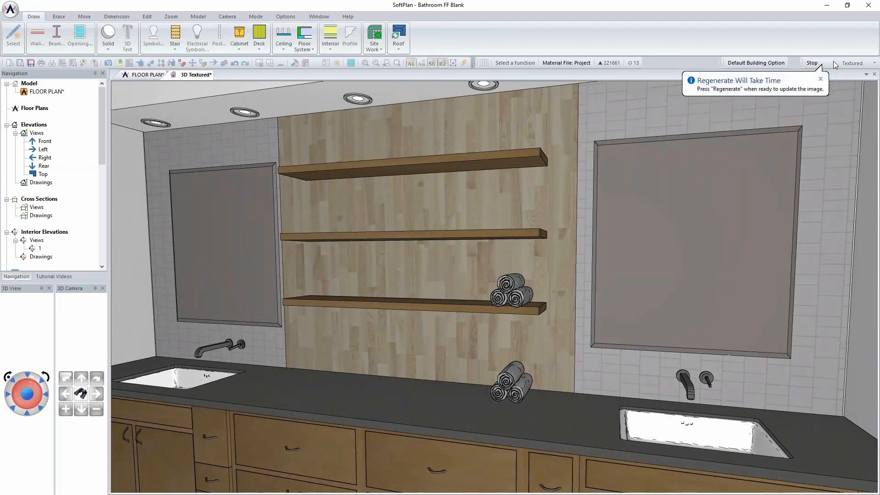
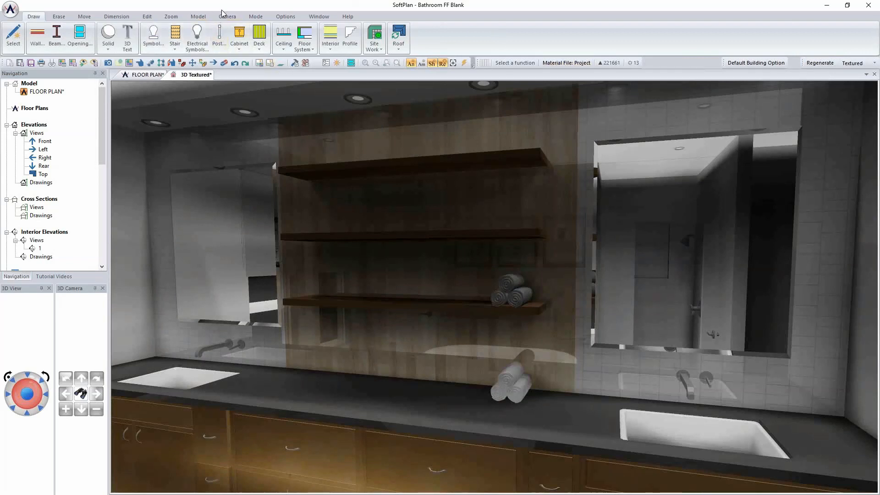
Raise the custom ambient light to 3 in the Textured mode's lighting options and regenerate the view
left_click(286, 17)
left_click(129, 34)
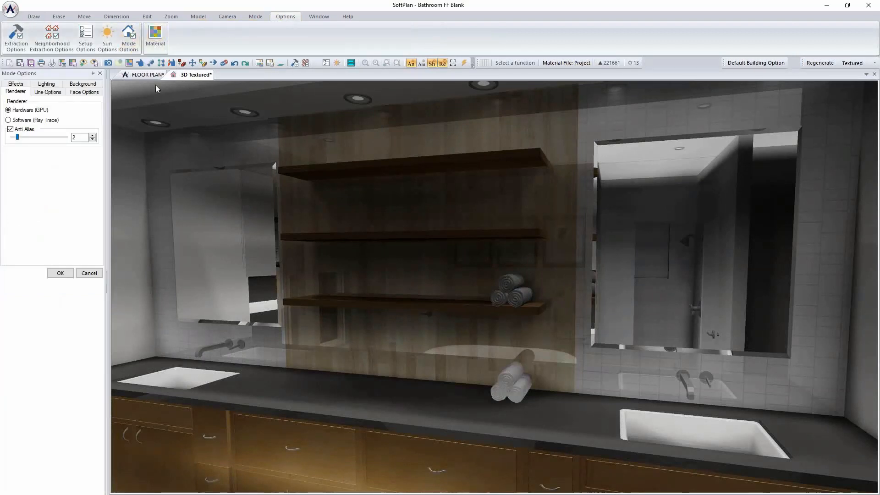
left_click(47, 86)
left_click(91, 123)
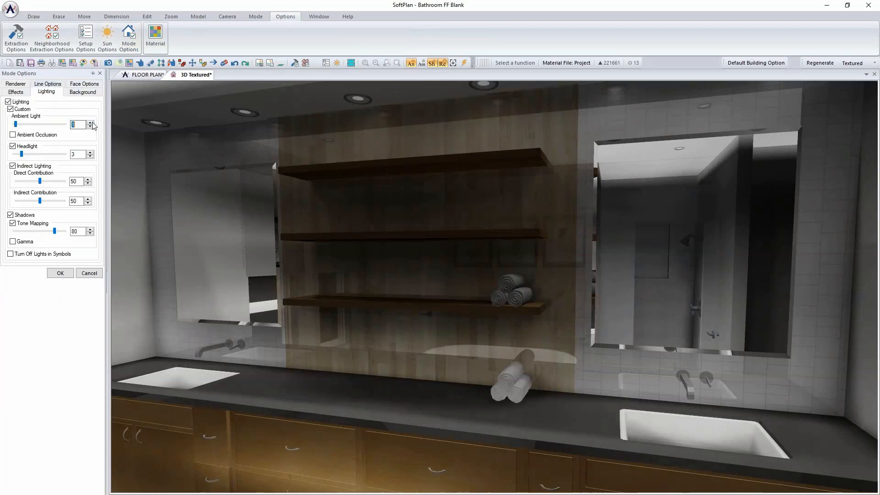
left_click(91, 123)
left_click(91, 123)
left_click(60, 274)
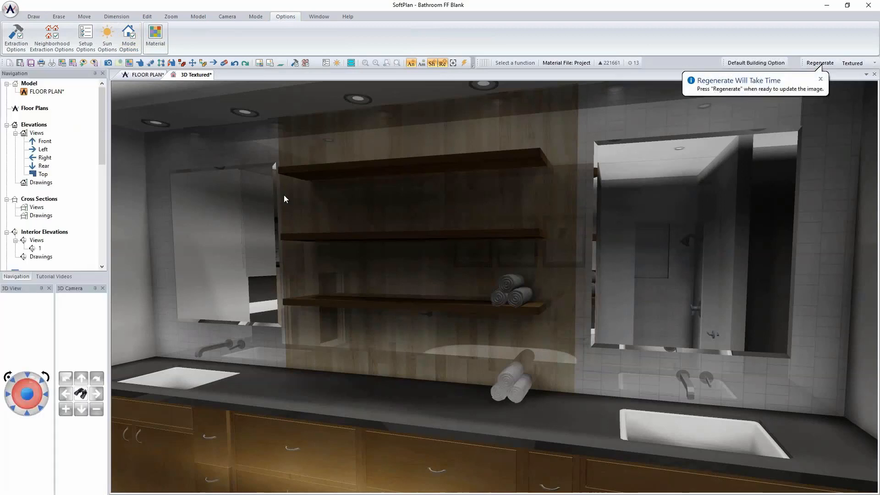
left_click(810, 64)
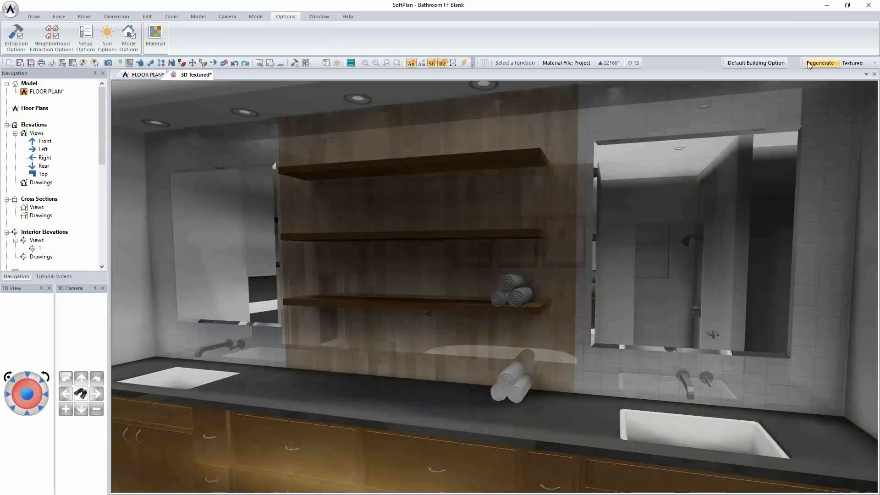
Turn on Gamma in the Textured mode's lighting options and regenerate the view
left_click(129, 36)
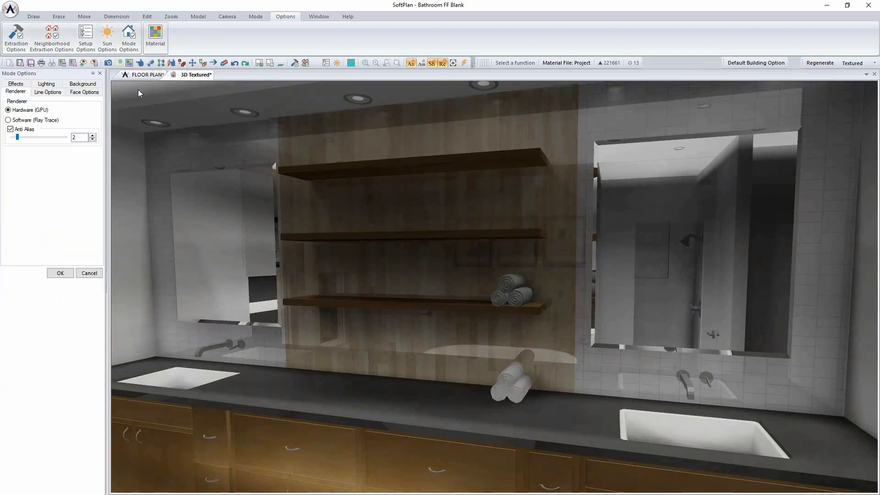
left_click(47, 84)
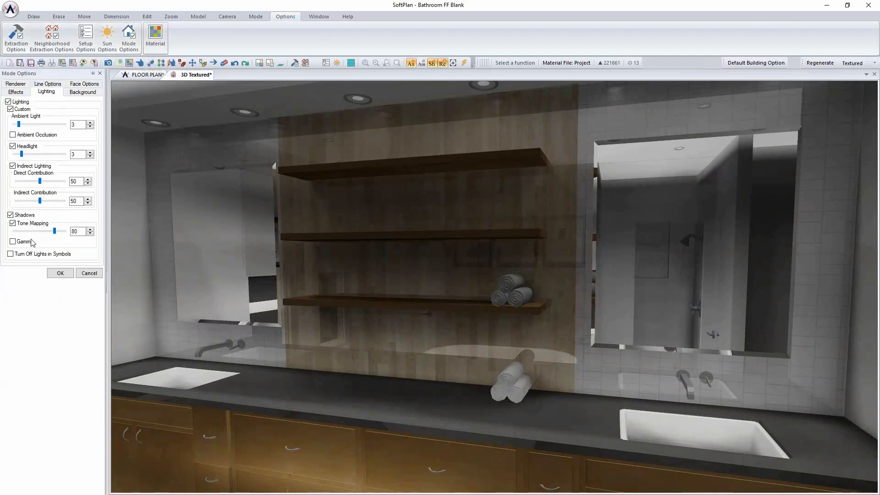
left_click(60, 273)
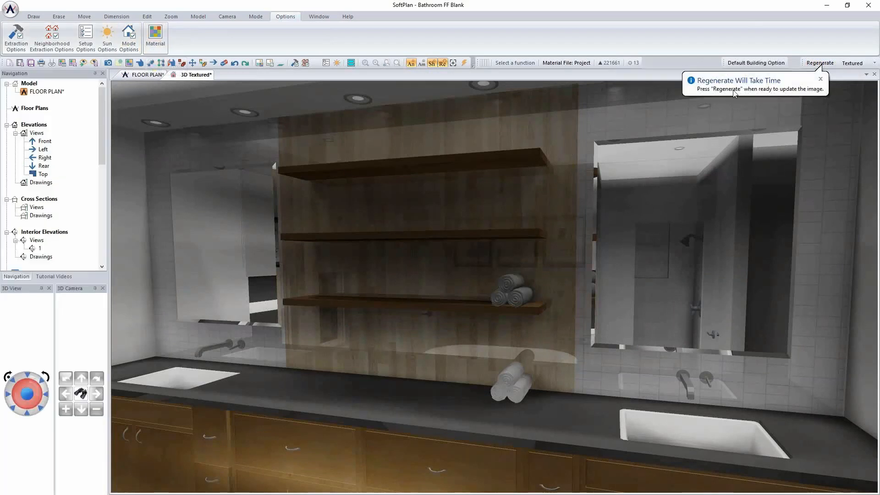
left_click(818, 63)
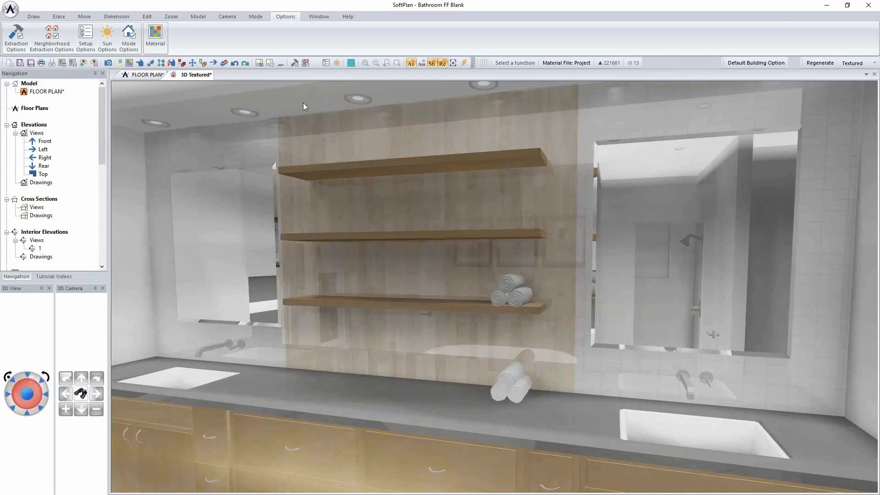
Review the Tone Mapping and Gamma settings in the Textured mode's lighting options
left_click(129, 38)
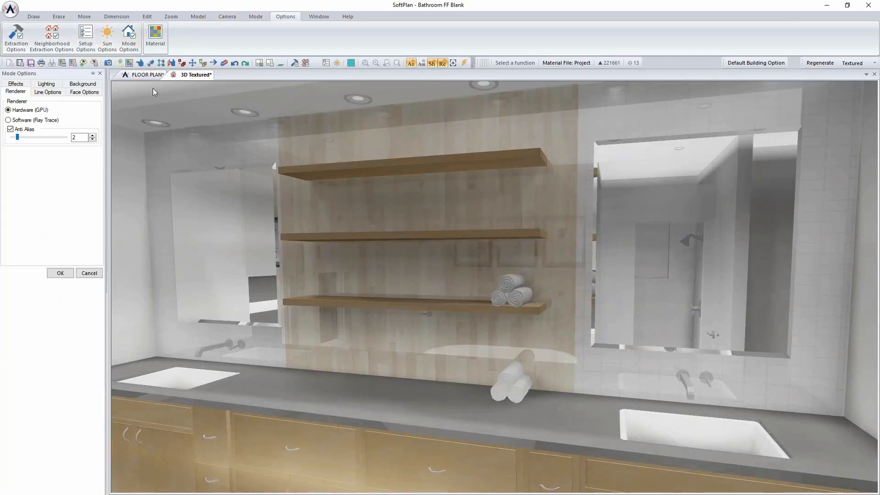
left_click(46, 85)
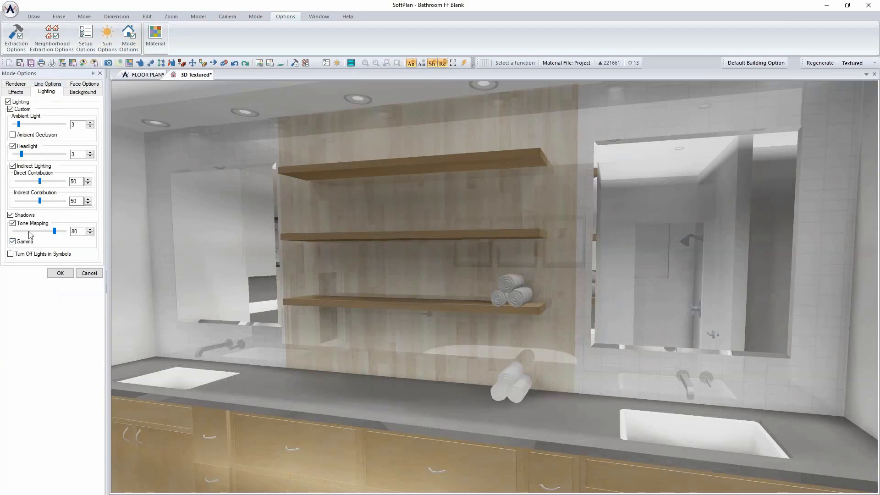
left_click(51, 273)
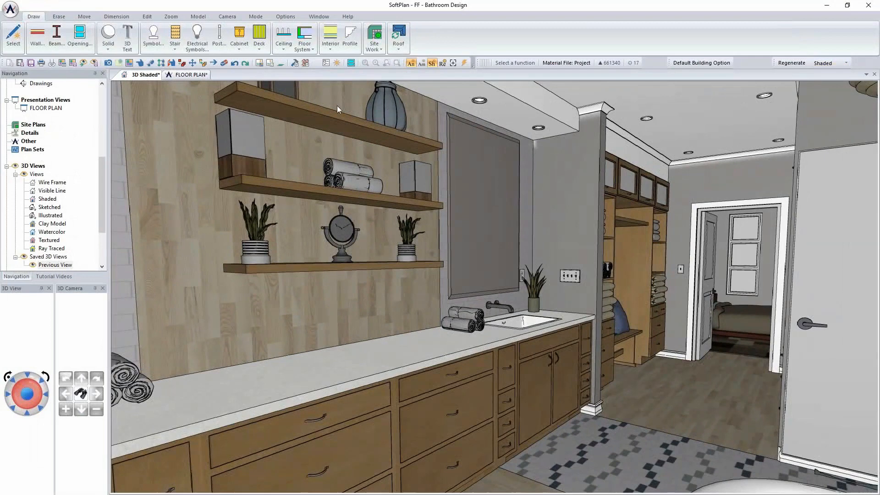
In the completed bathroom design, inspect the throw pillow symbol on the closet bench and the alternative pillows in its library
key("Up")
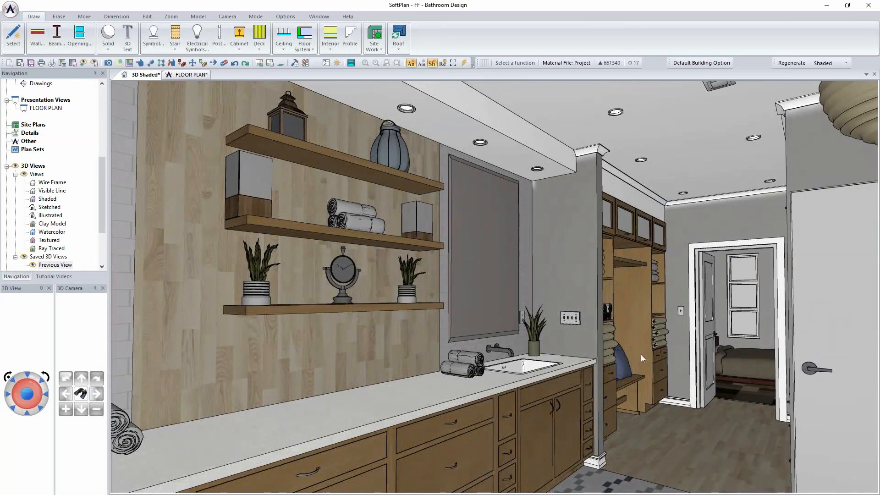
scroll(637, 357, "down", 4)
scroll(636, 354, "up", 6)
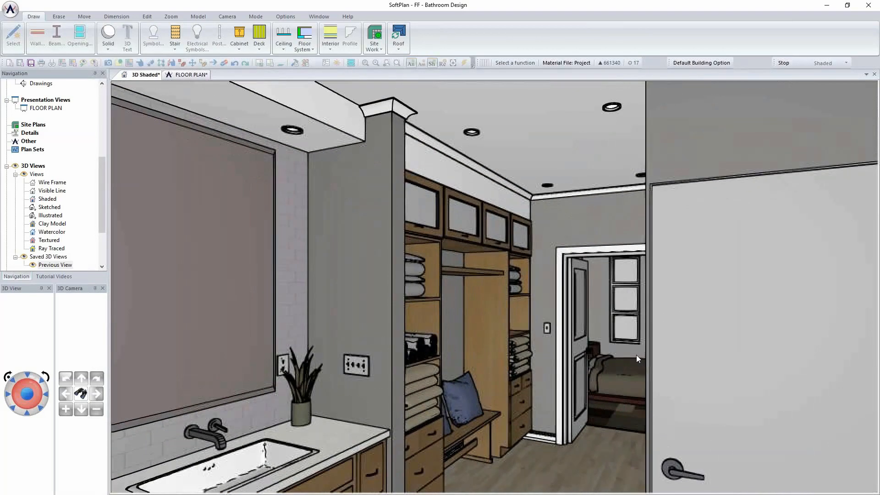
right_click(462, 403)
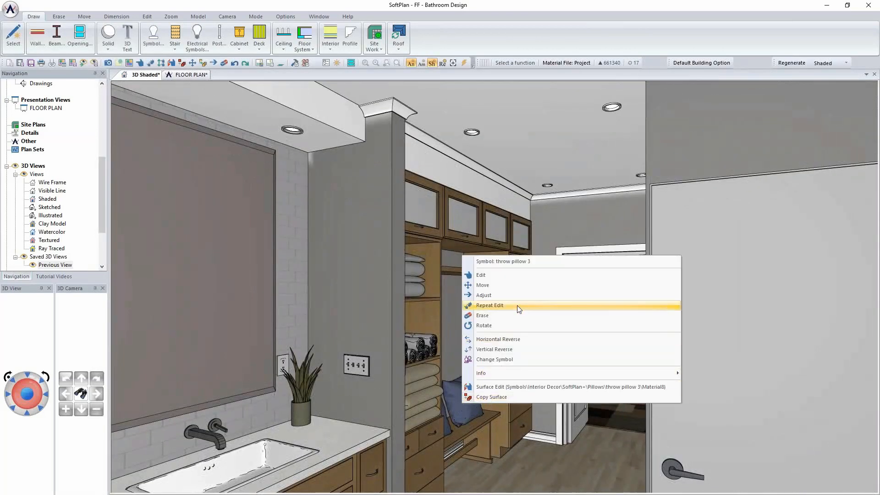
left_click(523, 276)
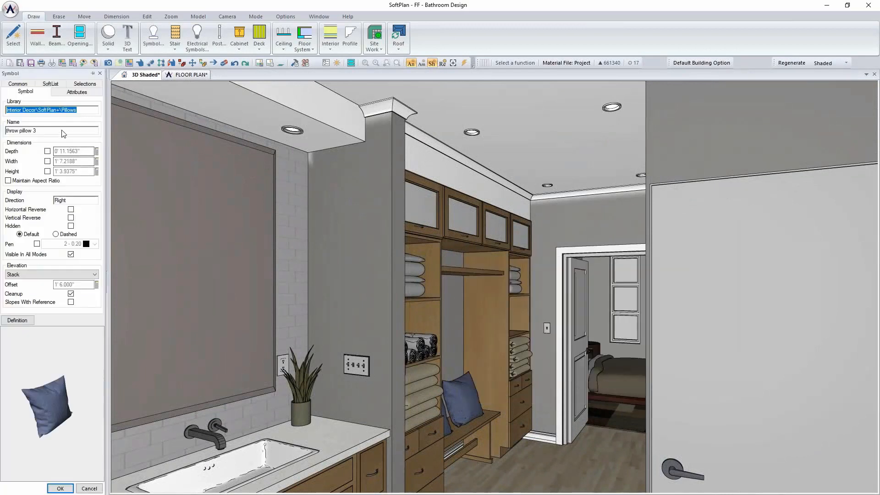
left_click(64, 131)
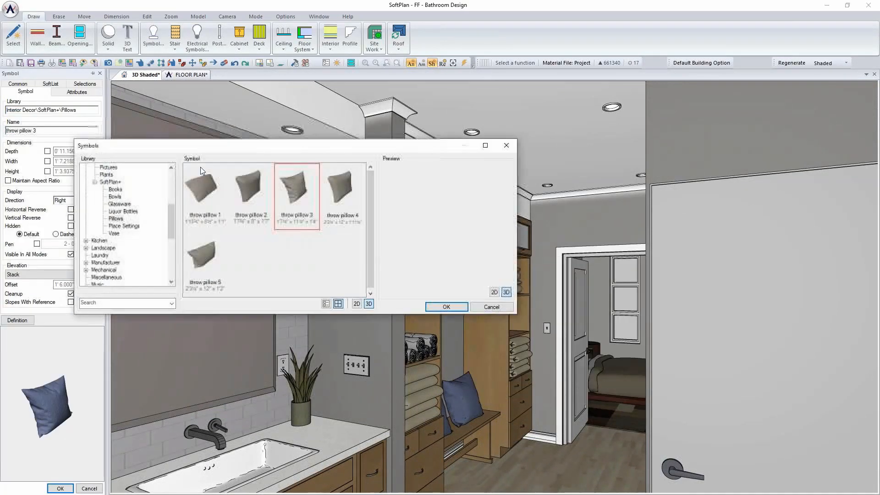
left_click(492, 307)
left_click(89, 488)
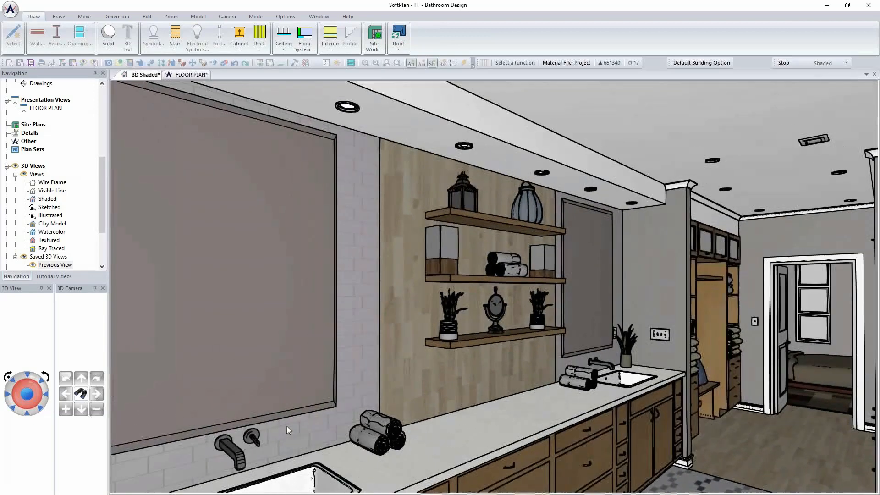
Display the completed bathroom design in Textured mode from the near end of the vanity
left_click(829, 65)
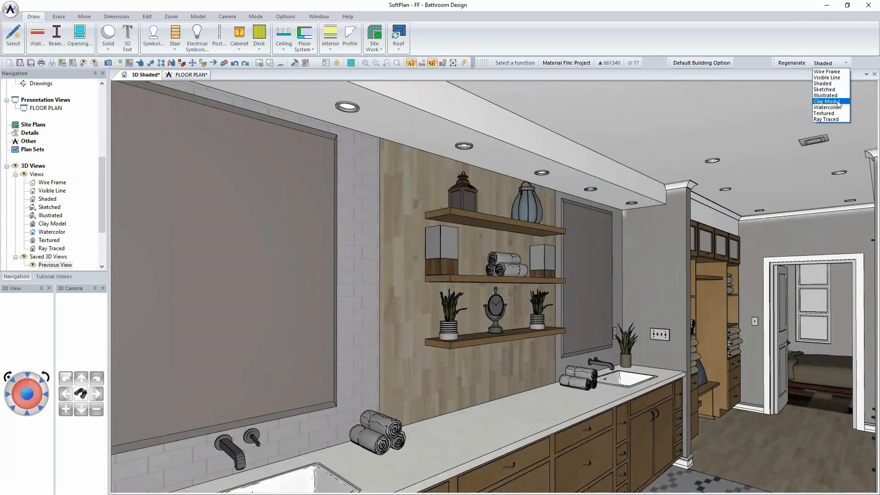
left_click(832, 114)
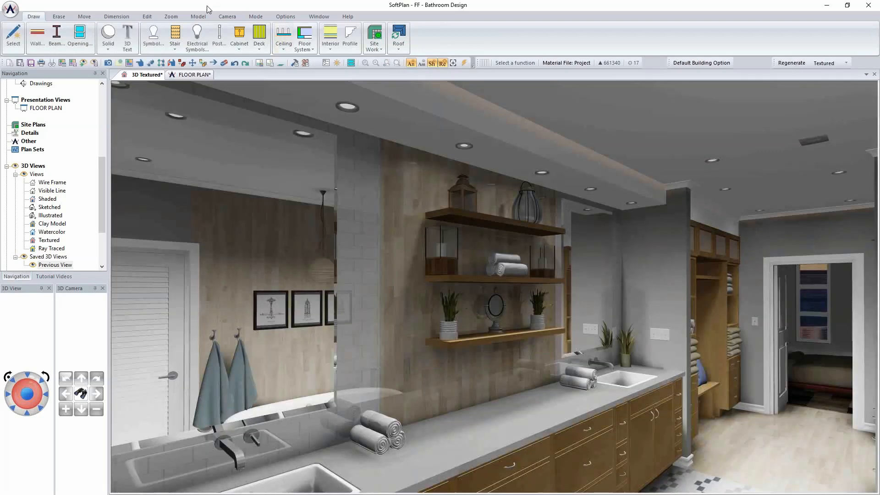
Review the renderer, lighting and face options used by the completed design's Textured mode
left_click(284, 17)
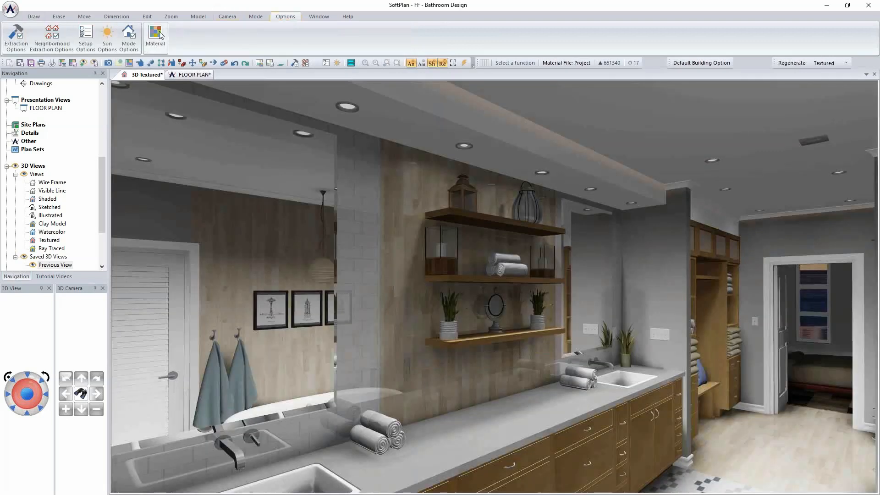
left_click(130, 38)
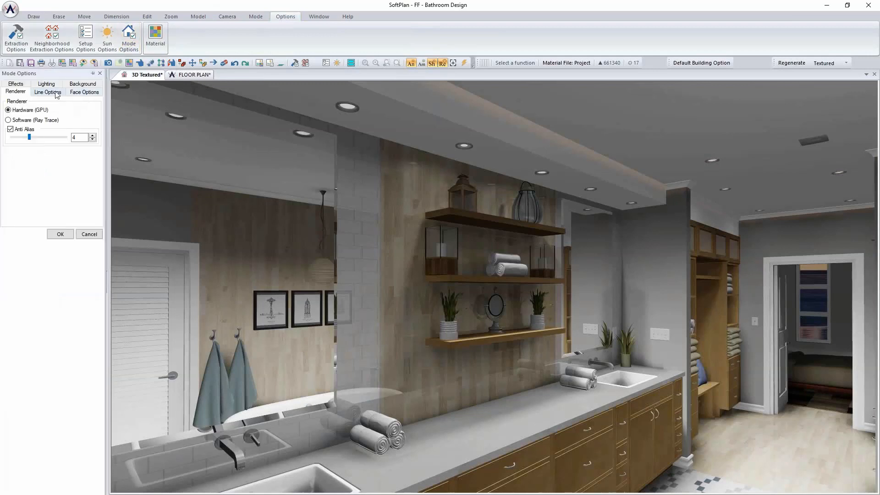
left_click(53, 87)
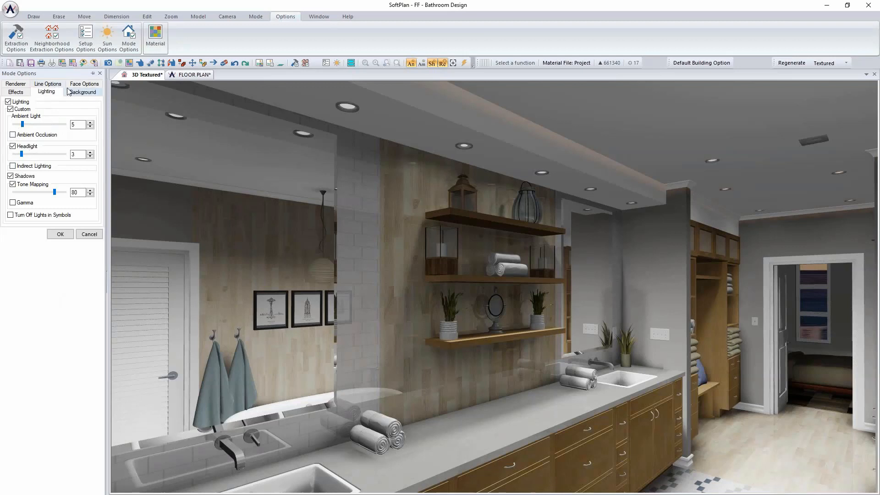
left_click(83, 84)
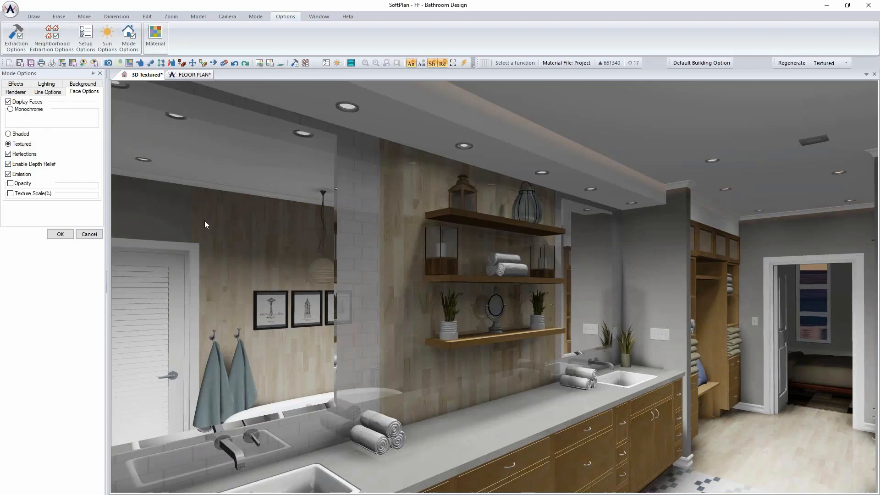
left_click(89, 234)
Review the brightness, decay, distance and angle settings of the recessed ceiling light nearest the large mirror
right_click(347, 104)
left_click(369, 121)
left_click(100, 92)
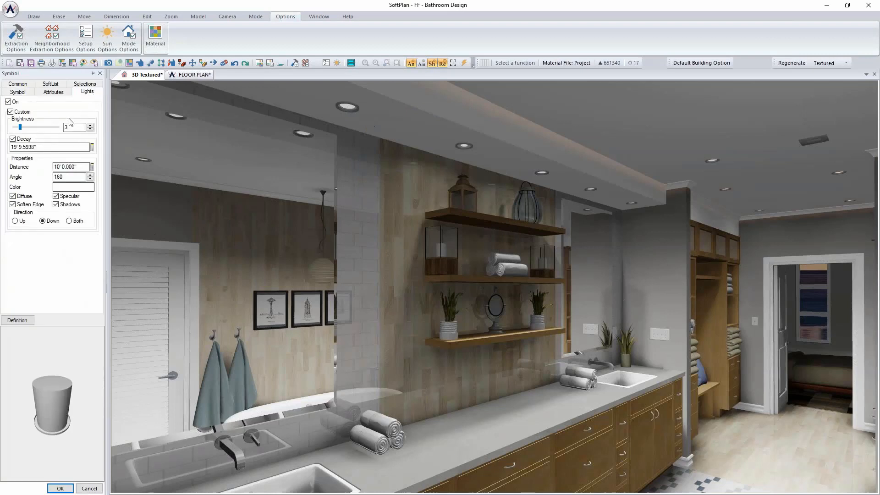
left_click(60, 488)
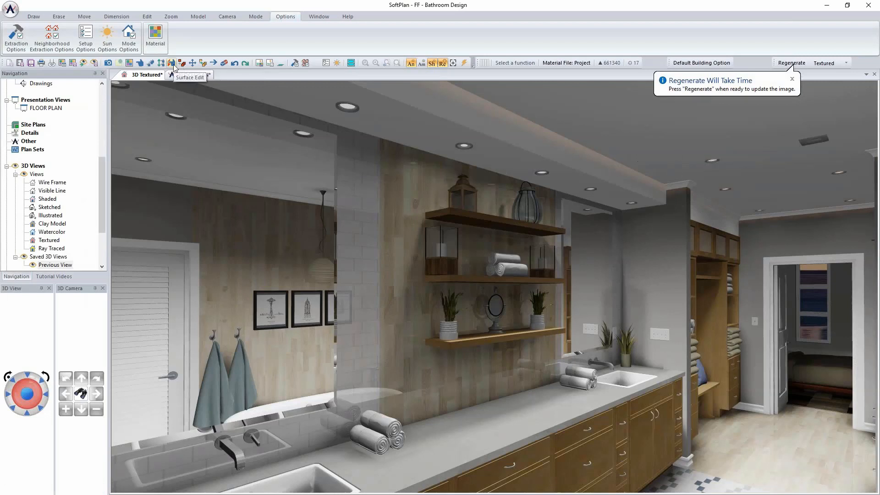
Examine the surface material of the tiled wall between the large mirror and the wood panelling
right_click(347, 174)
left_click(385, 272)
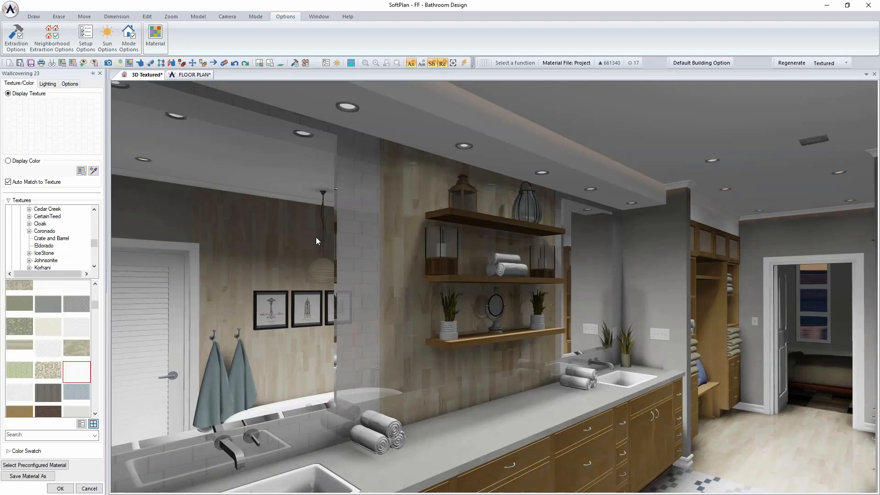
left_click(89, 488)
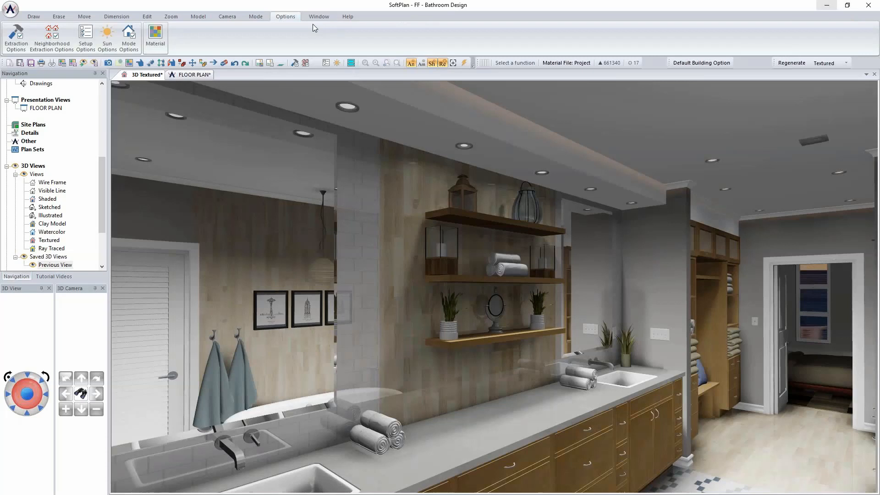
Open the mode options for the Textured view of the completed design
left_click(129, 39)
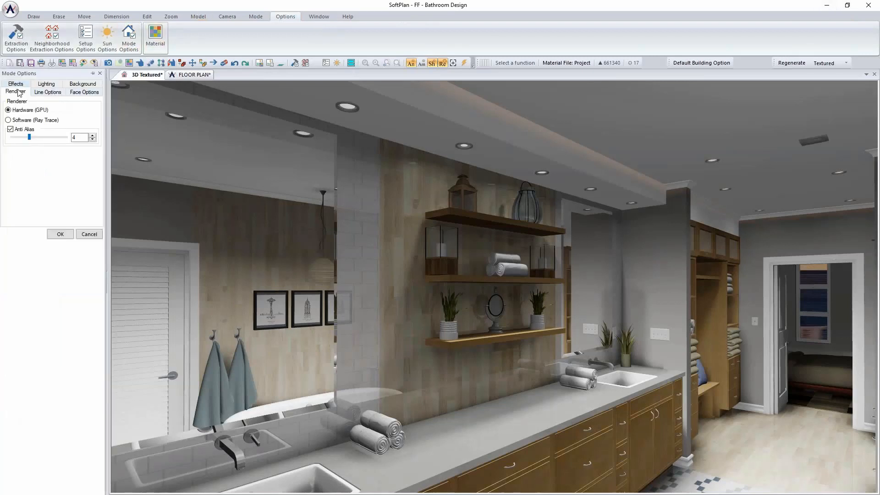